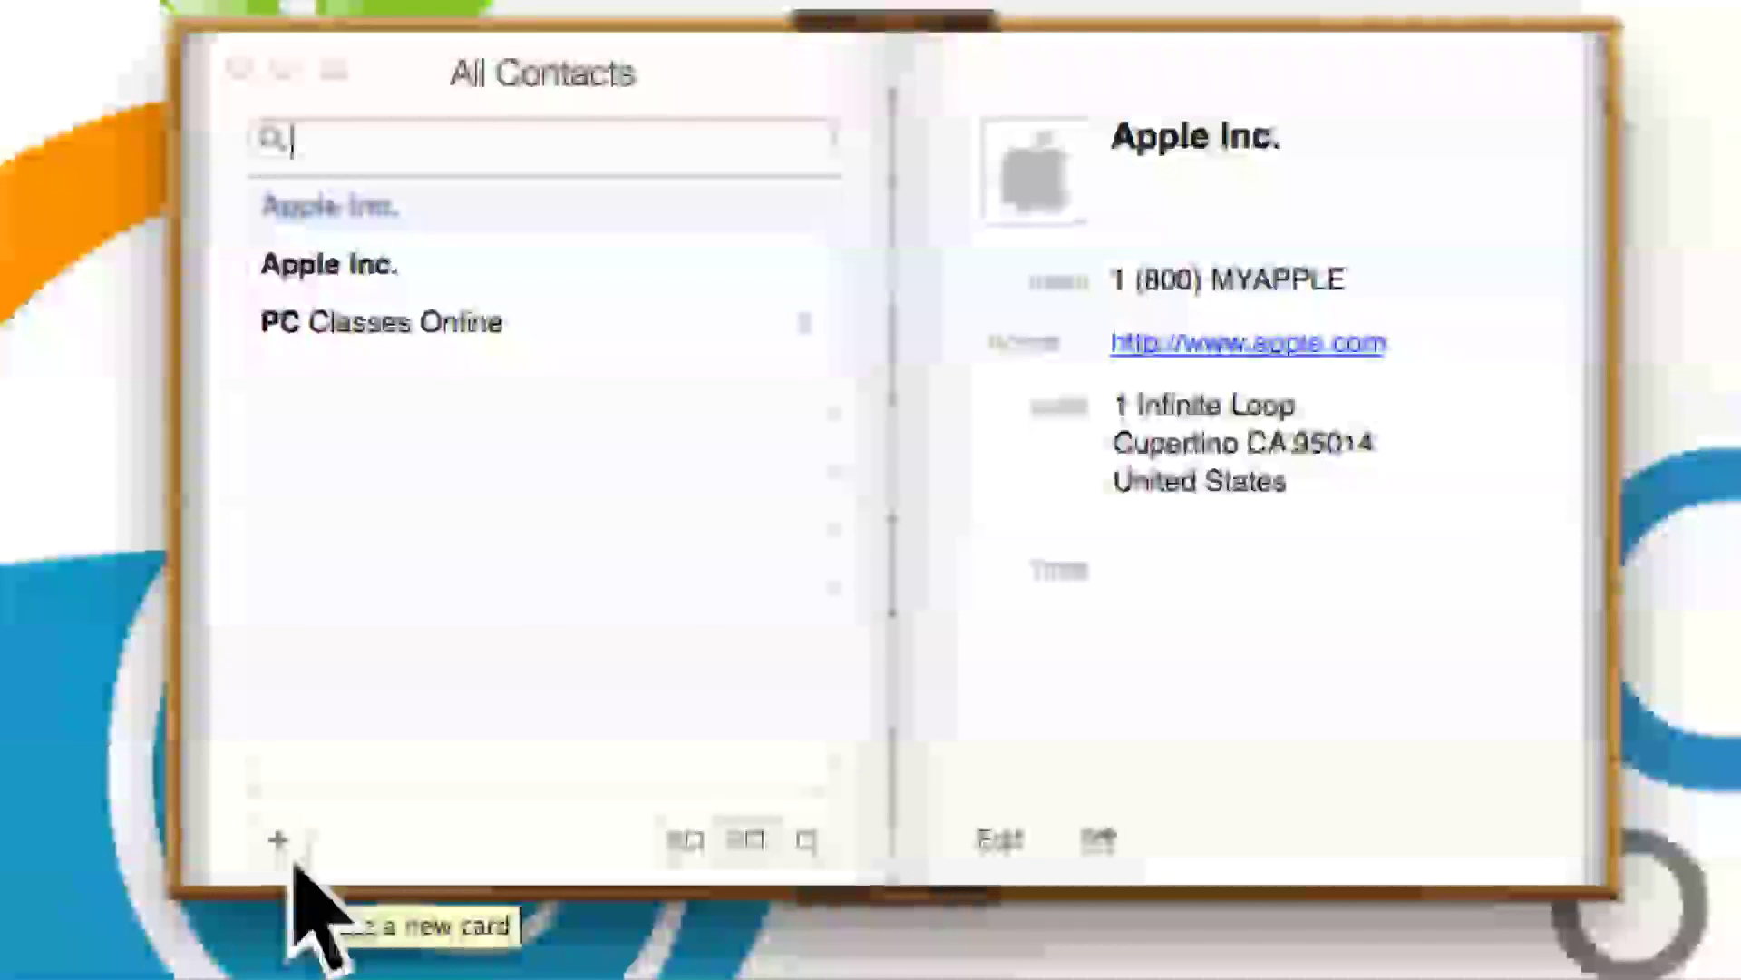
Start a new contact card, finish it without entering details, and close the Contacts window.
click(279, 845)
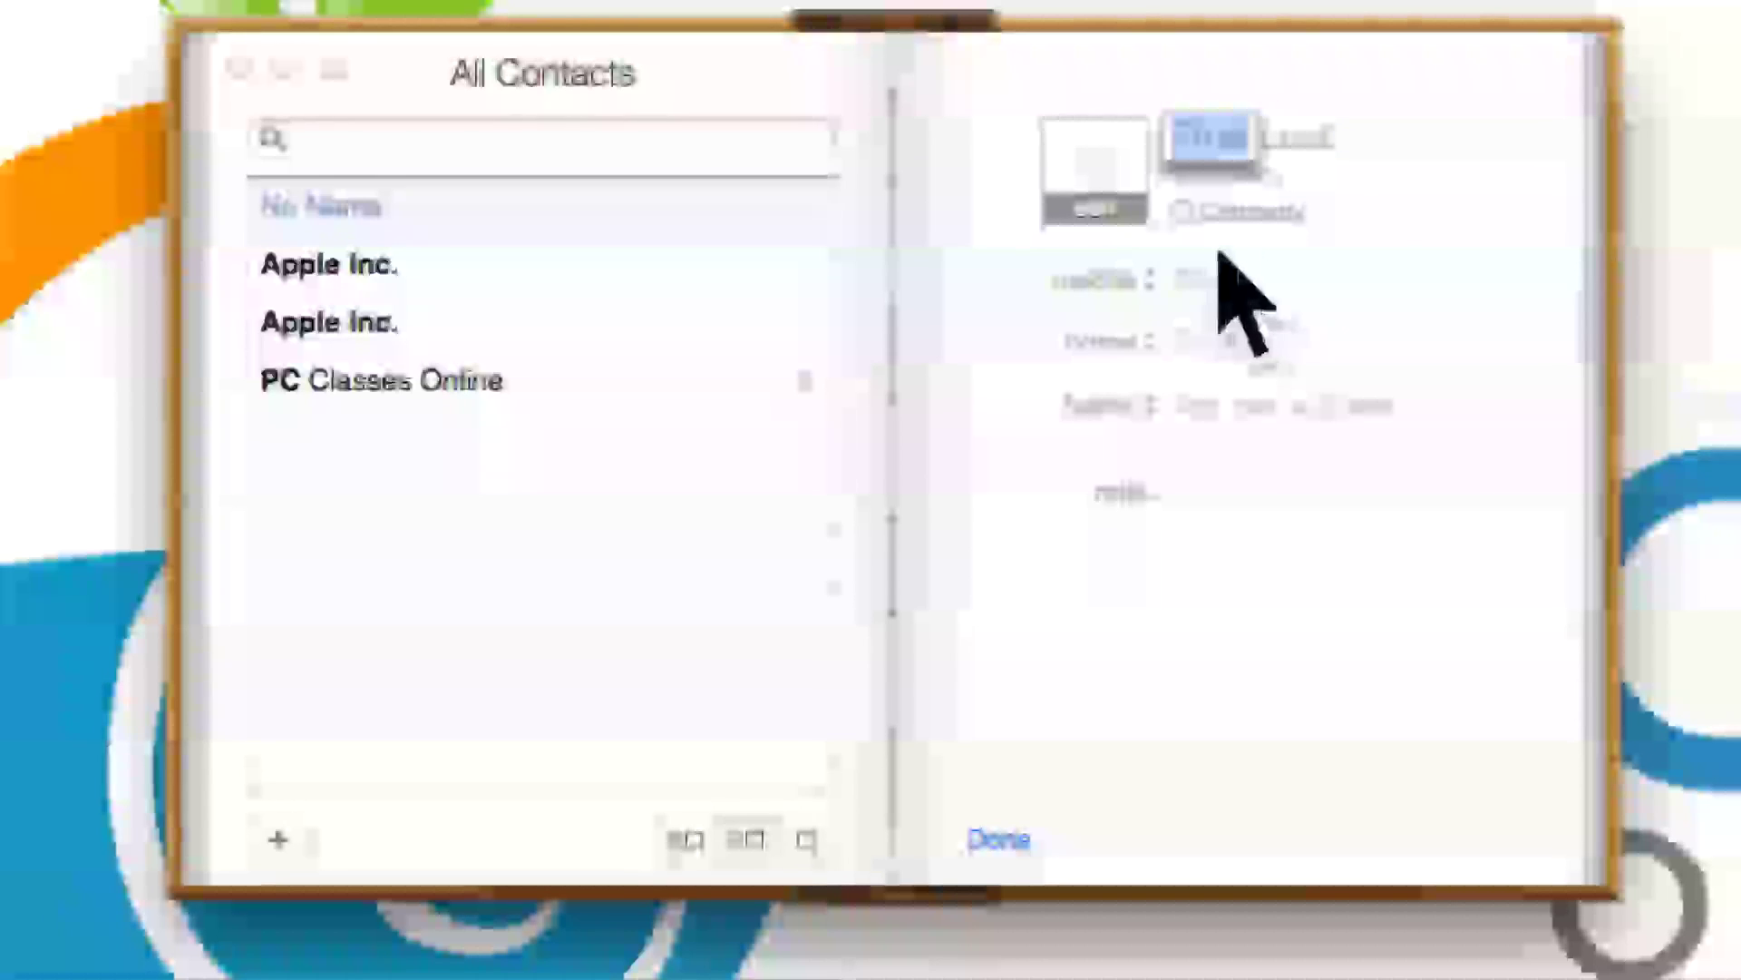
click(1001, 839)
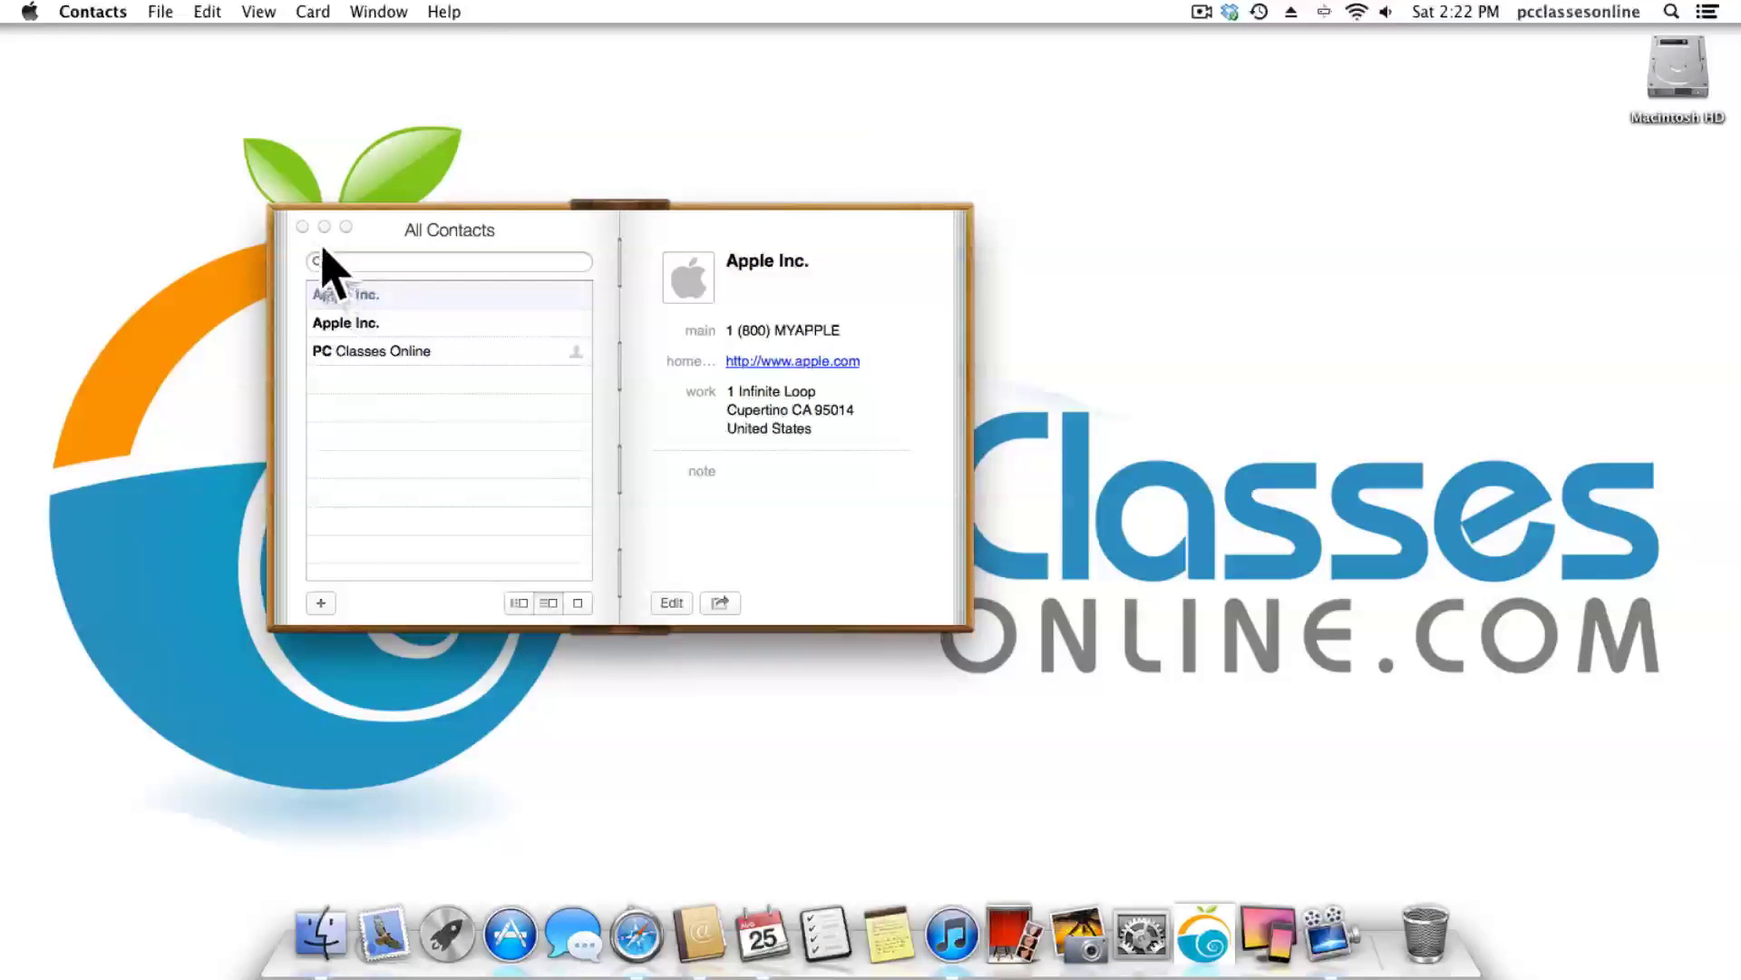
click(303, 227)
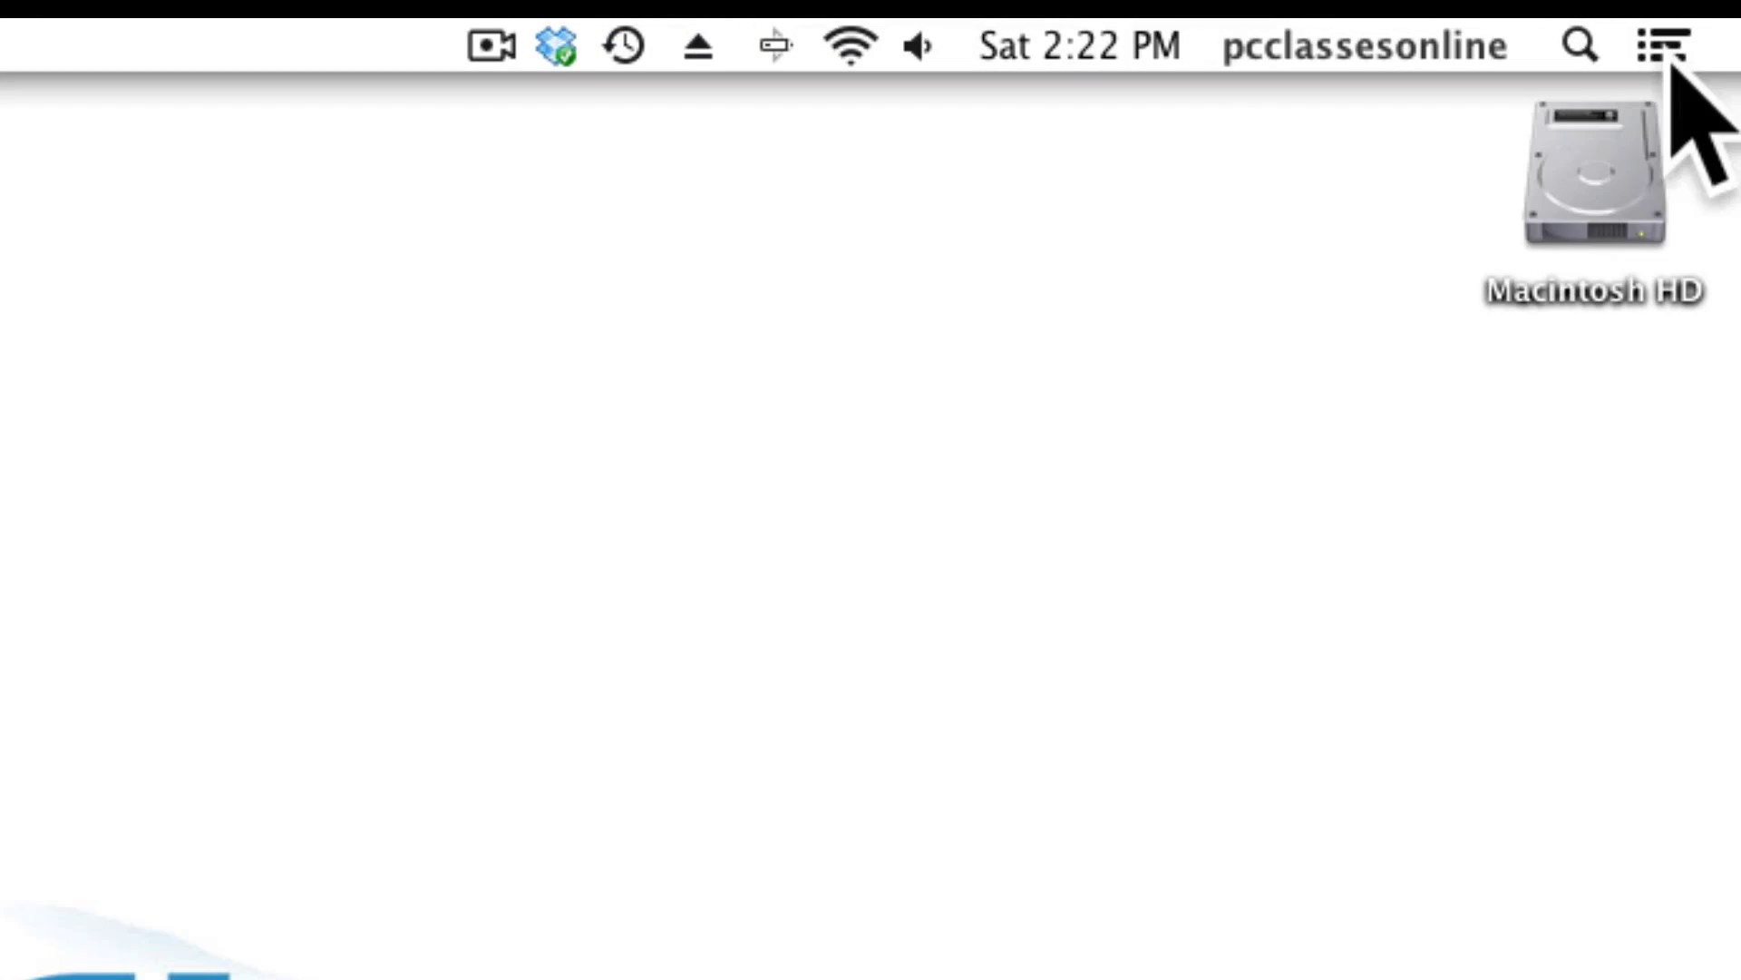
View Notification Center and the Spotlight search field, closing each one again.
click(1668, 50)
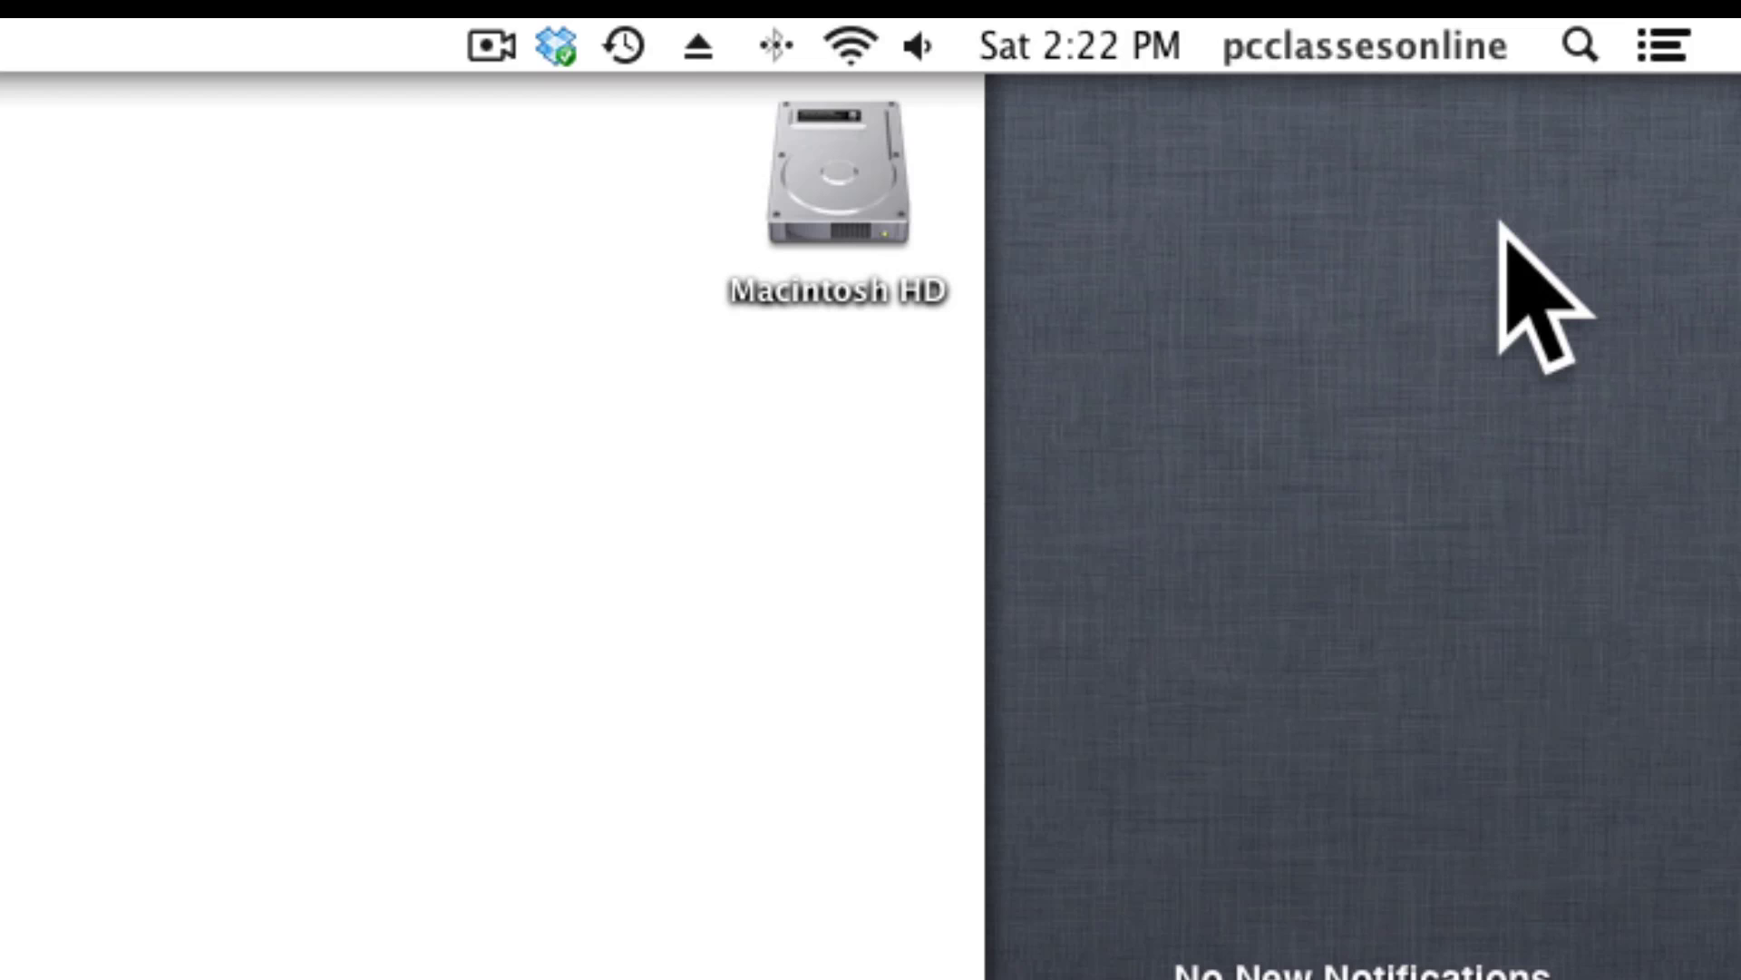
click(1675, 46)
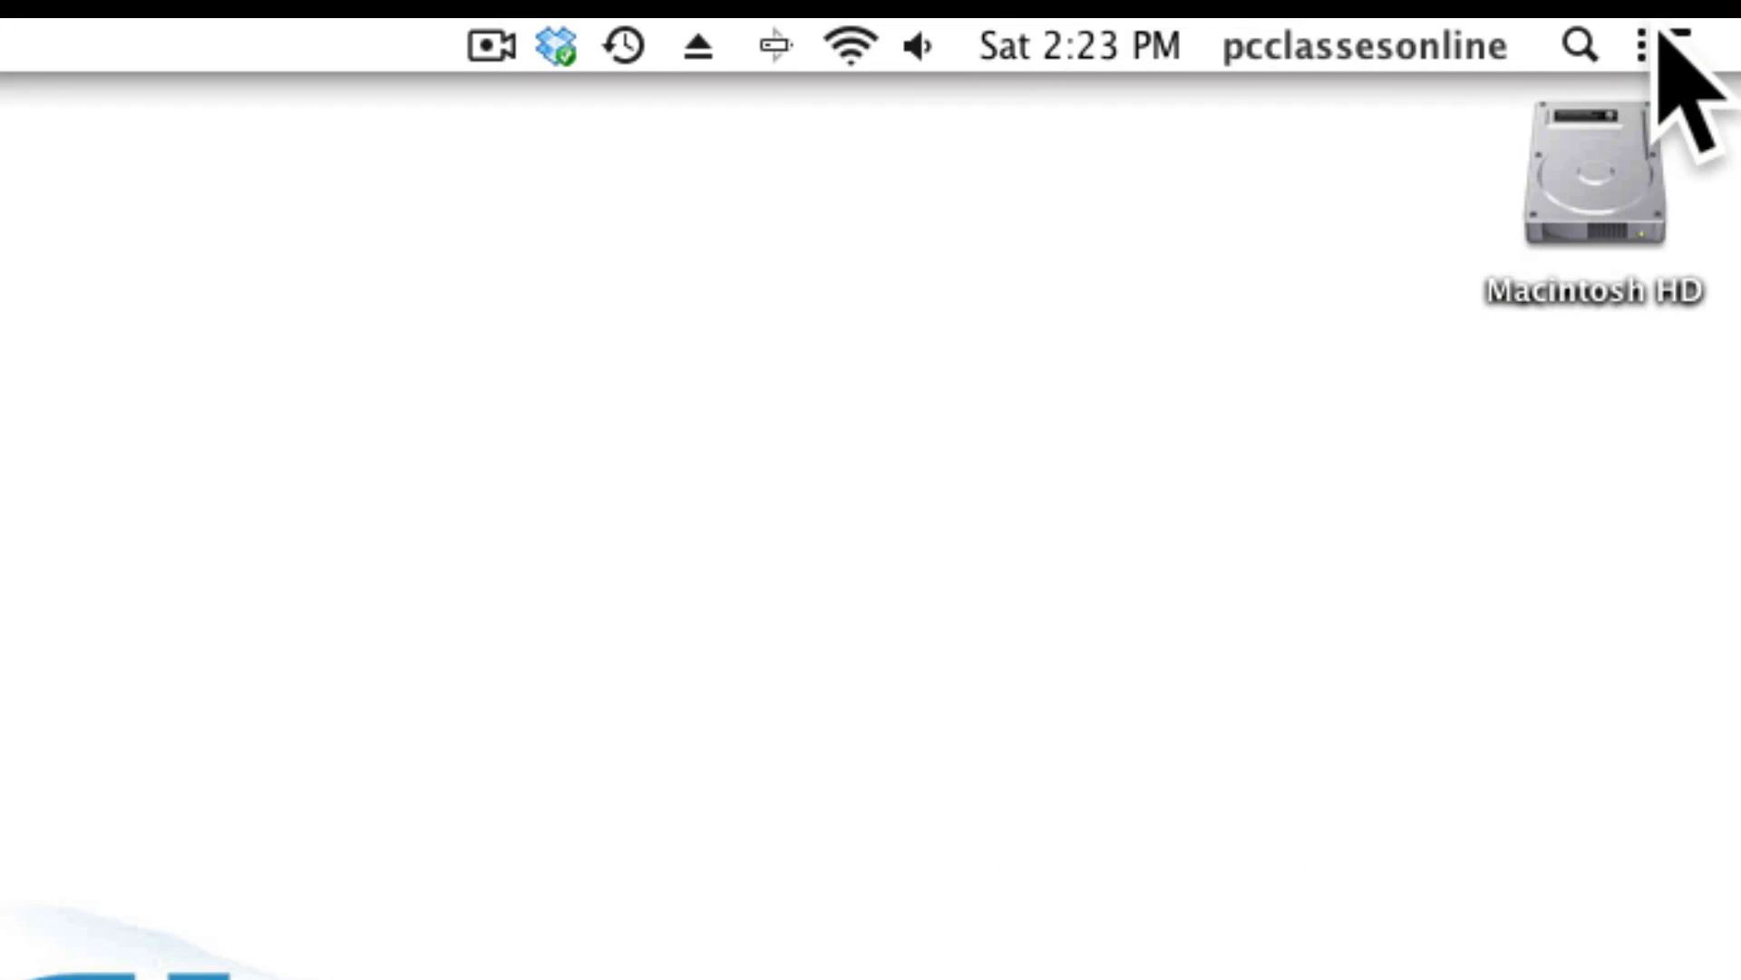
click(1594, 45)
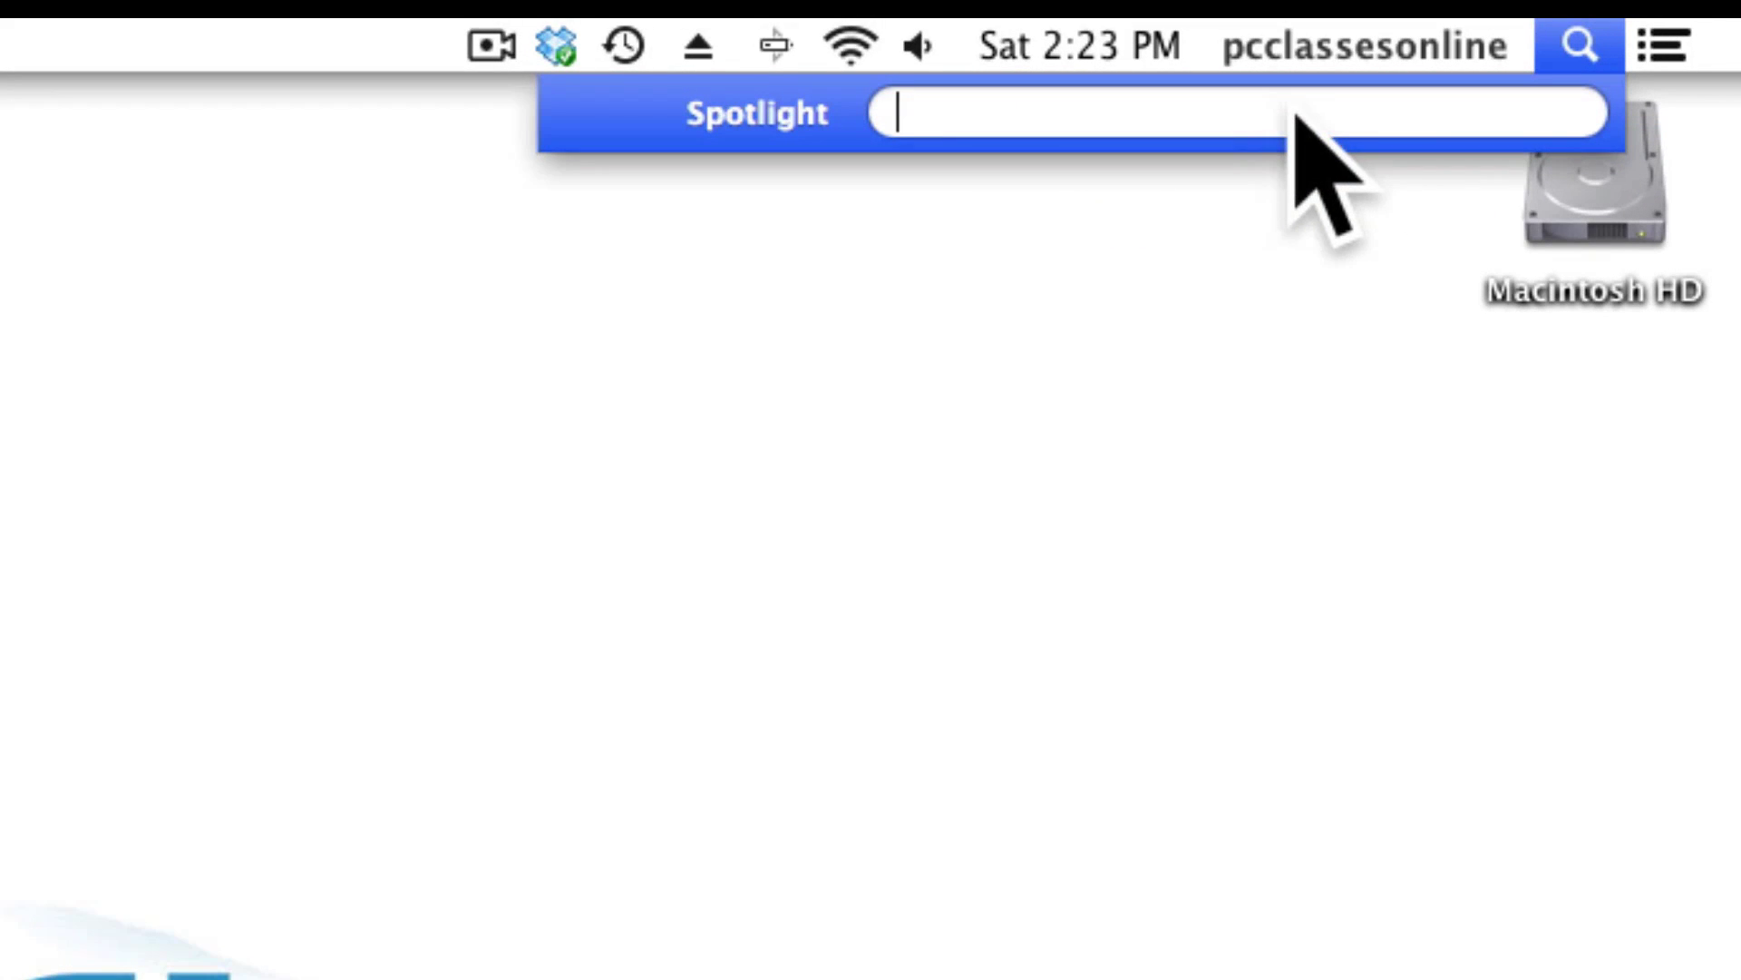
click(1282, 278)
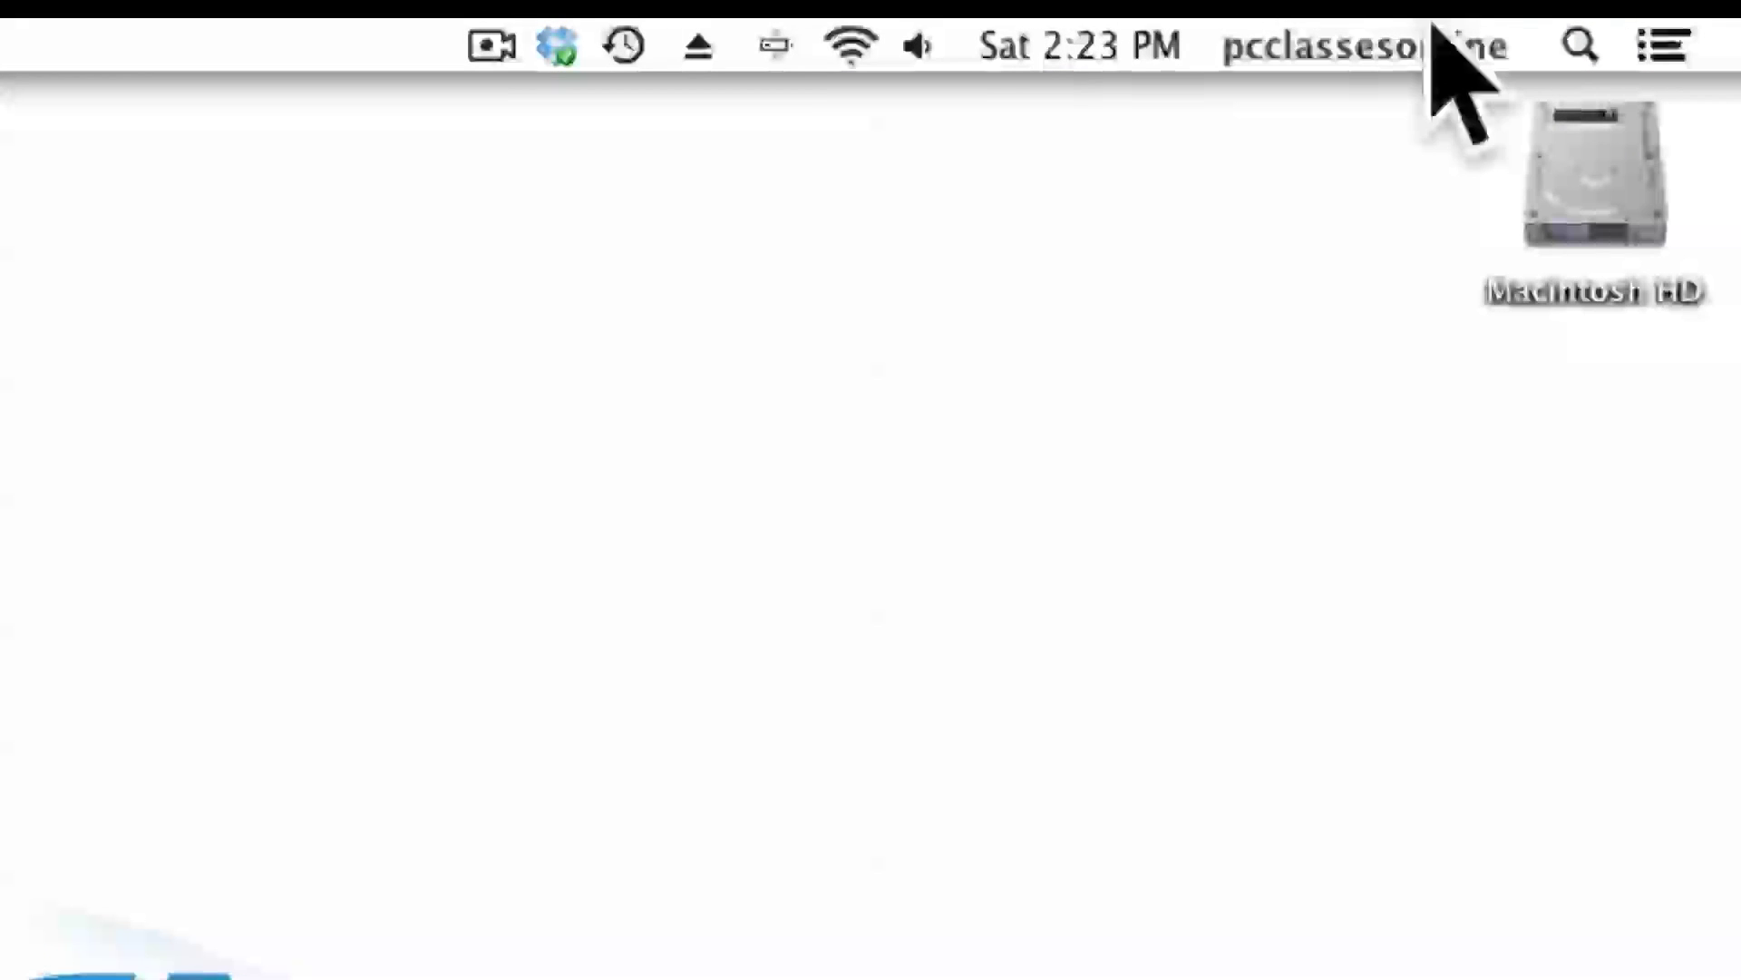
Examine the list of user accounts available for switching and the clock's date and display options.
click(1460, 29)
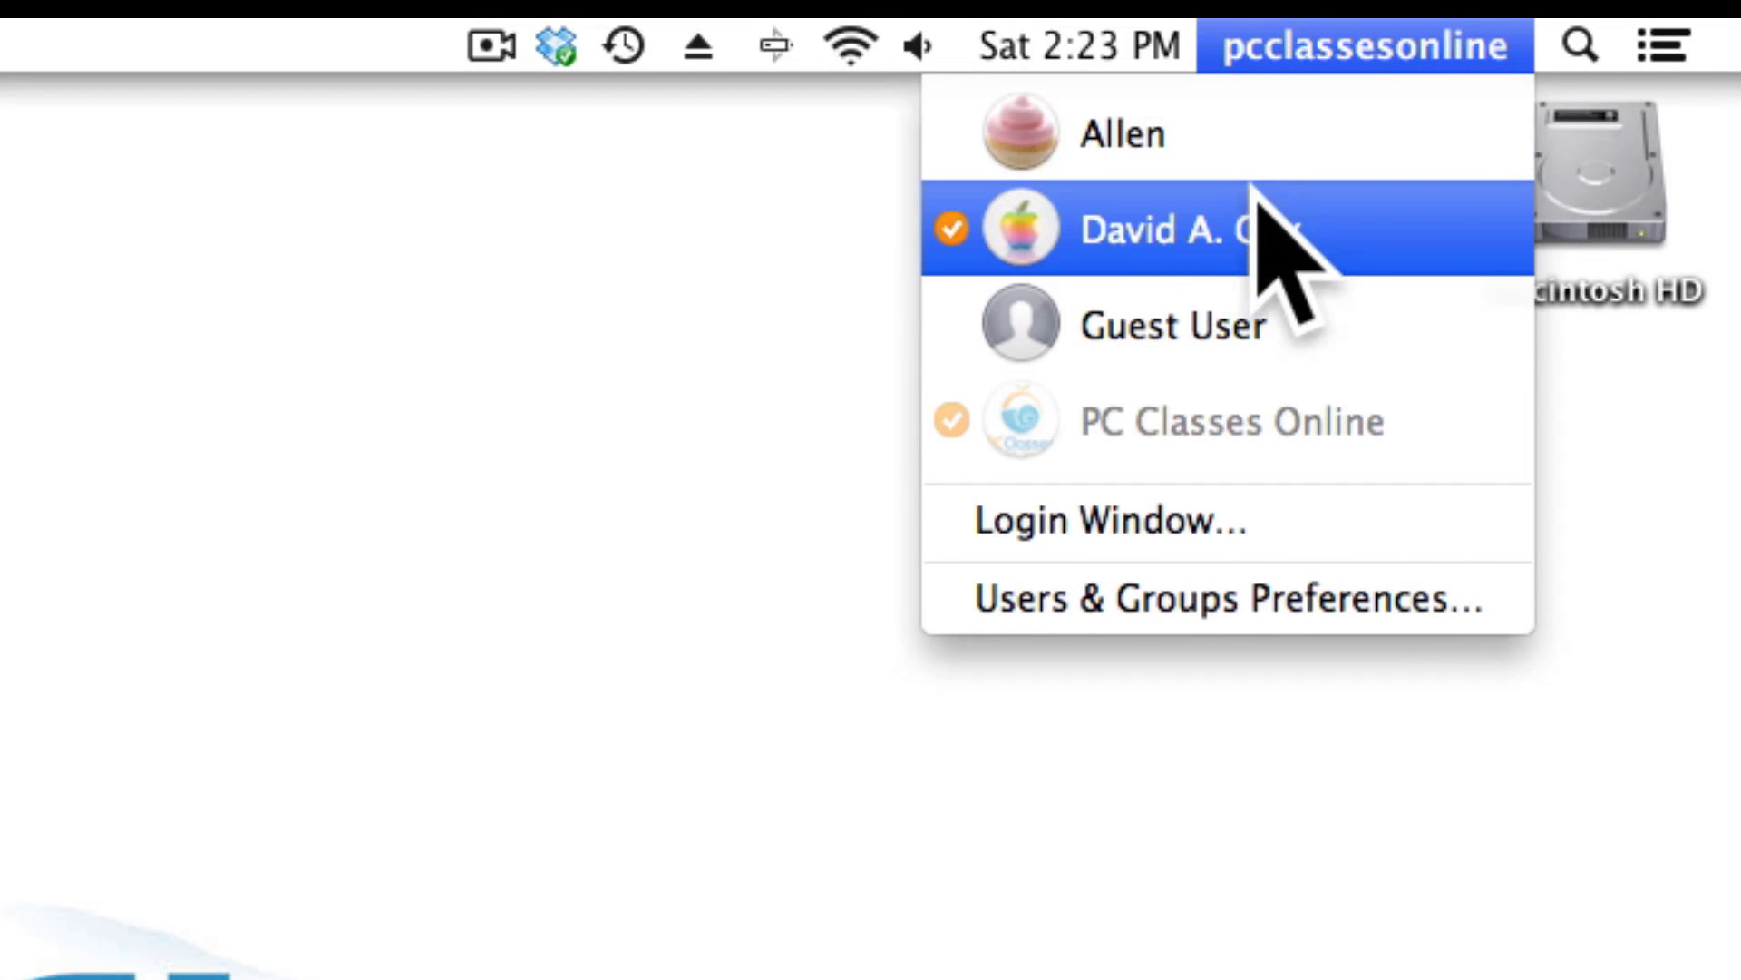
click(1344, 40)
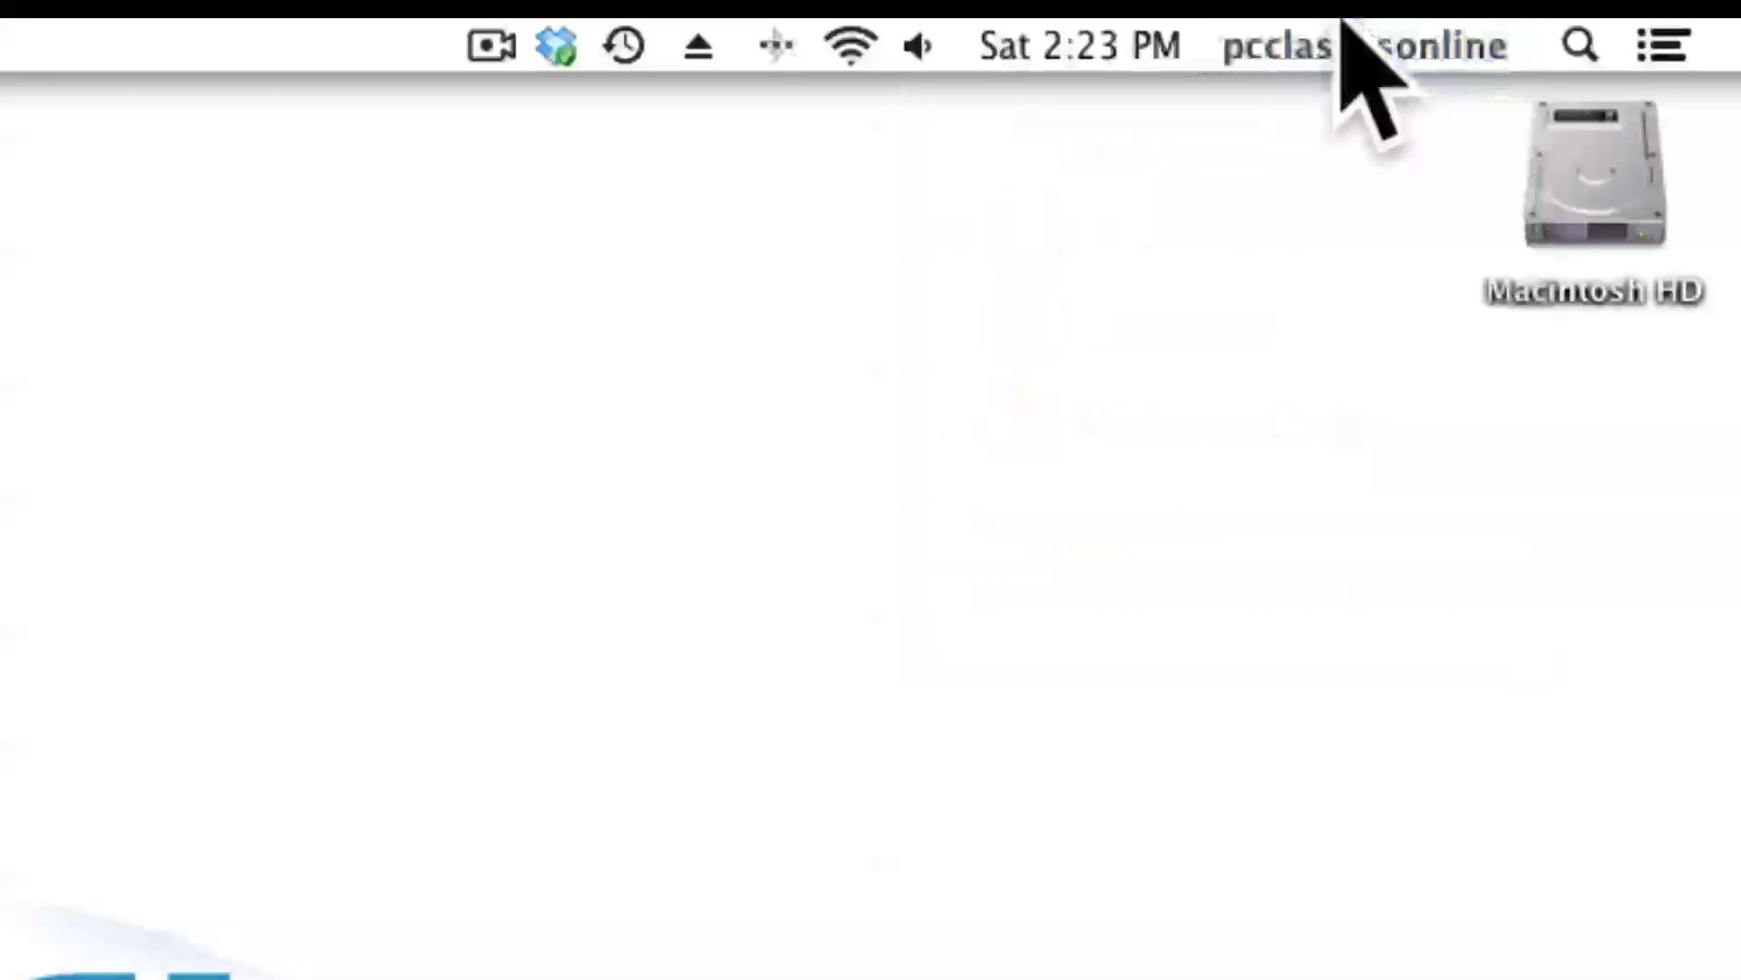
click(1115, 41)
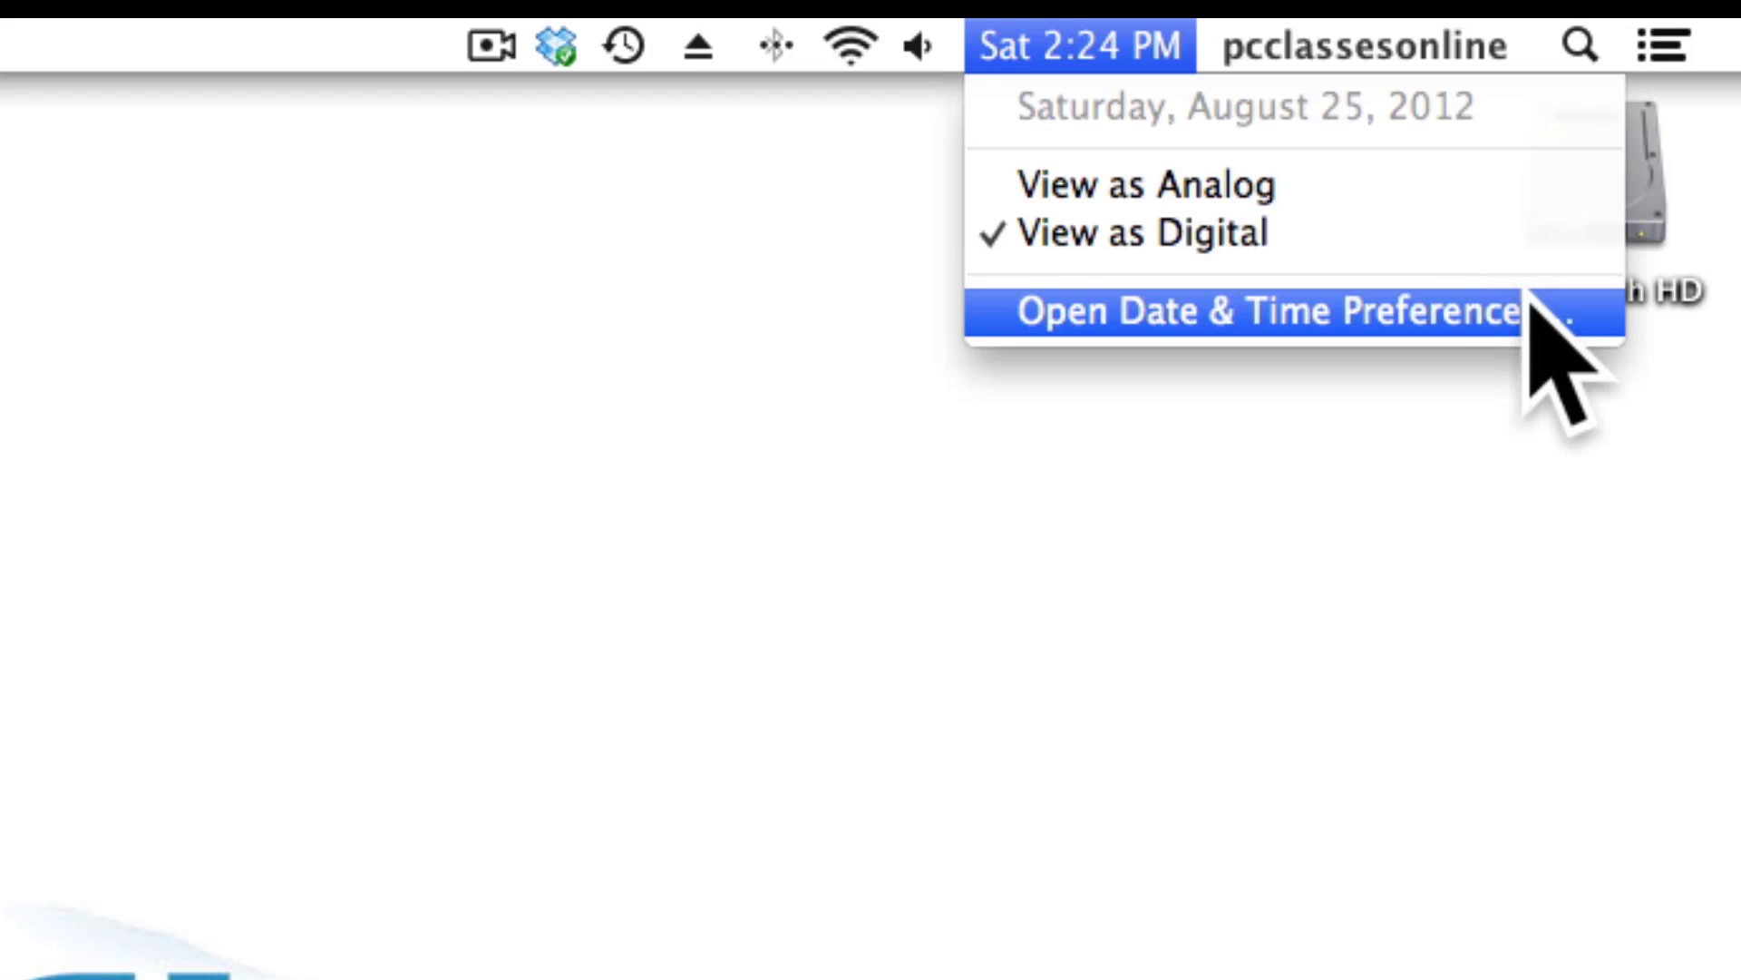
Examine the sound volume control and the list of available Wi-Fi networks.
mouse_move(944, 58)
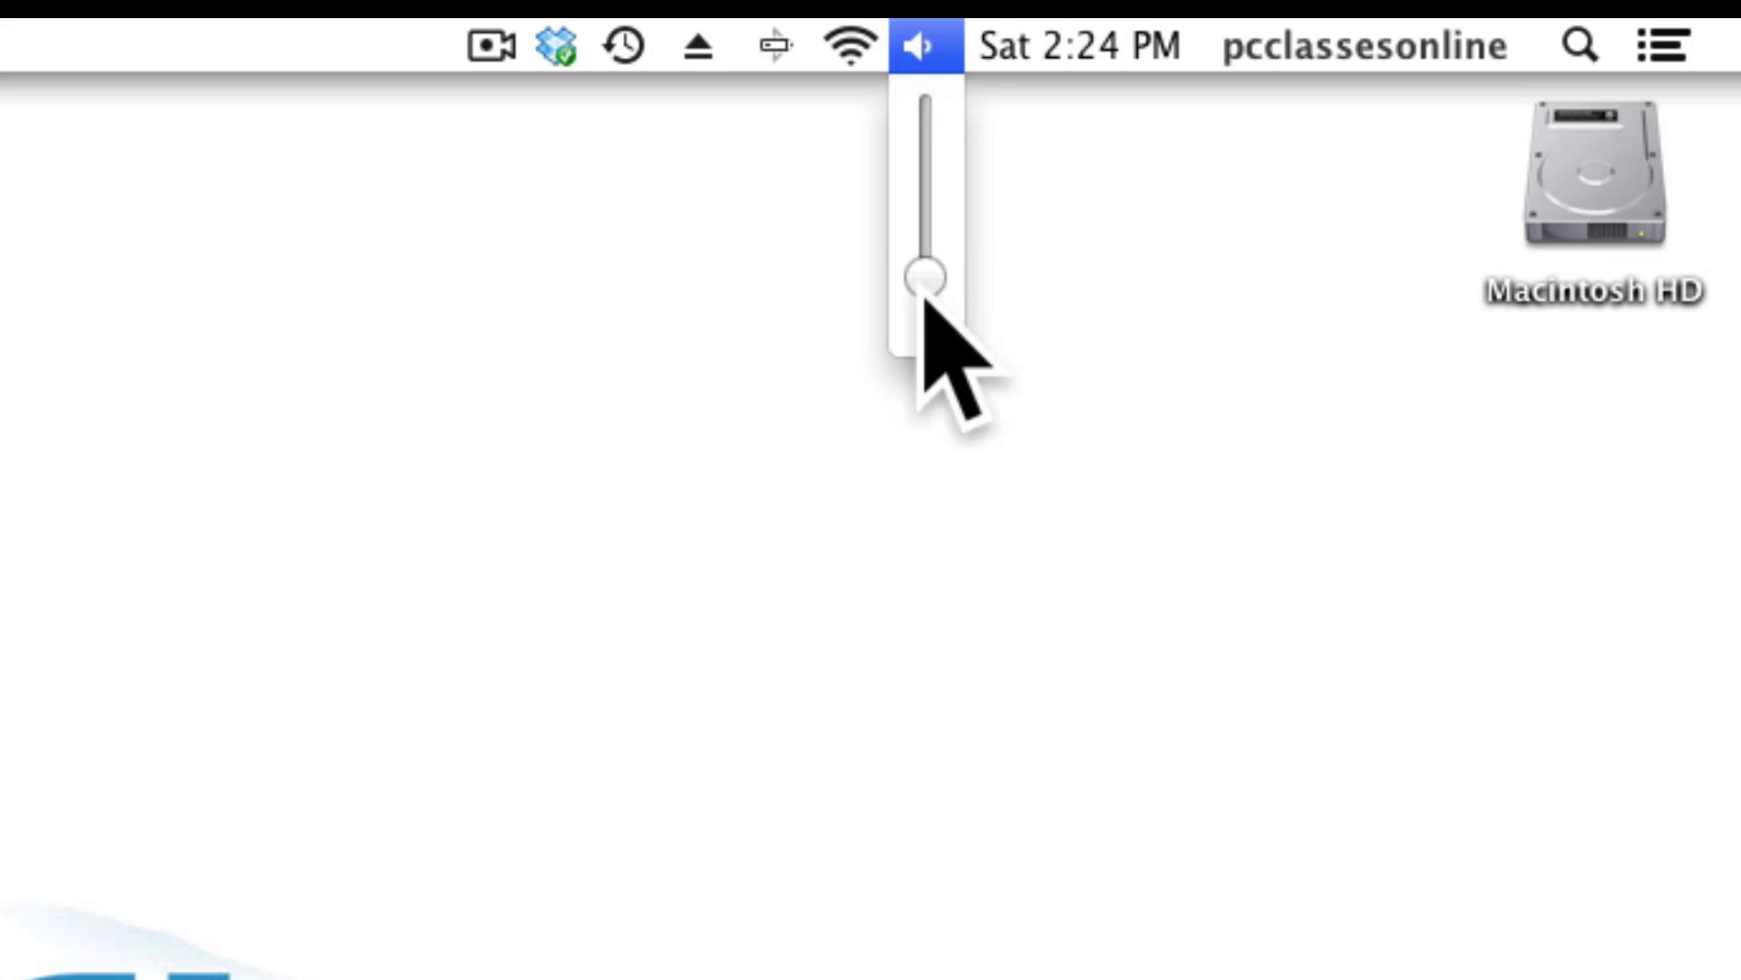
click(839, 91)
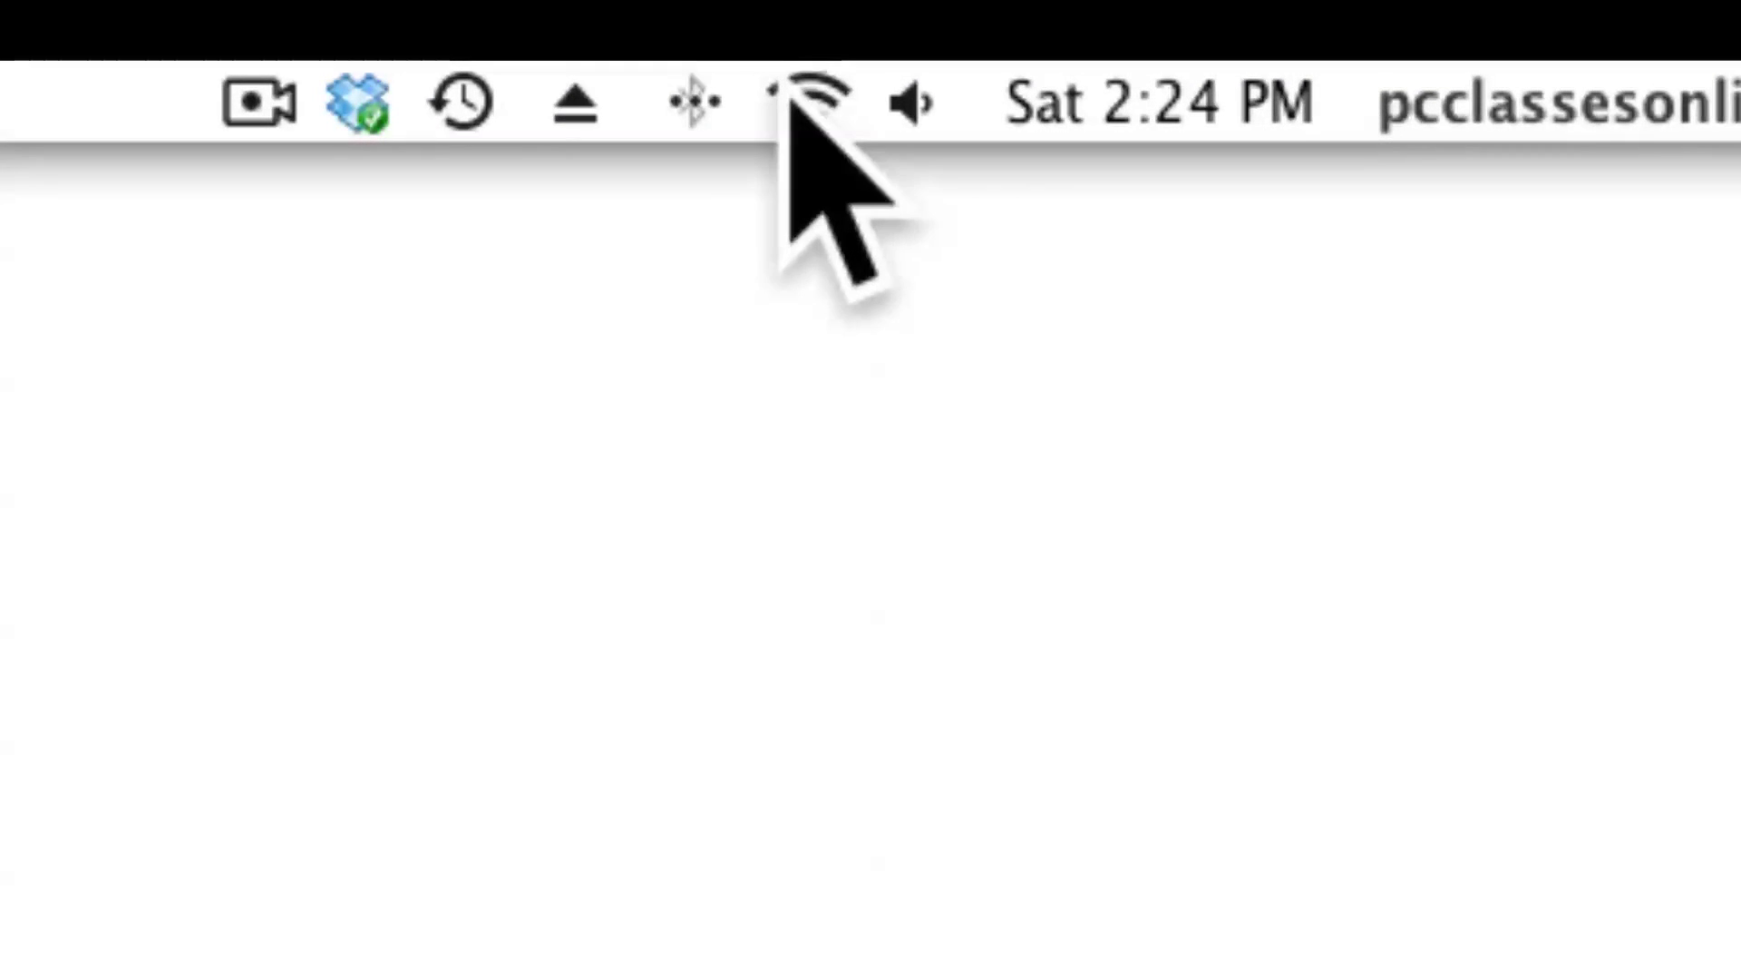
click(808, 138)
click(810, 136)
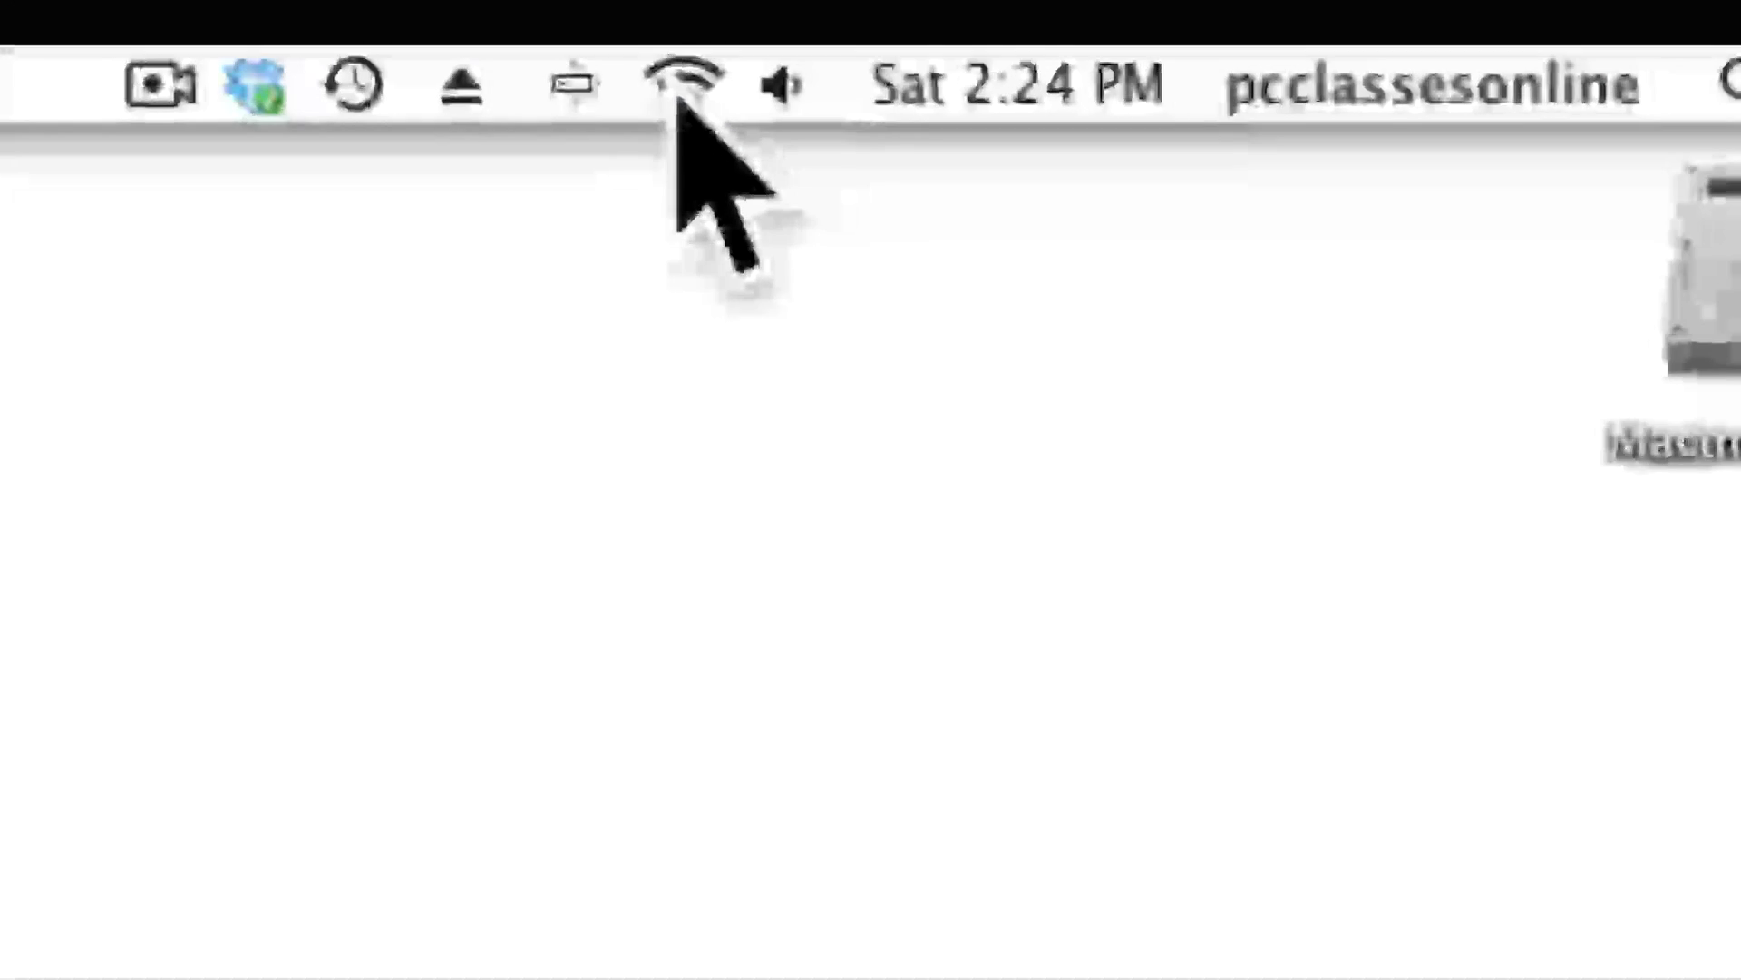
click(680, 91)
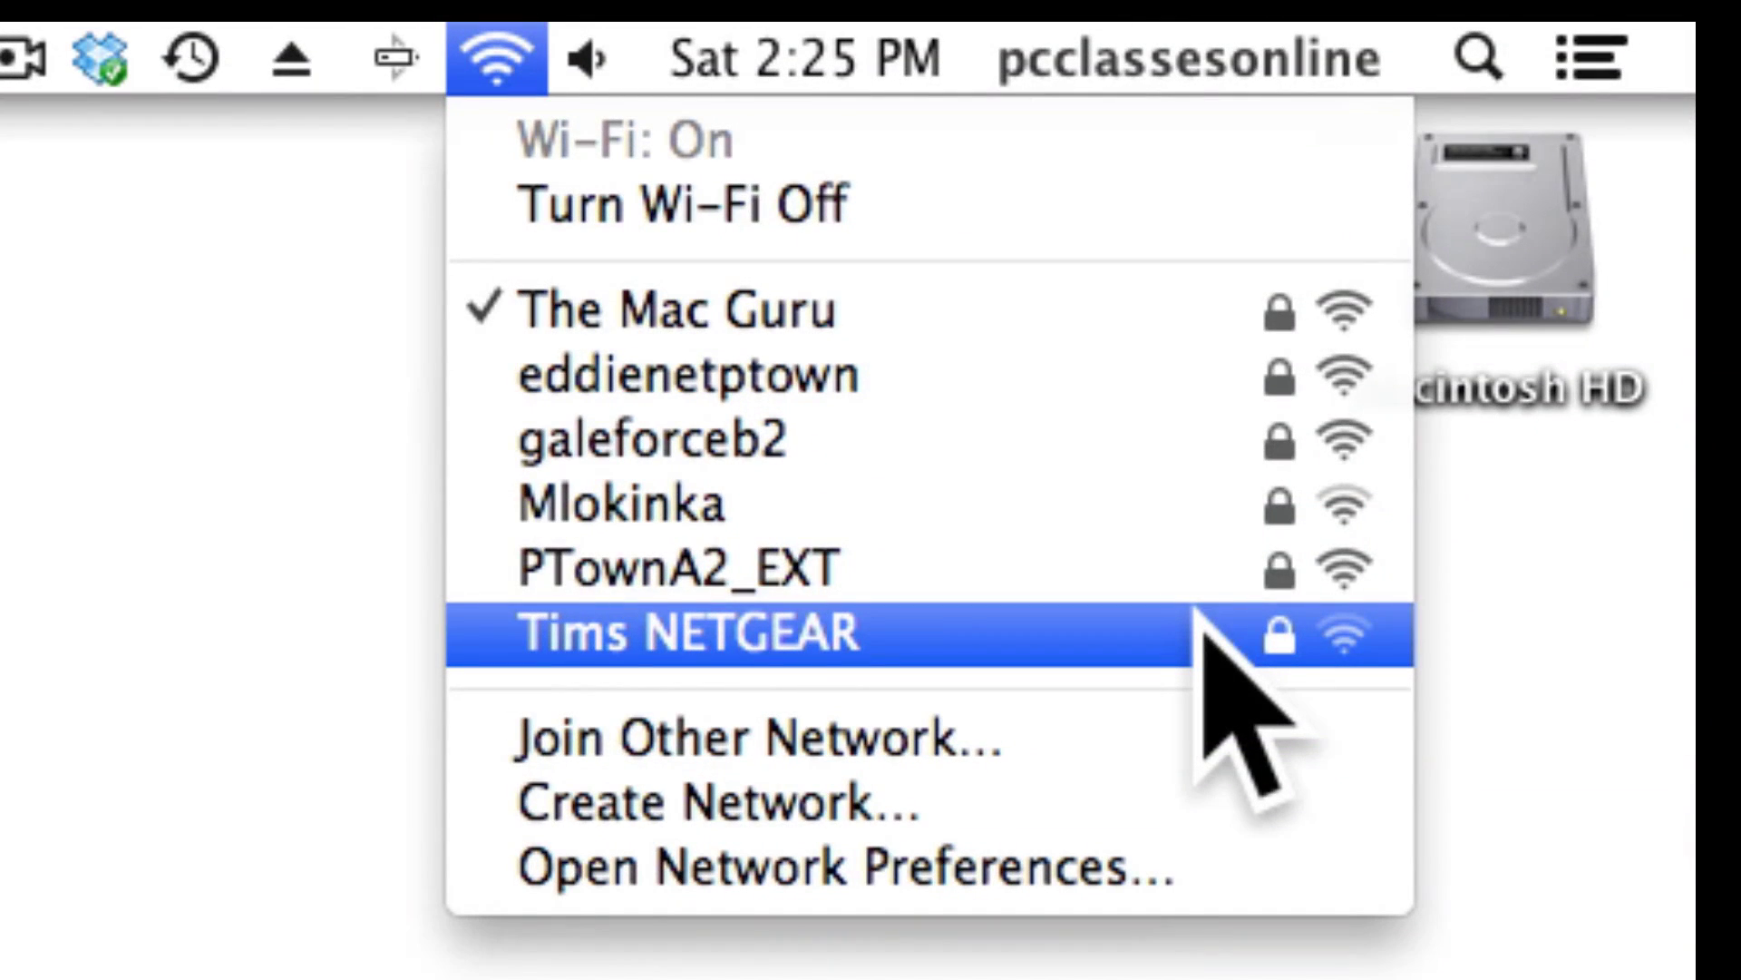
Examine the Bluetooth devices and options and the Time Machine backup commands, leaving them unused.
mouse_move(403, 57)
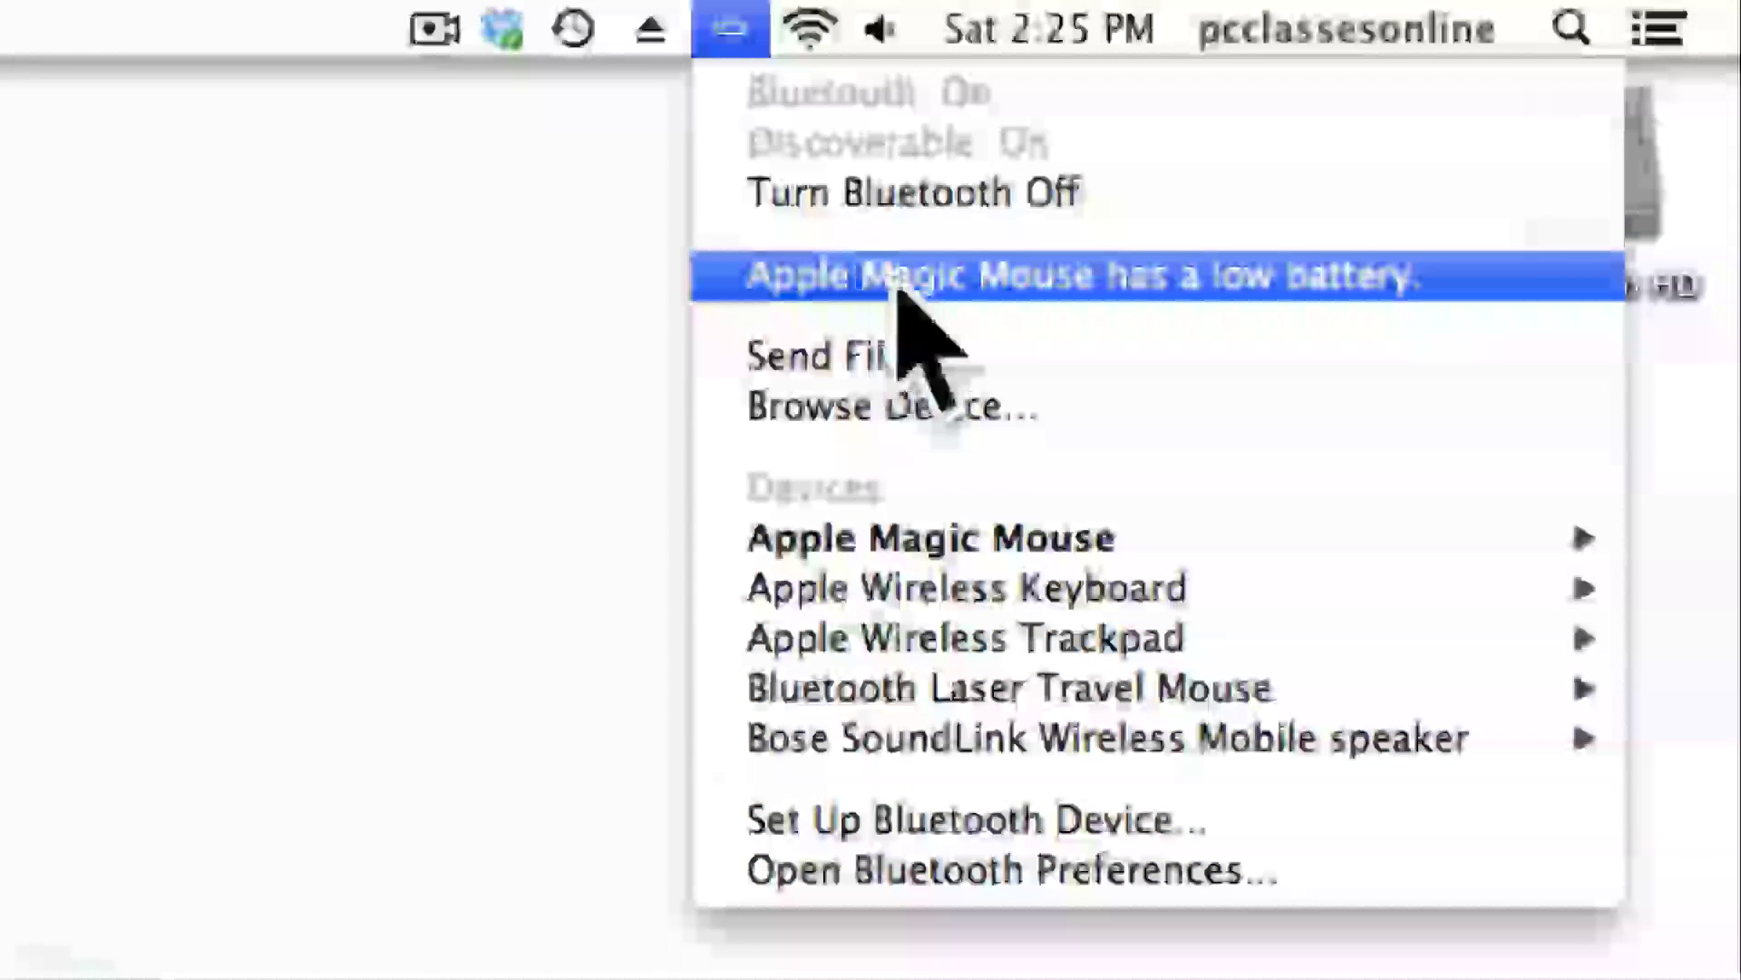
click(1025, 309)
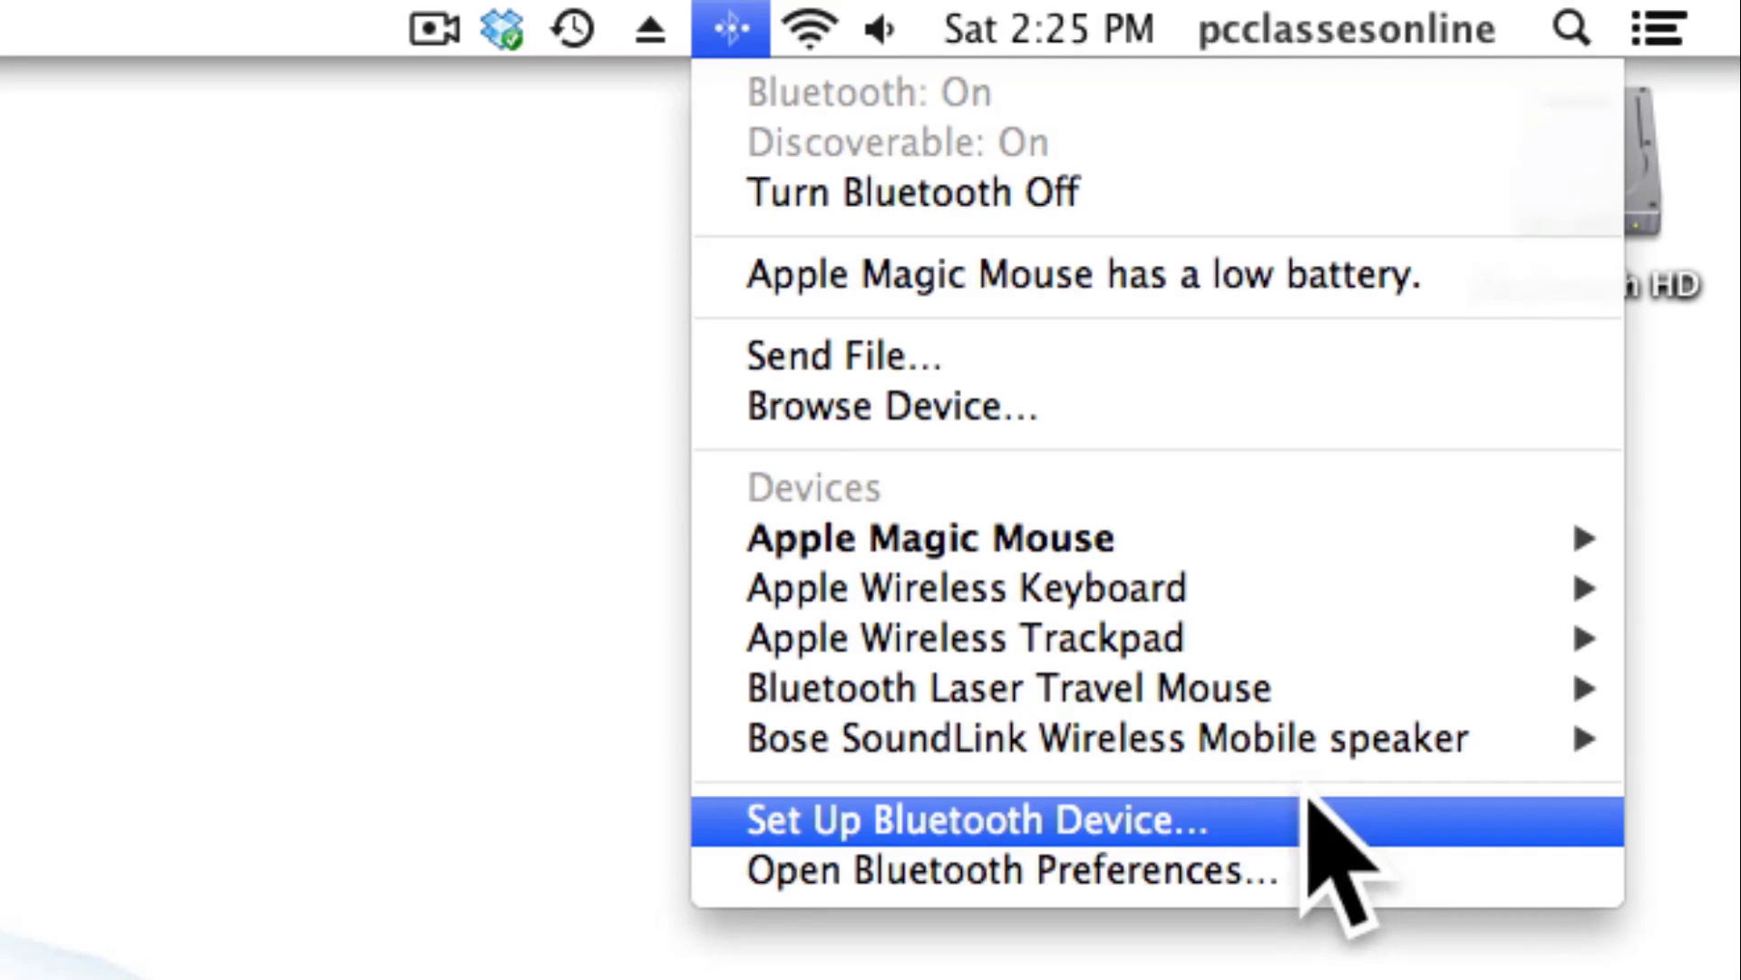
mouse_move(545, 18)
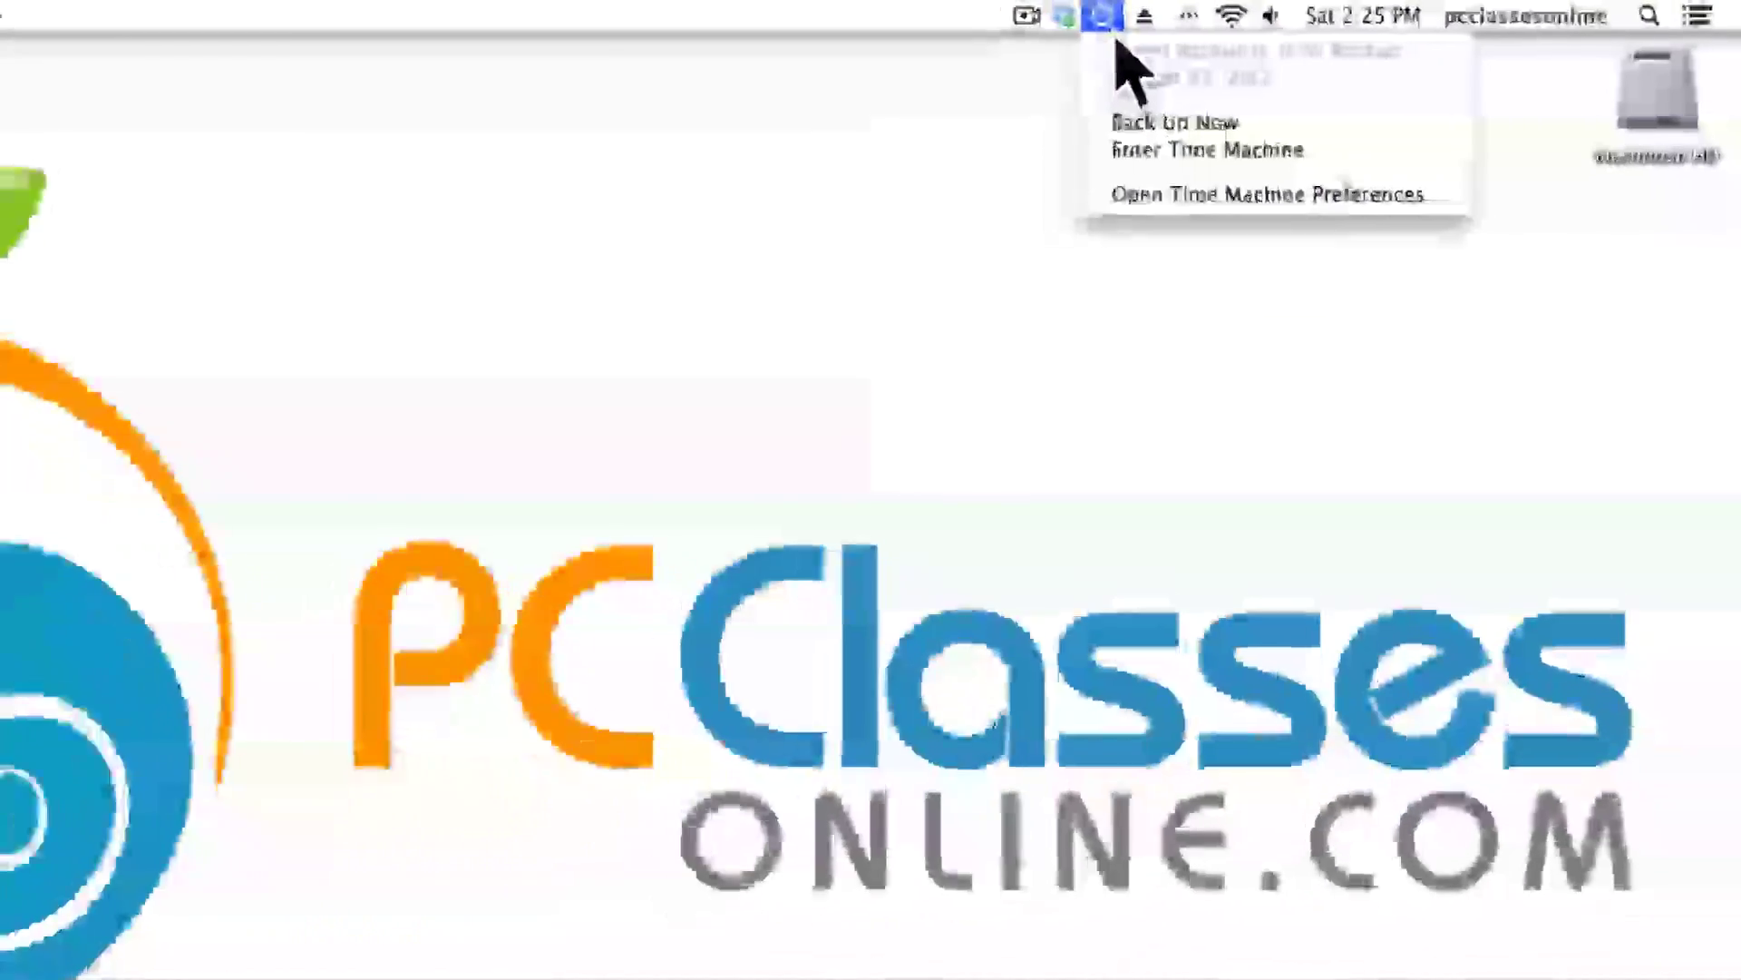
click(871, 148)
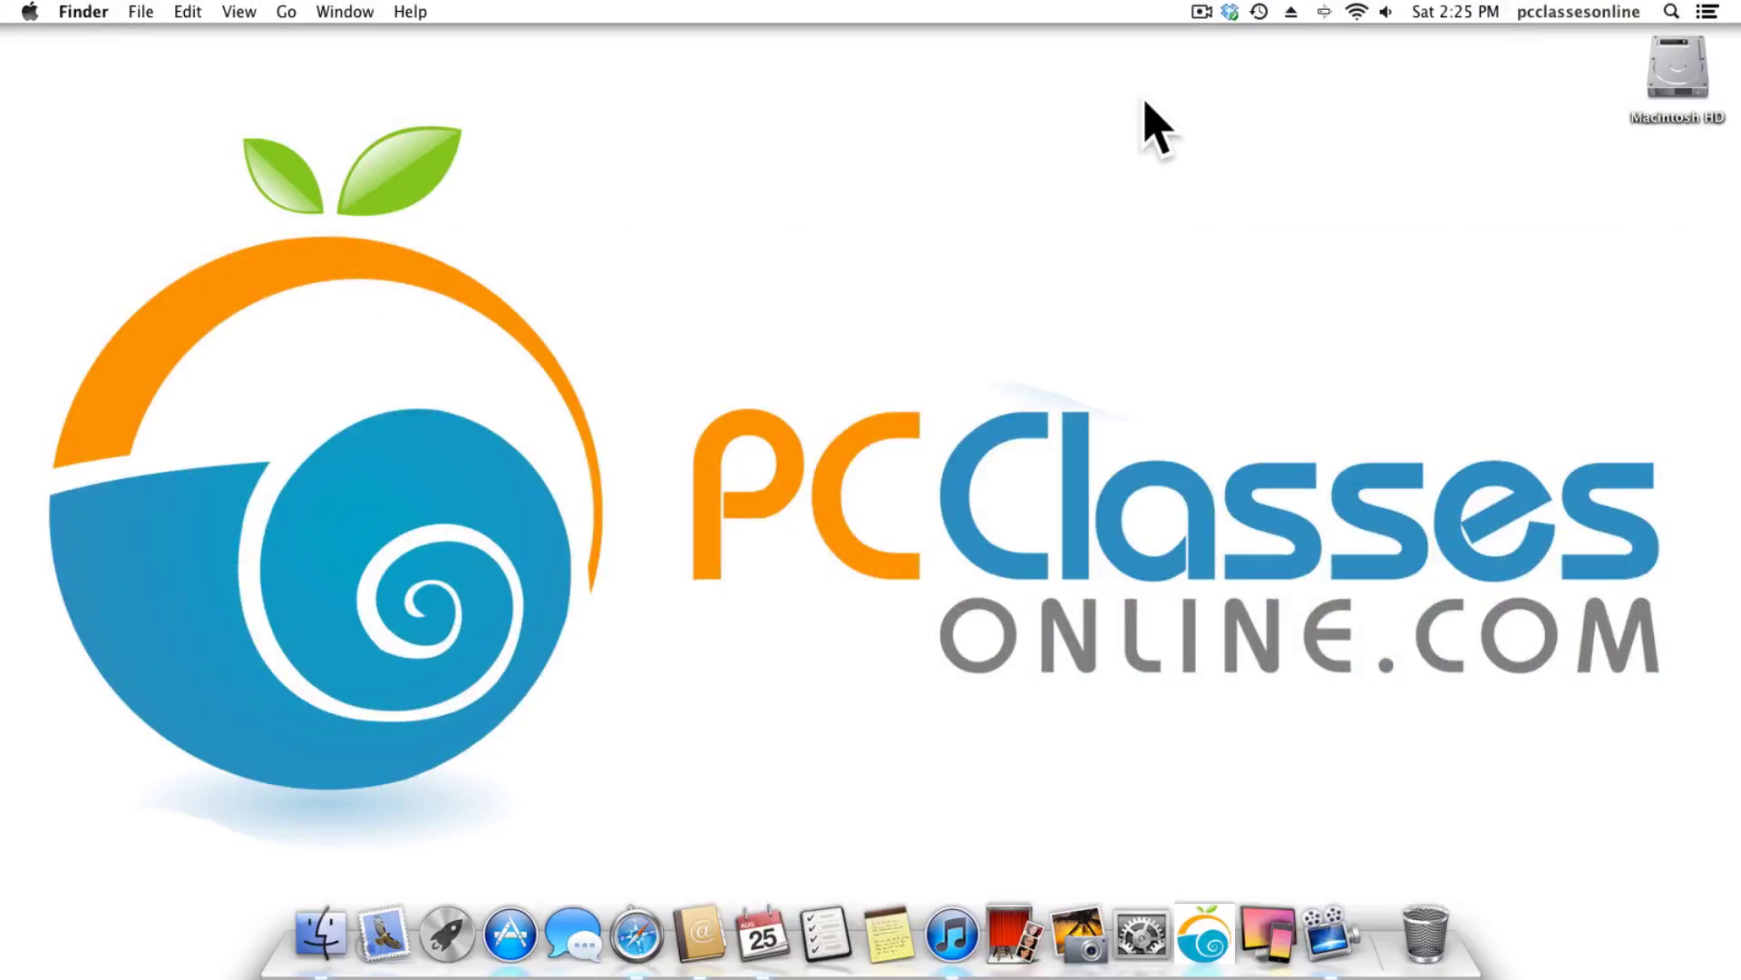
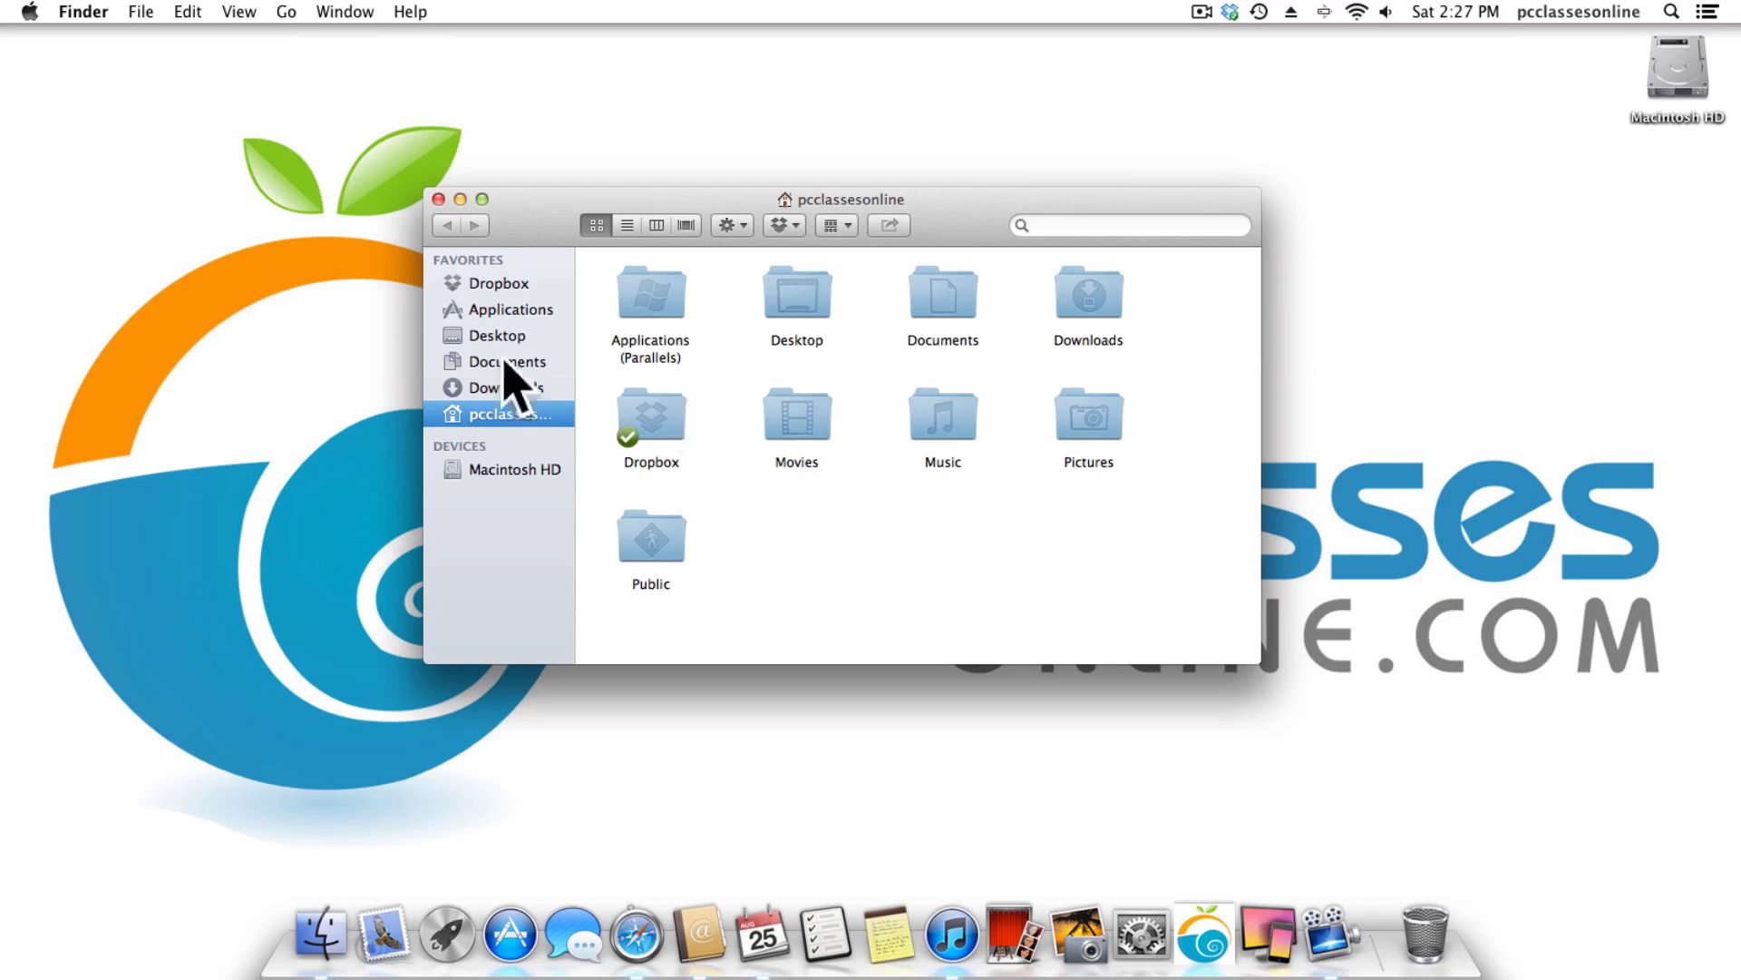
Open the Finder preferences and show the General settings.
click(100, 13)
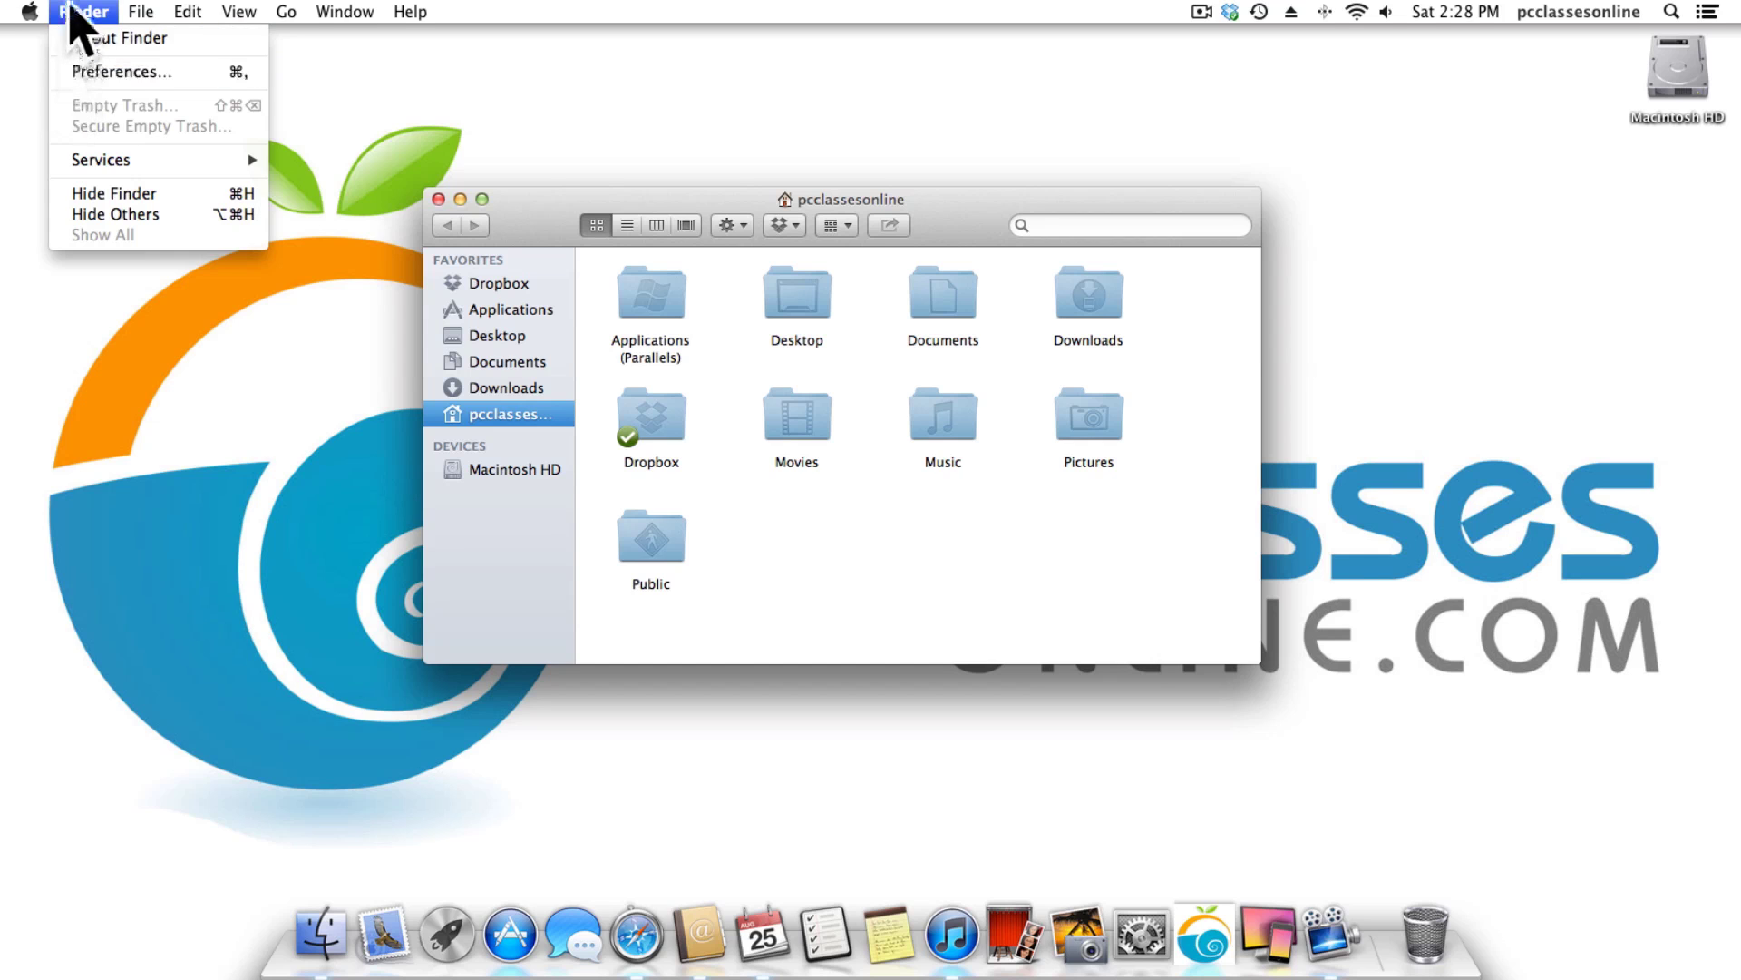
click(65, 71)
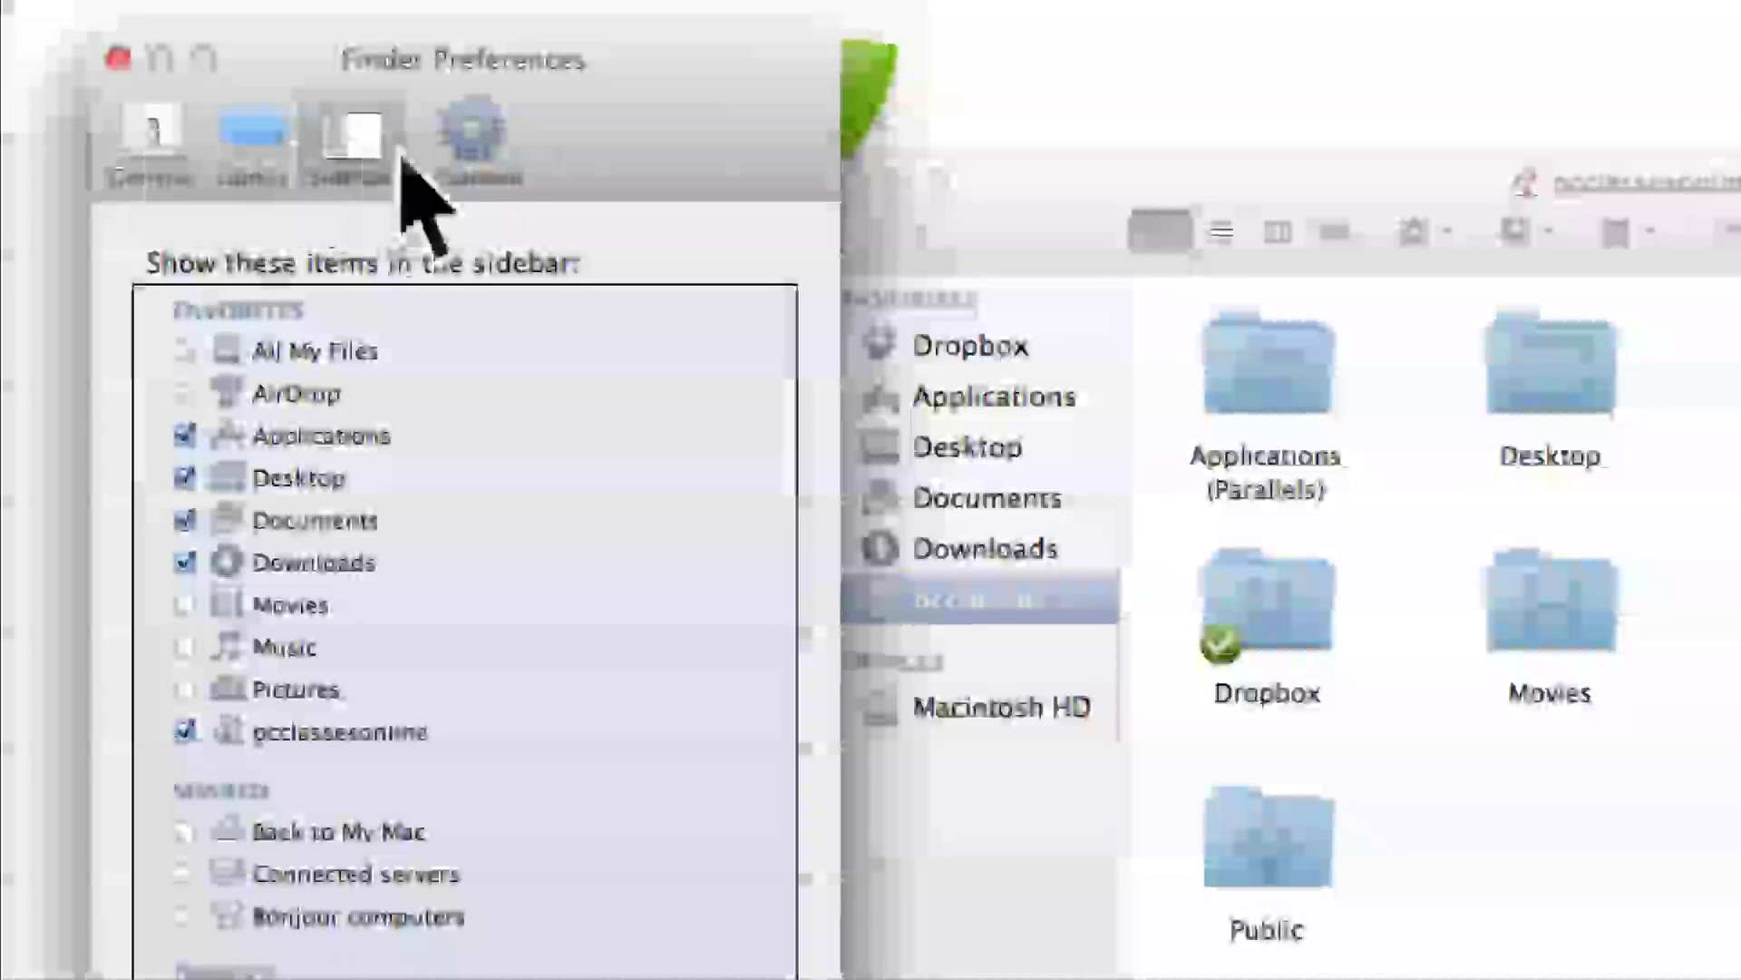
click(165, 131)
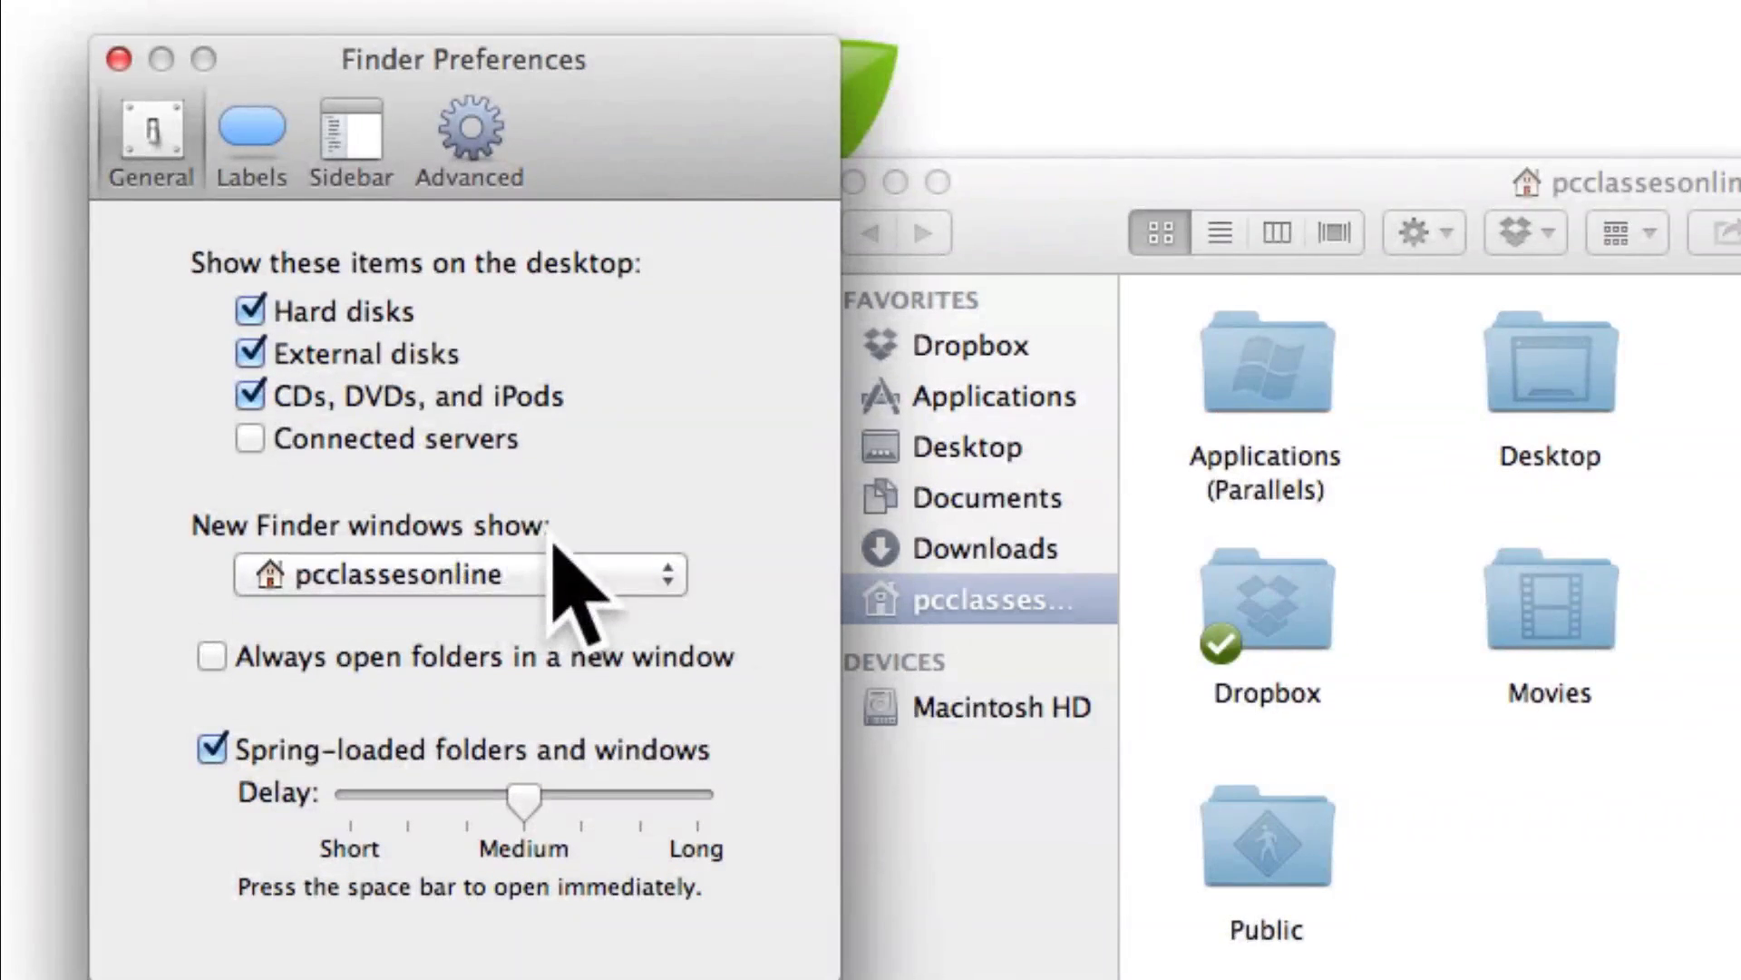
Review the locations that new Finder windows can show, keeping the home folder selected.
click(602, 575)
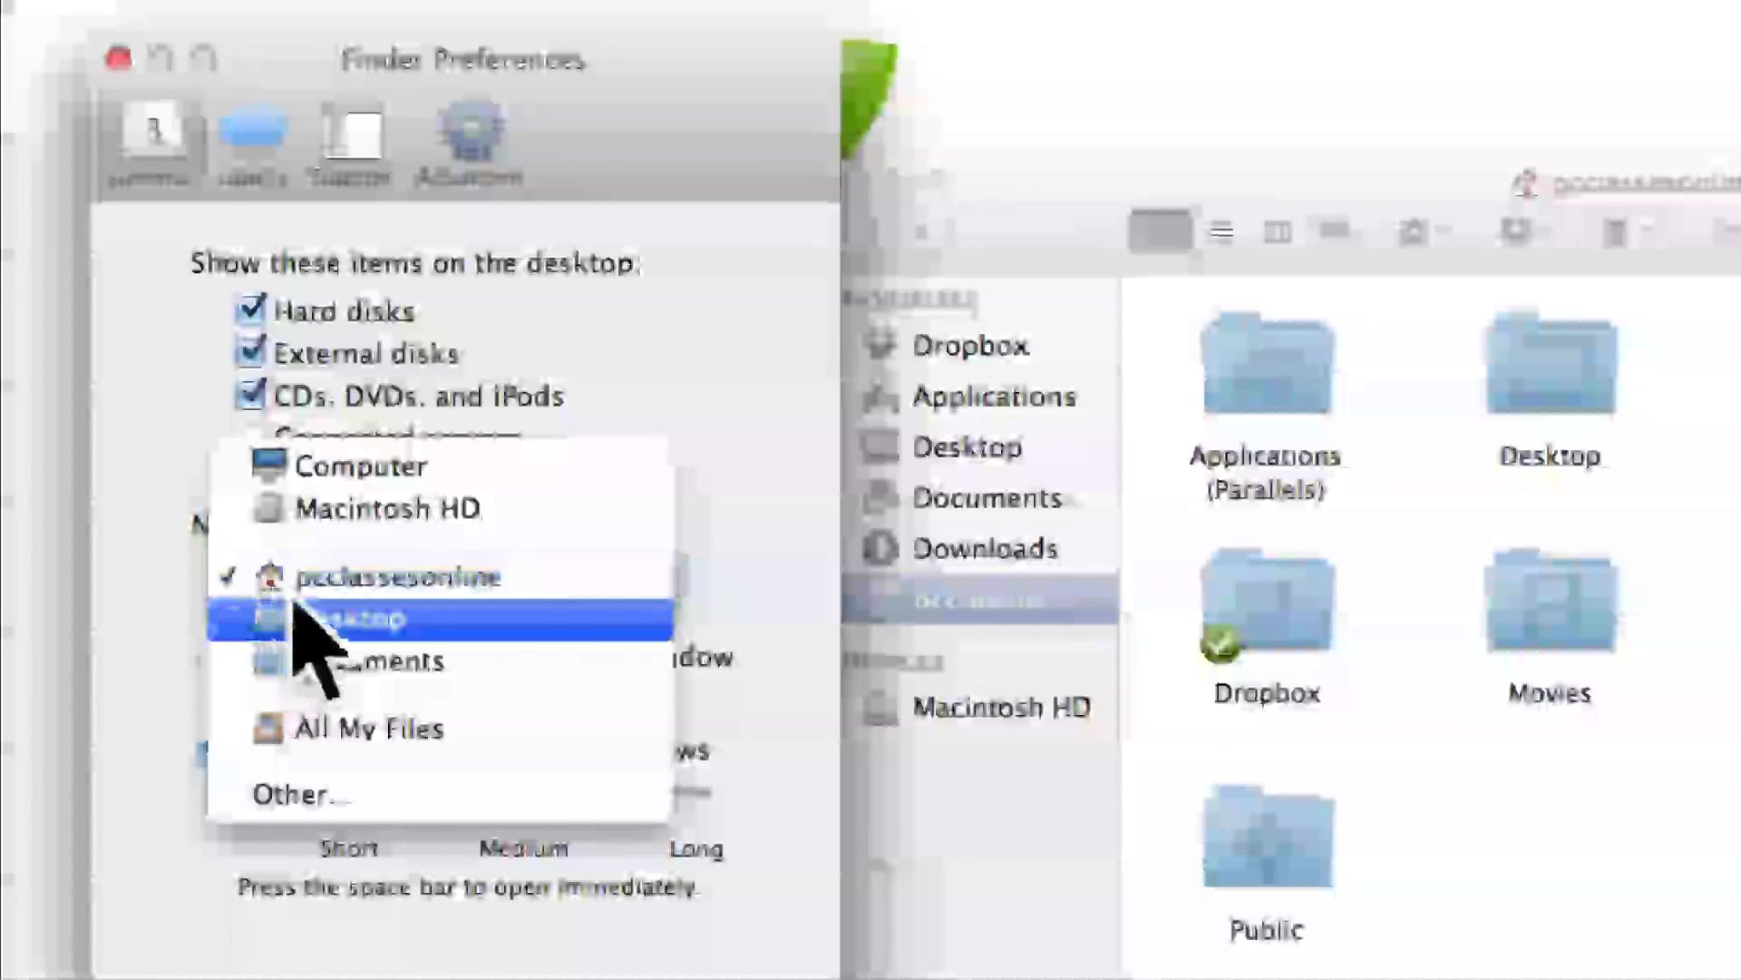
click(566, 581)
click(555, 573)
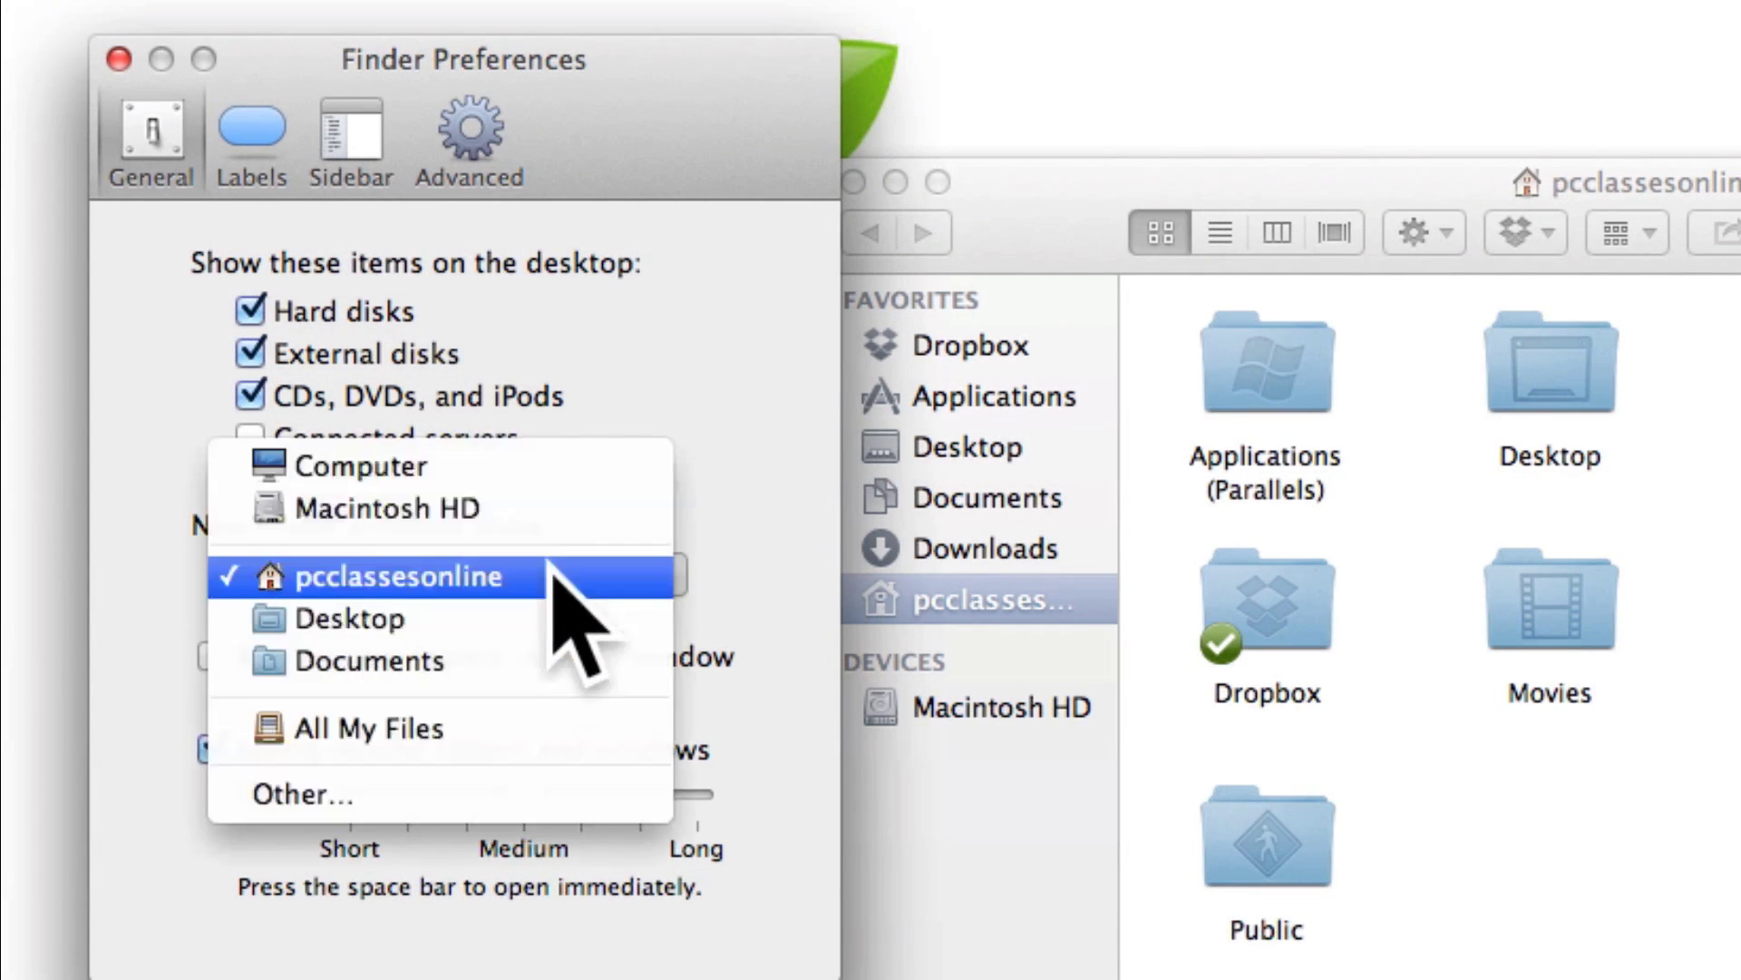
click(564, 576)
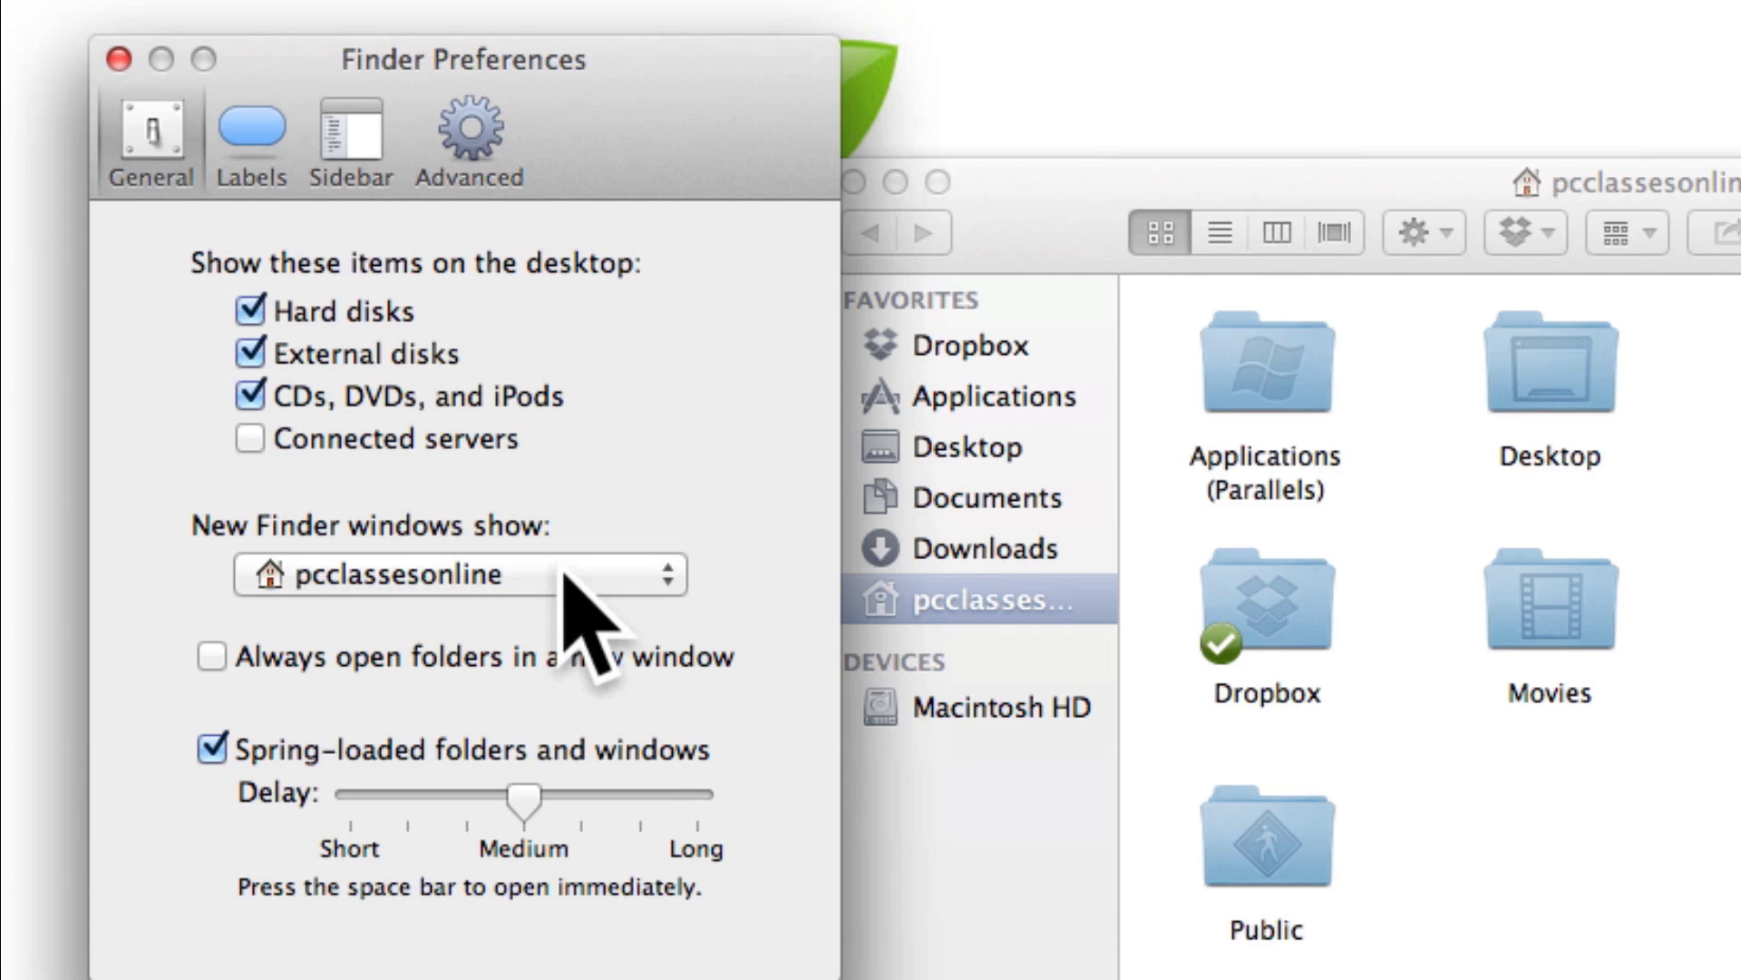
click(564, 577)
click(562, 570)
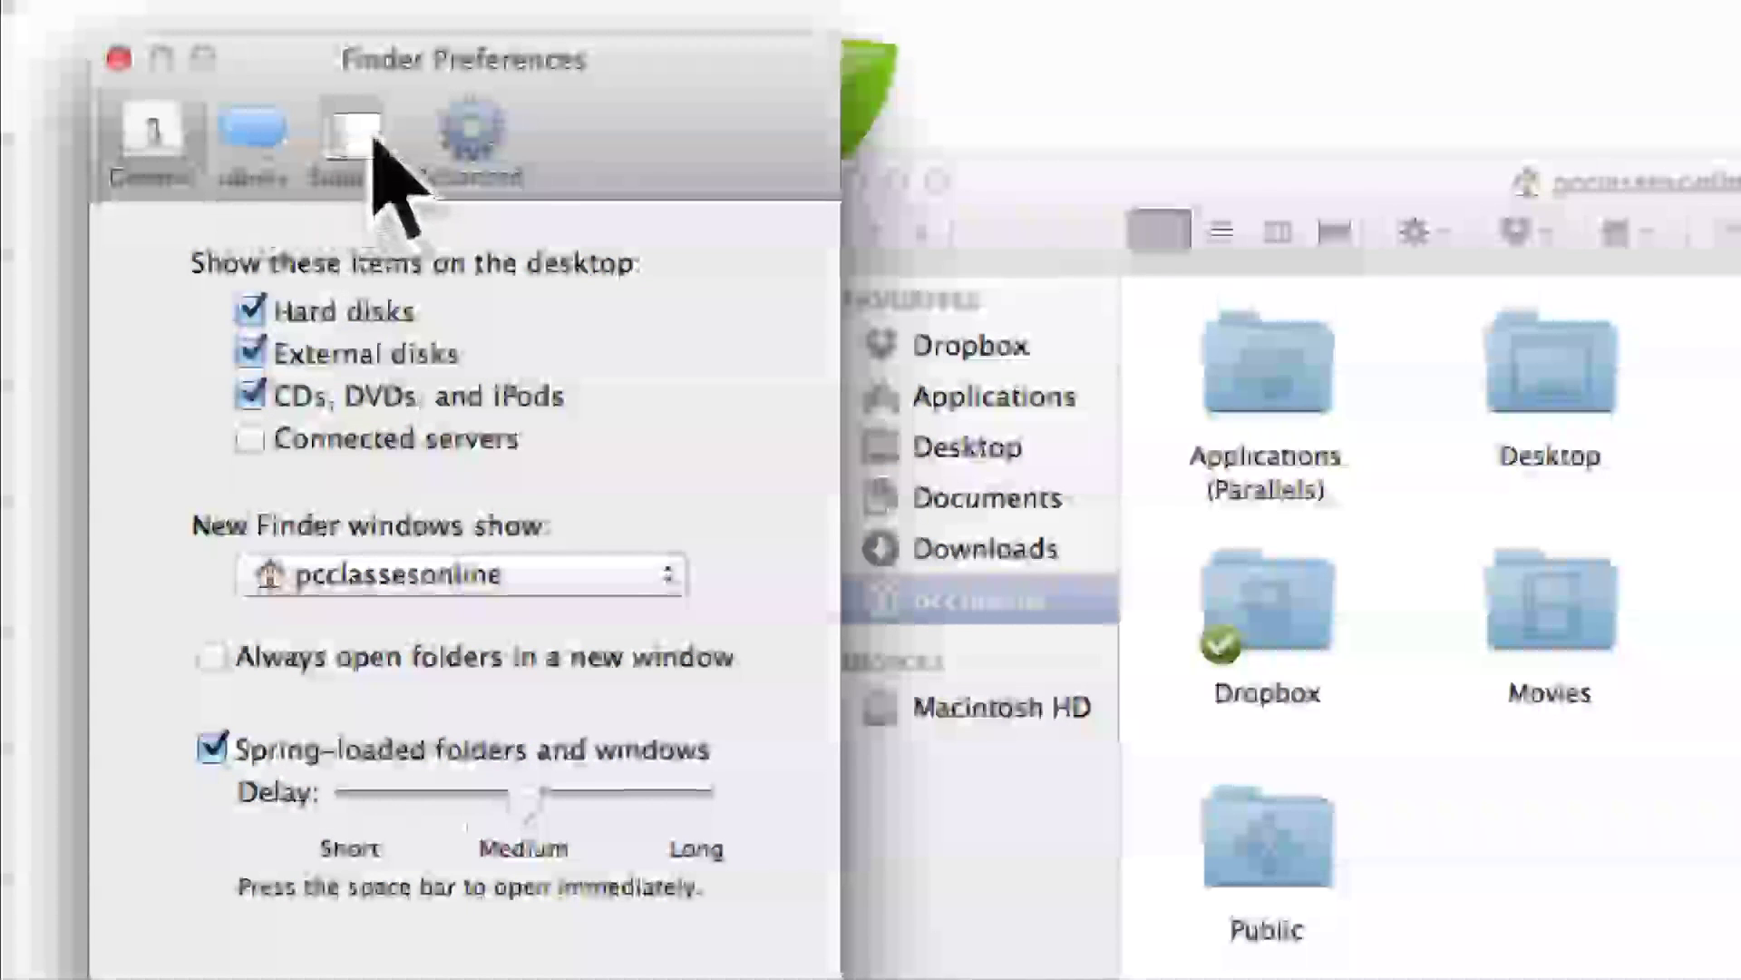
Add All My Files, AirDrop, Movies, Music and Pictures to the Finder sidebar's favorites.
click(377, 145)
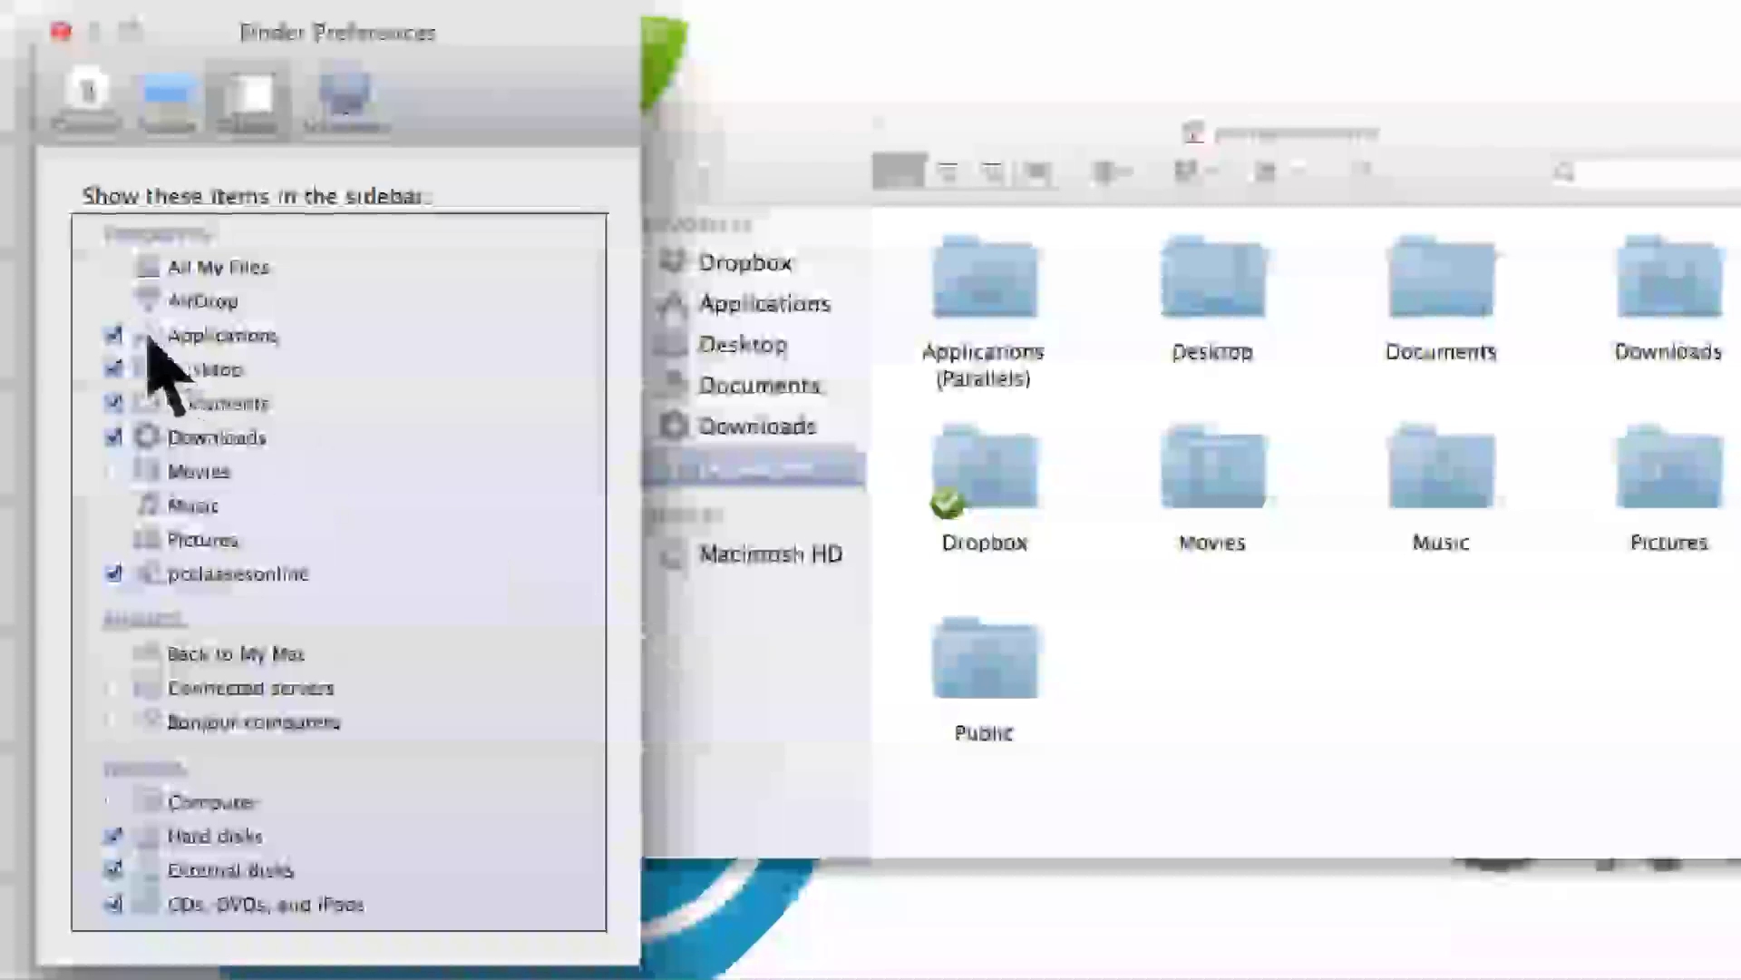
click(113, 300)
click(114, 266)
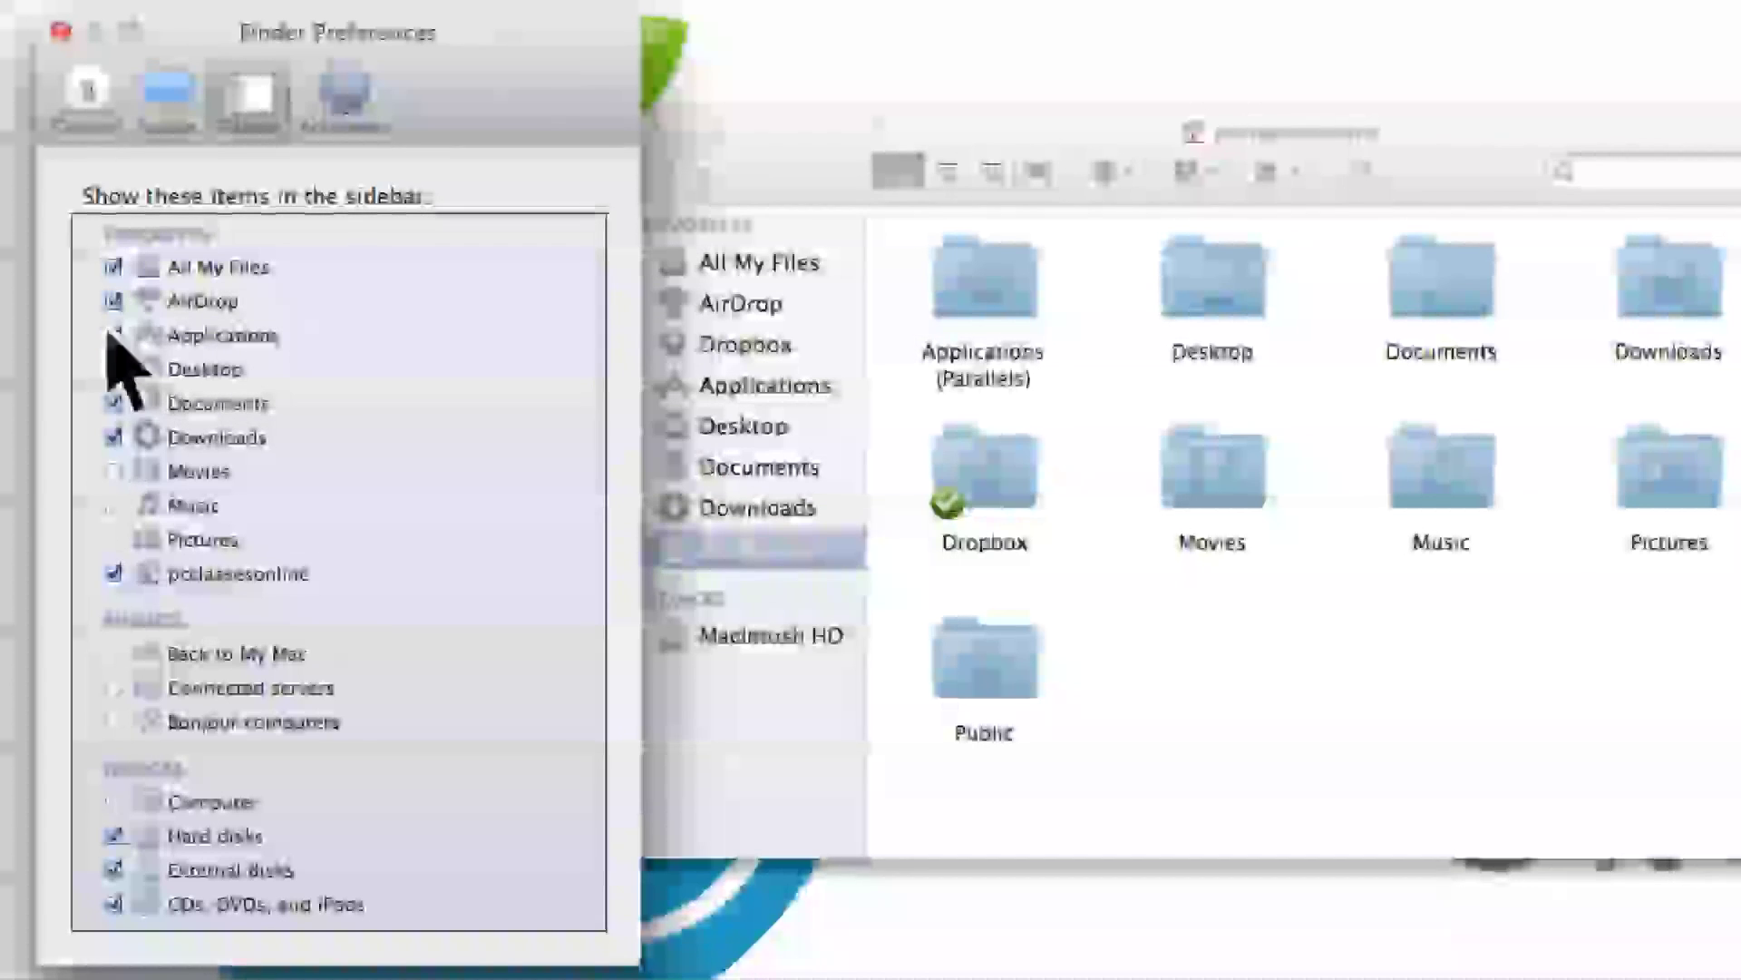
click(113, 471)
click(114, 505)
click(113, 539)
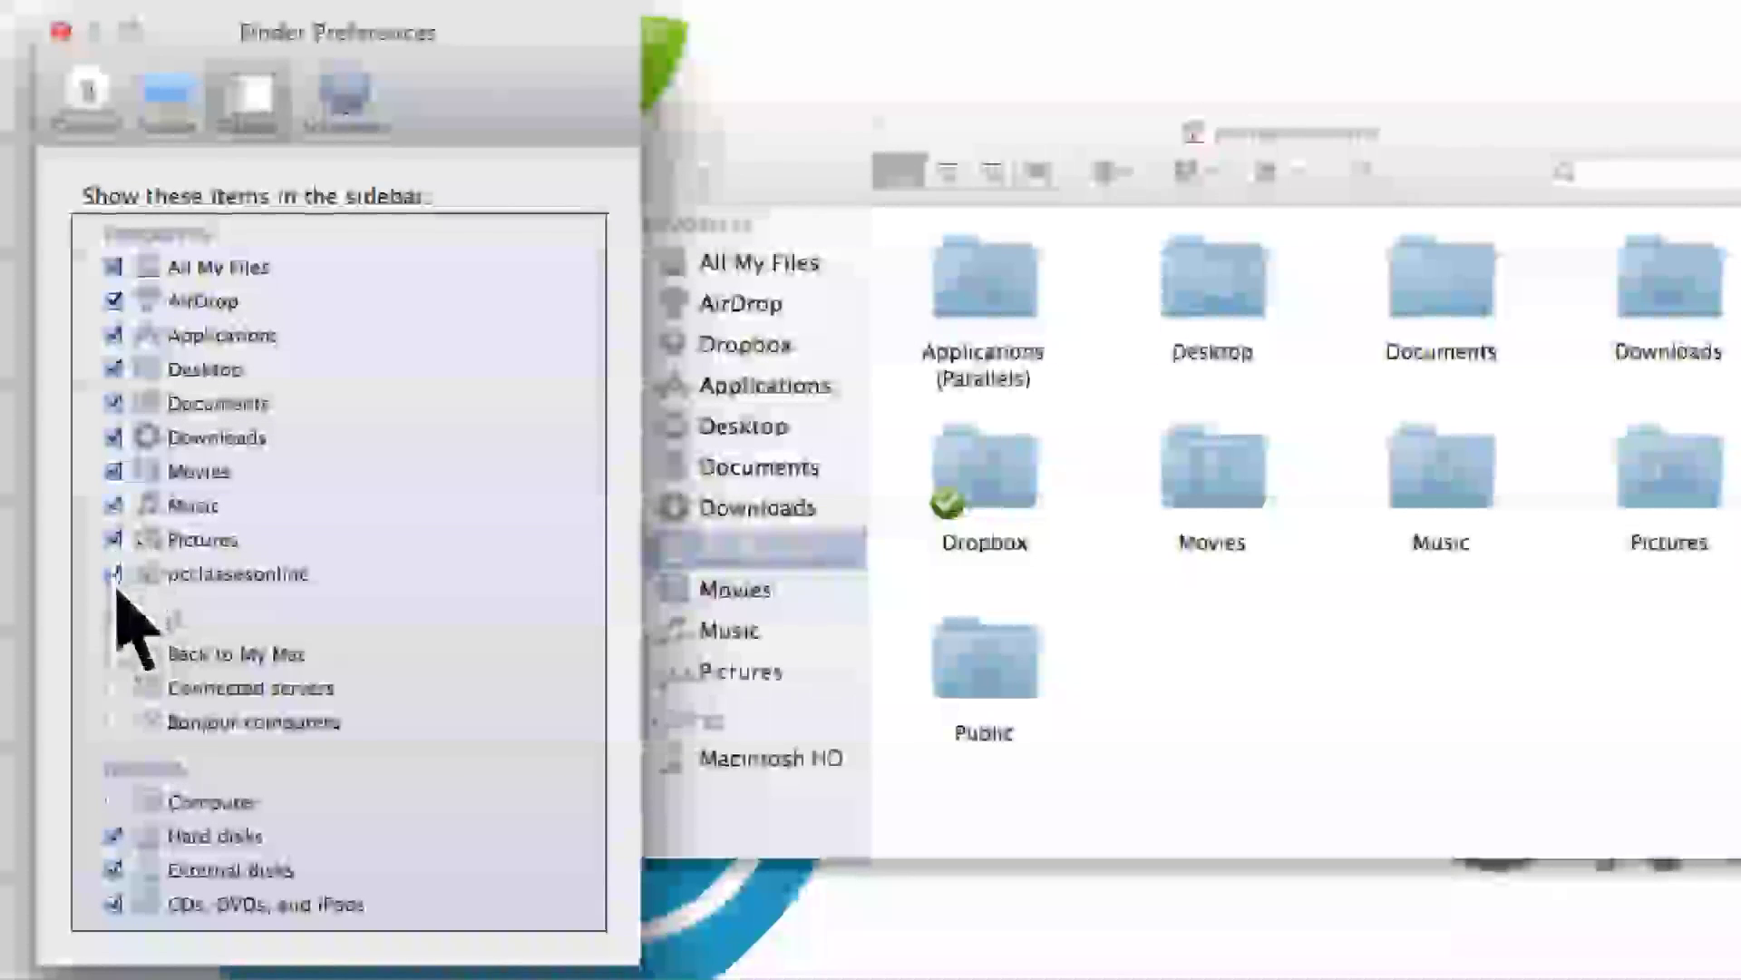
click(113, 574)
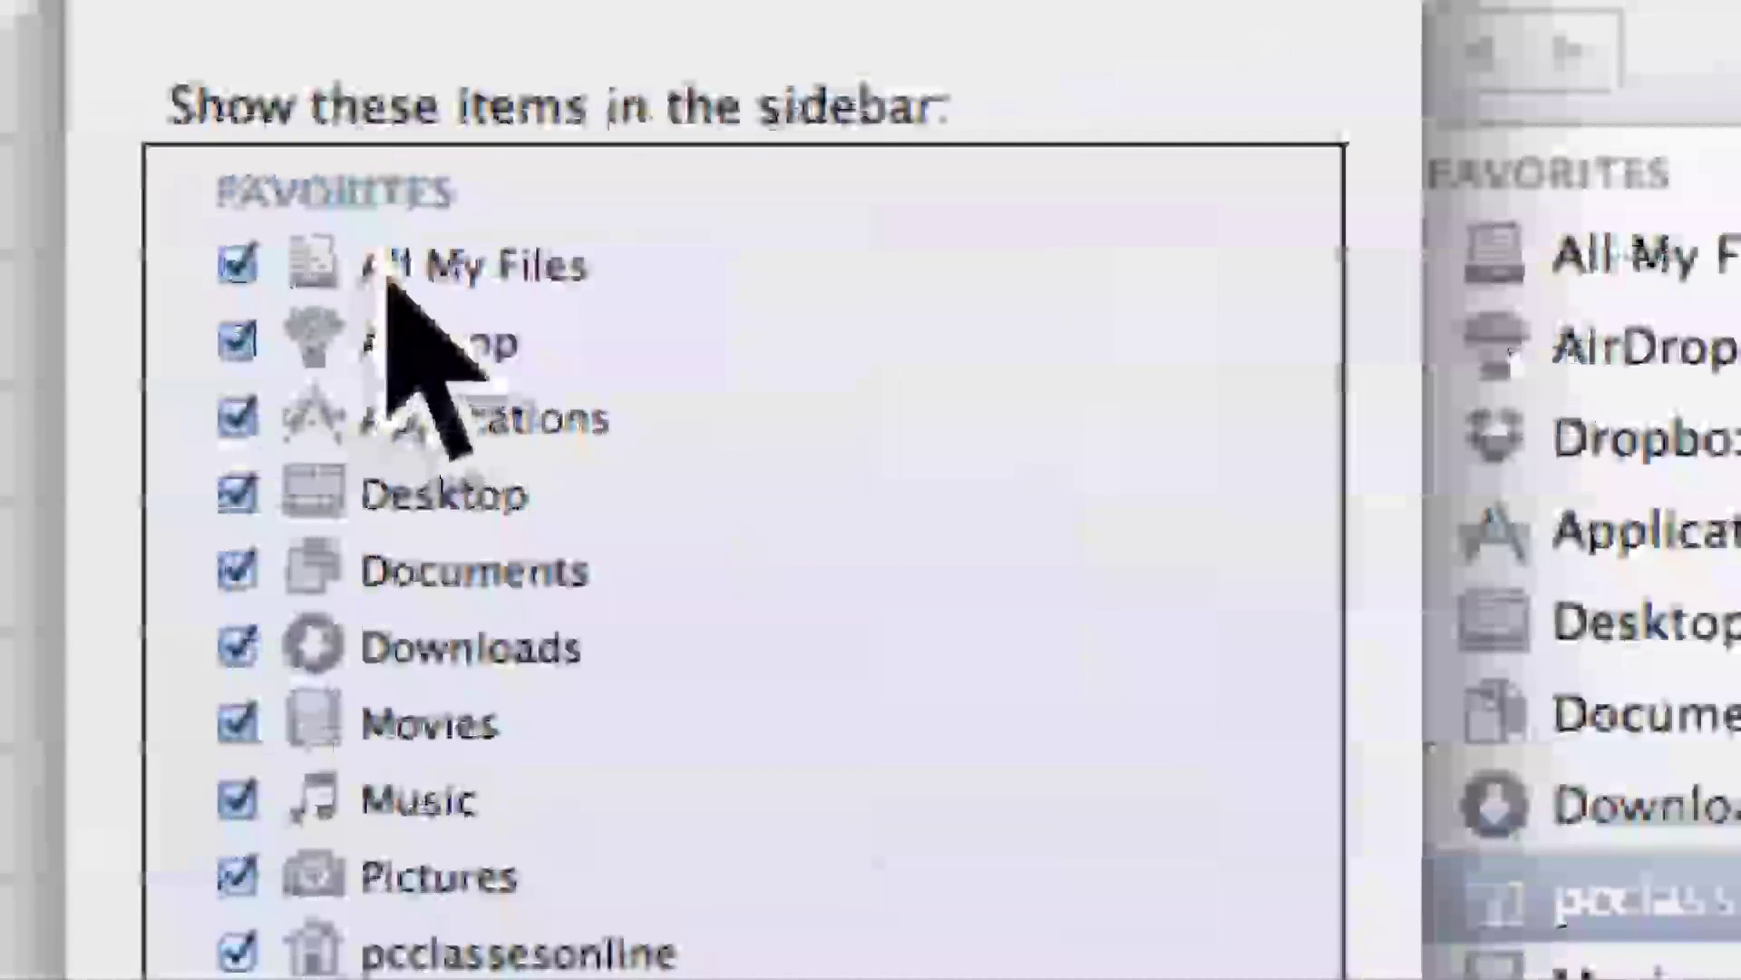
Remove All My Files, AirDrop, Movies, Music and Pictures from the Finder sidebar and close the preferences.
click(182, 265)
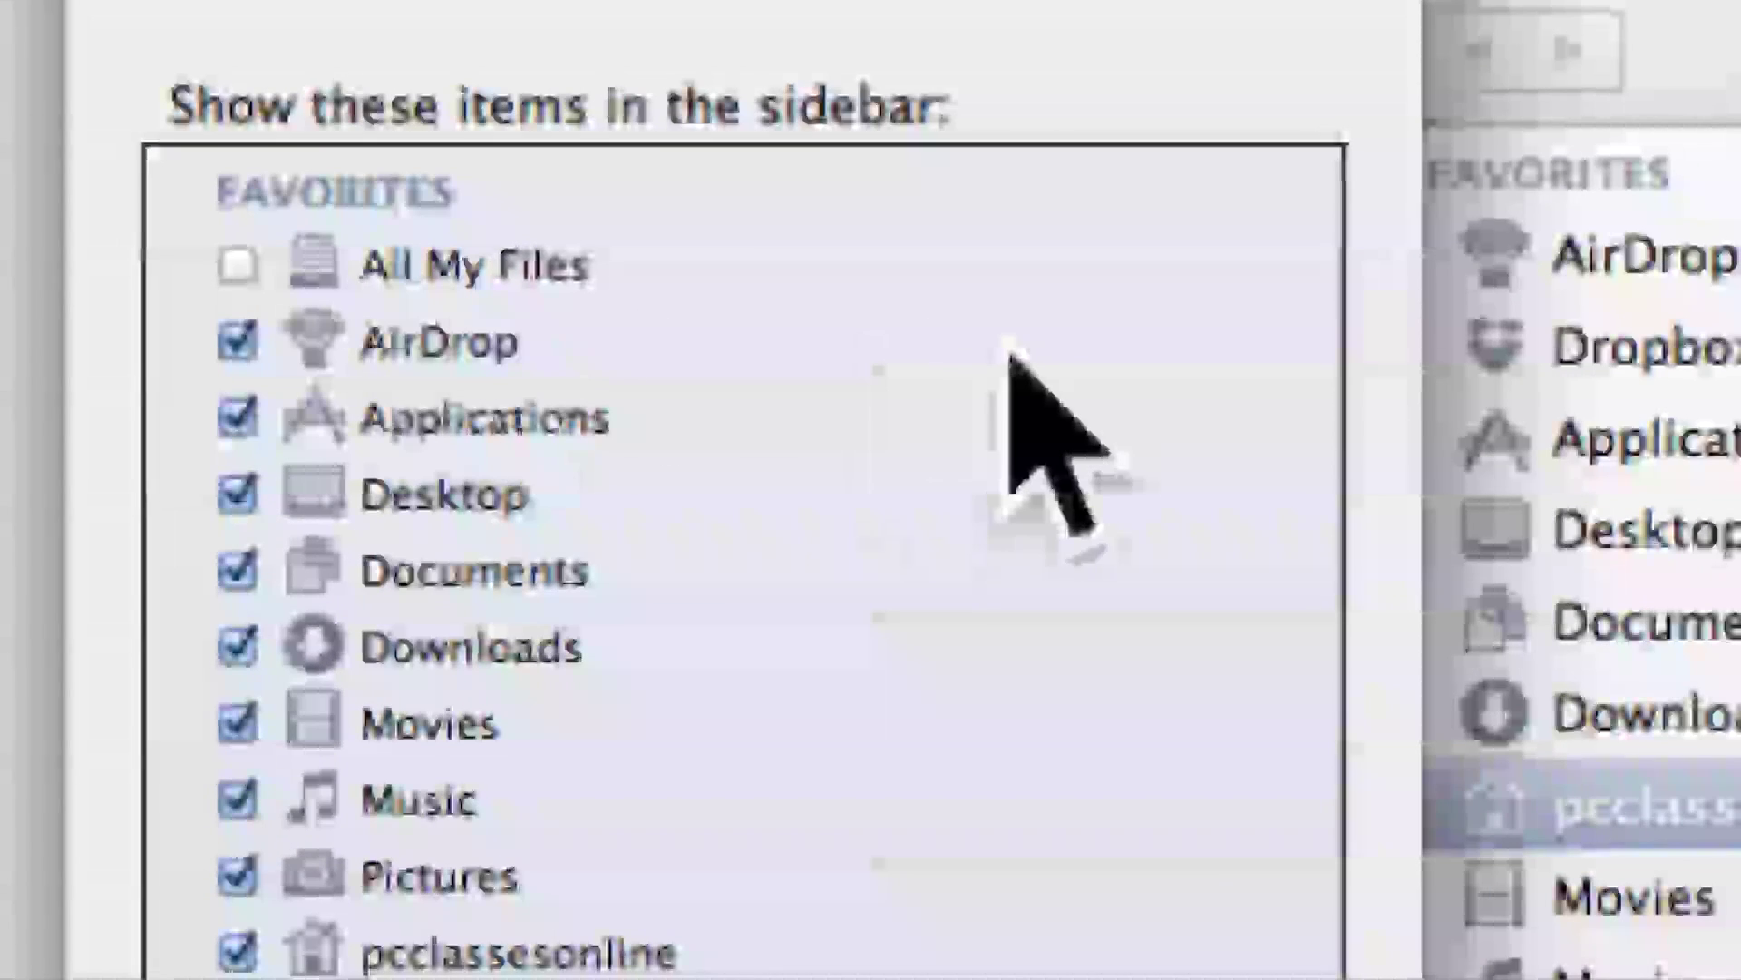
click(408, 343)
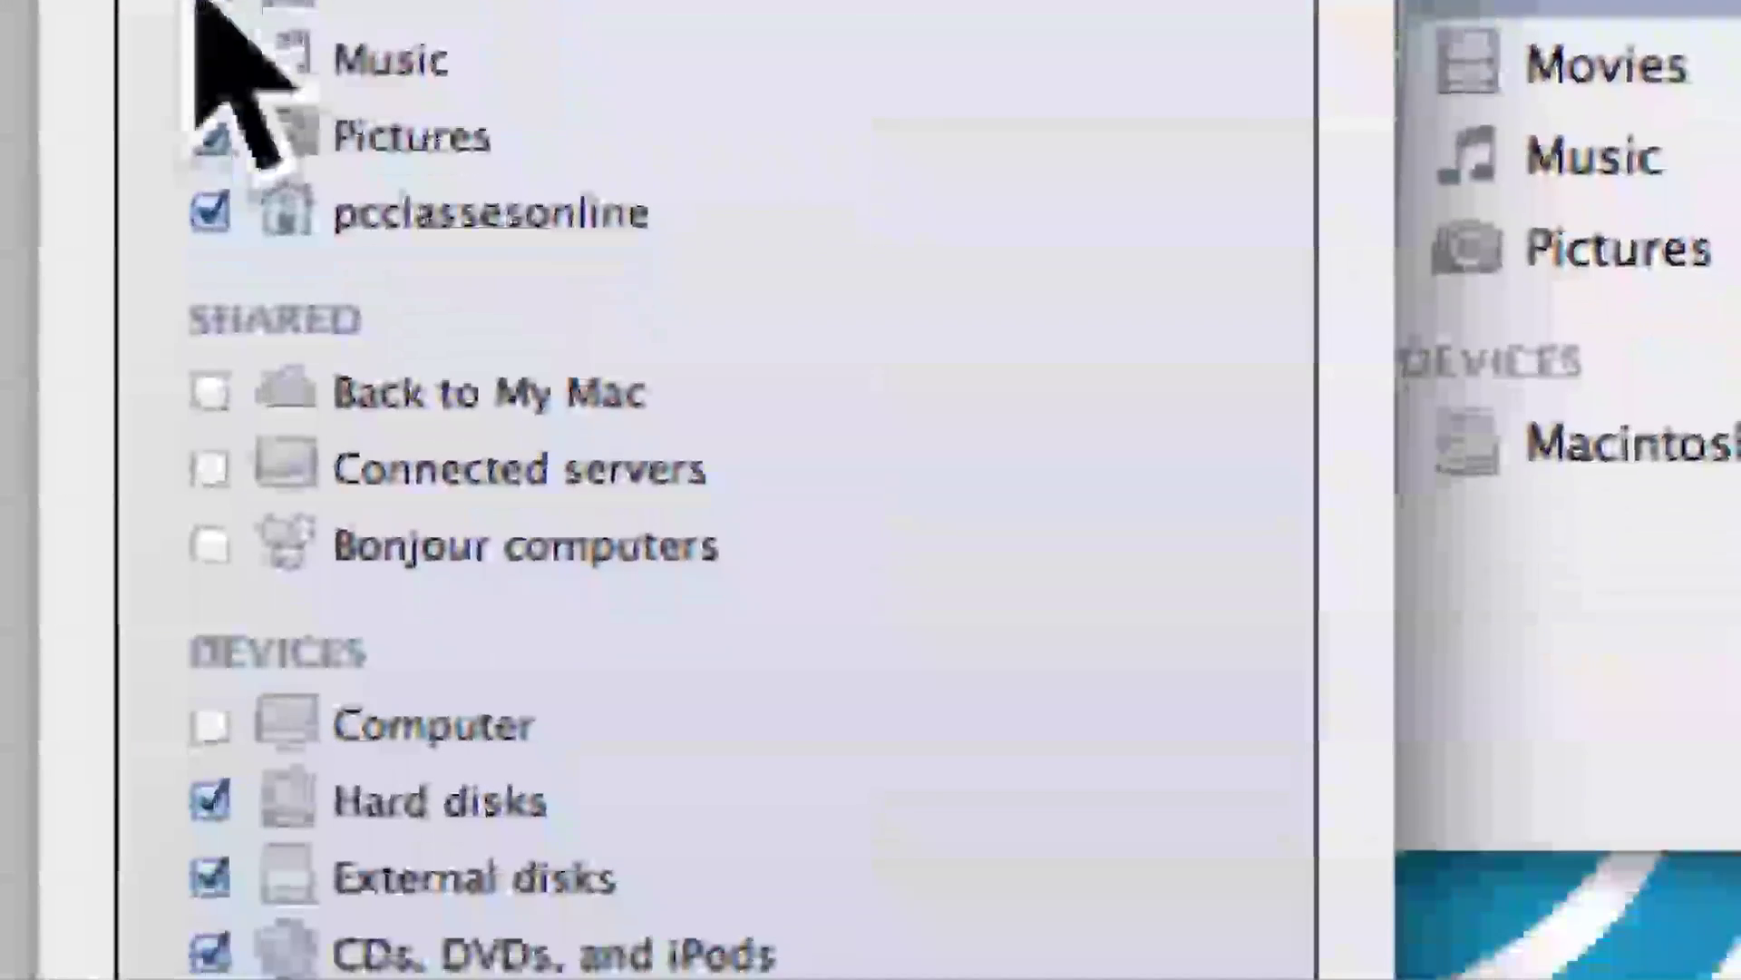
click(210, 211)
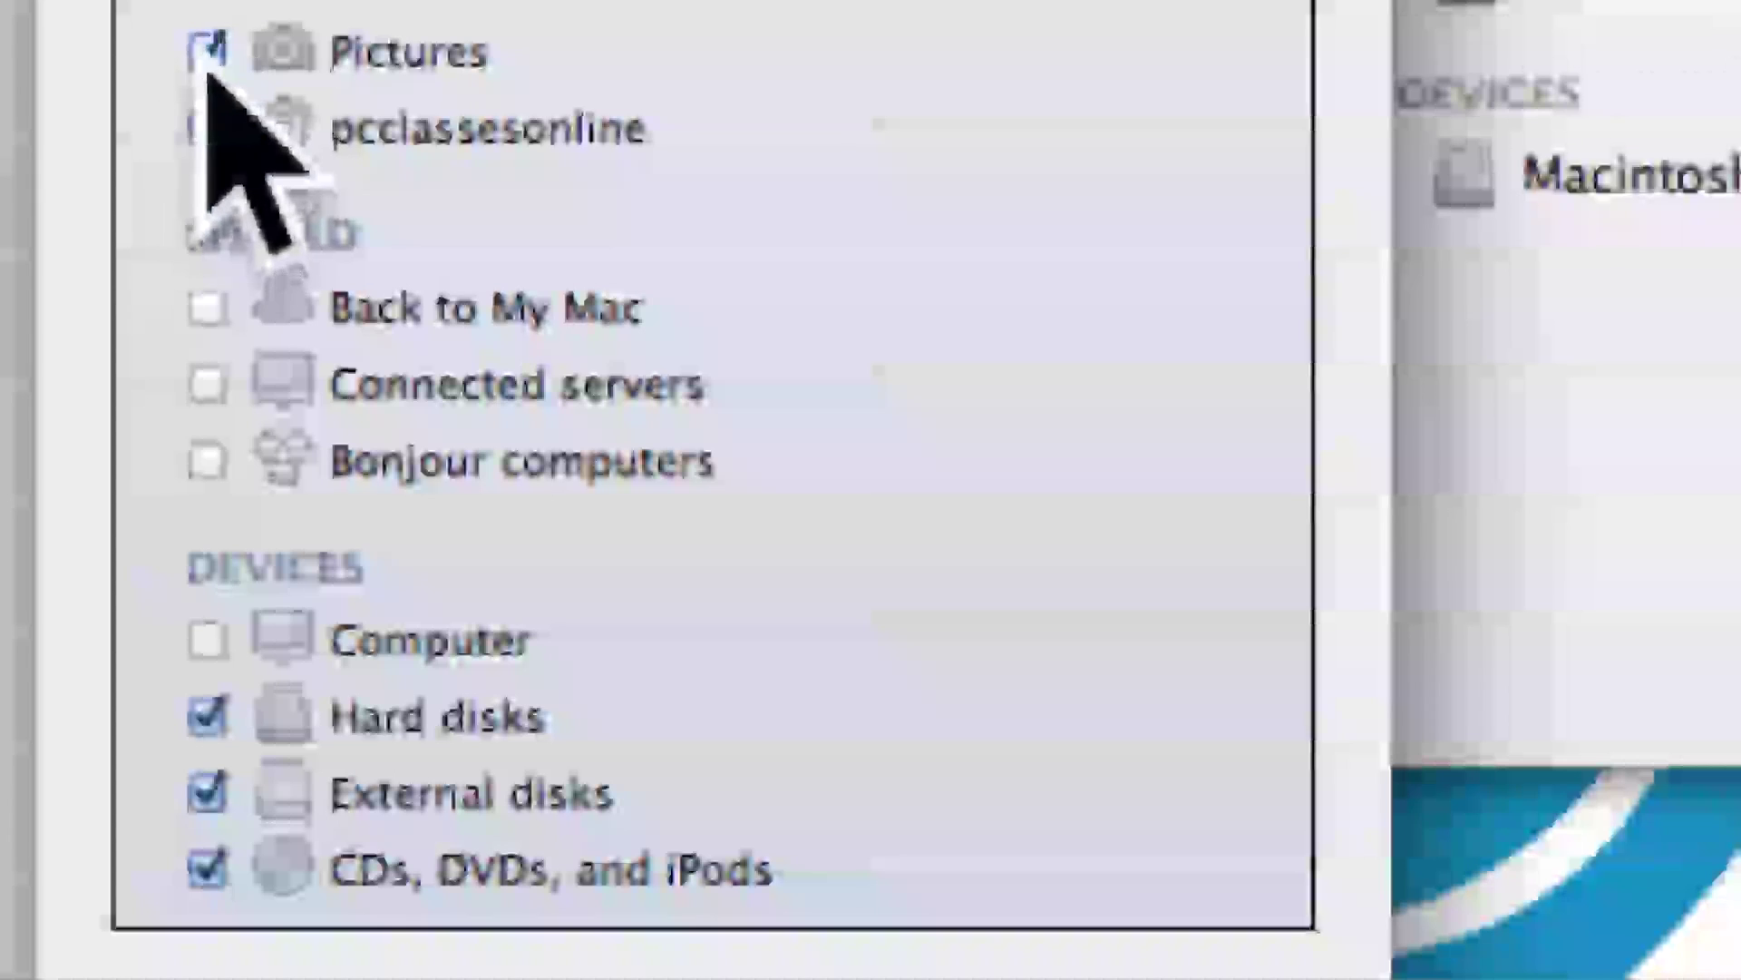
click(207, 51)
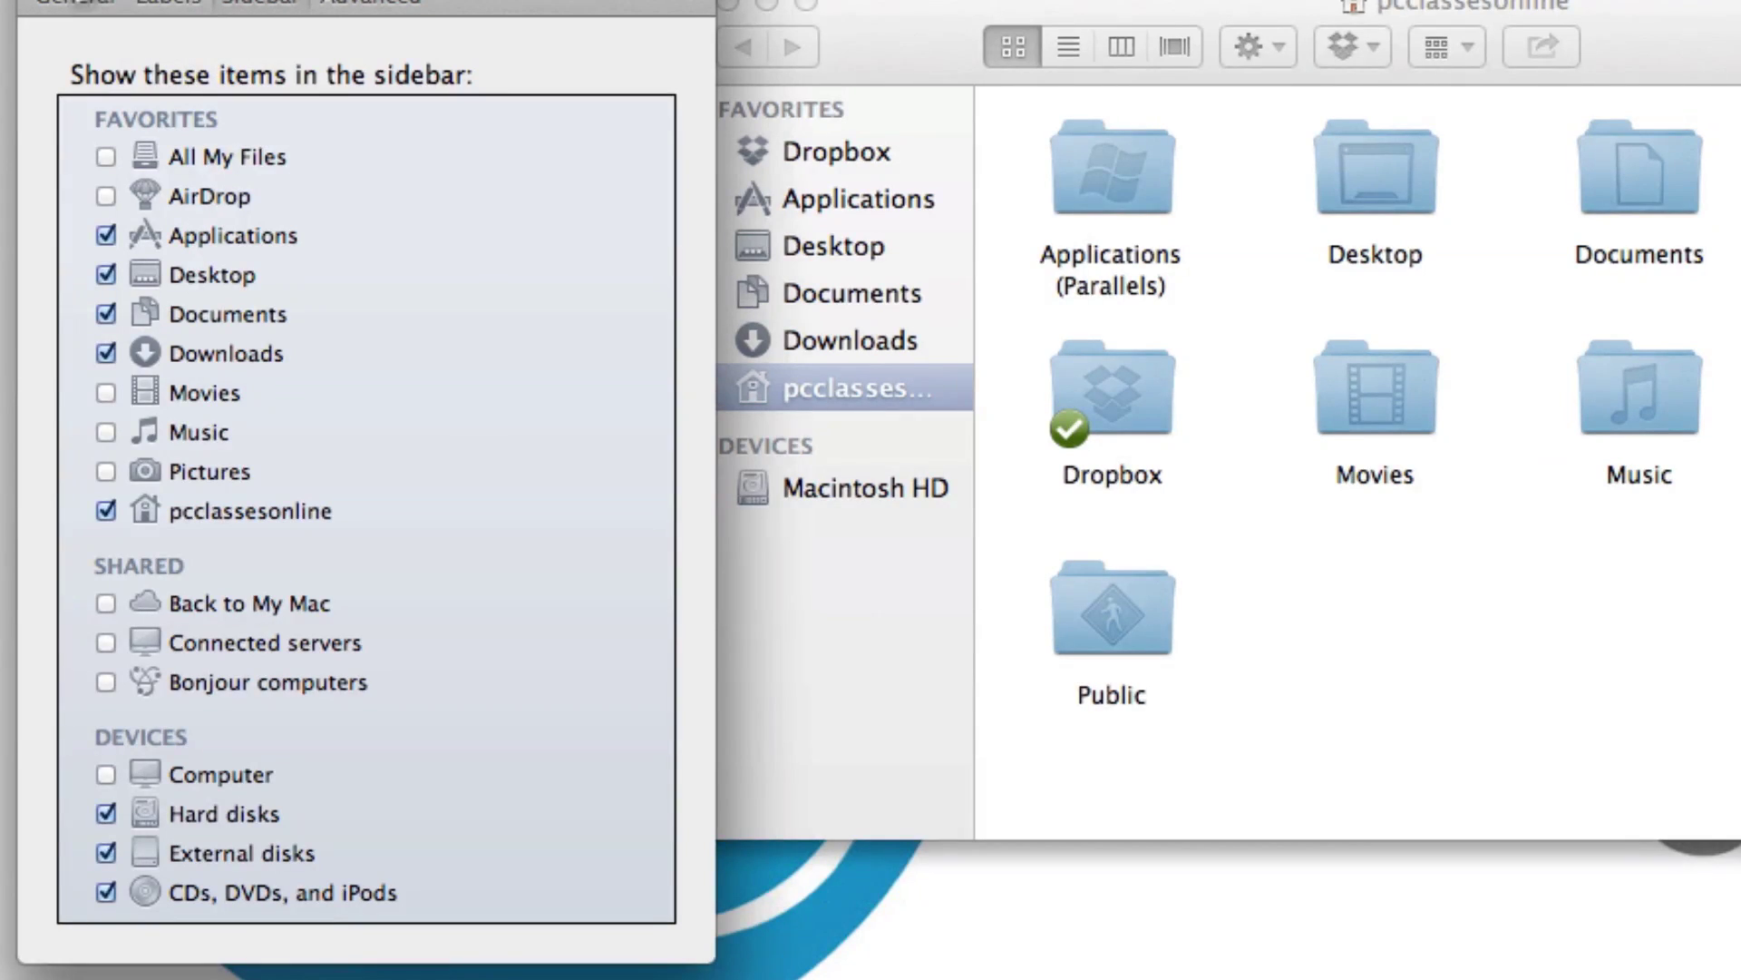
click(63, 145)
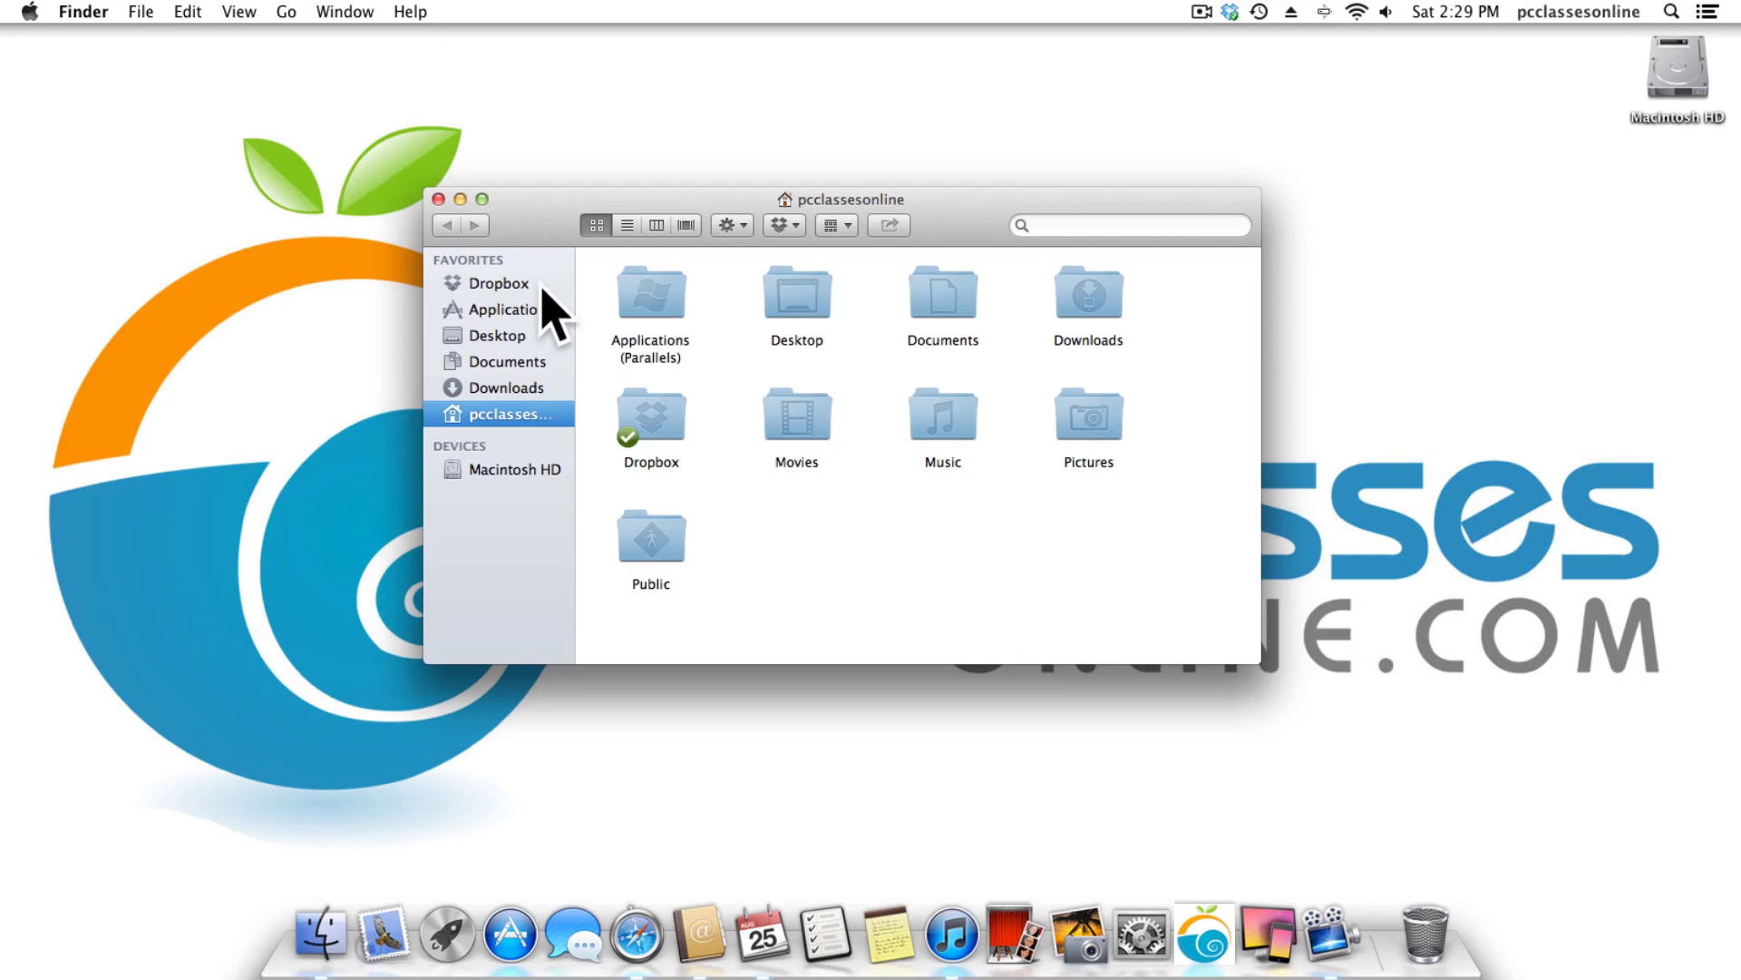
Open the Applications folder and browse through the installed programs.
click(530, 309)
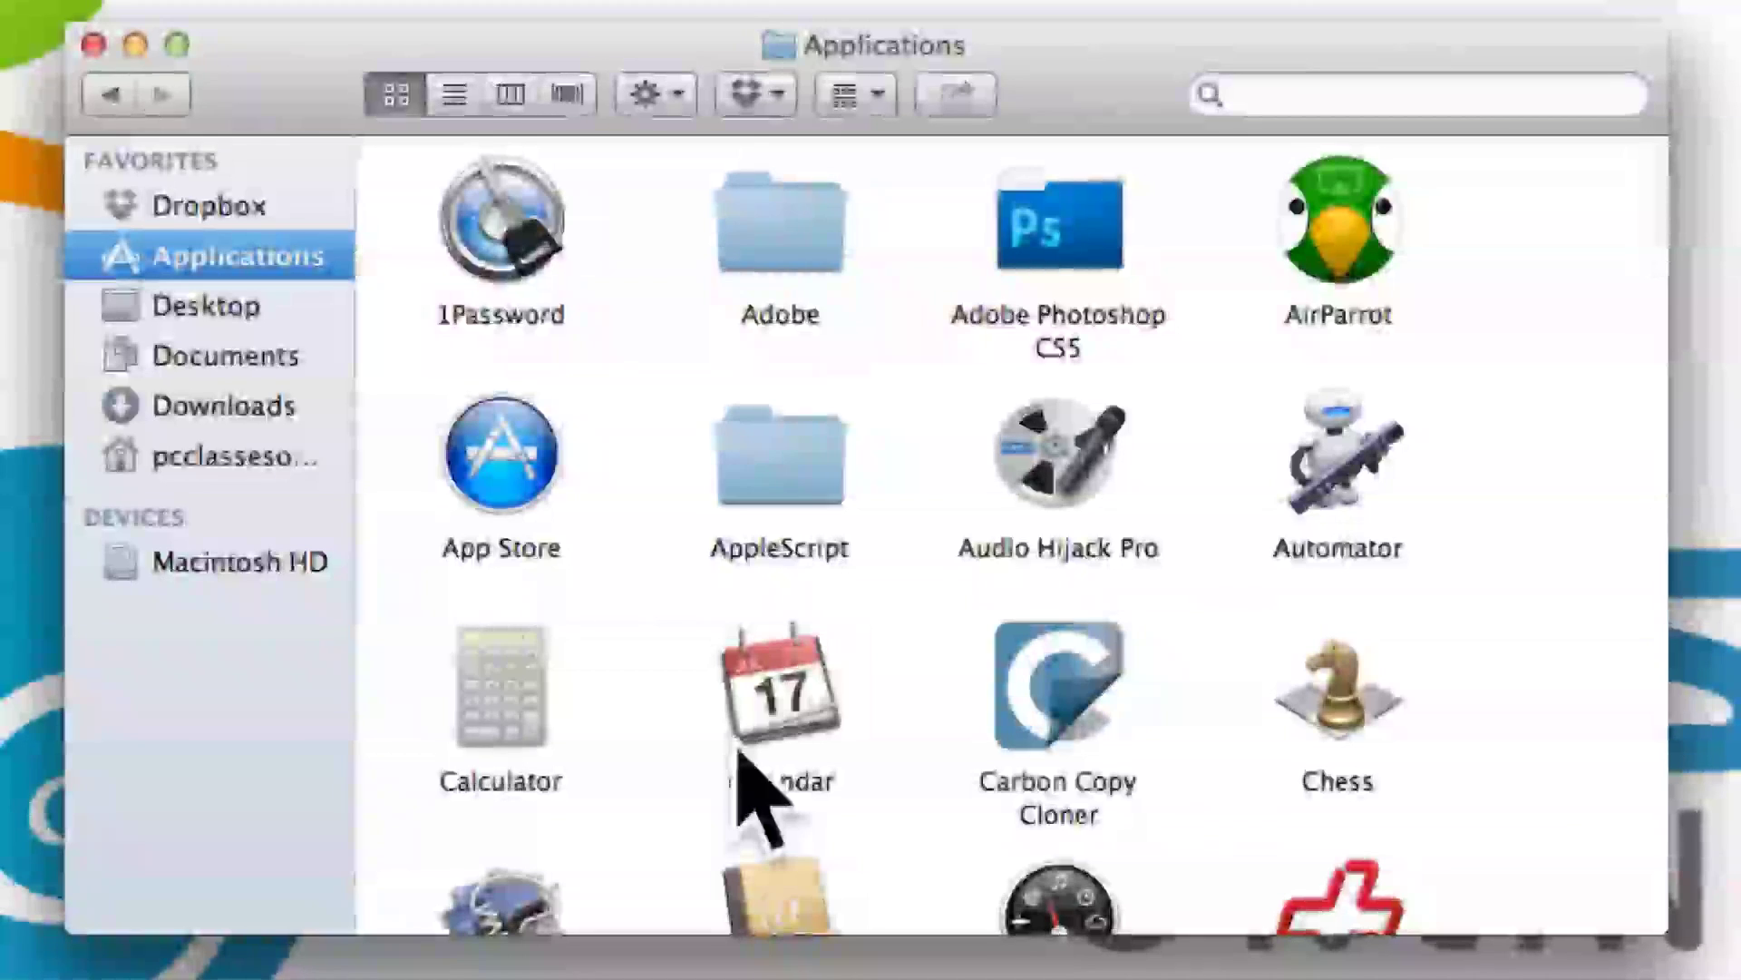
scroll(1526, 830, down, 10)
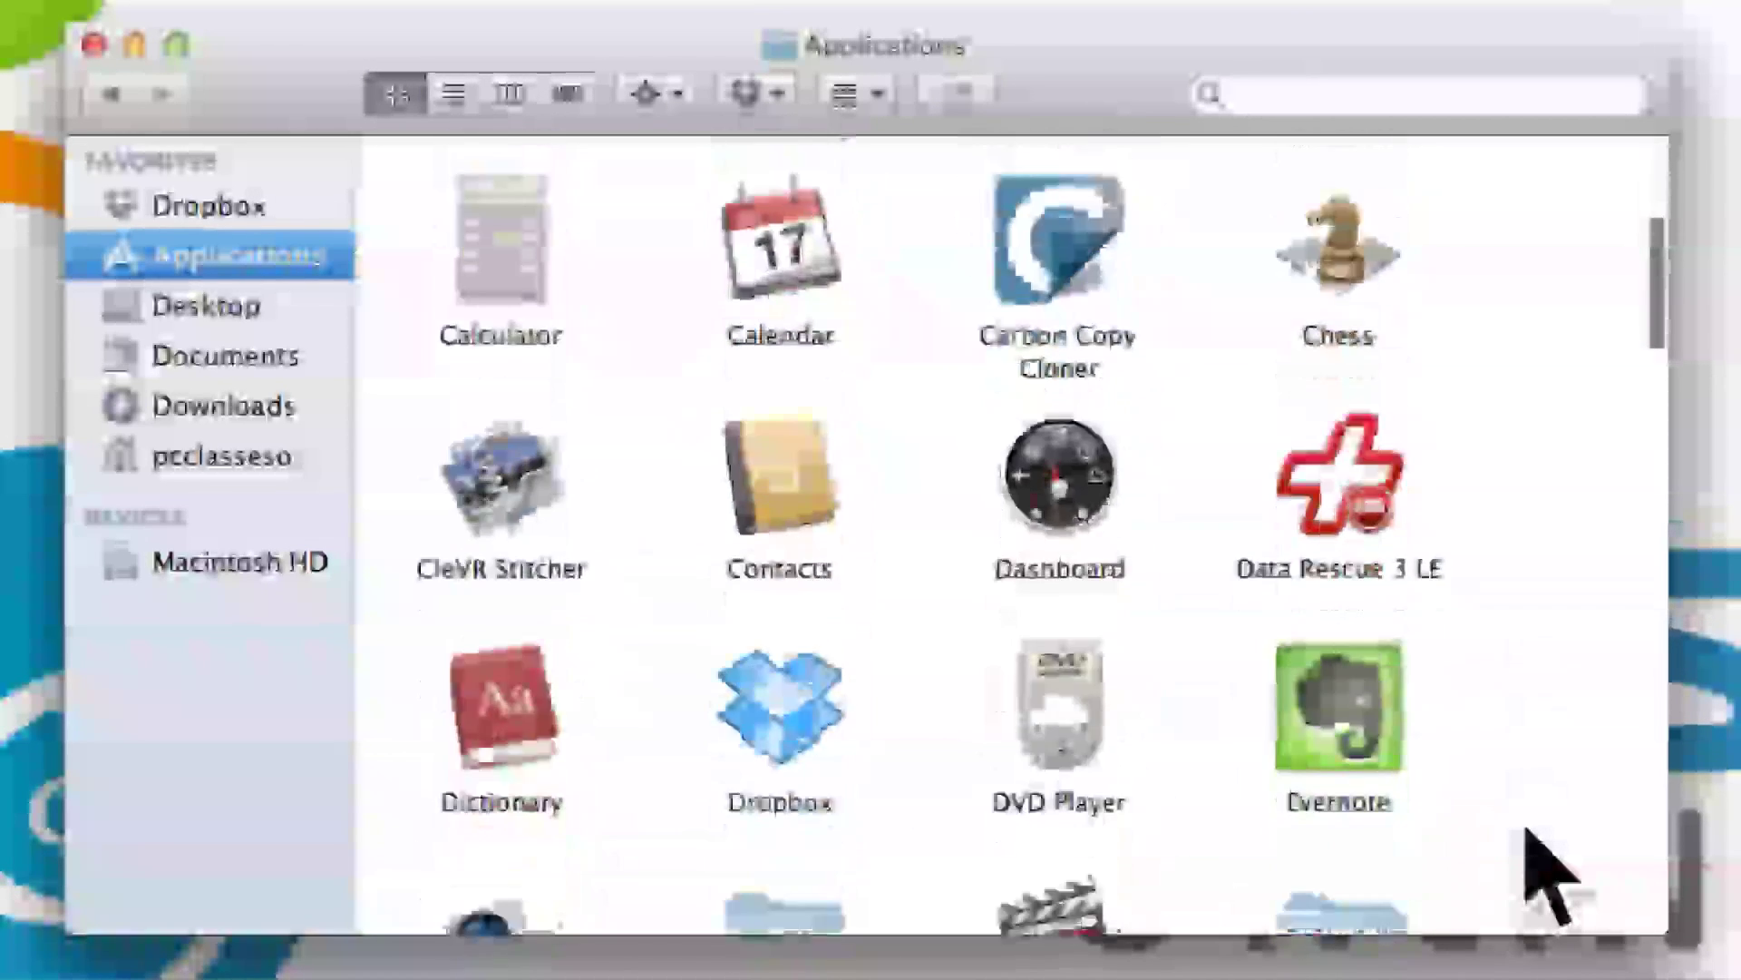
scroll(1550, 880, down, 5)
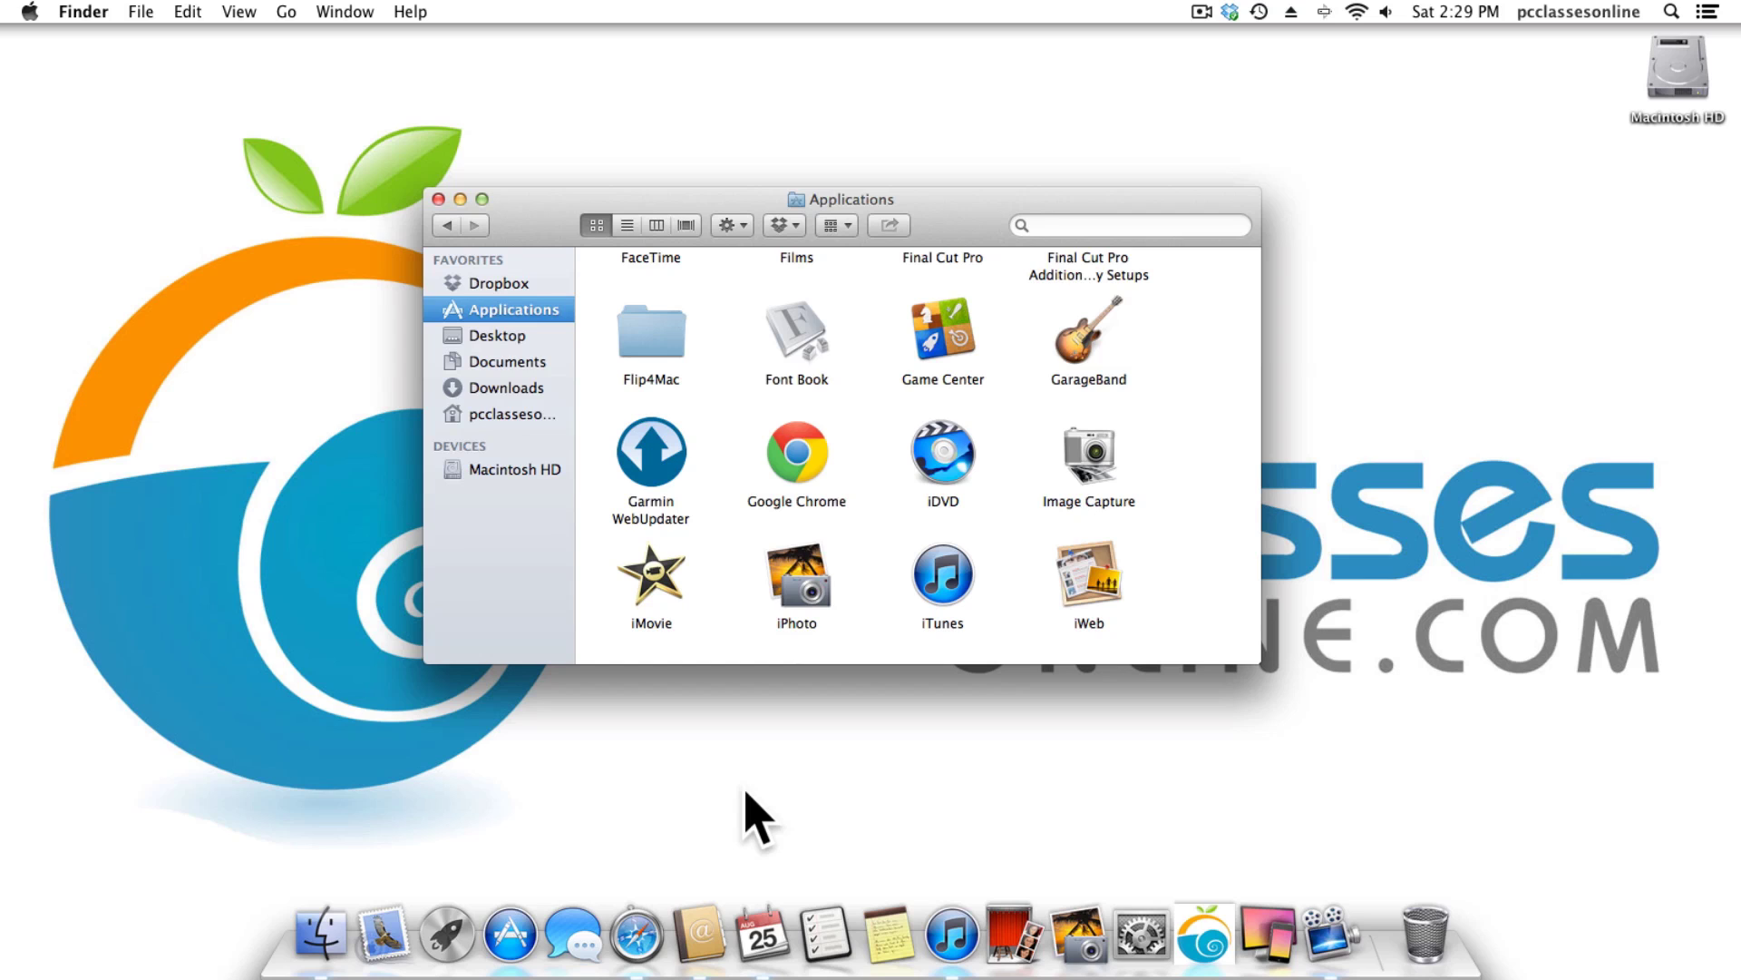
Remove Mail from the Dock and close the Applications window.
right_click(393, 939)
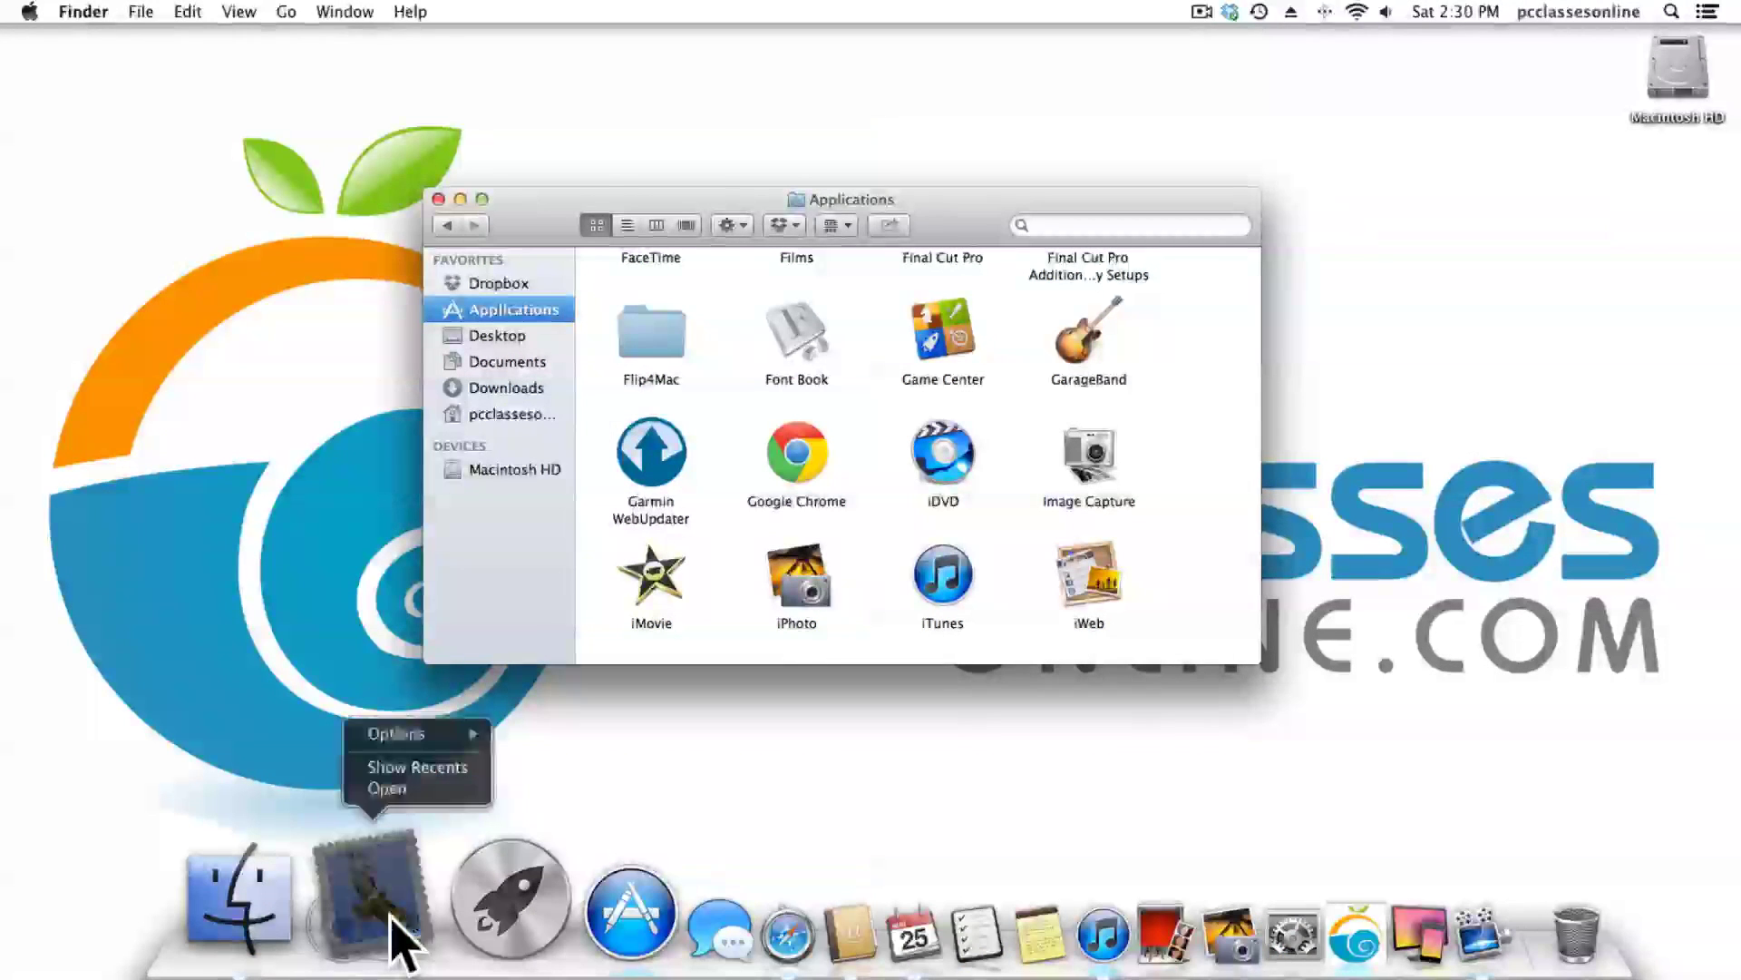
mouse_move(467, 734)
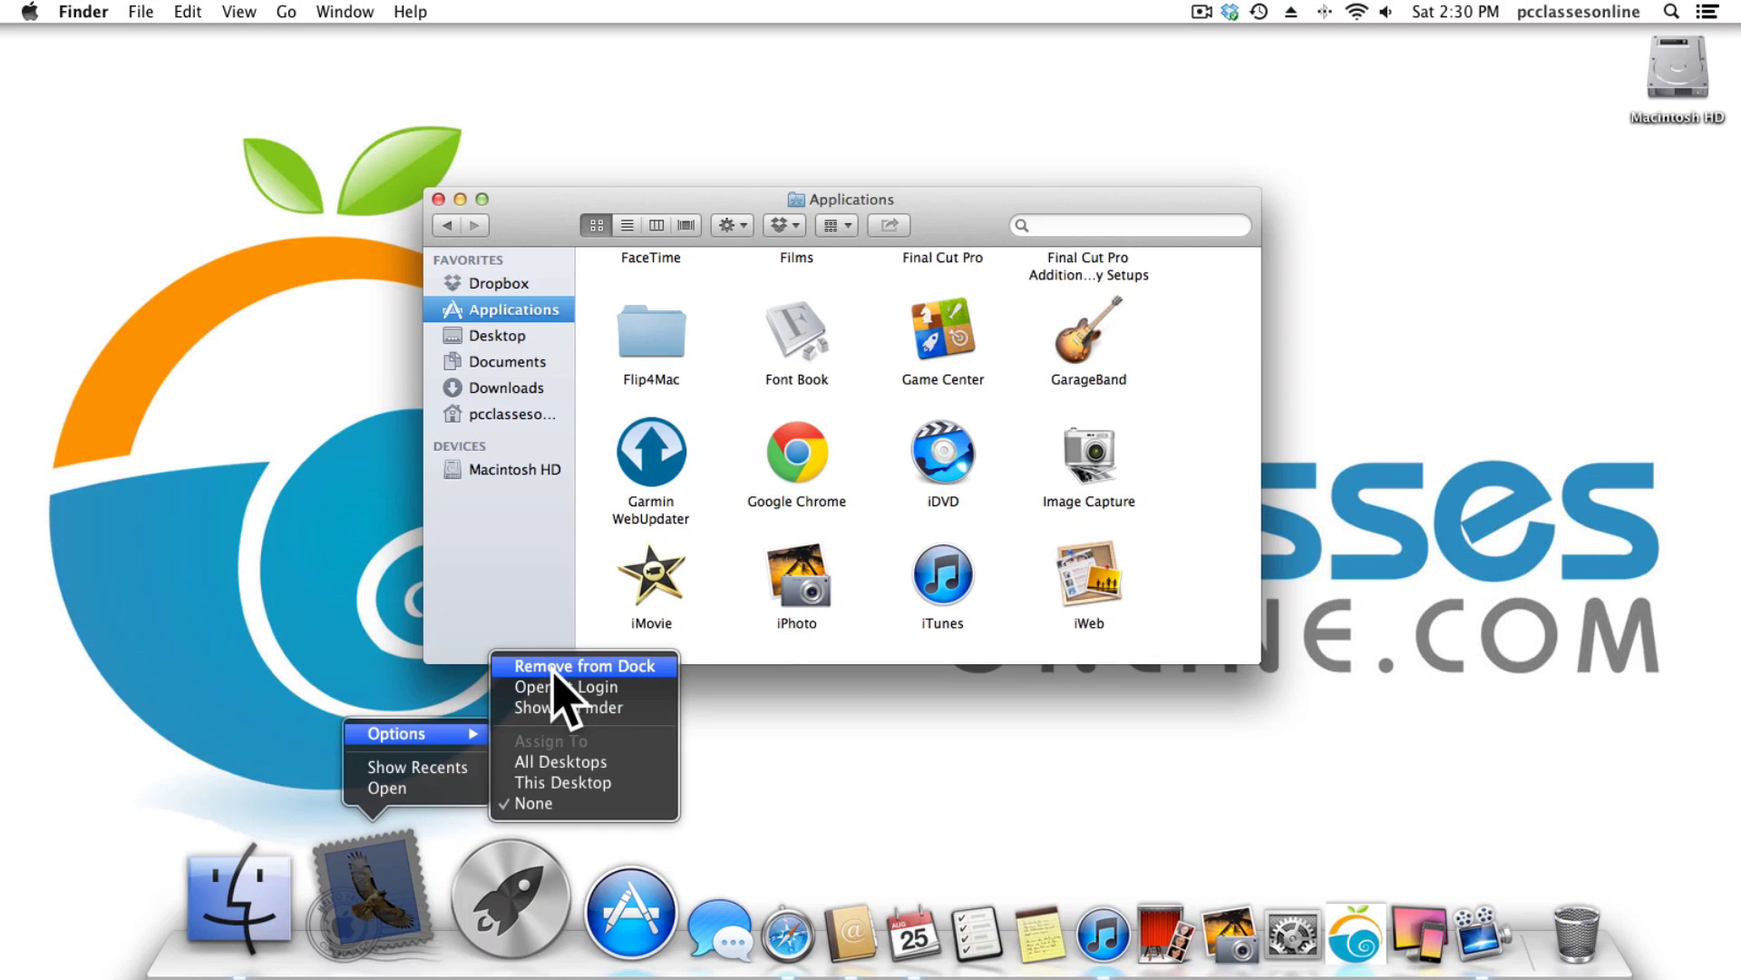
click(550, 667)
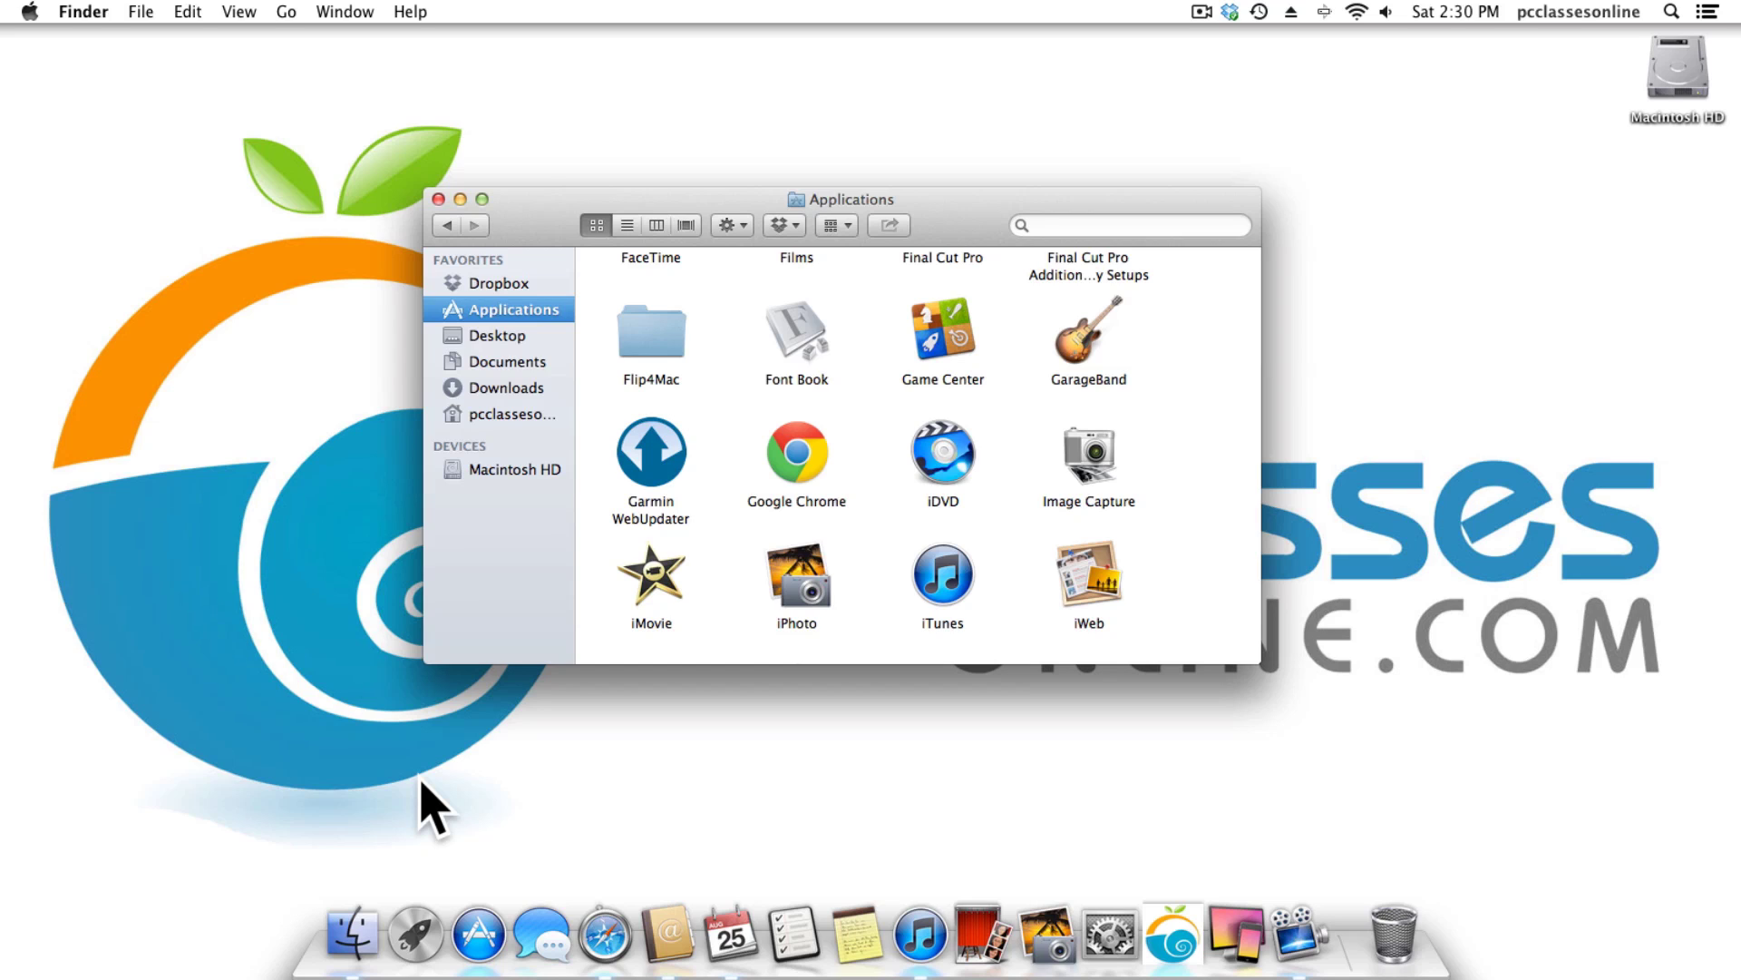
click(439, 199)
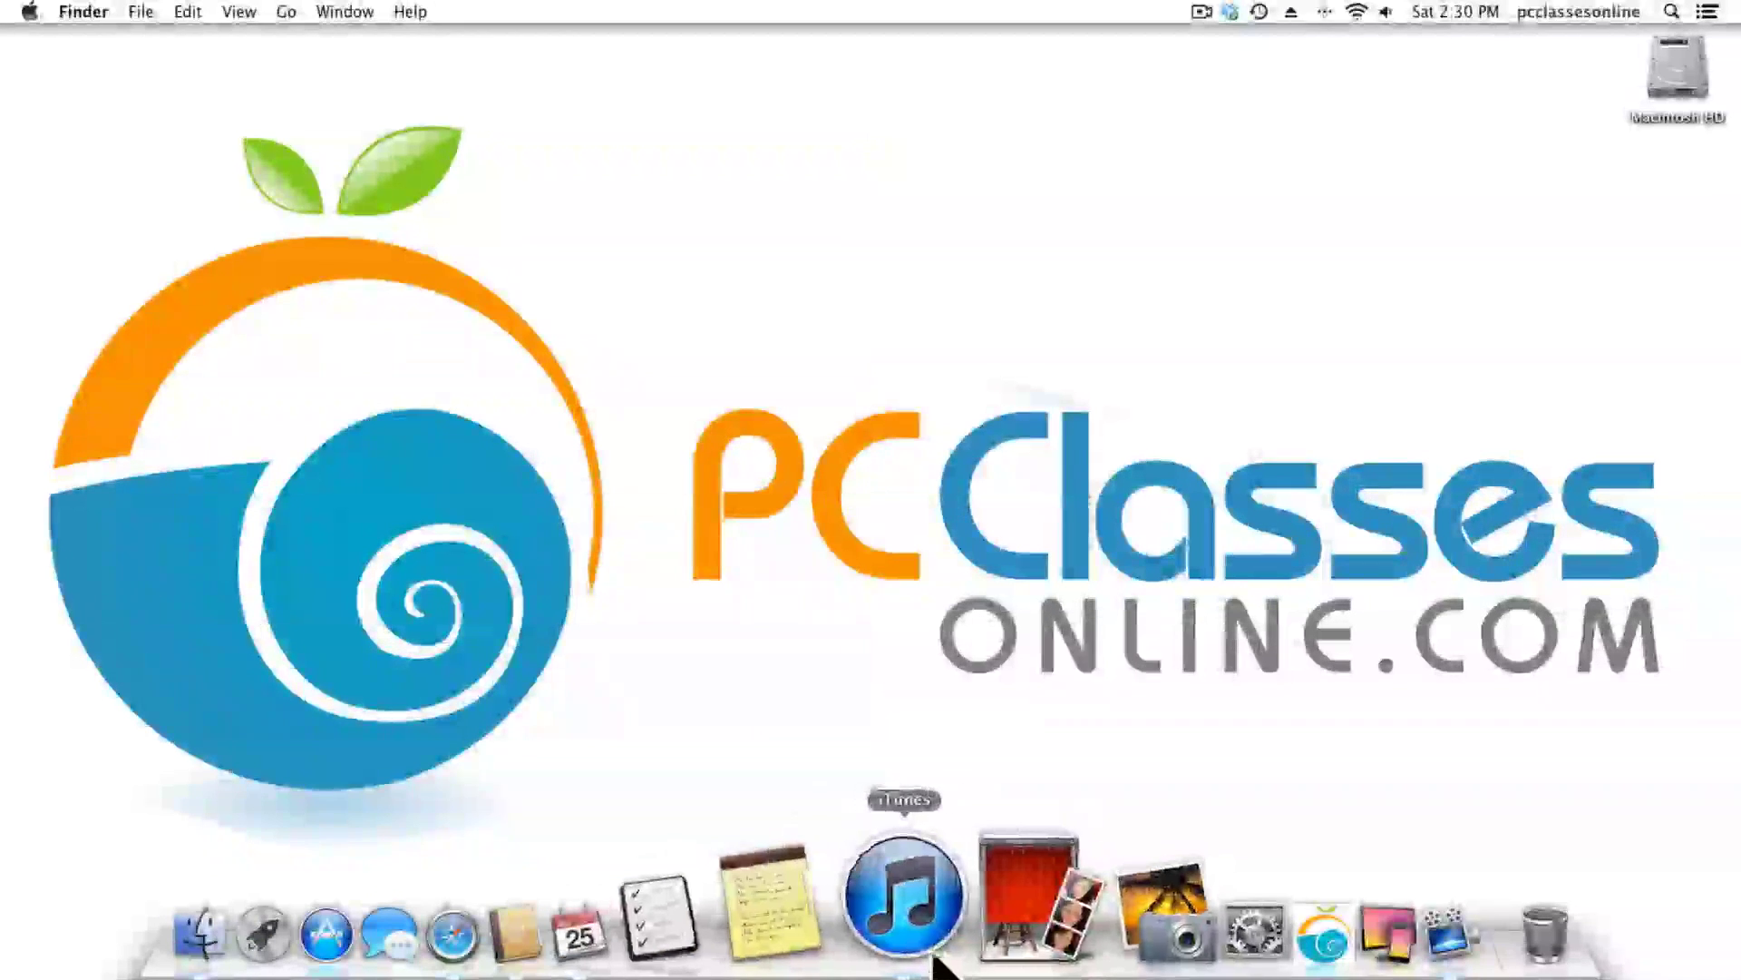
Add Mail from the Applications folder to the Dock, between Launchpad and the App Store.
click(352, 934)
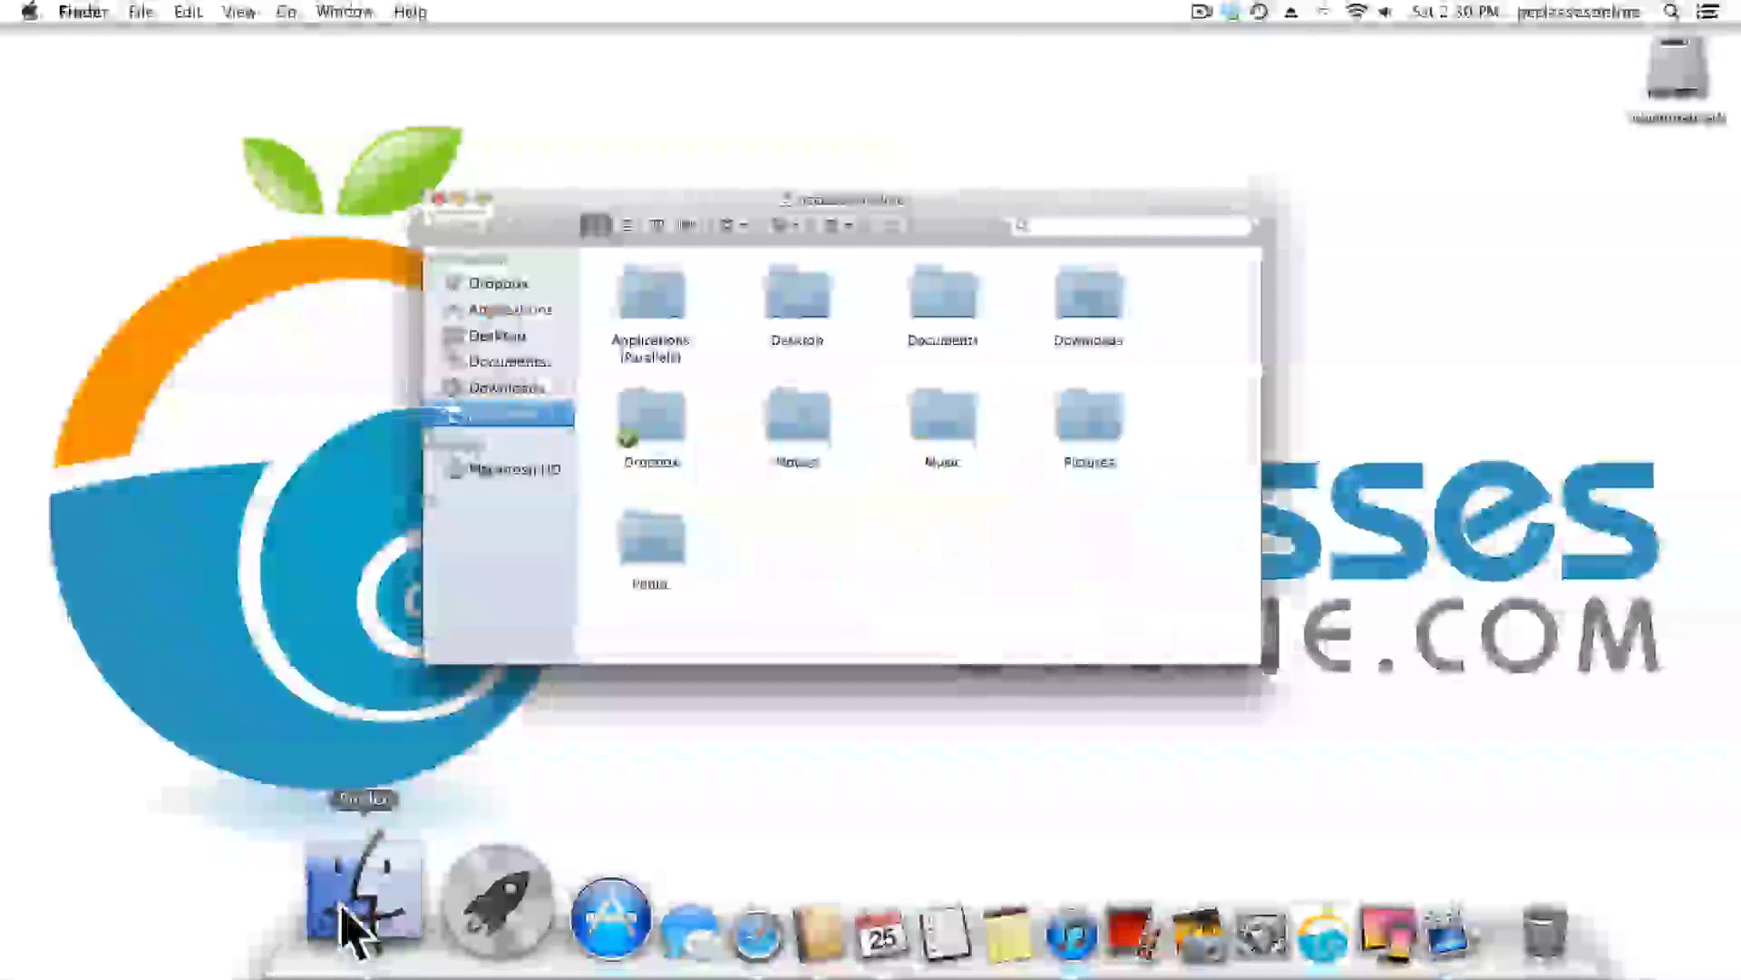
click(527, 309)
scroll(778, 498, down, 8)
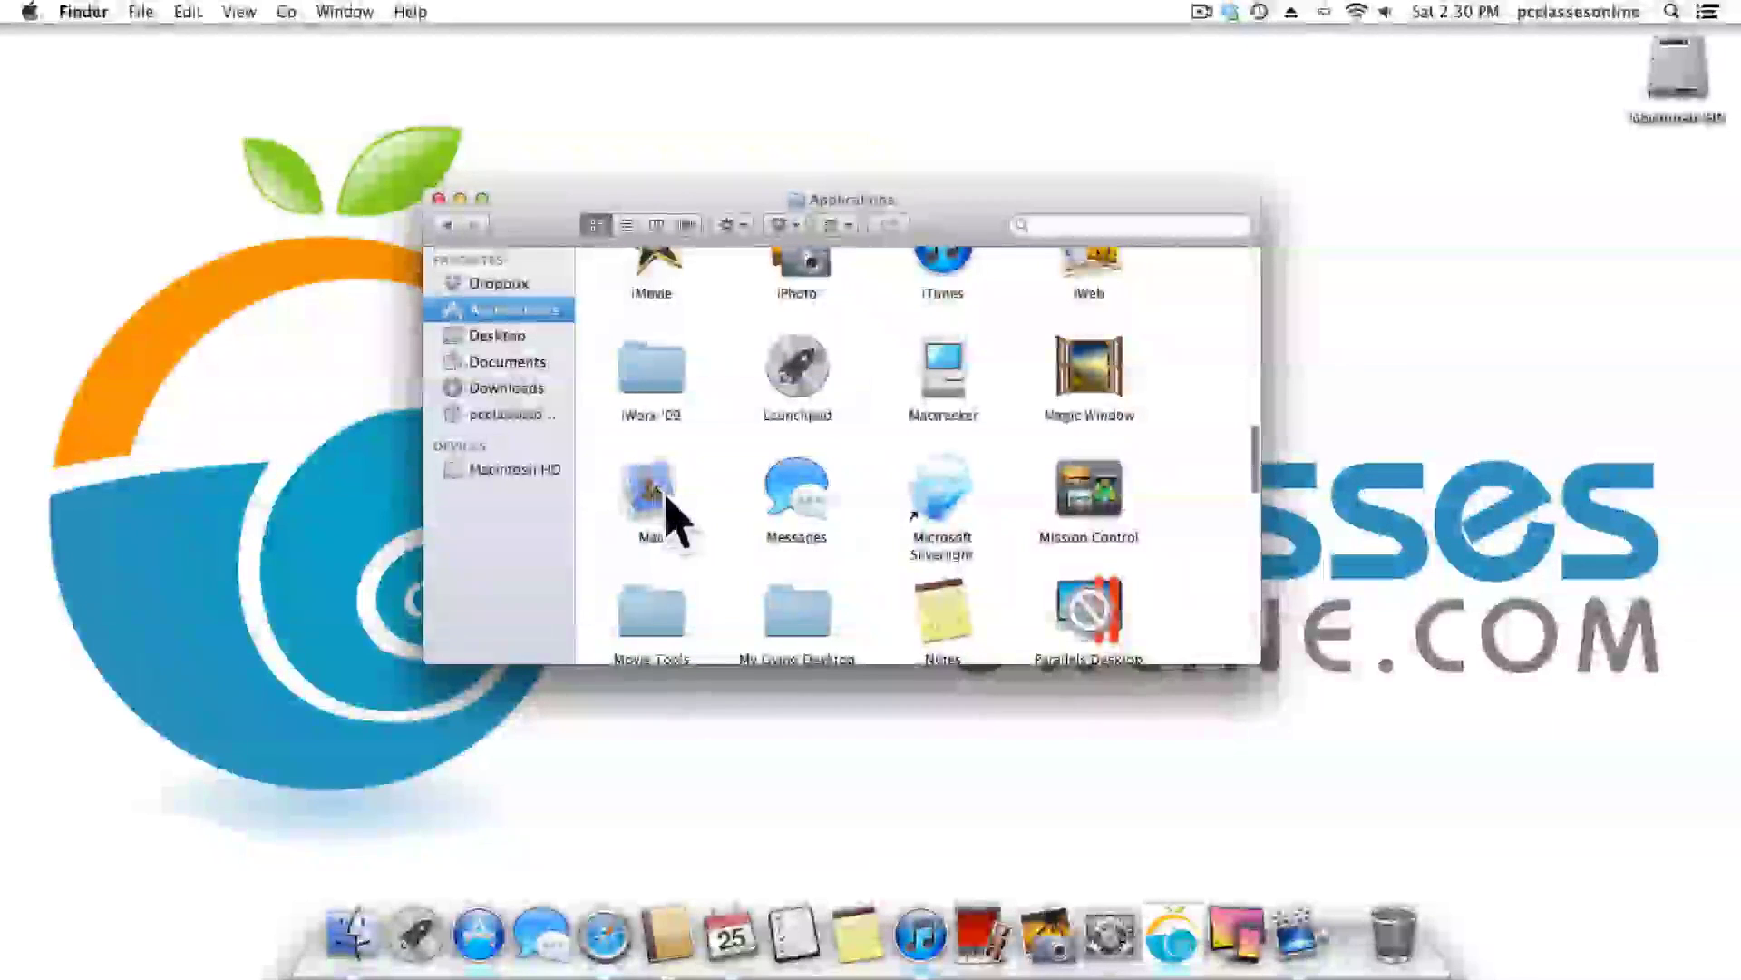
drag(658, 495, 460, 925)
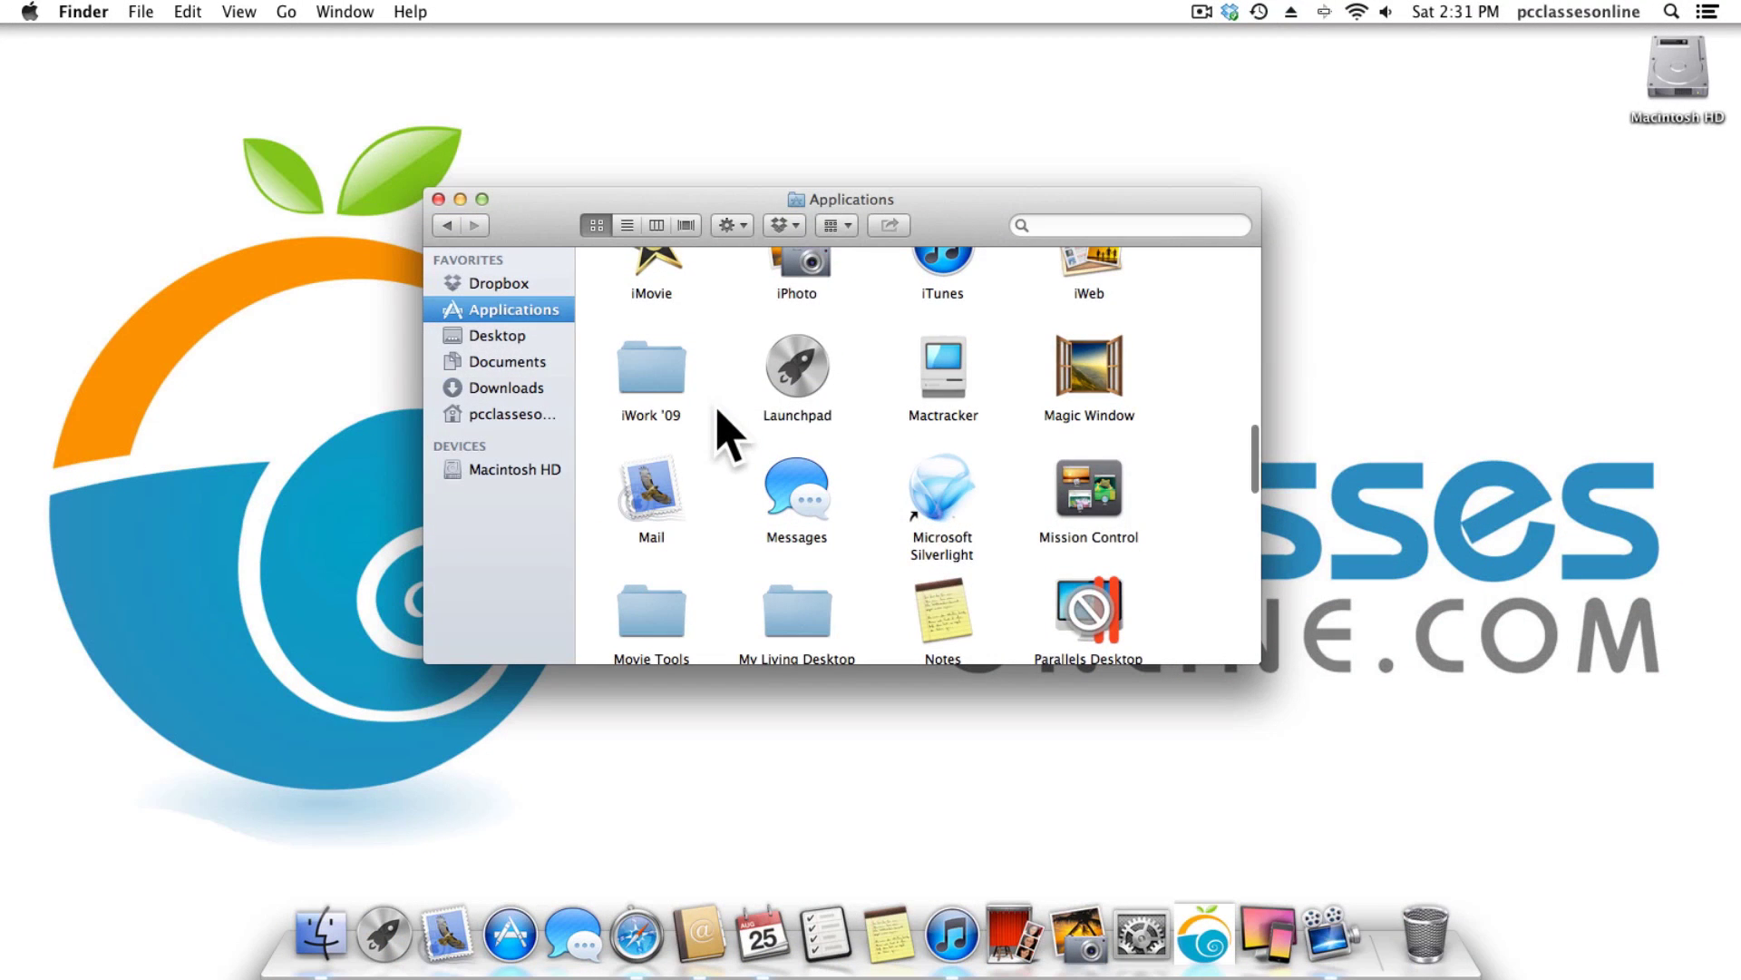
Add Pixelmator from the Applications folder to the Dock between Reminders and Notes, and close the window.
scroll(718, 411, down, 5)
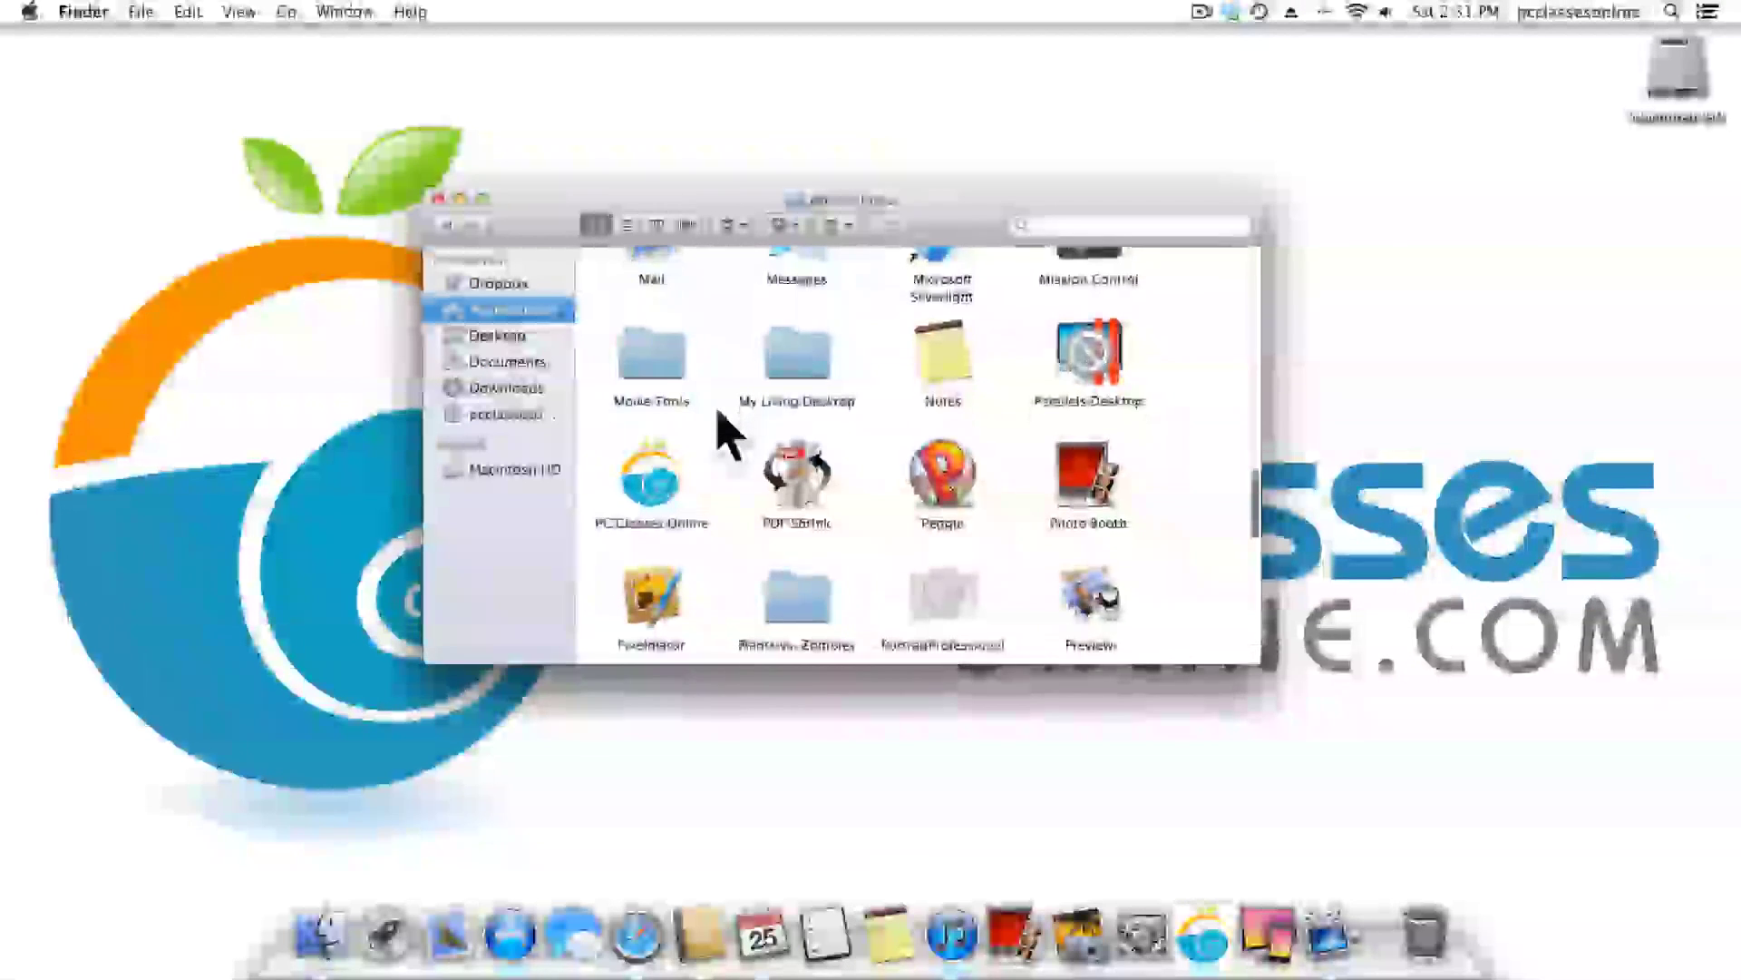
scroll(718, 427, down, 1)
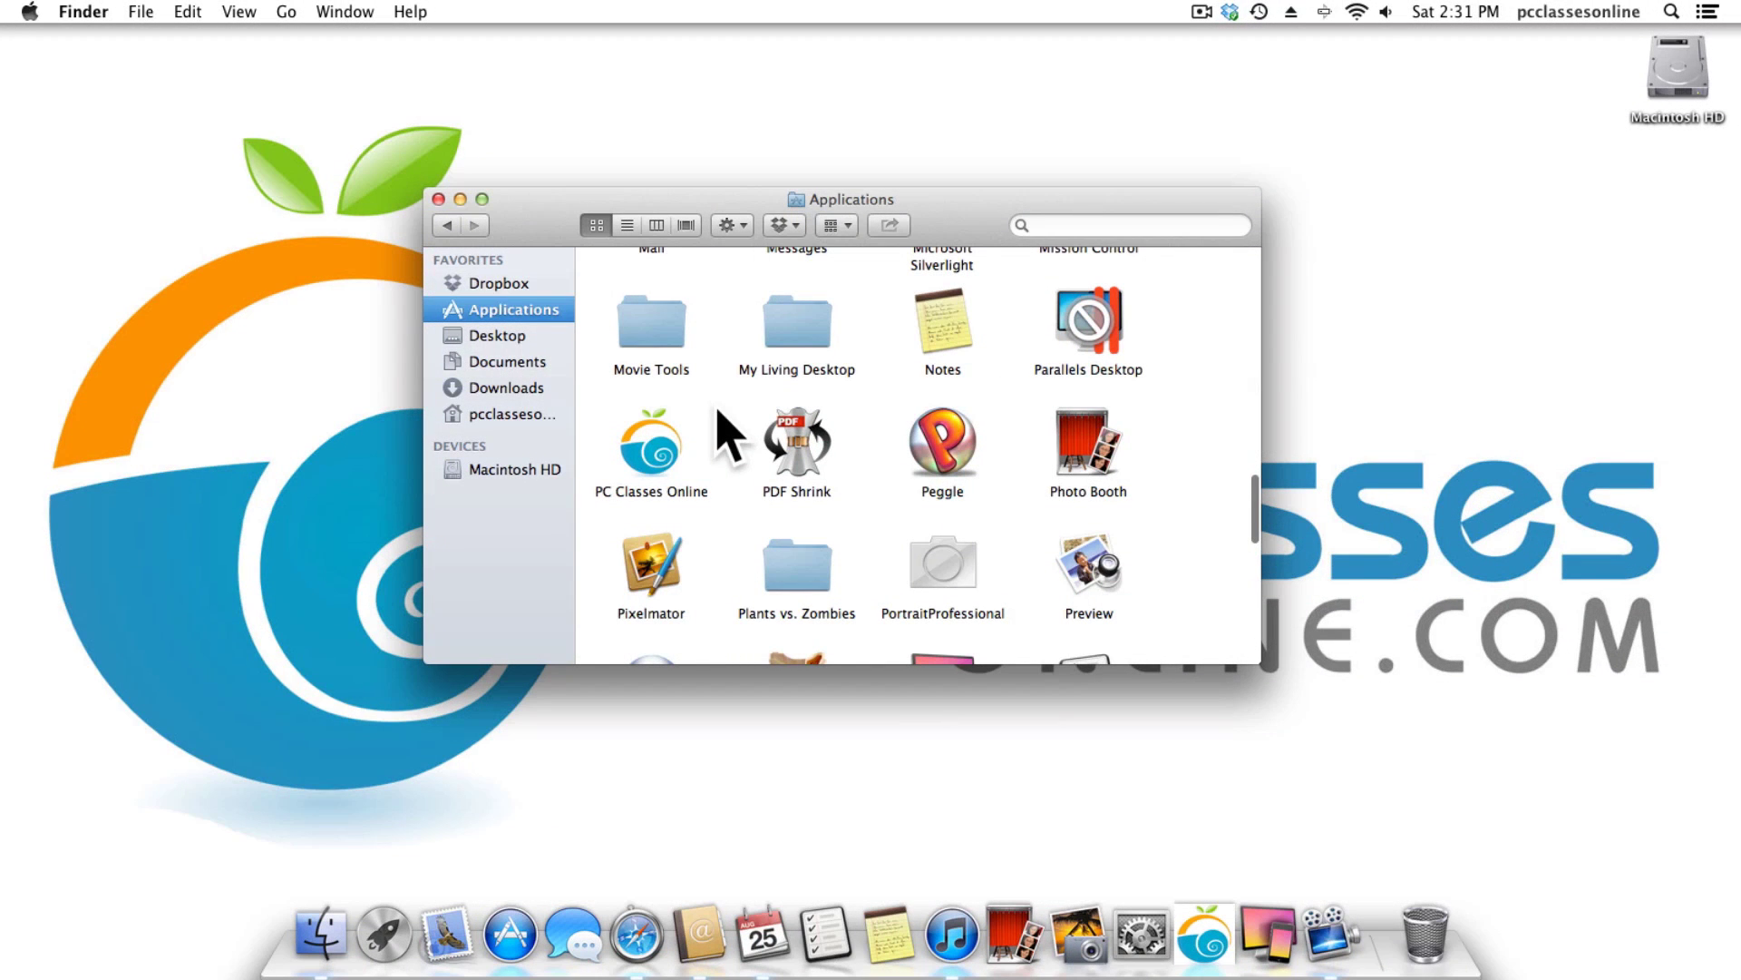
click(638, 544)
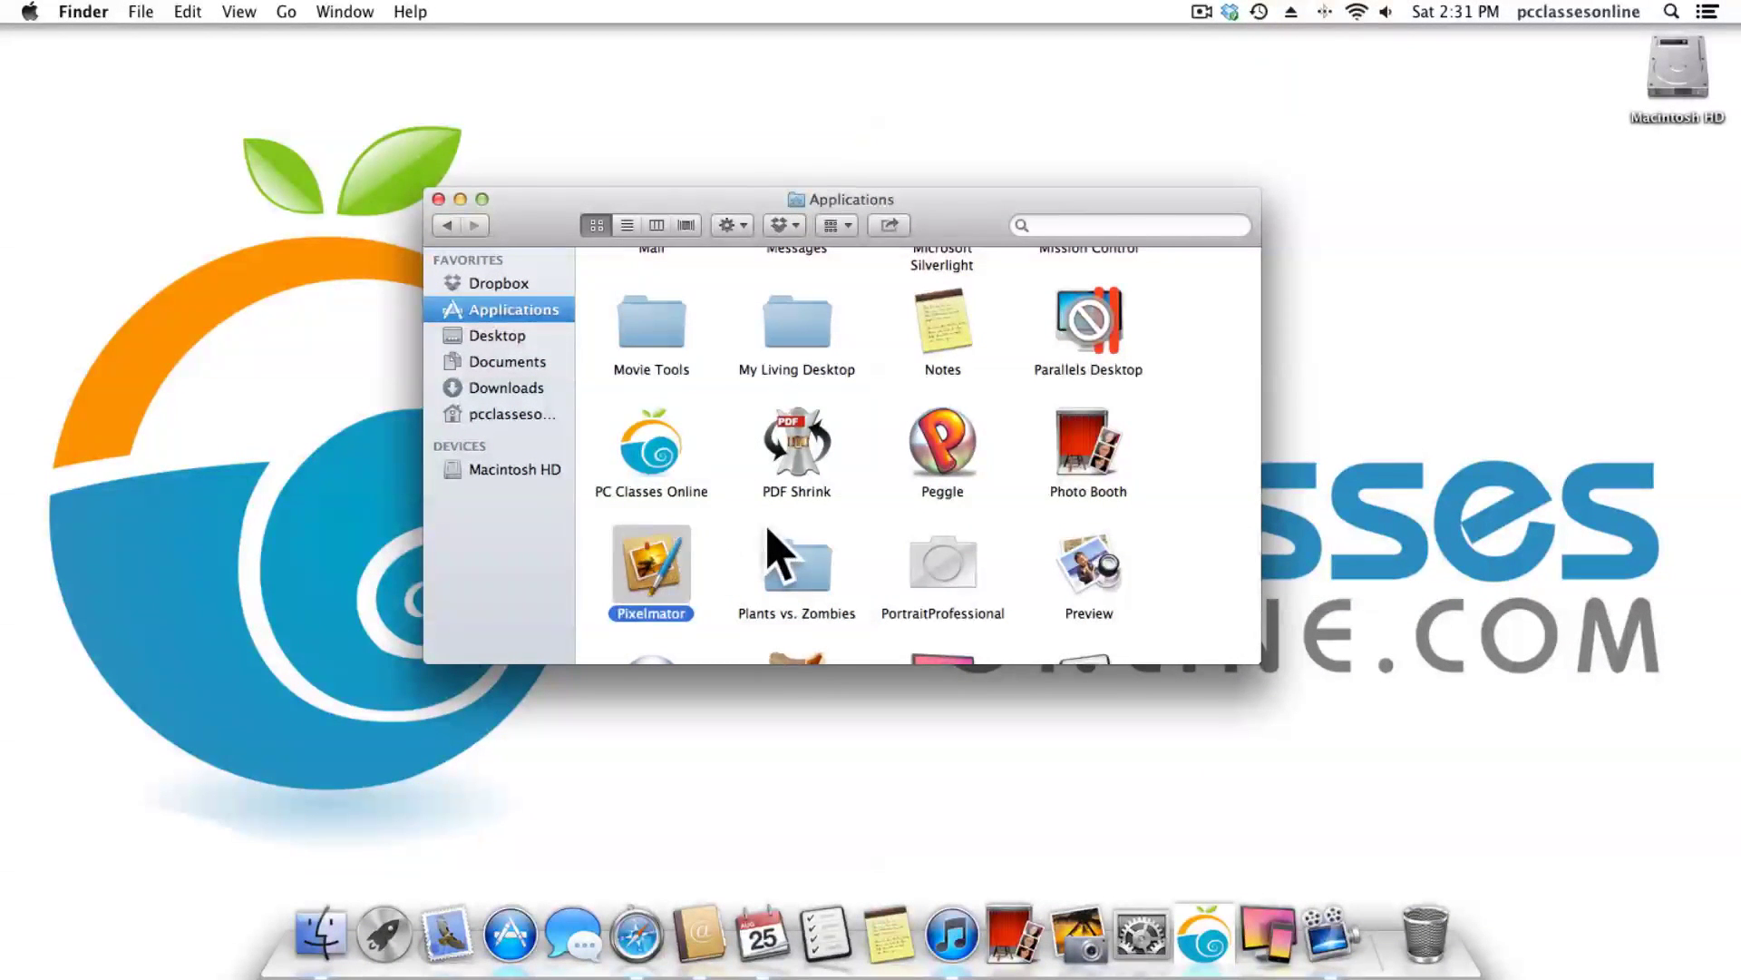
scroll(769, 532, down, 3)
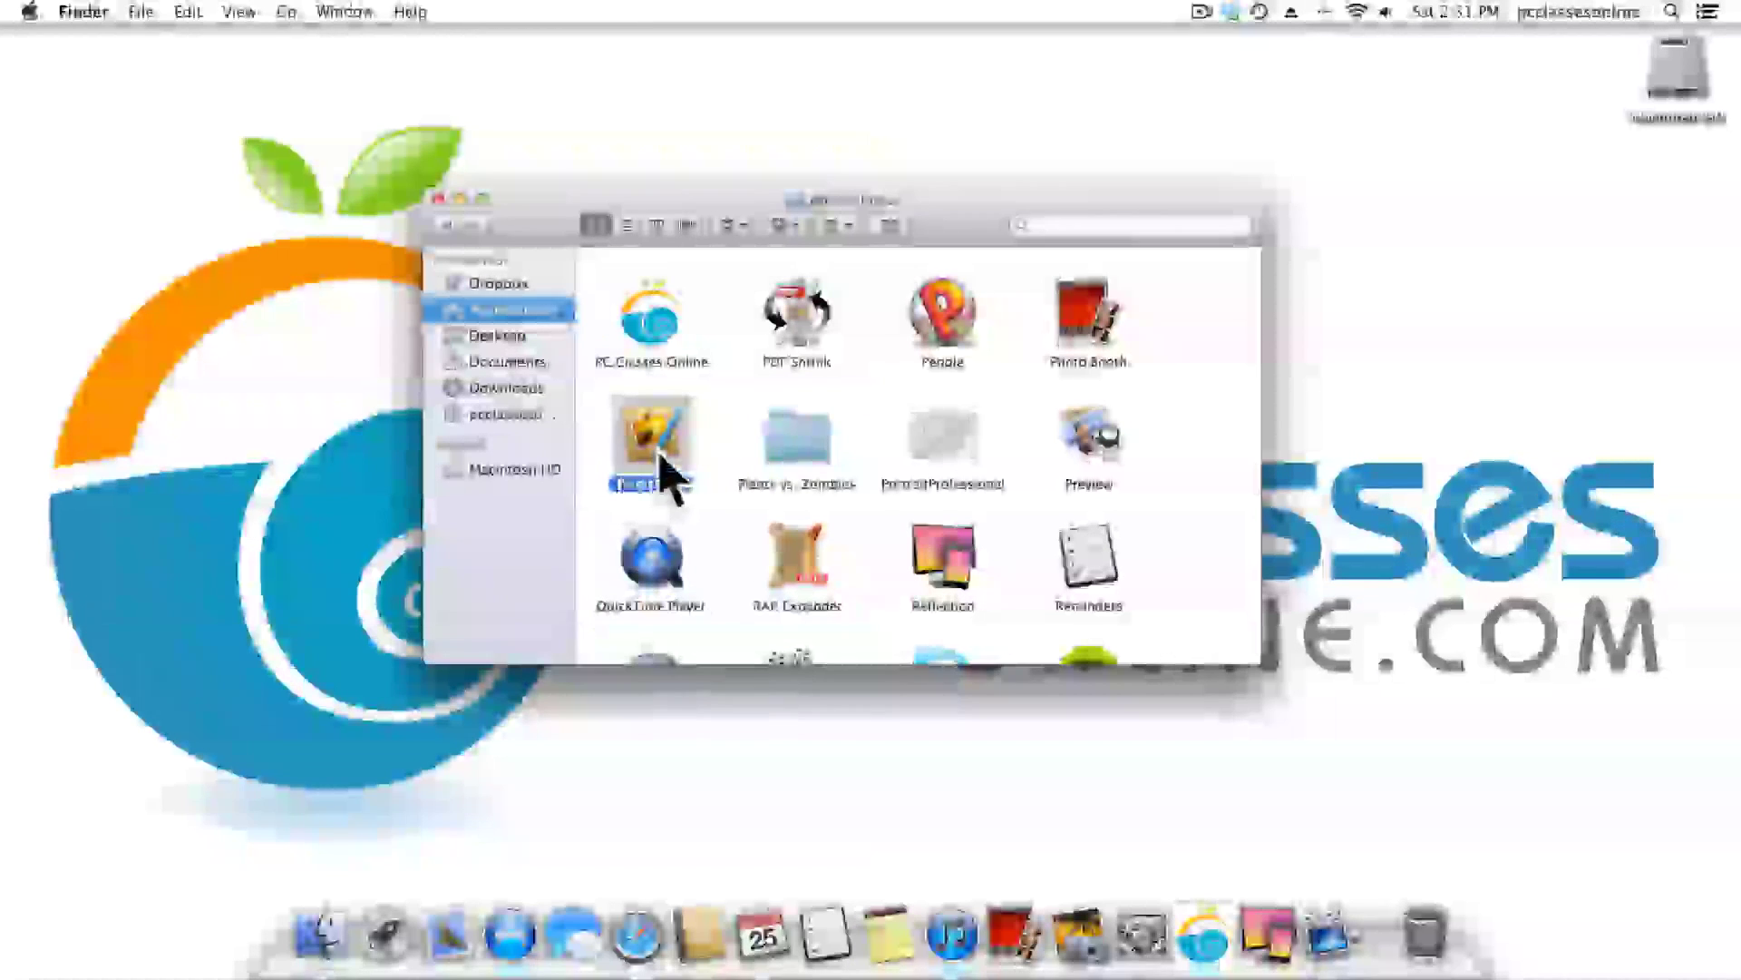
drag(640, 445, 855, 935)
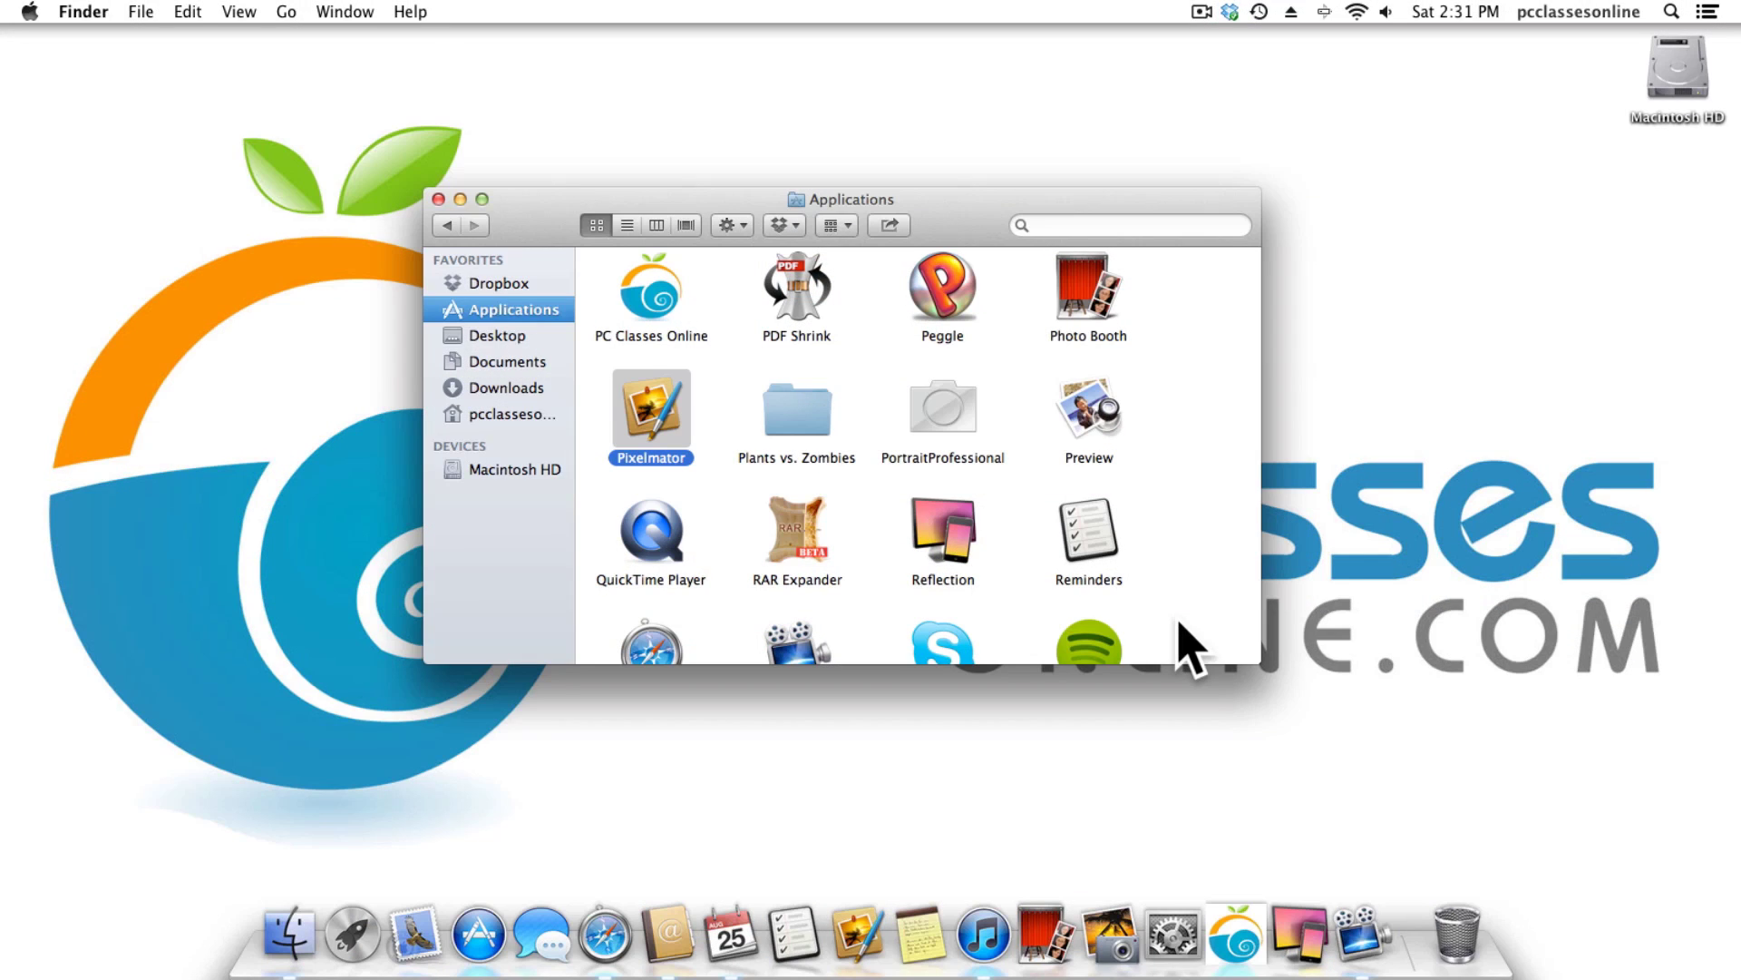
click(866, 504)
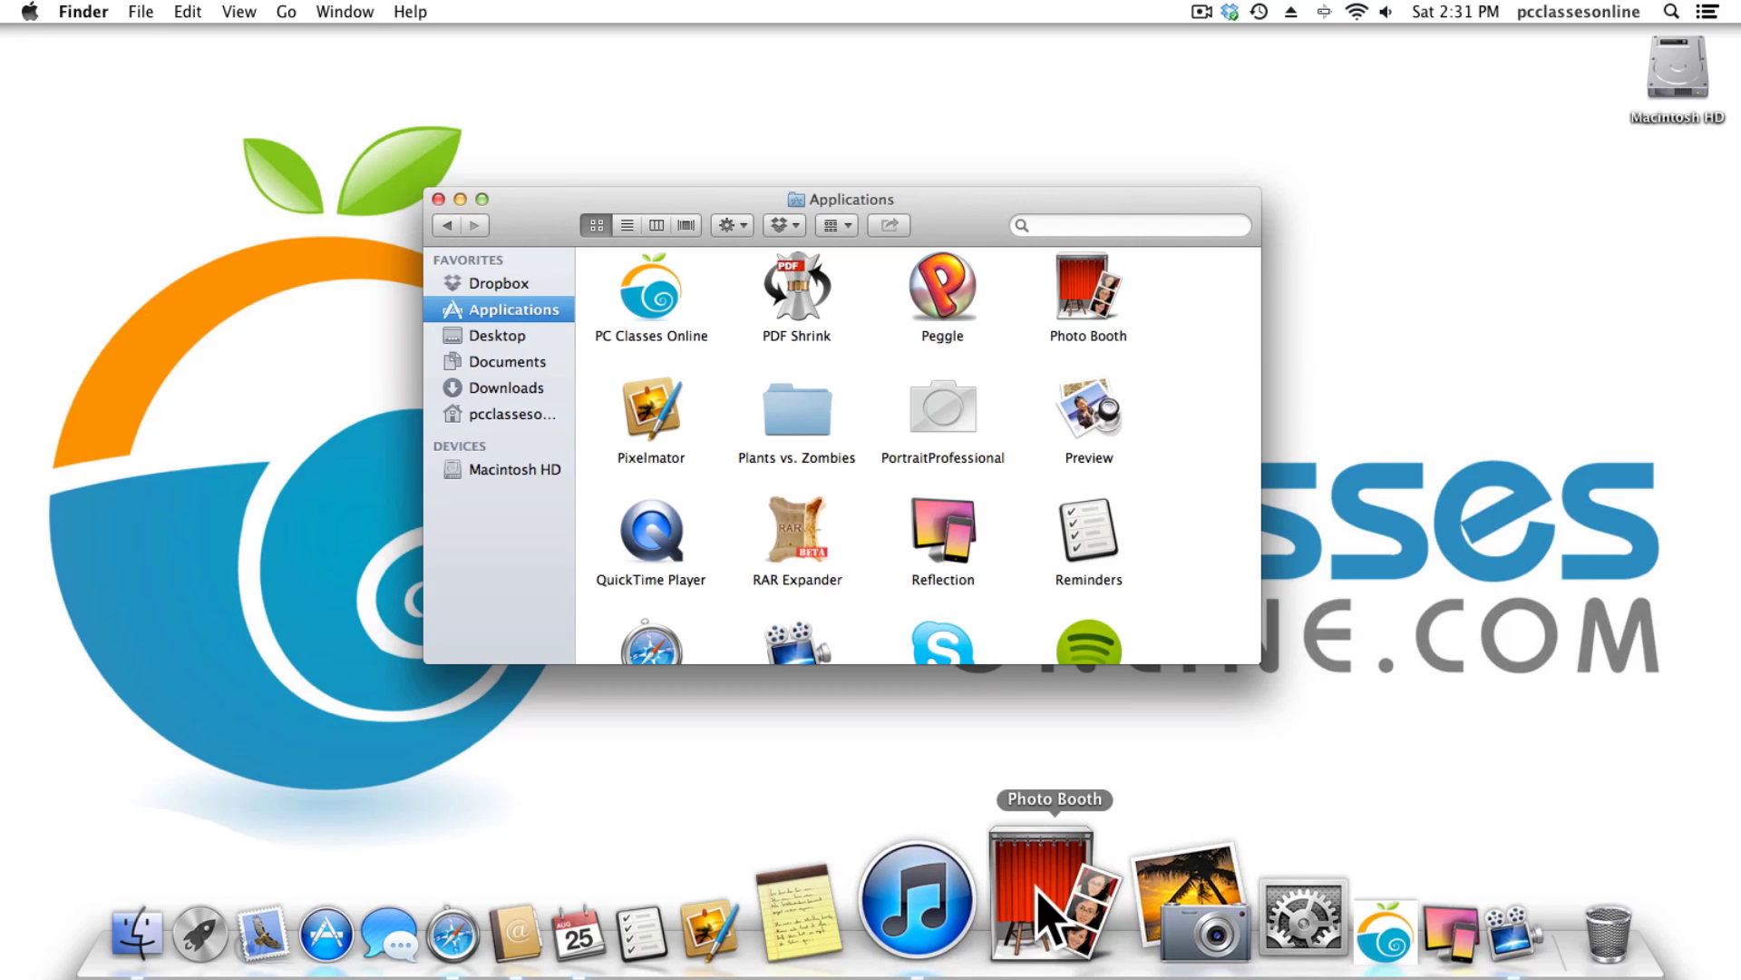
click(438, 199)
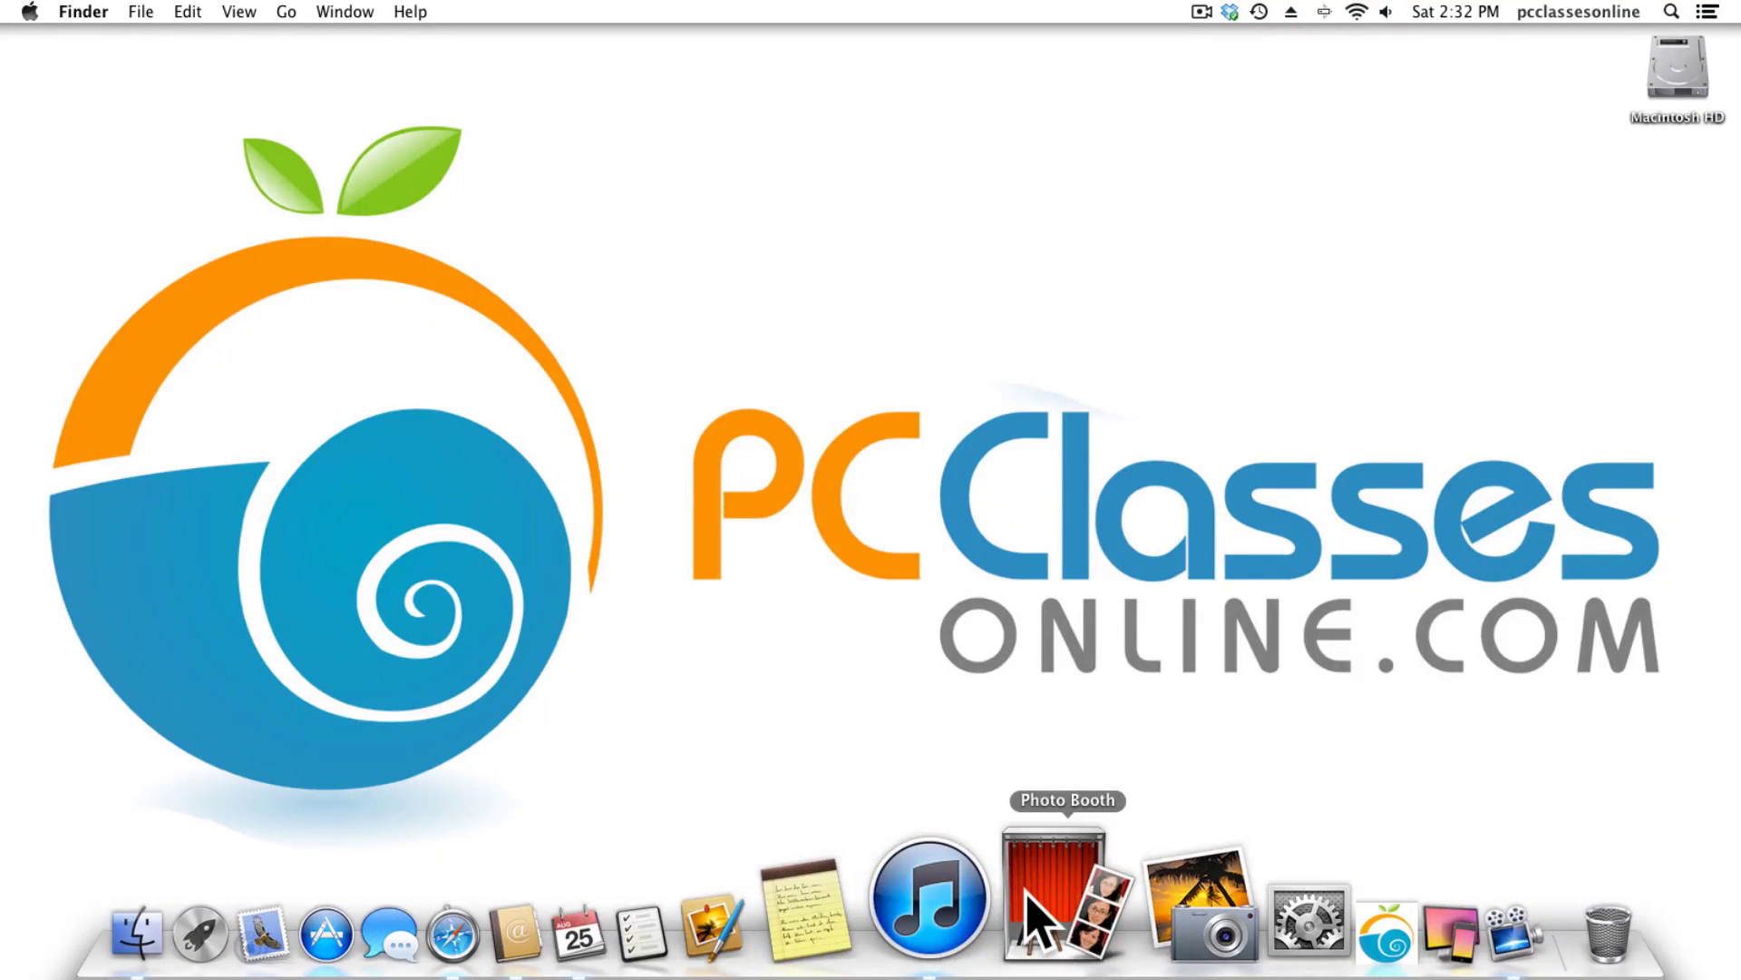
Remove Photo Booth from the Dock.
right_click(1027, 892)
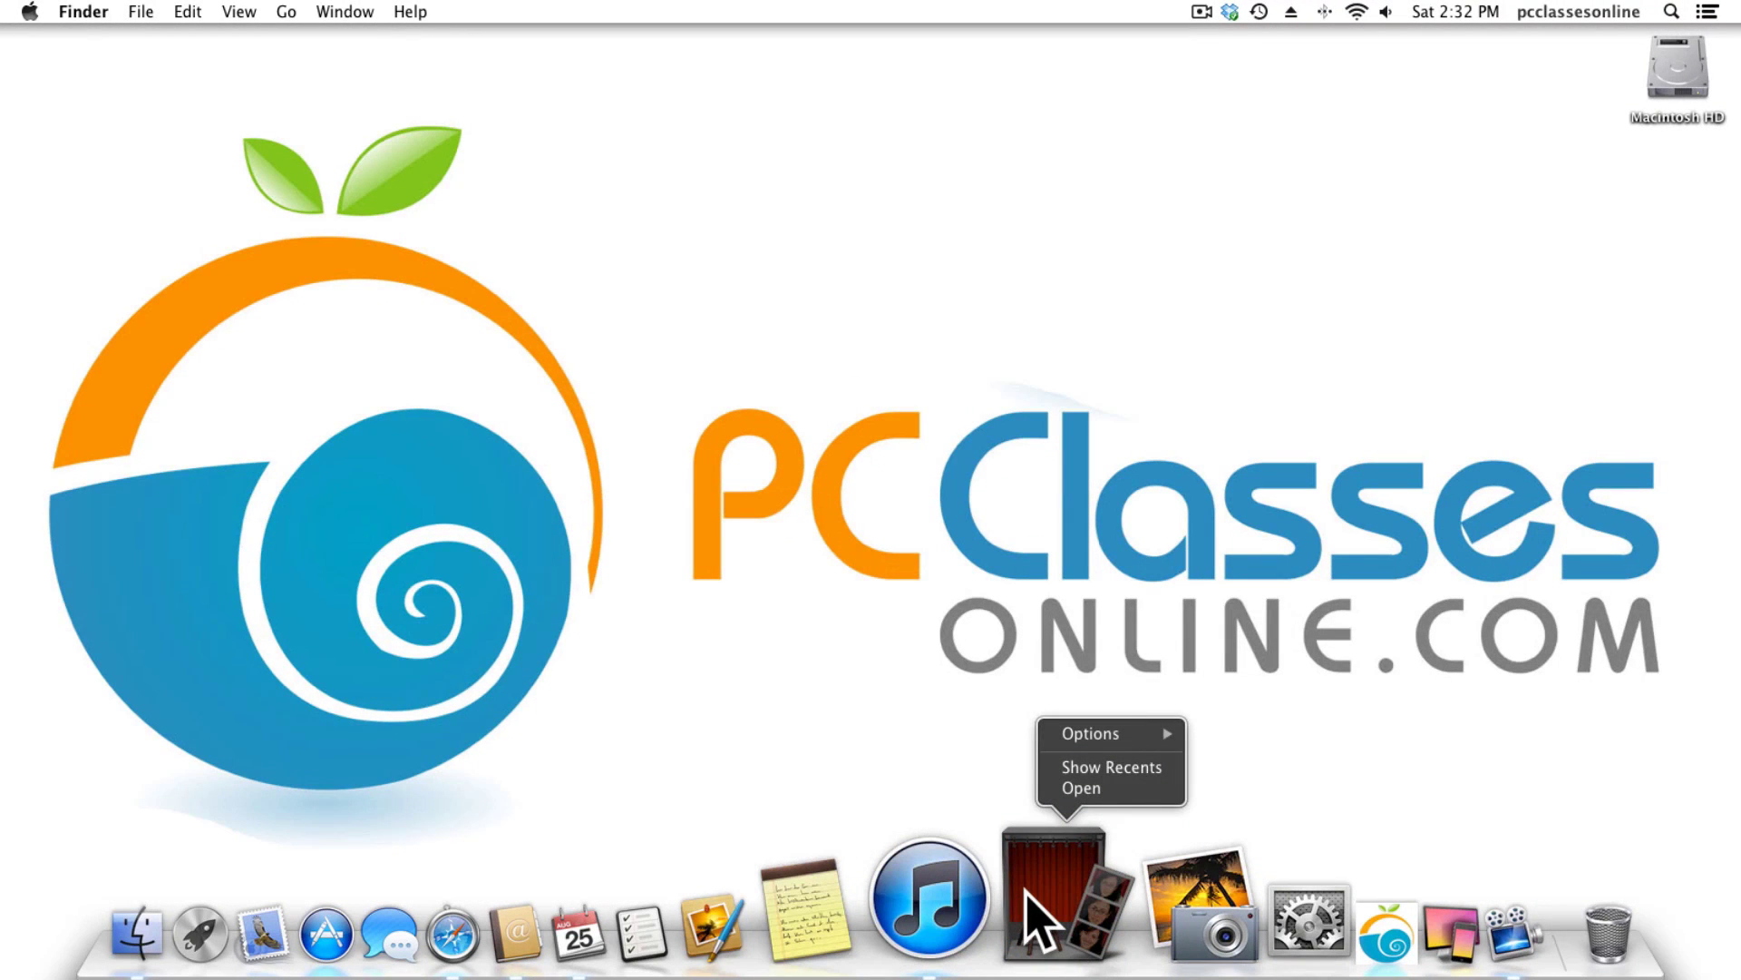
mouse_move(1159, 758)
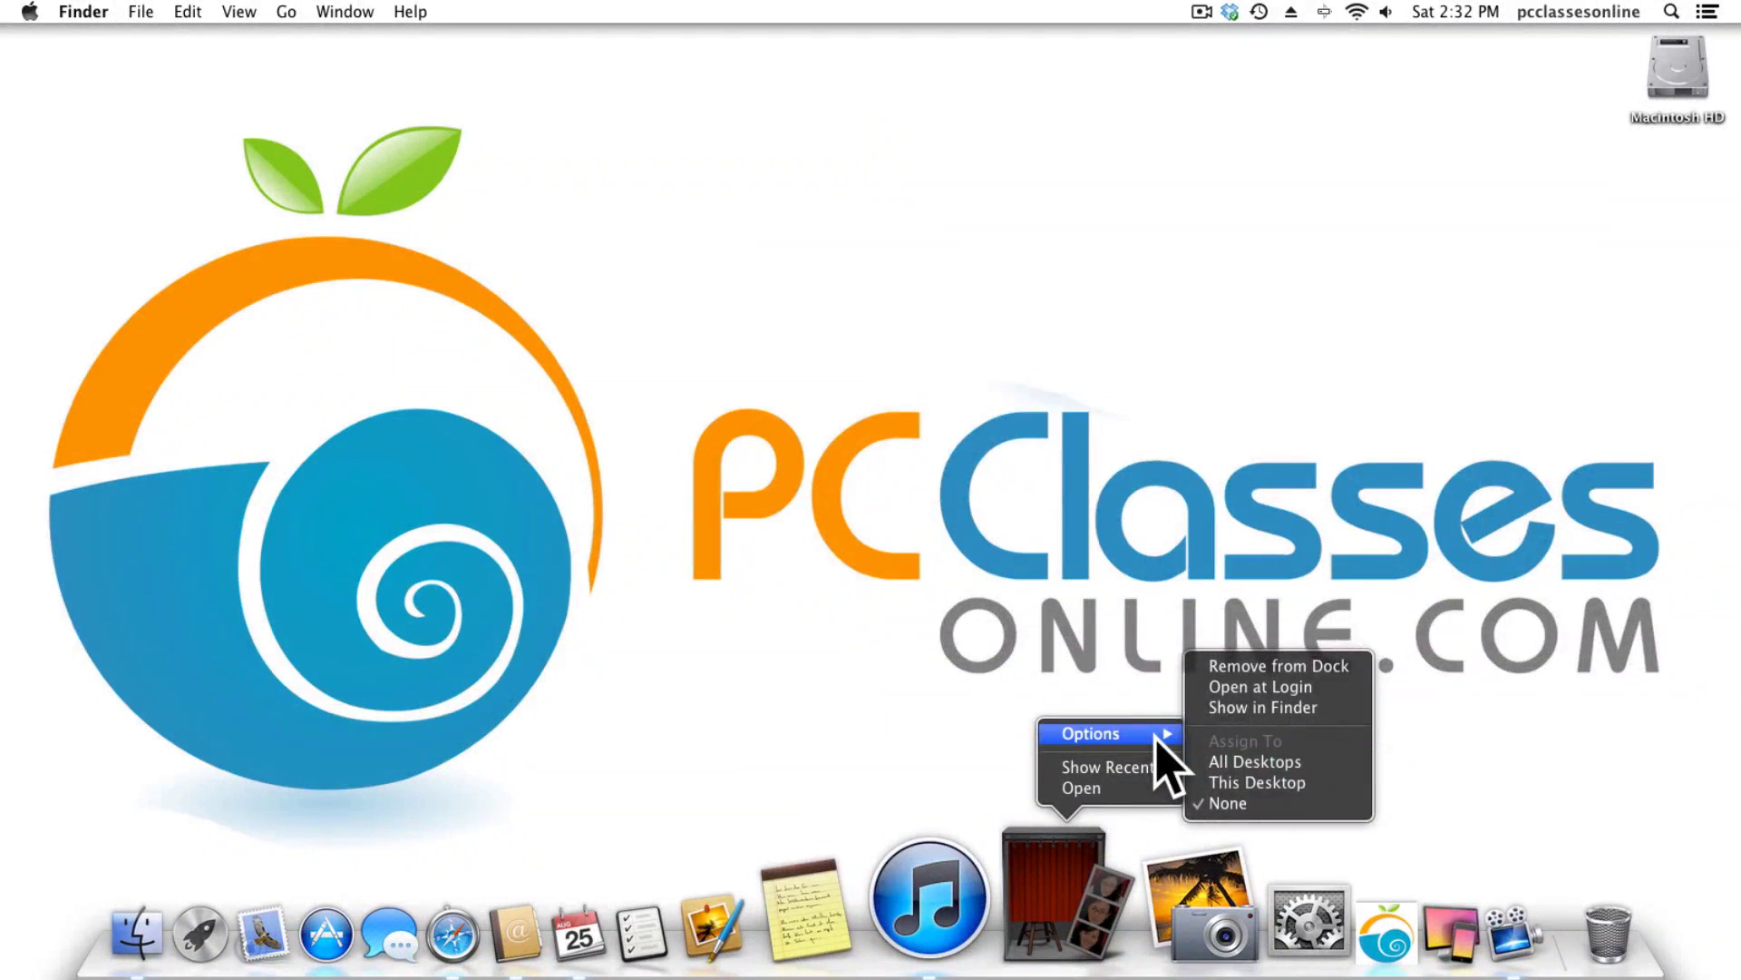
click(1361, 671)
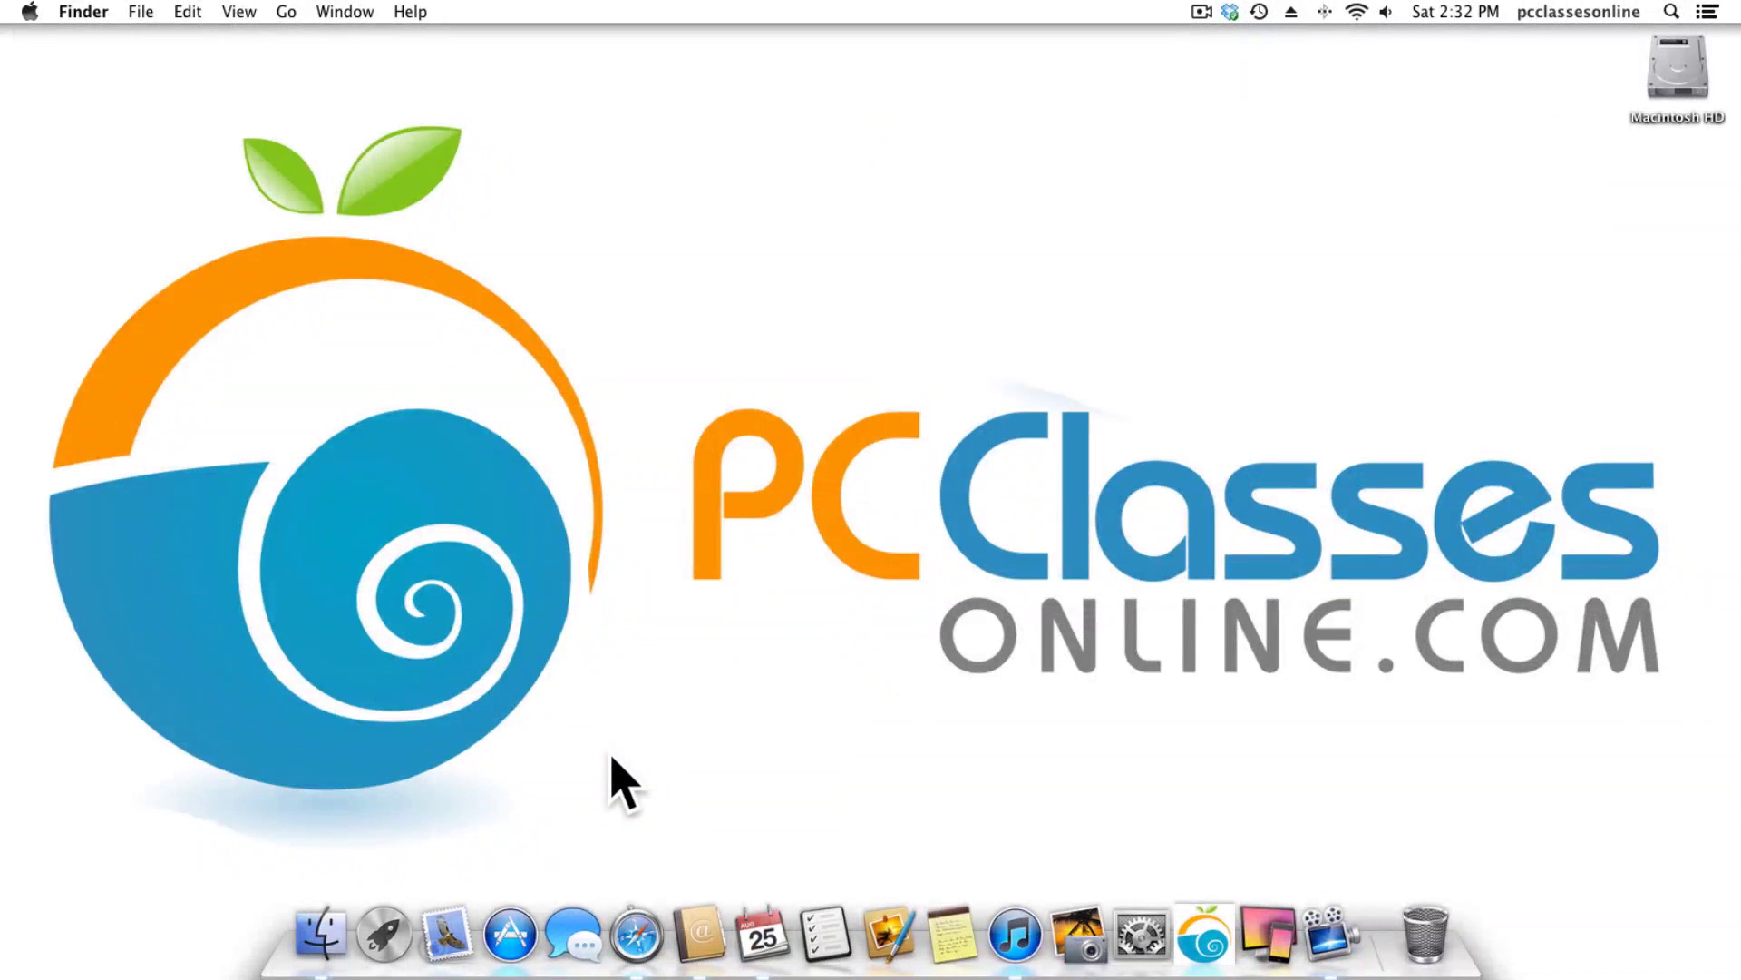
Show the Applications folder as a list in a new Finder window and look through its items.
click(317, 934)
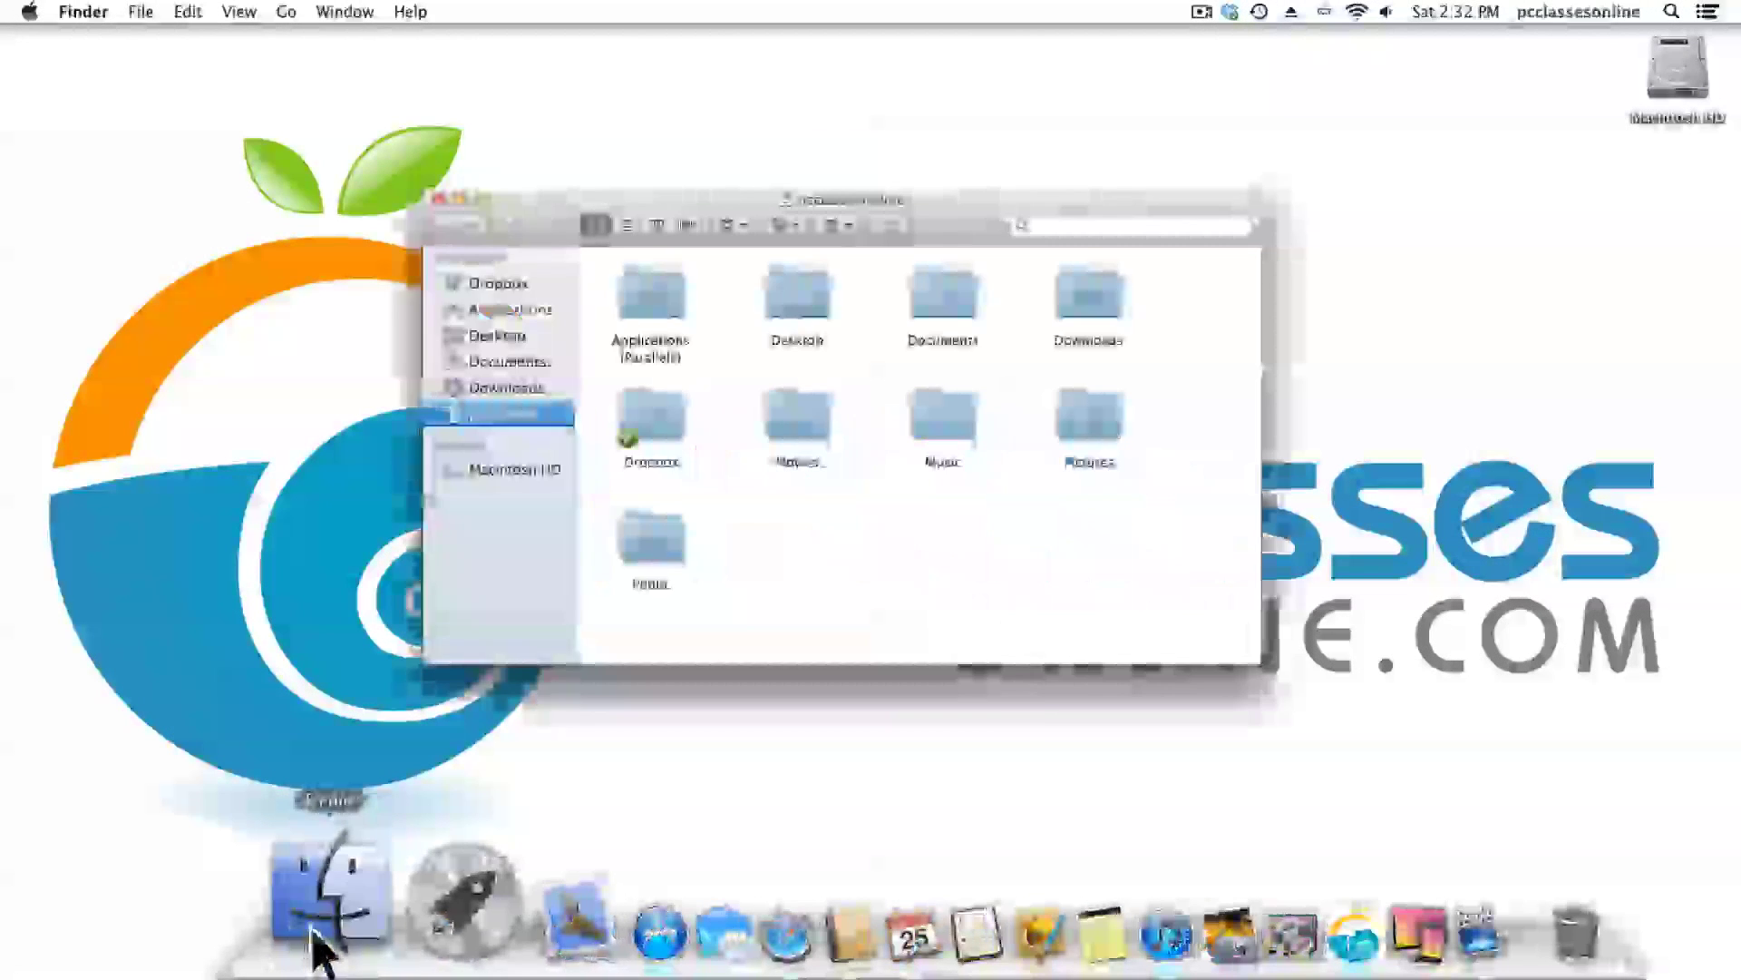
click(514, 311)
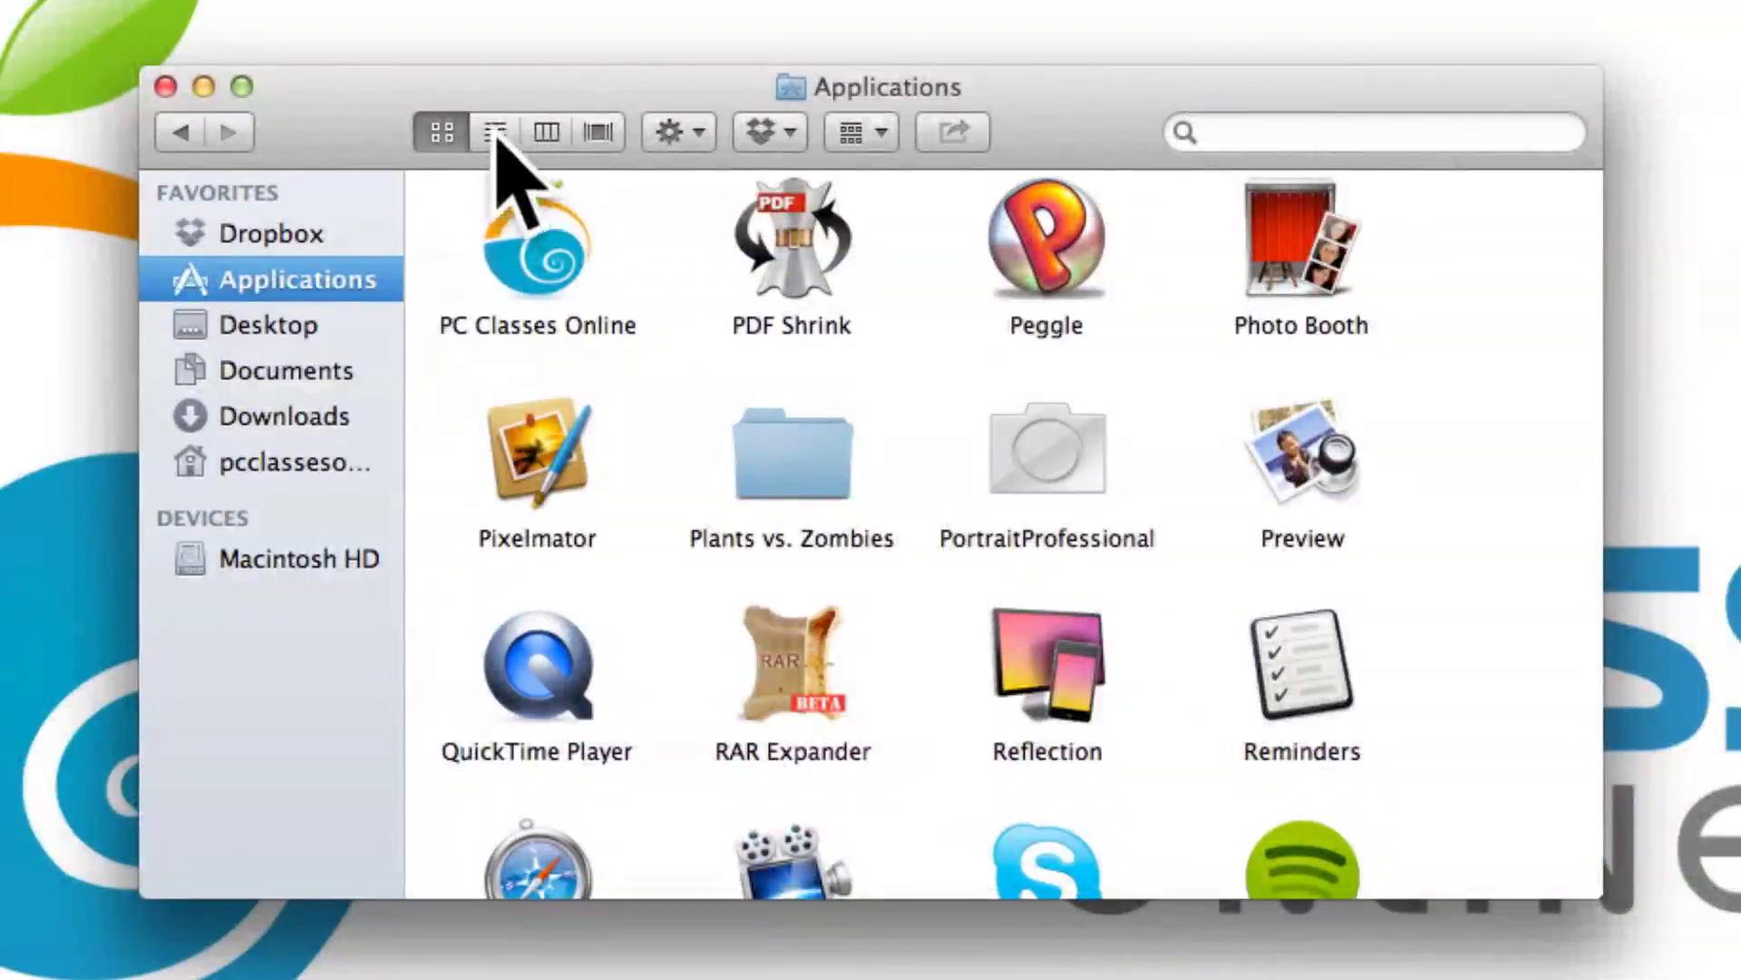
click(497, 138)
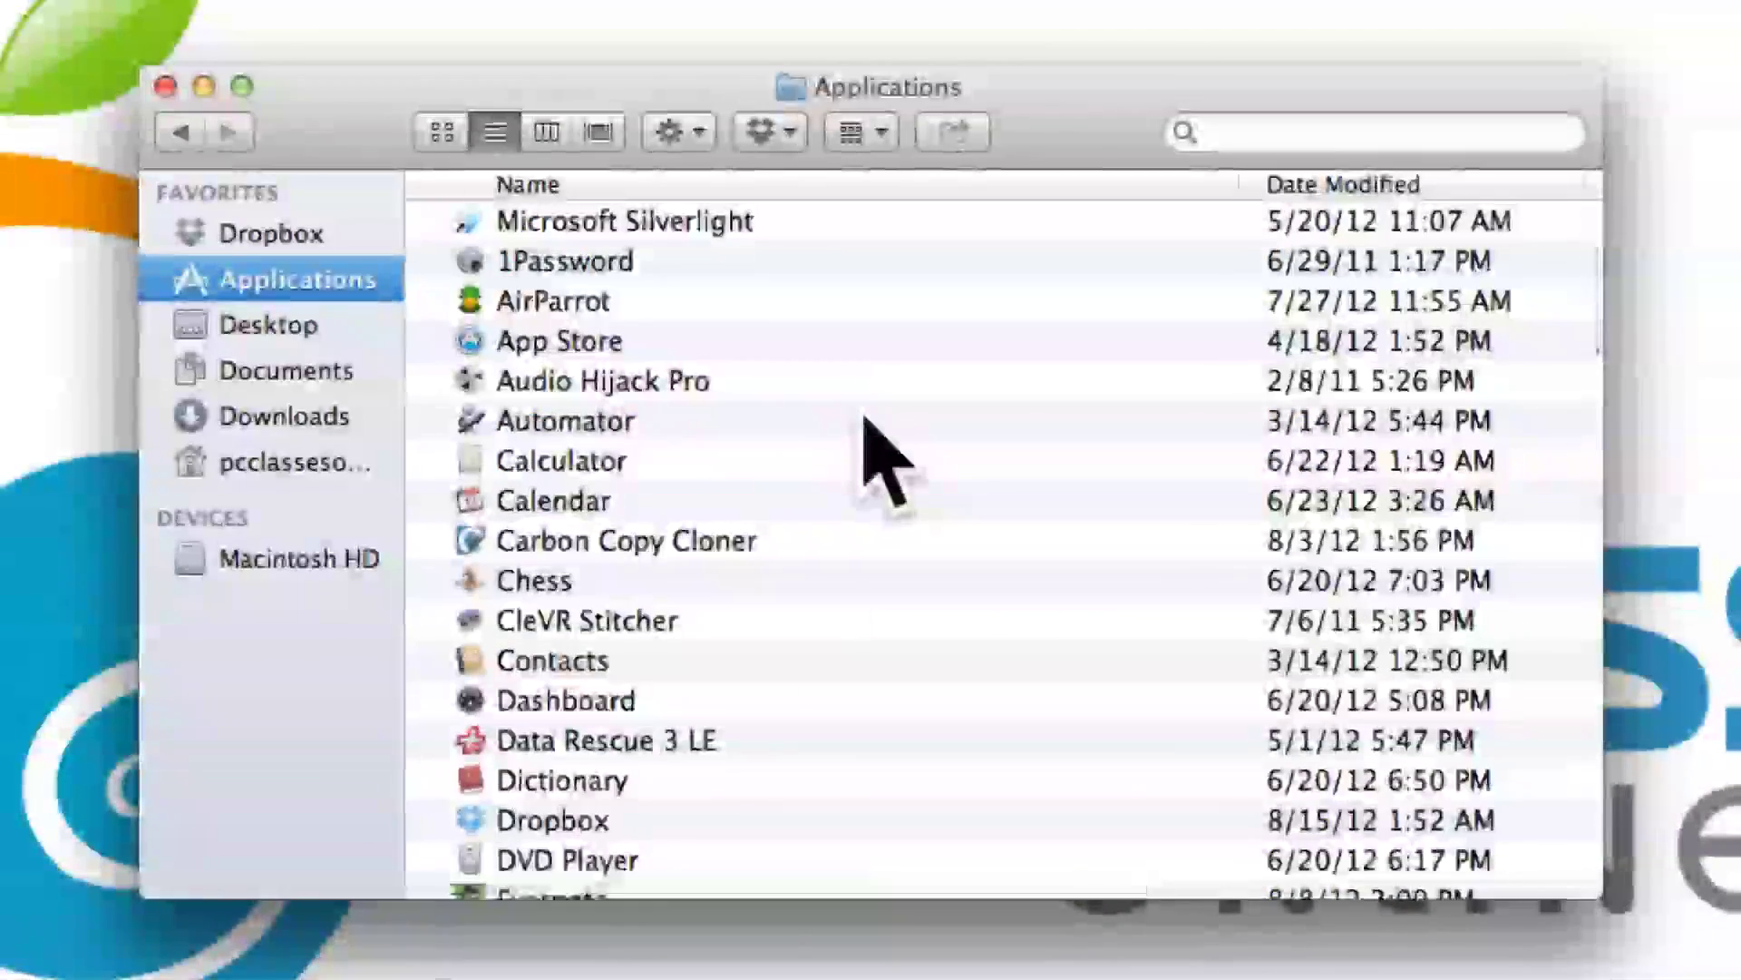
scroll(864, 426, down, 10)
scroll(866, 424, up, 10)
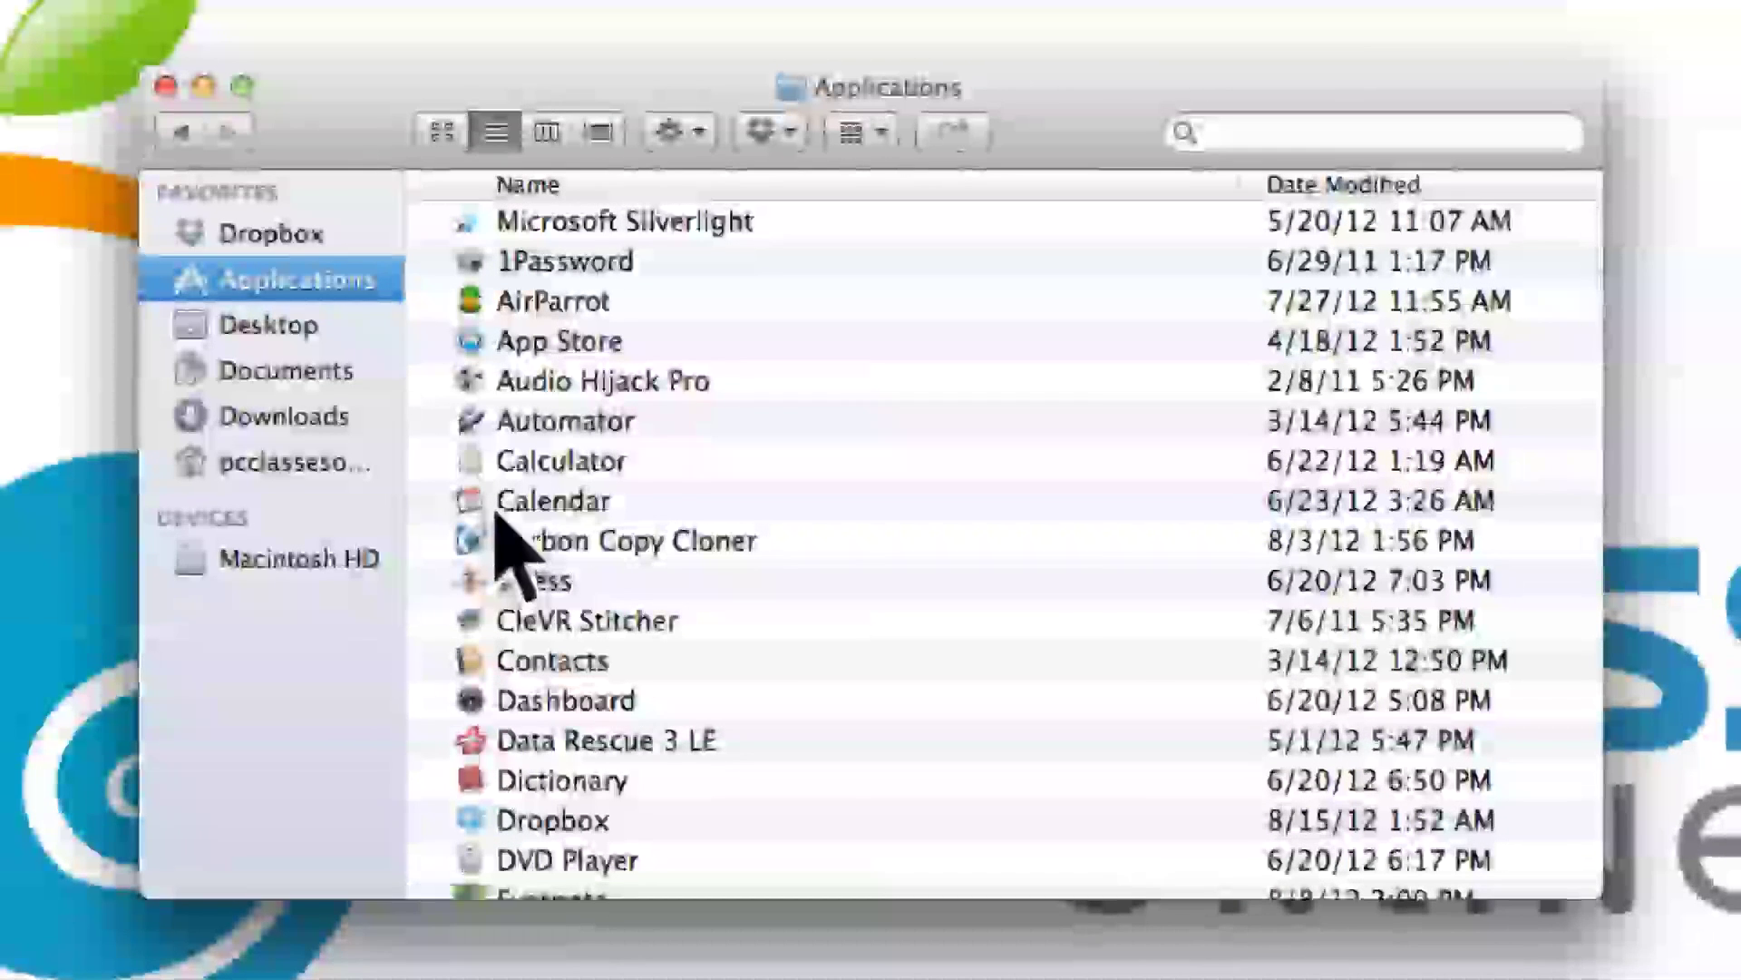
Switch Applications to column view and browse through Adobe and Flash Player to the AddIns folder.
click(547, 133)
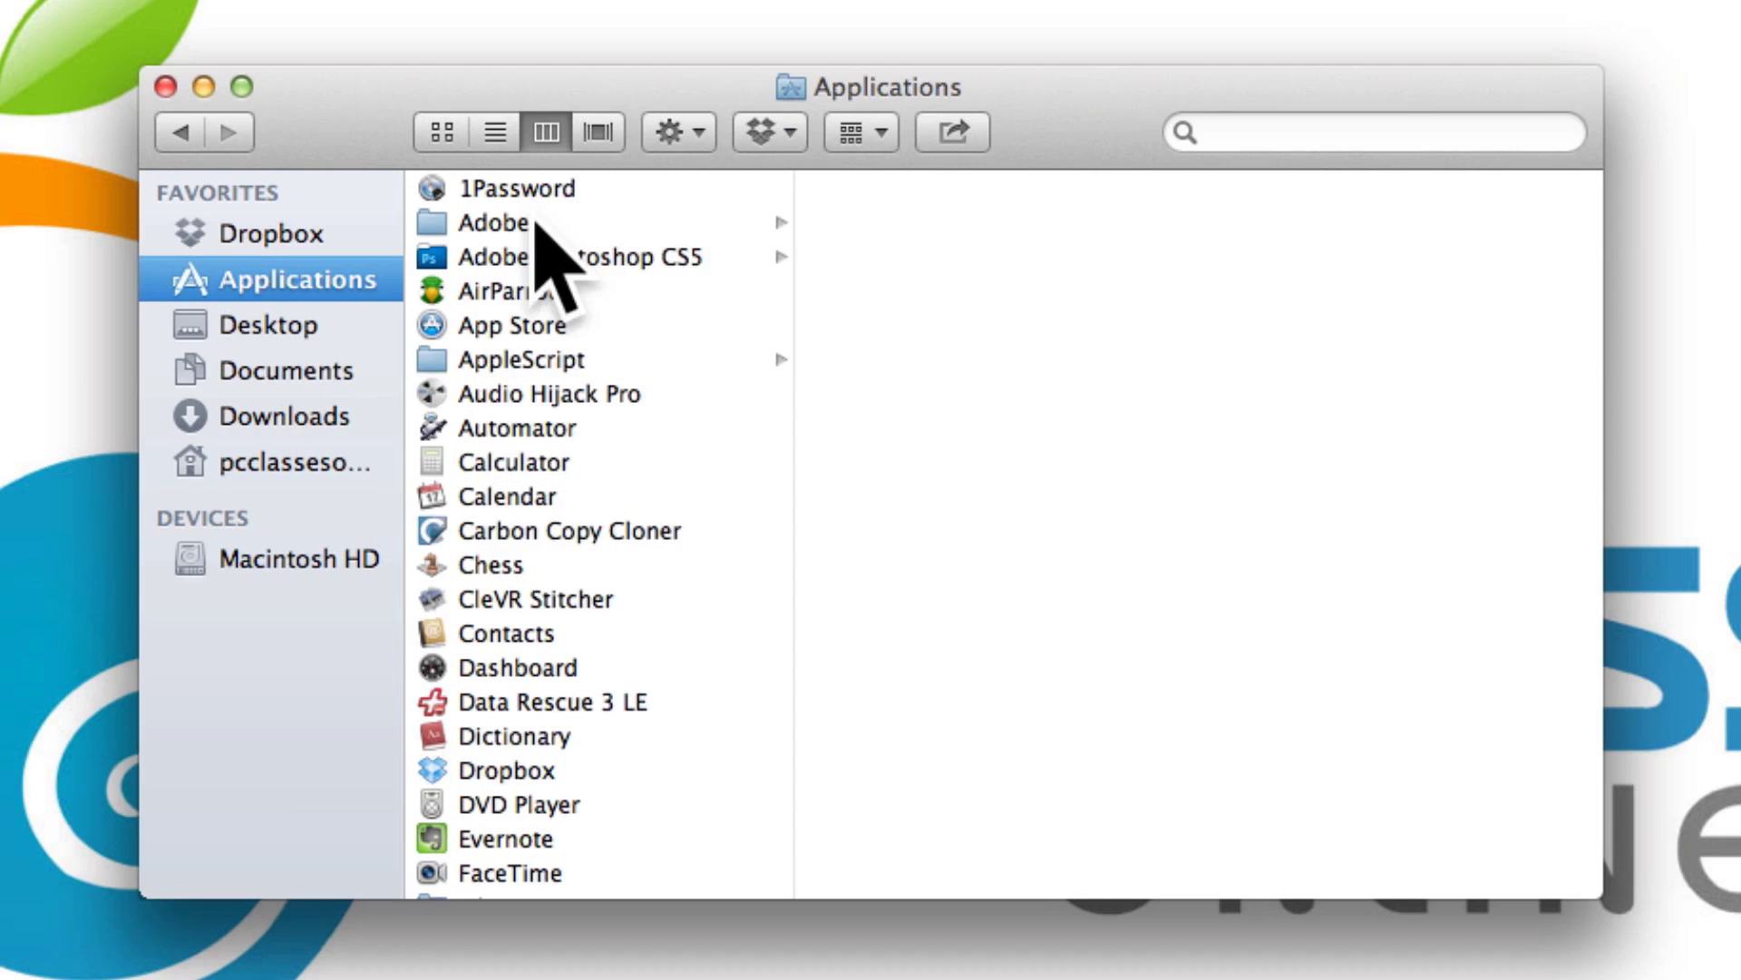
click(508, 223)
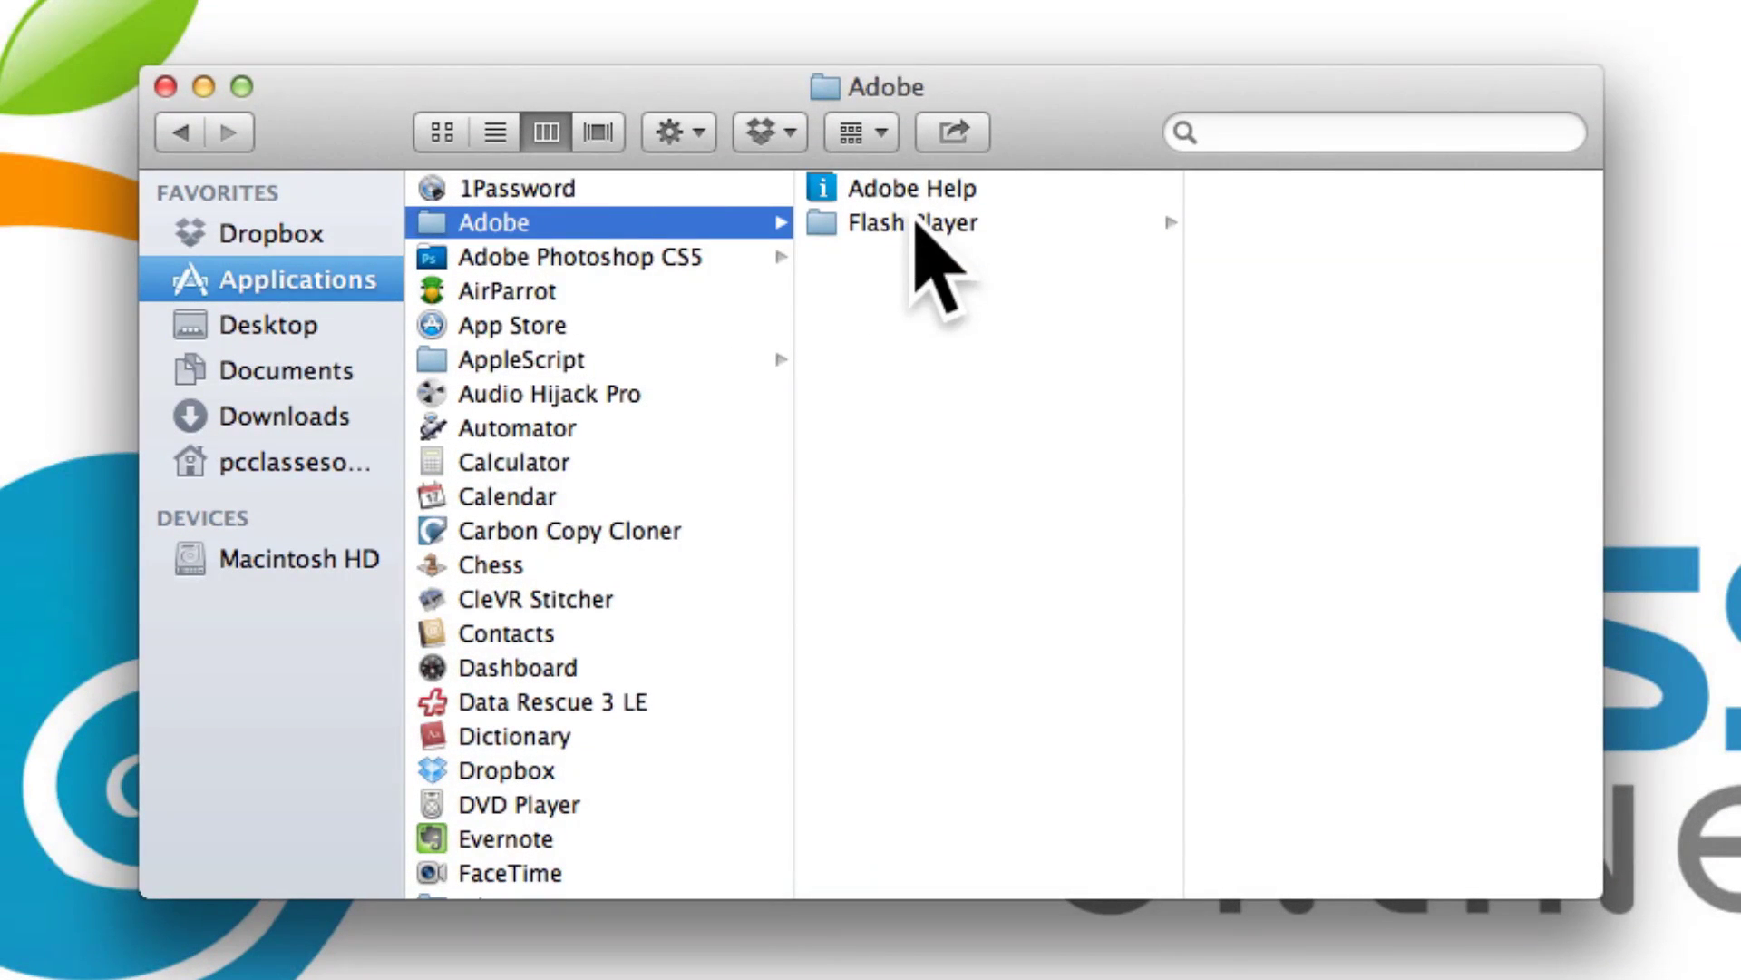
click(916, 224)
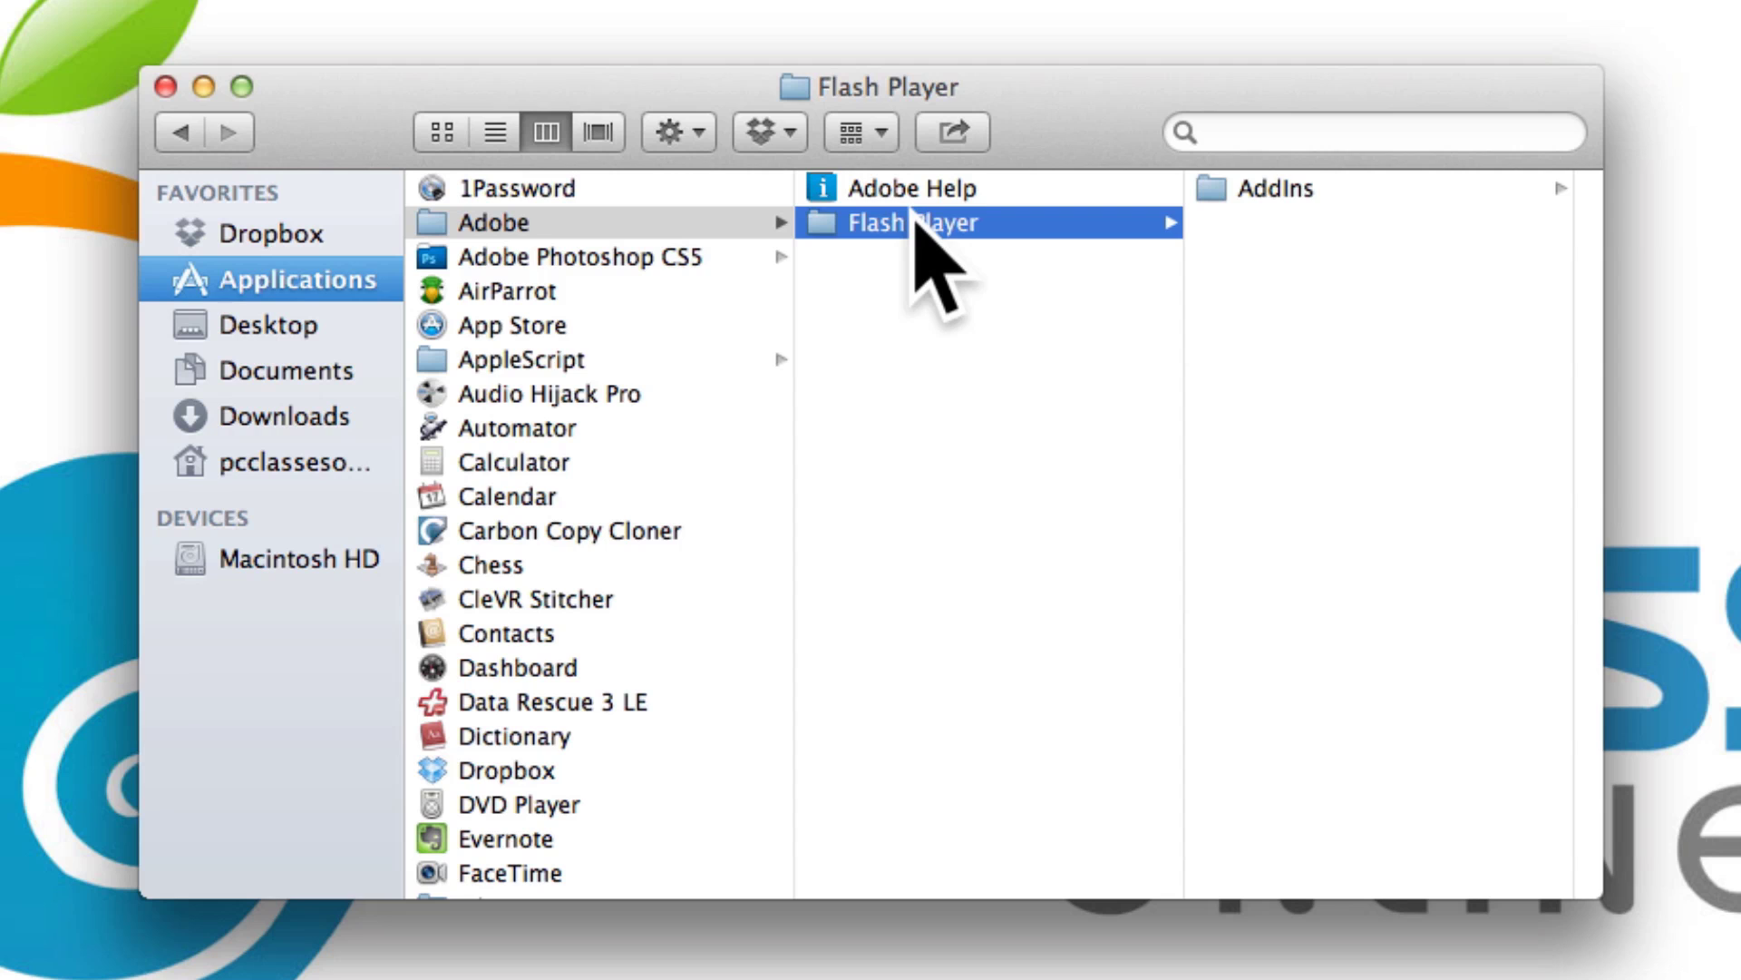
click(1333, 188)
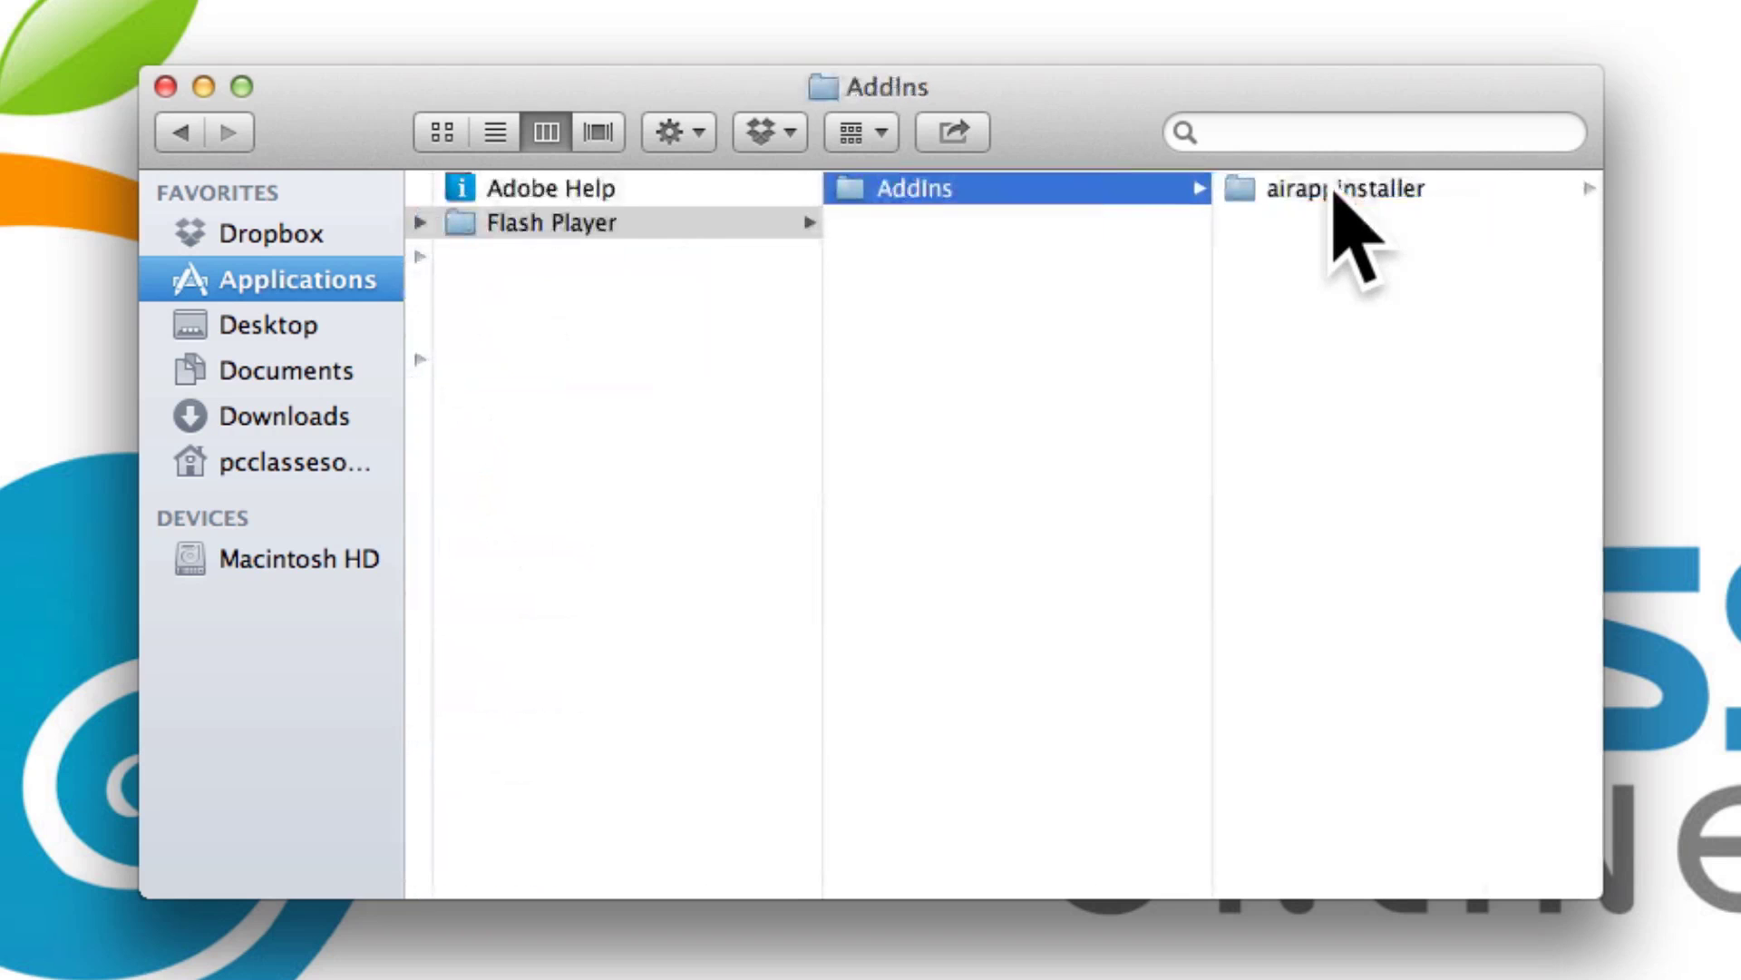
scroll(857, 462, left, 10)
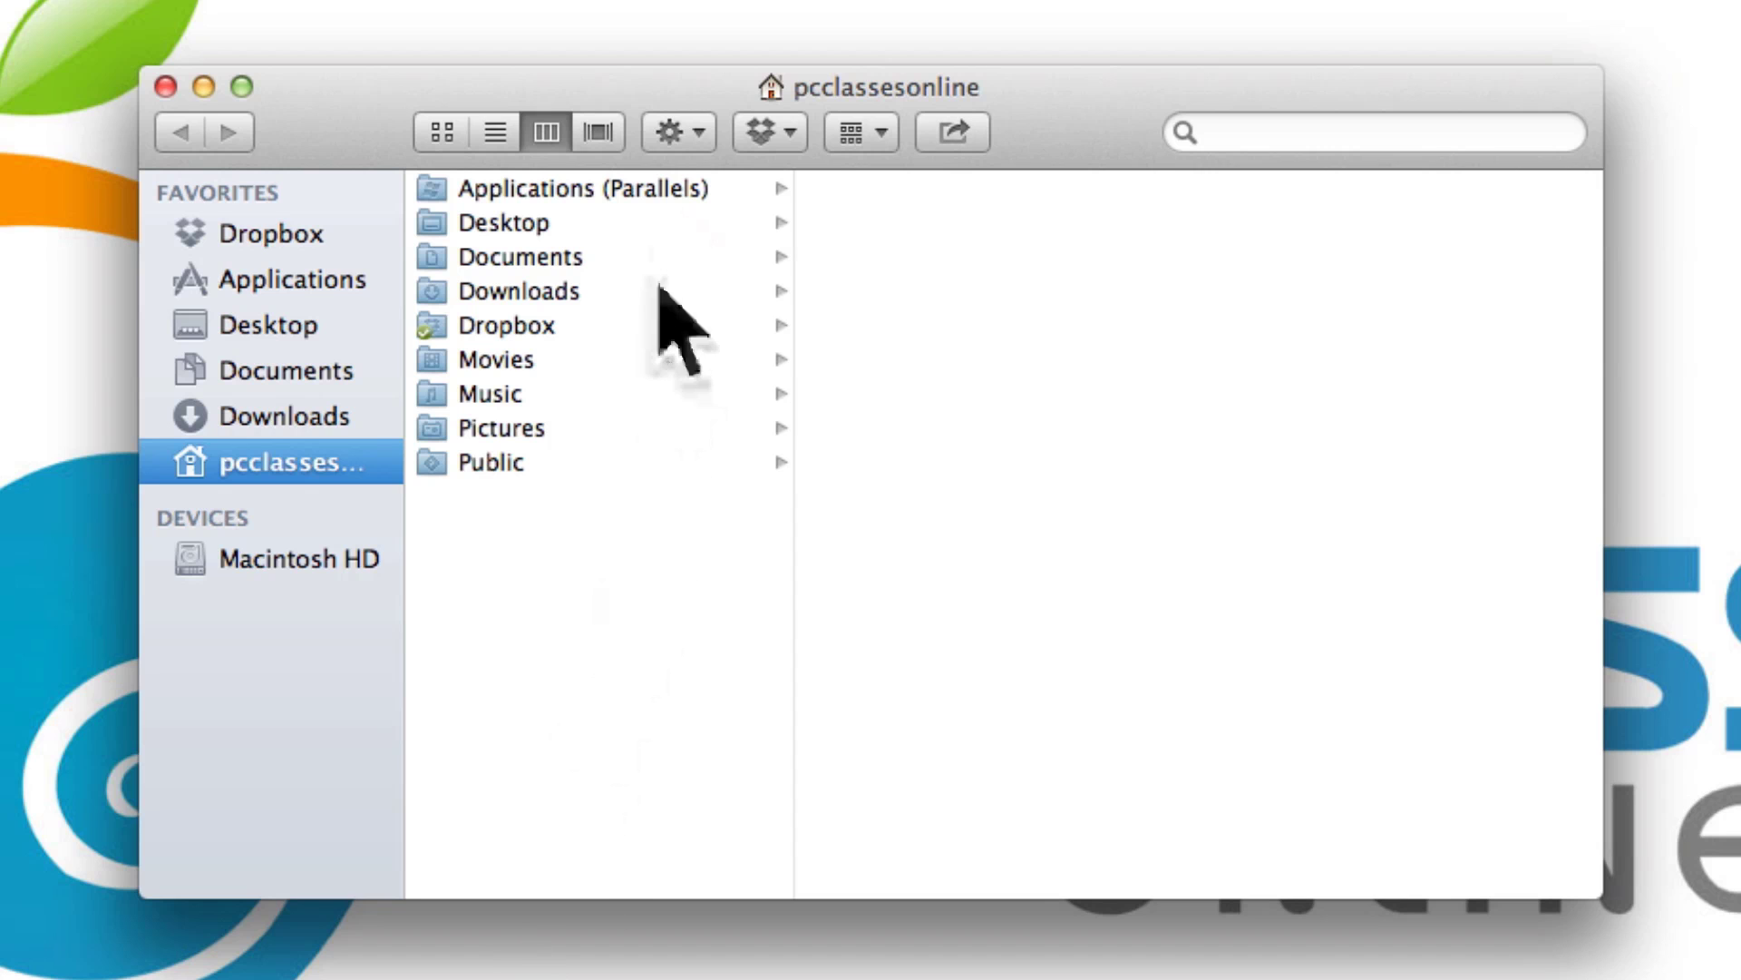
Show the Applications folder as icons and switch it to Cover Flow view.
click(445, 128)
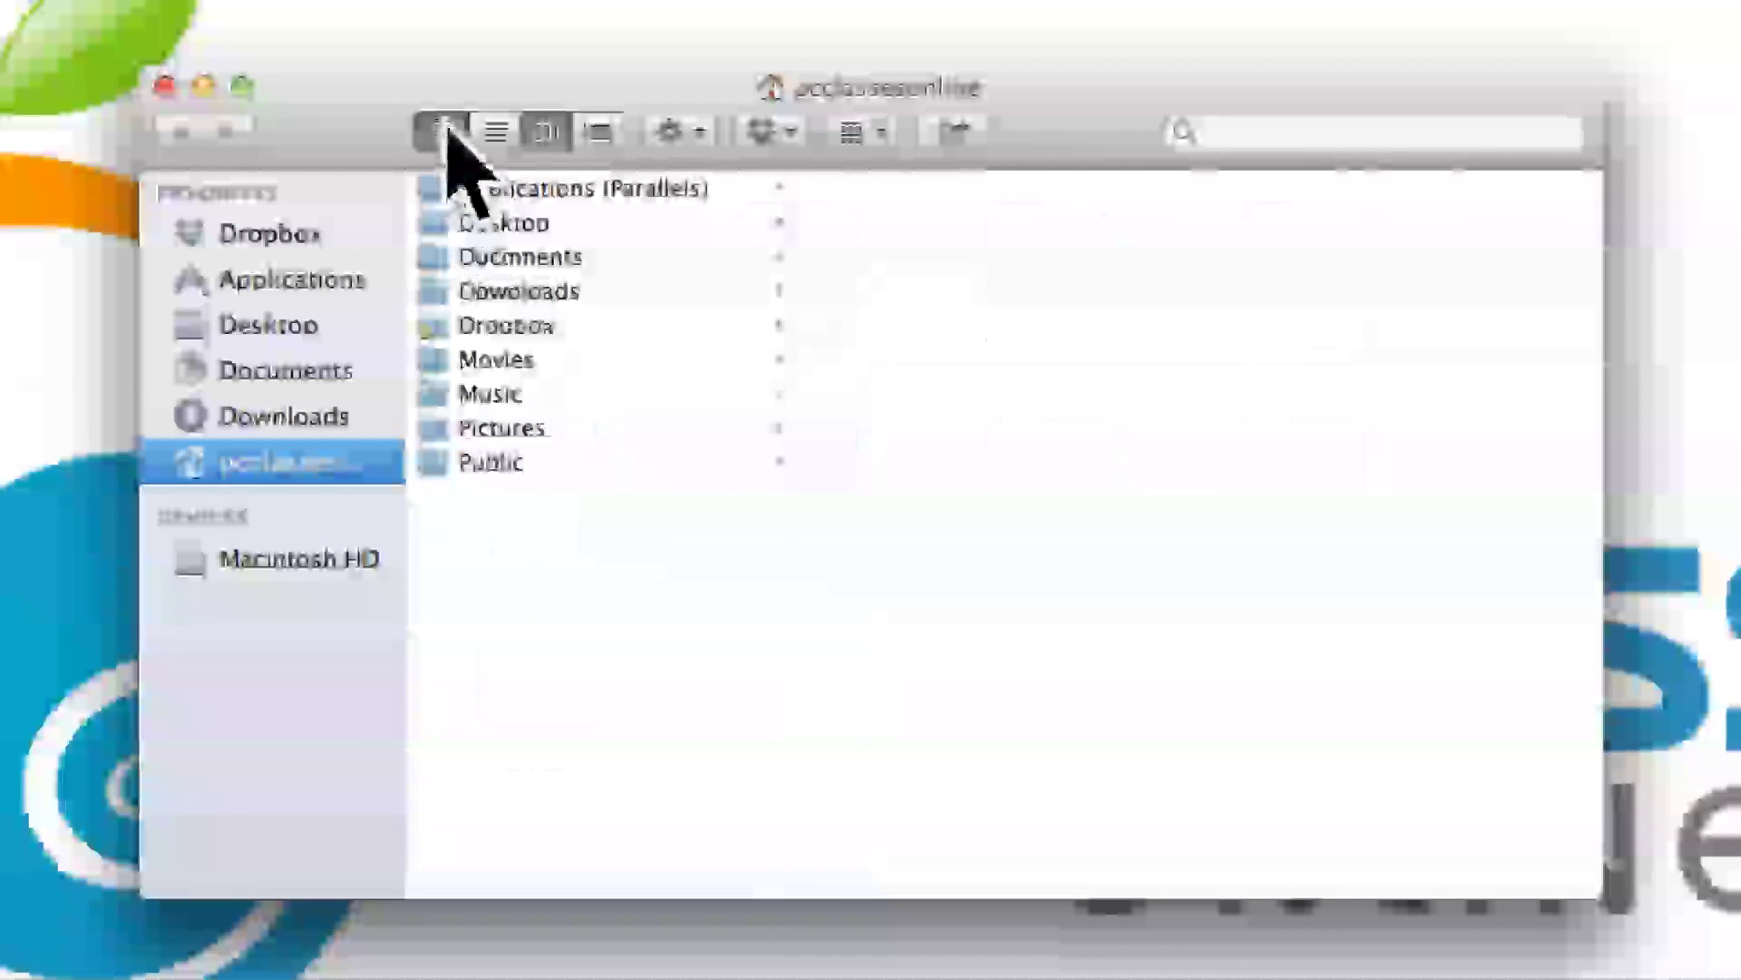
click(270, 283)
click(441, 132)
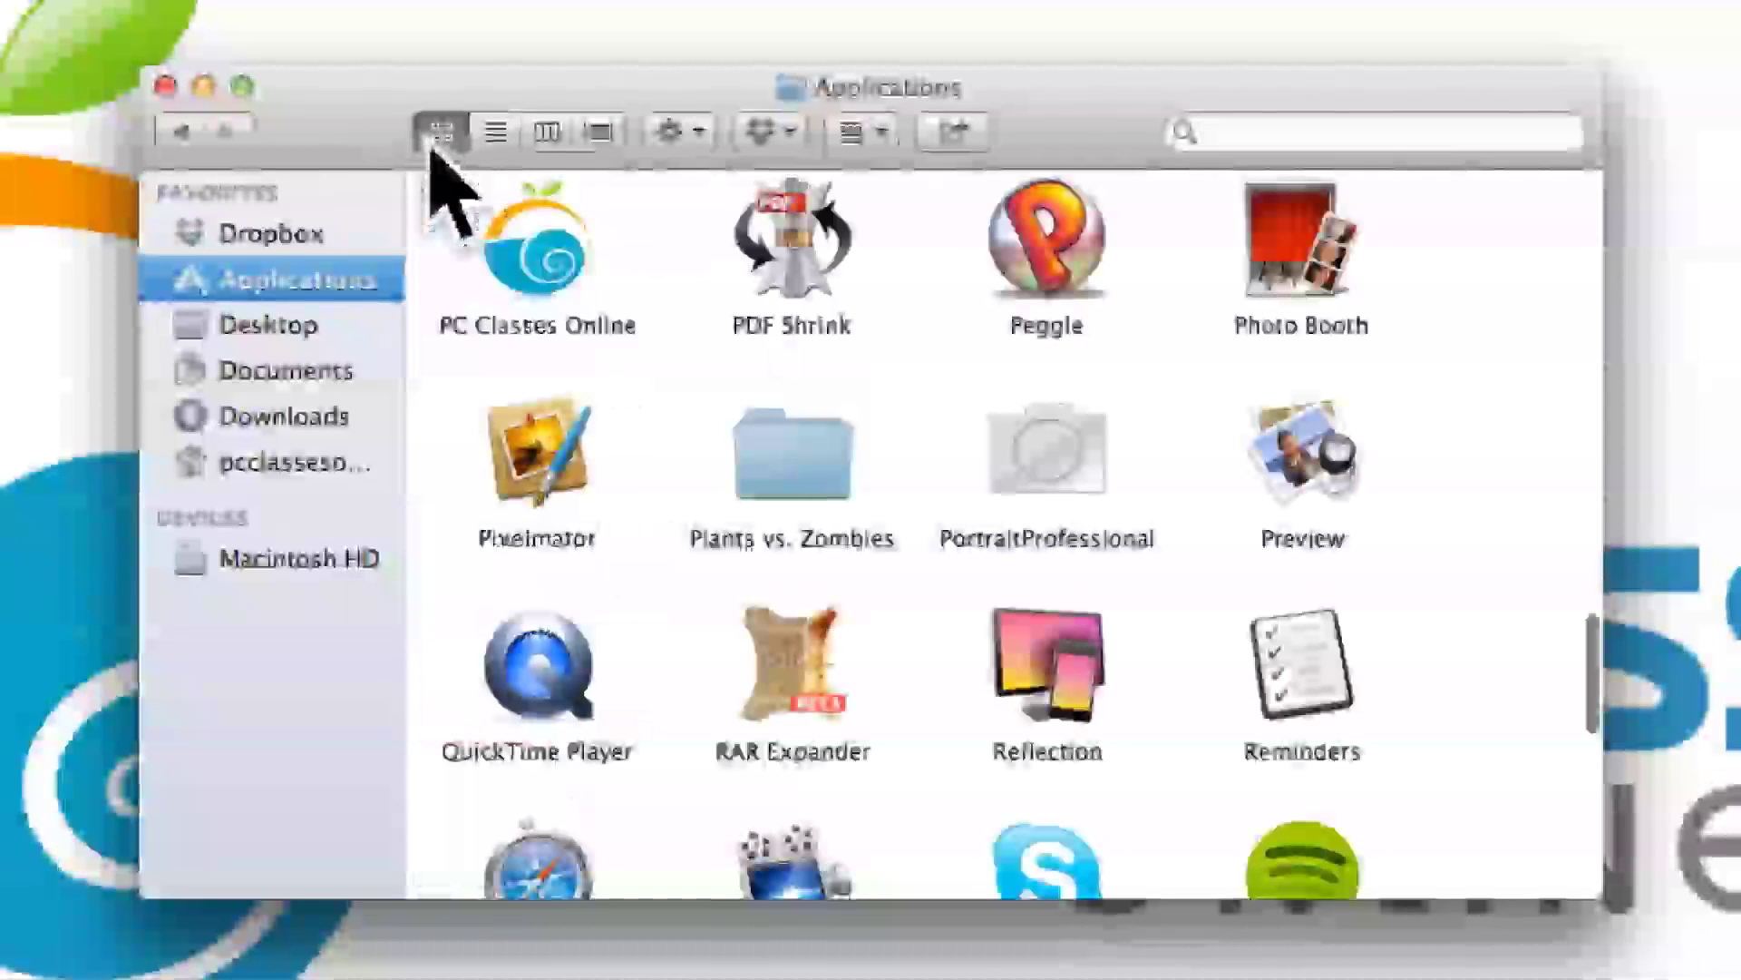
click(601, 136)
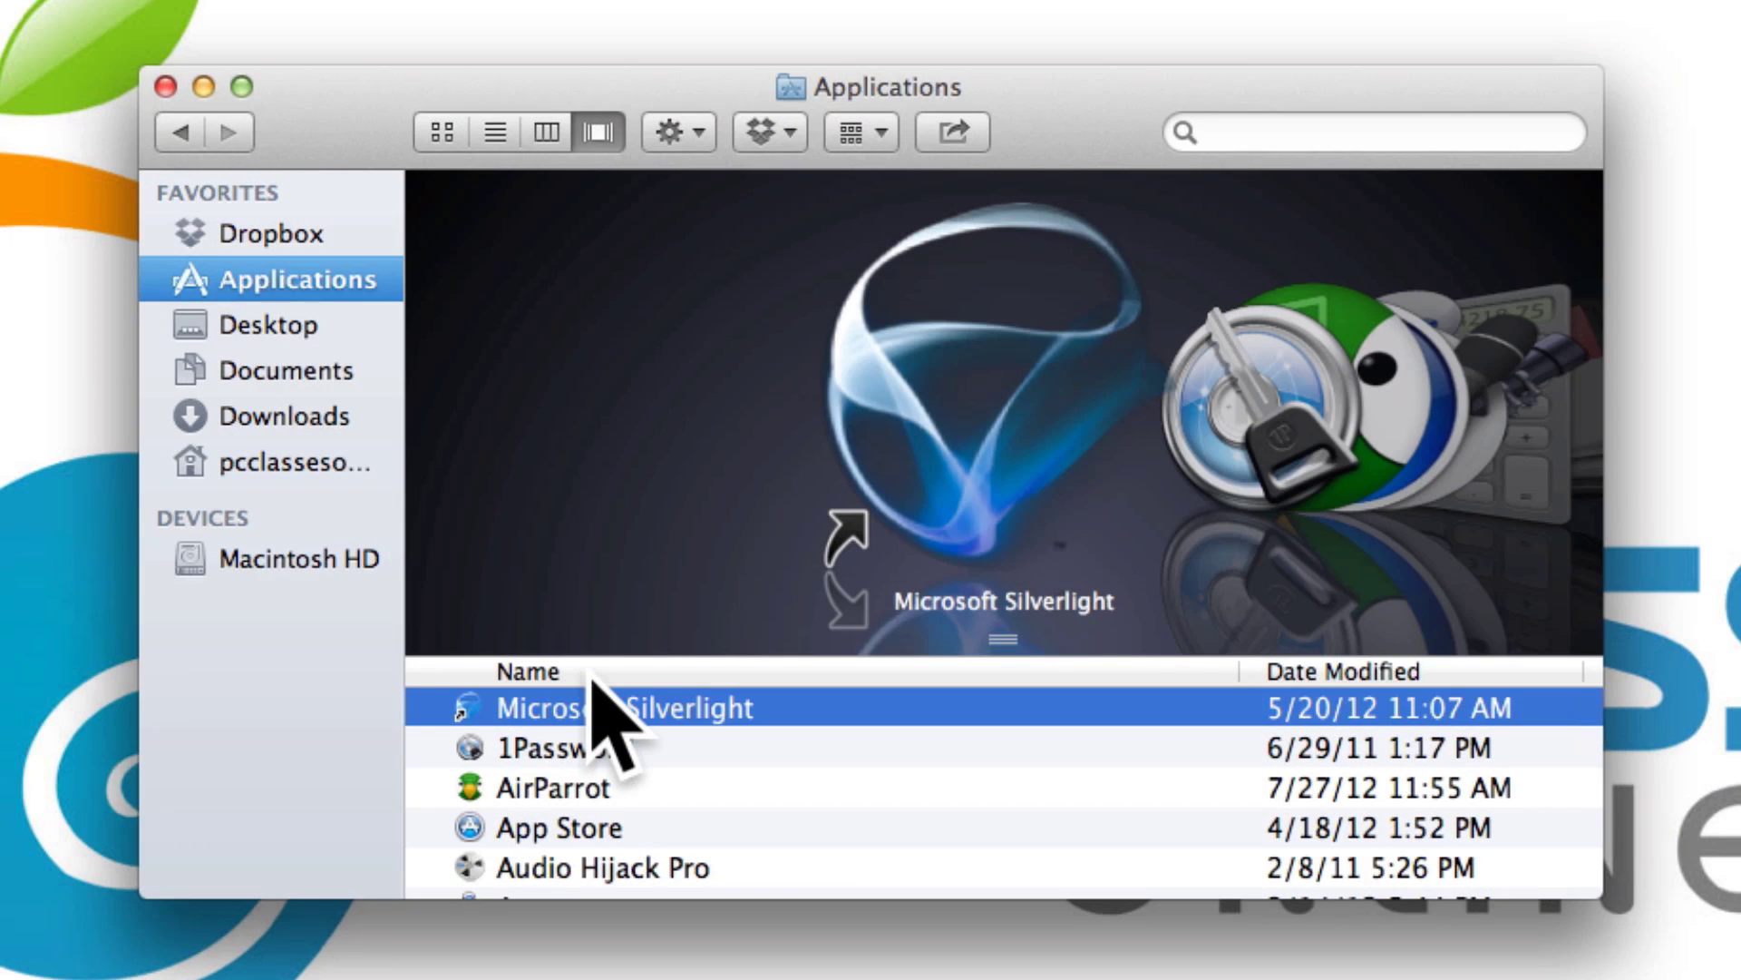
Show the Downloads folder in Cover Flow view and preview the About Downloads file.
click(231, 416)
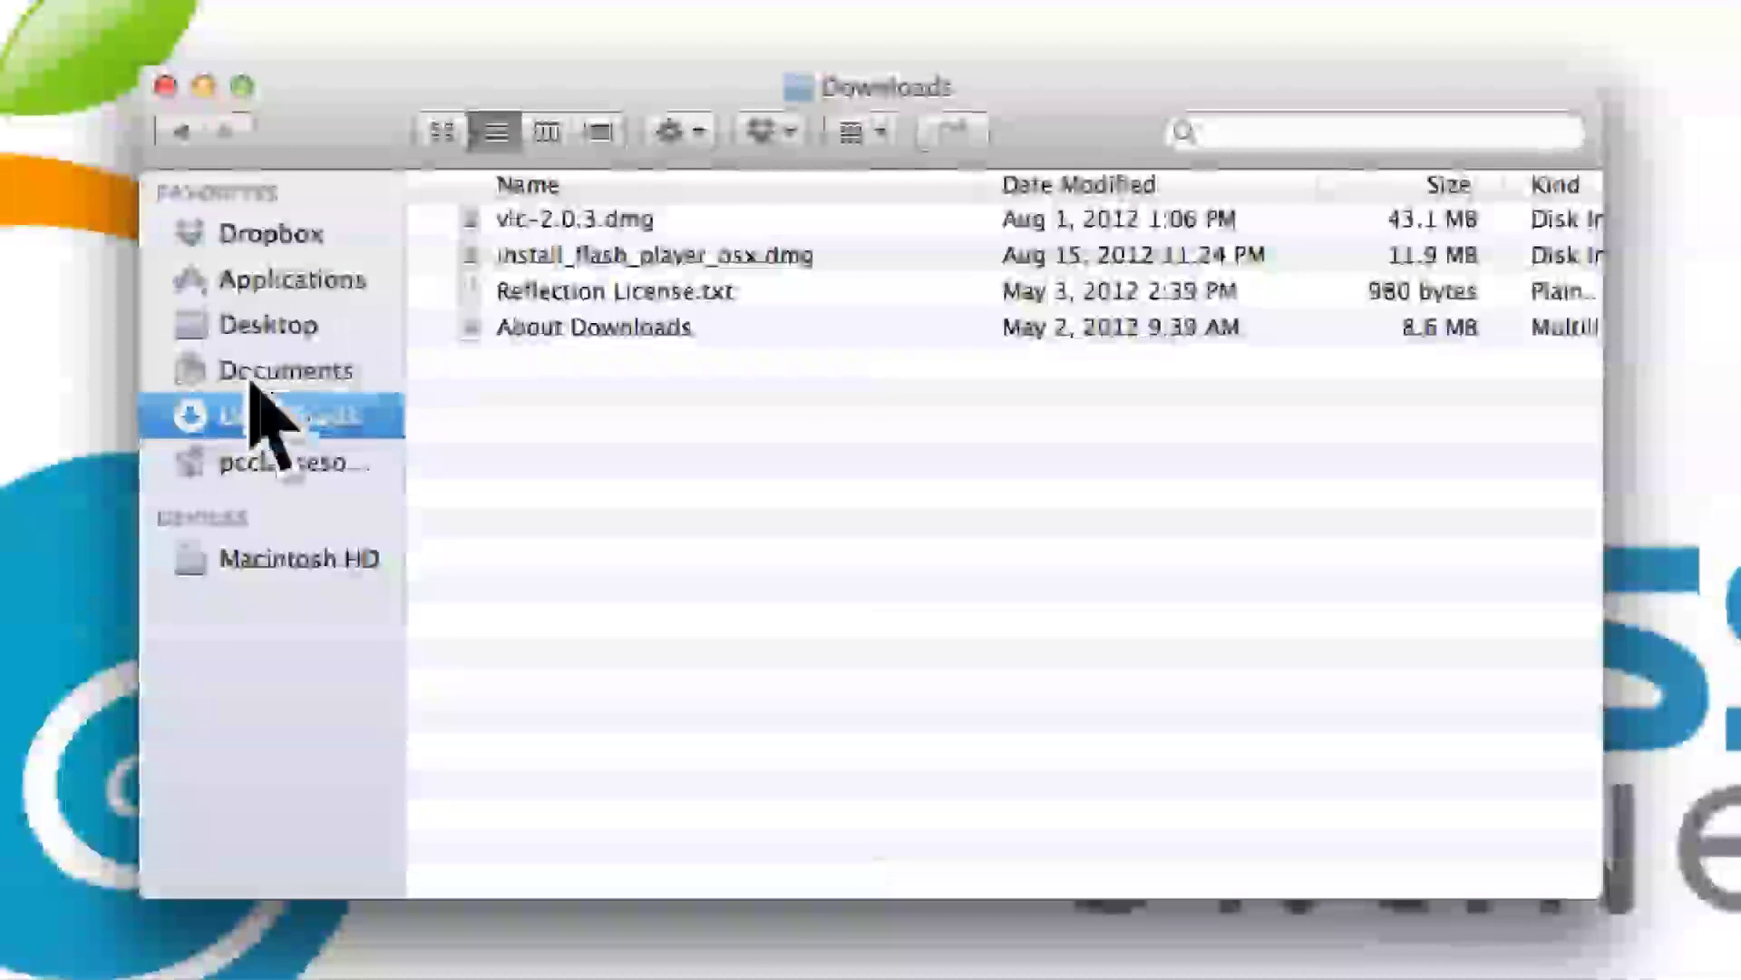
click(597, 133)
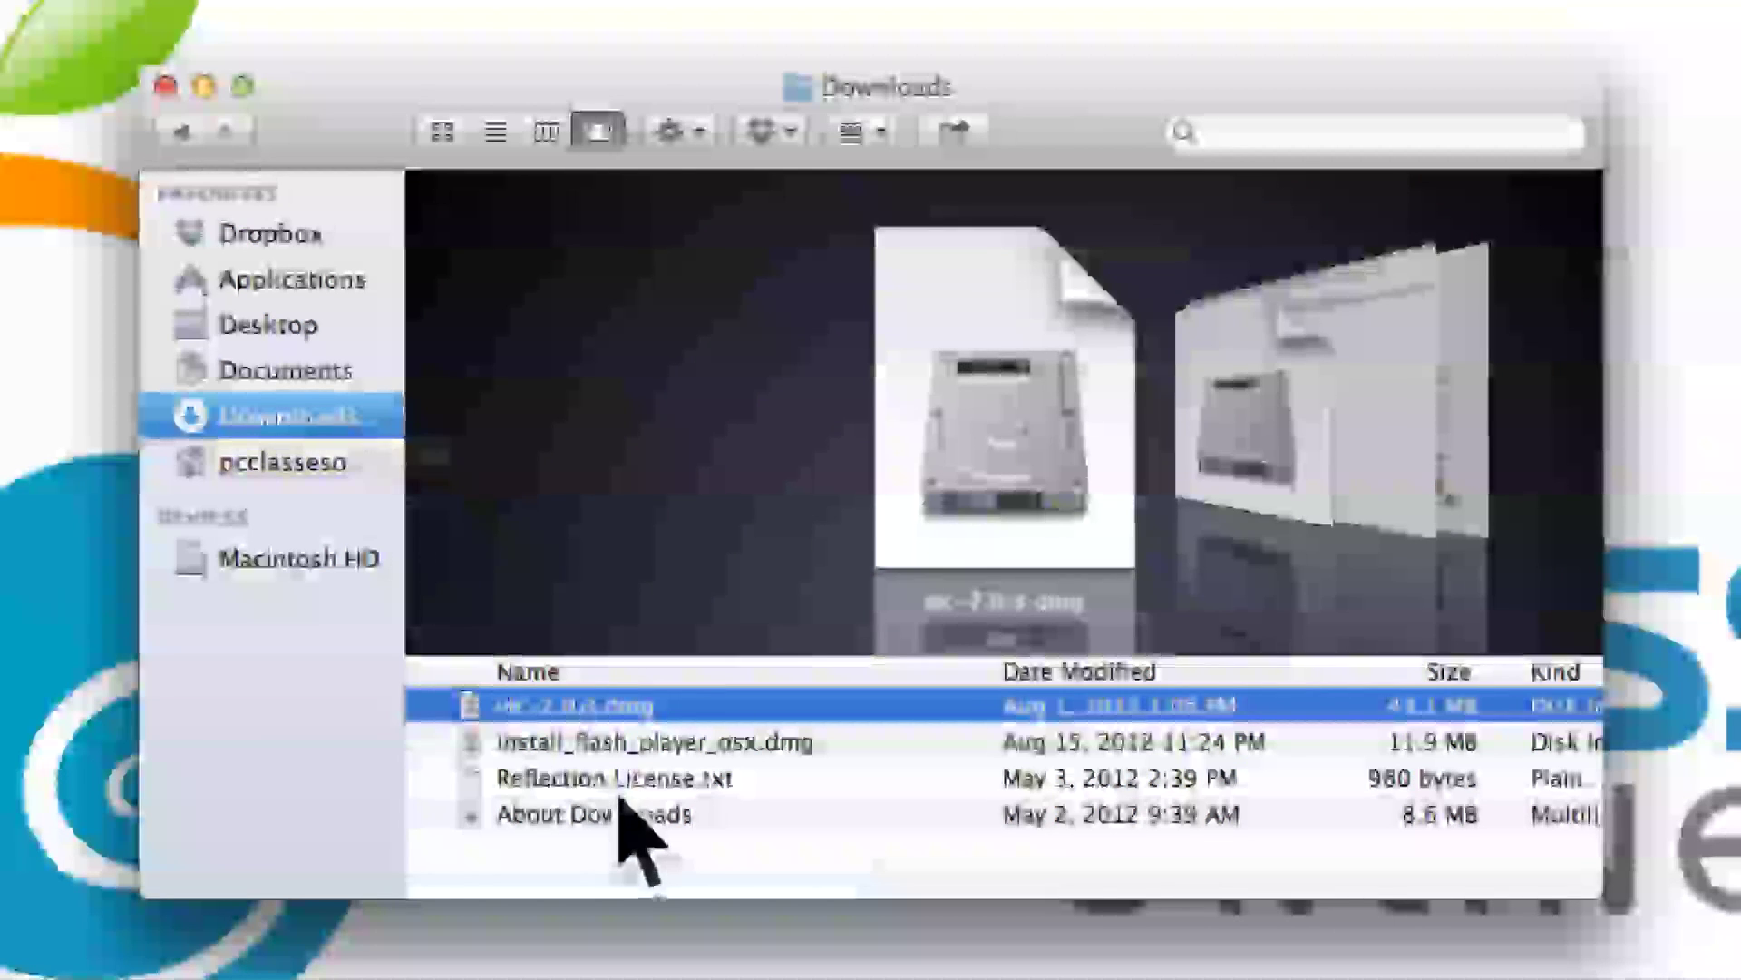
click(588, 810)
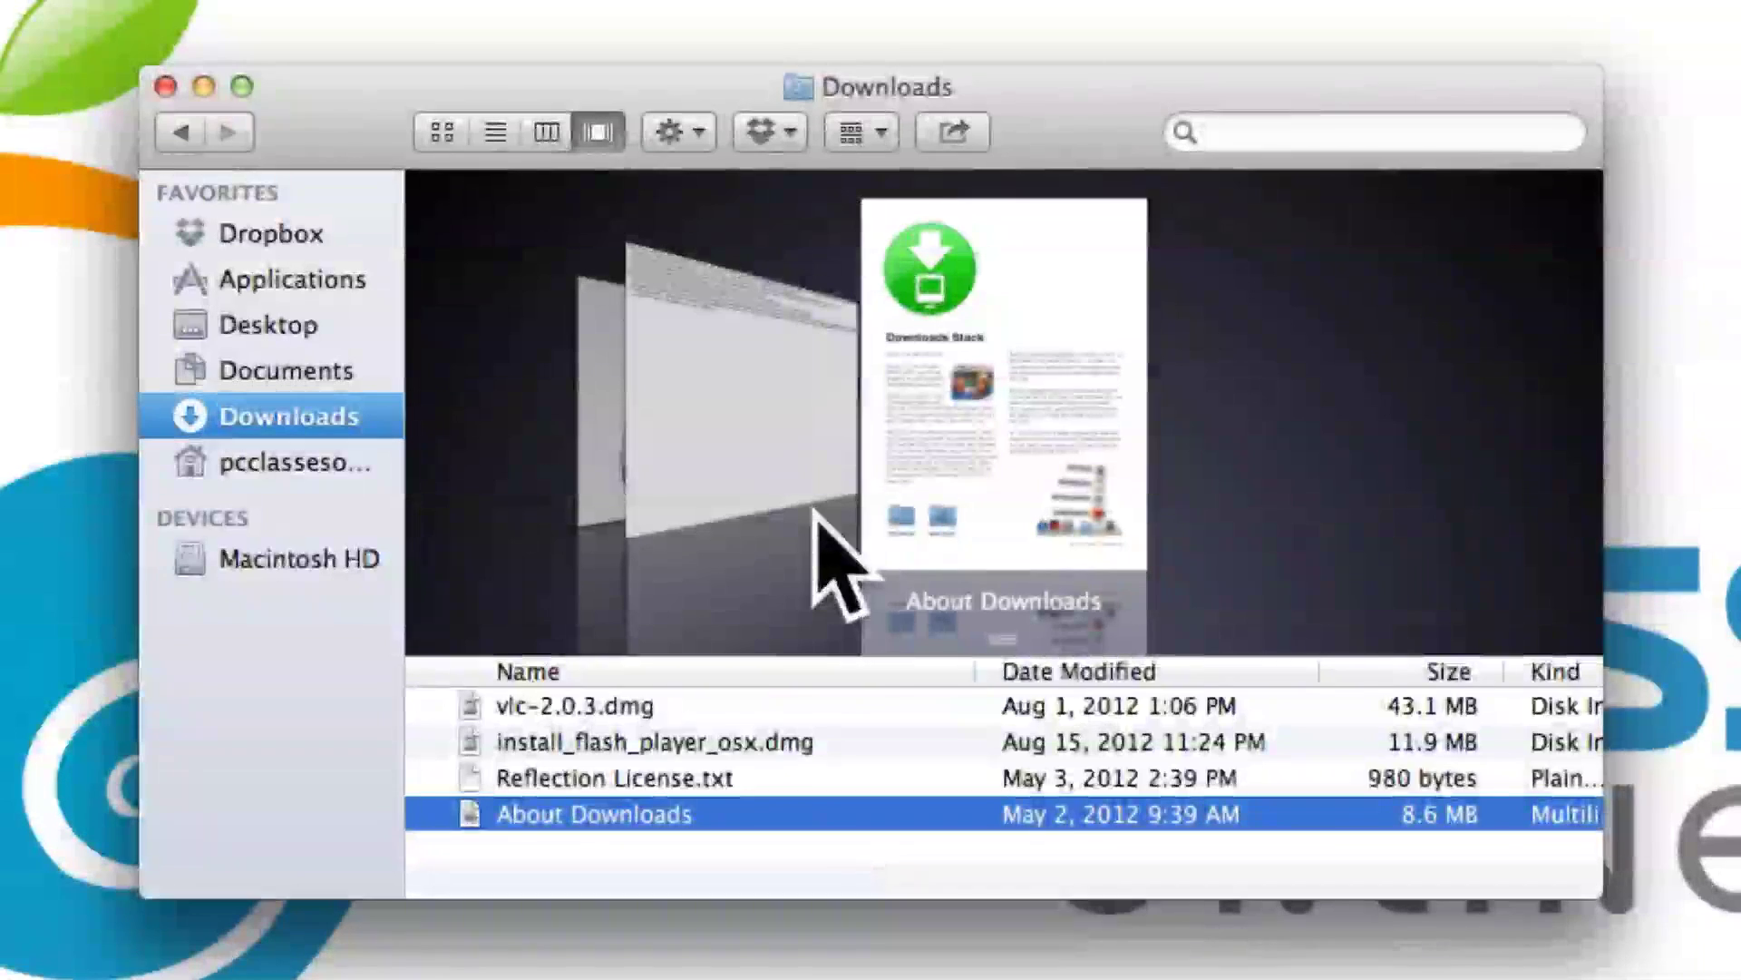
Enlarge the Finder window, select About Downloads in the Downloads folder, and open and close its Quick Look preview.
drag(1596, 893, 1553, 978)
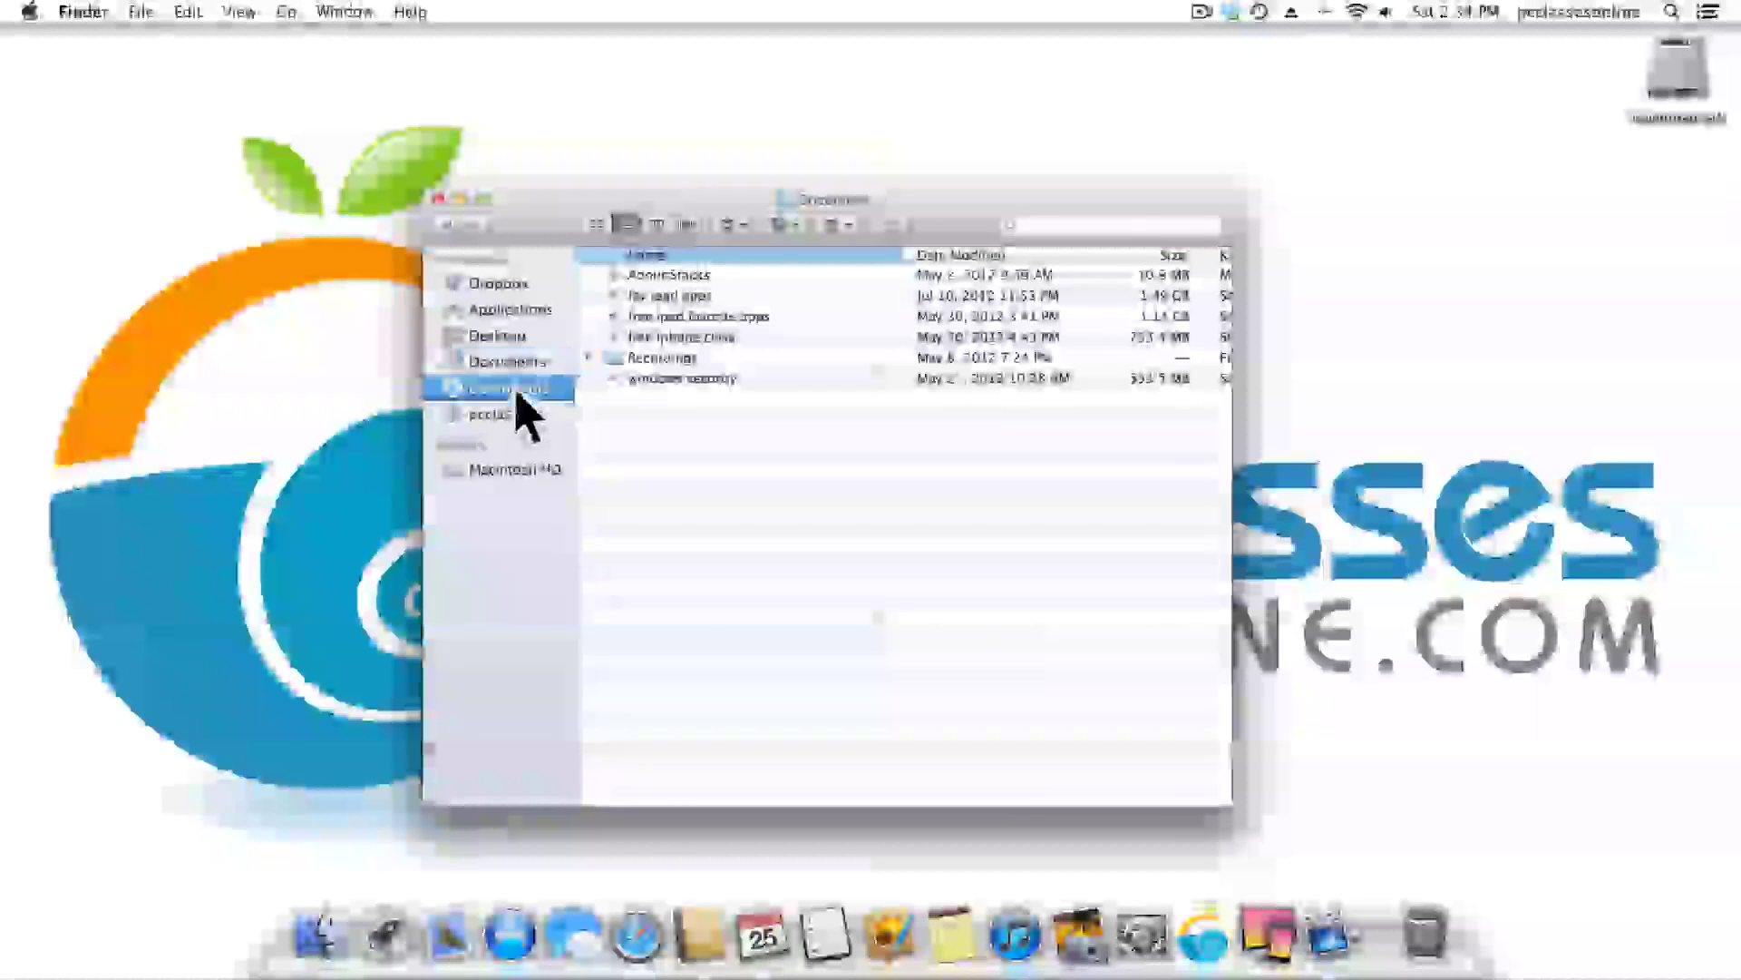
click(510, 387)
click(697, 615)
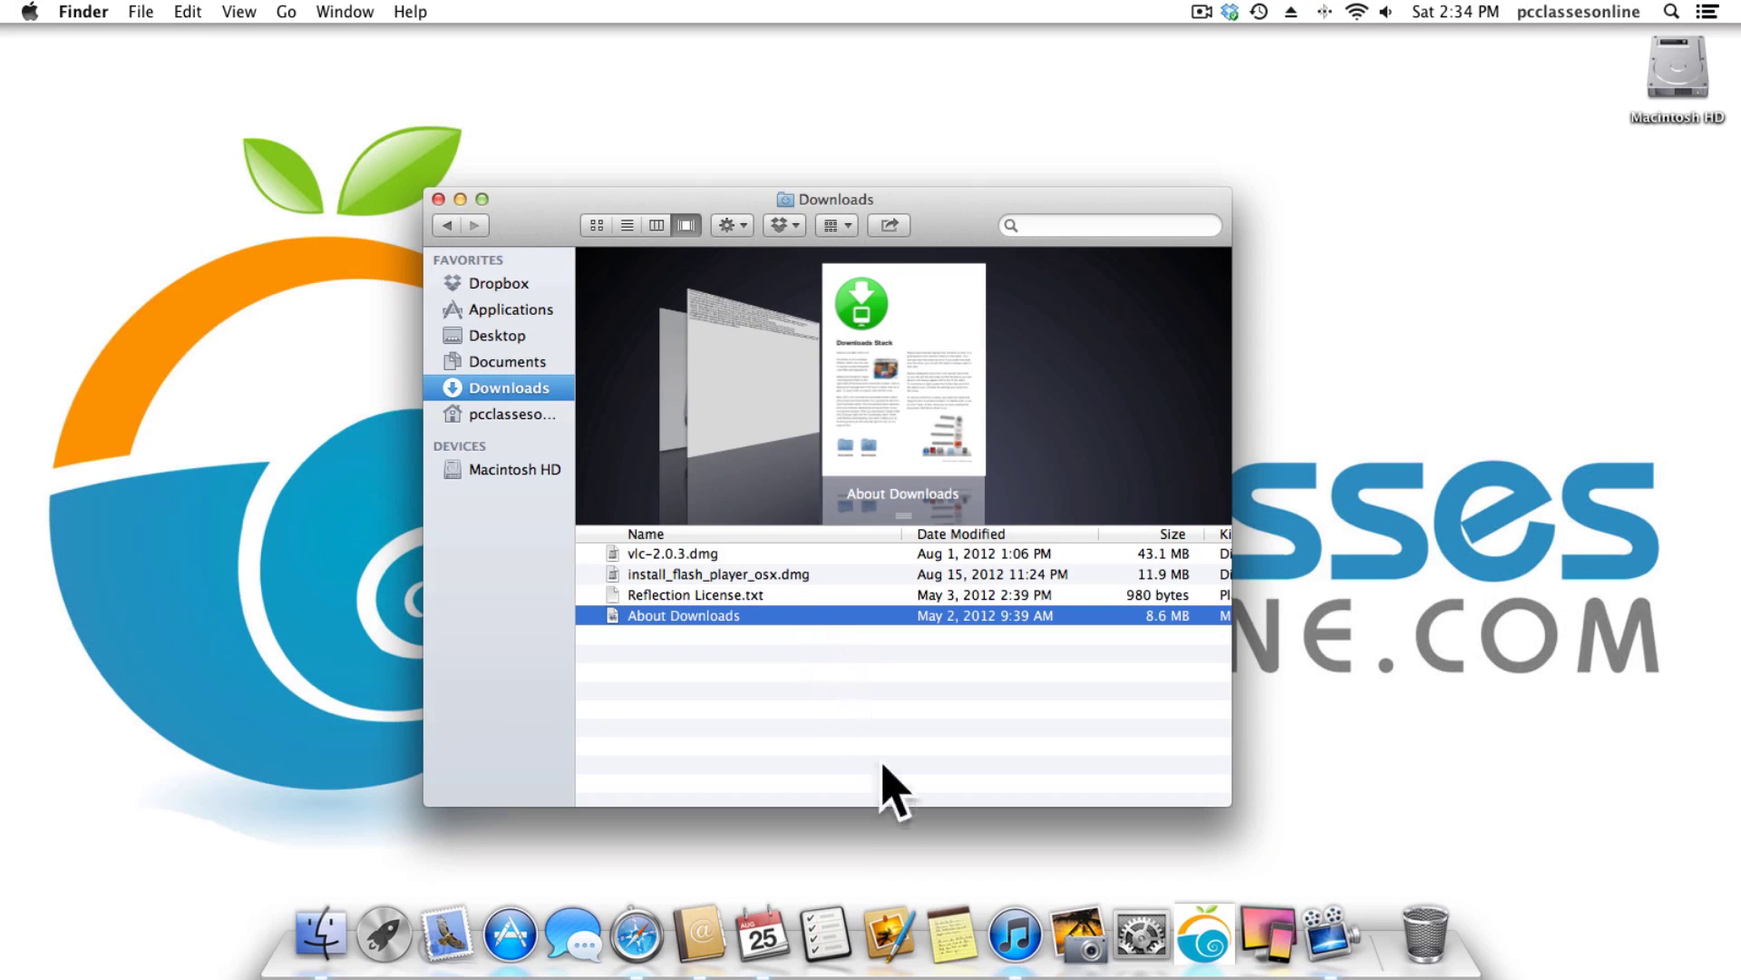
key(space)
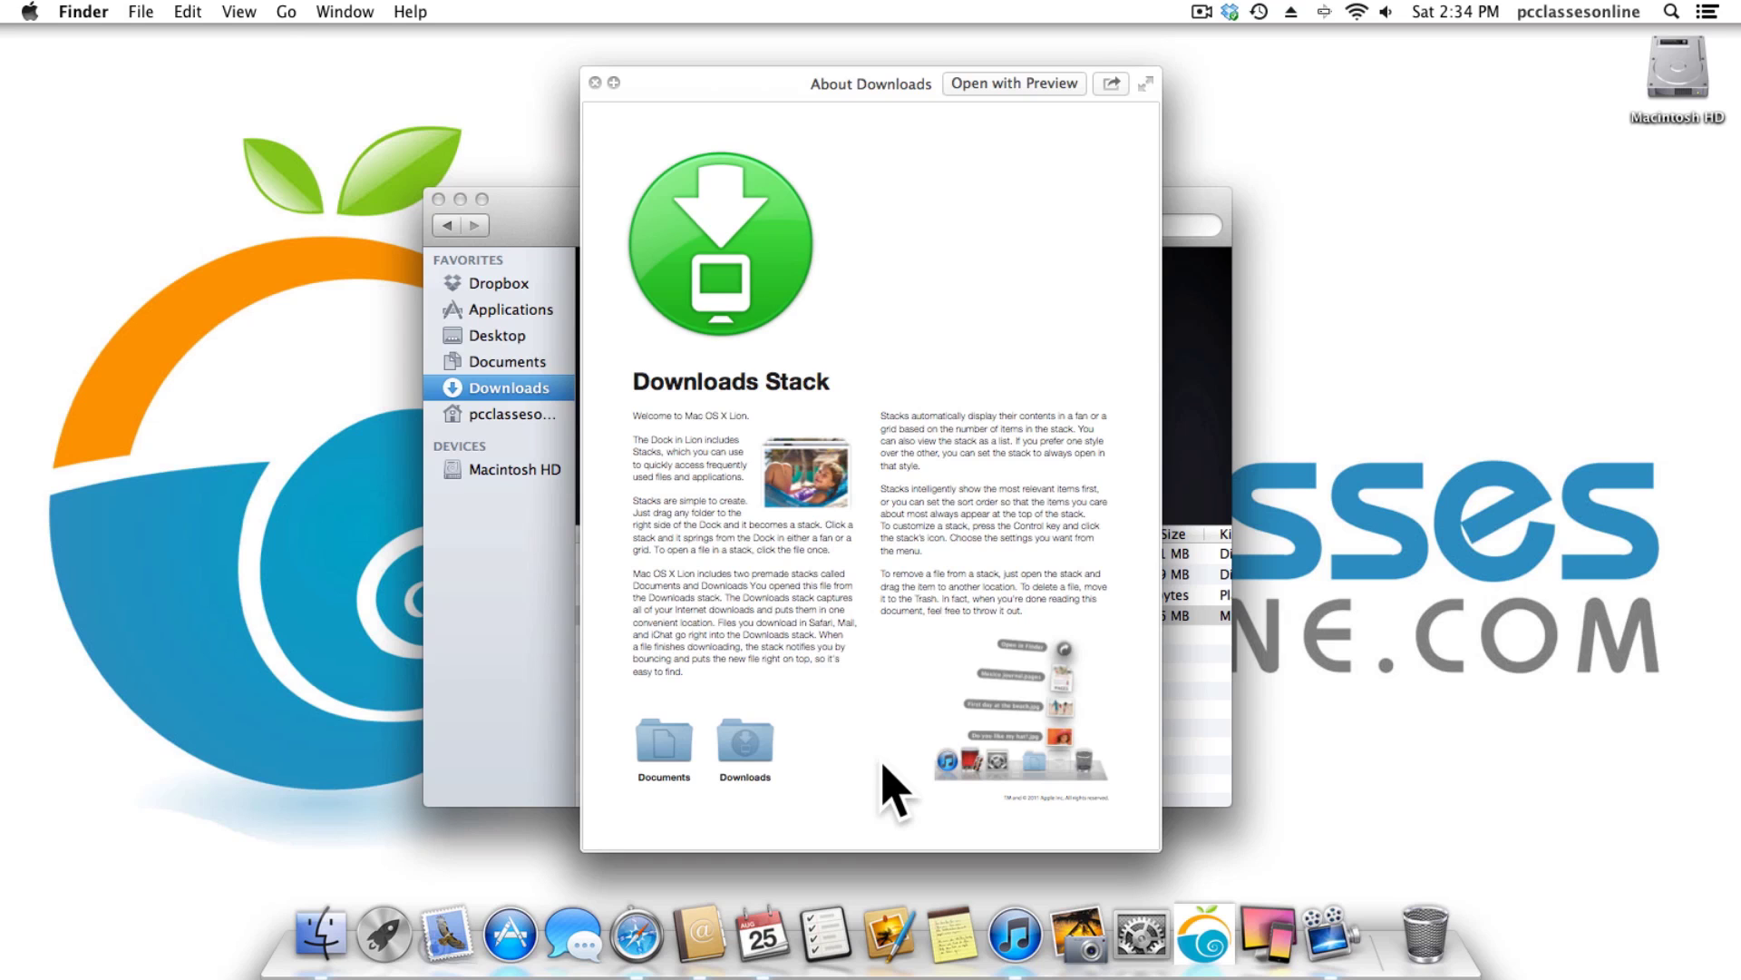
key(space)
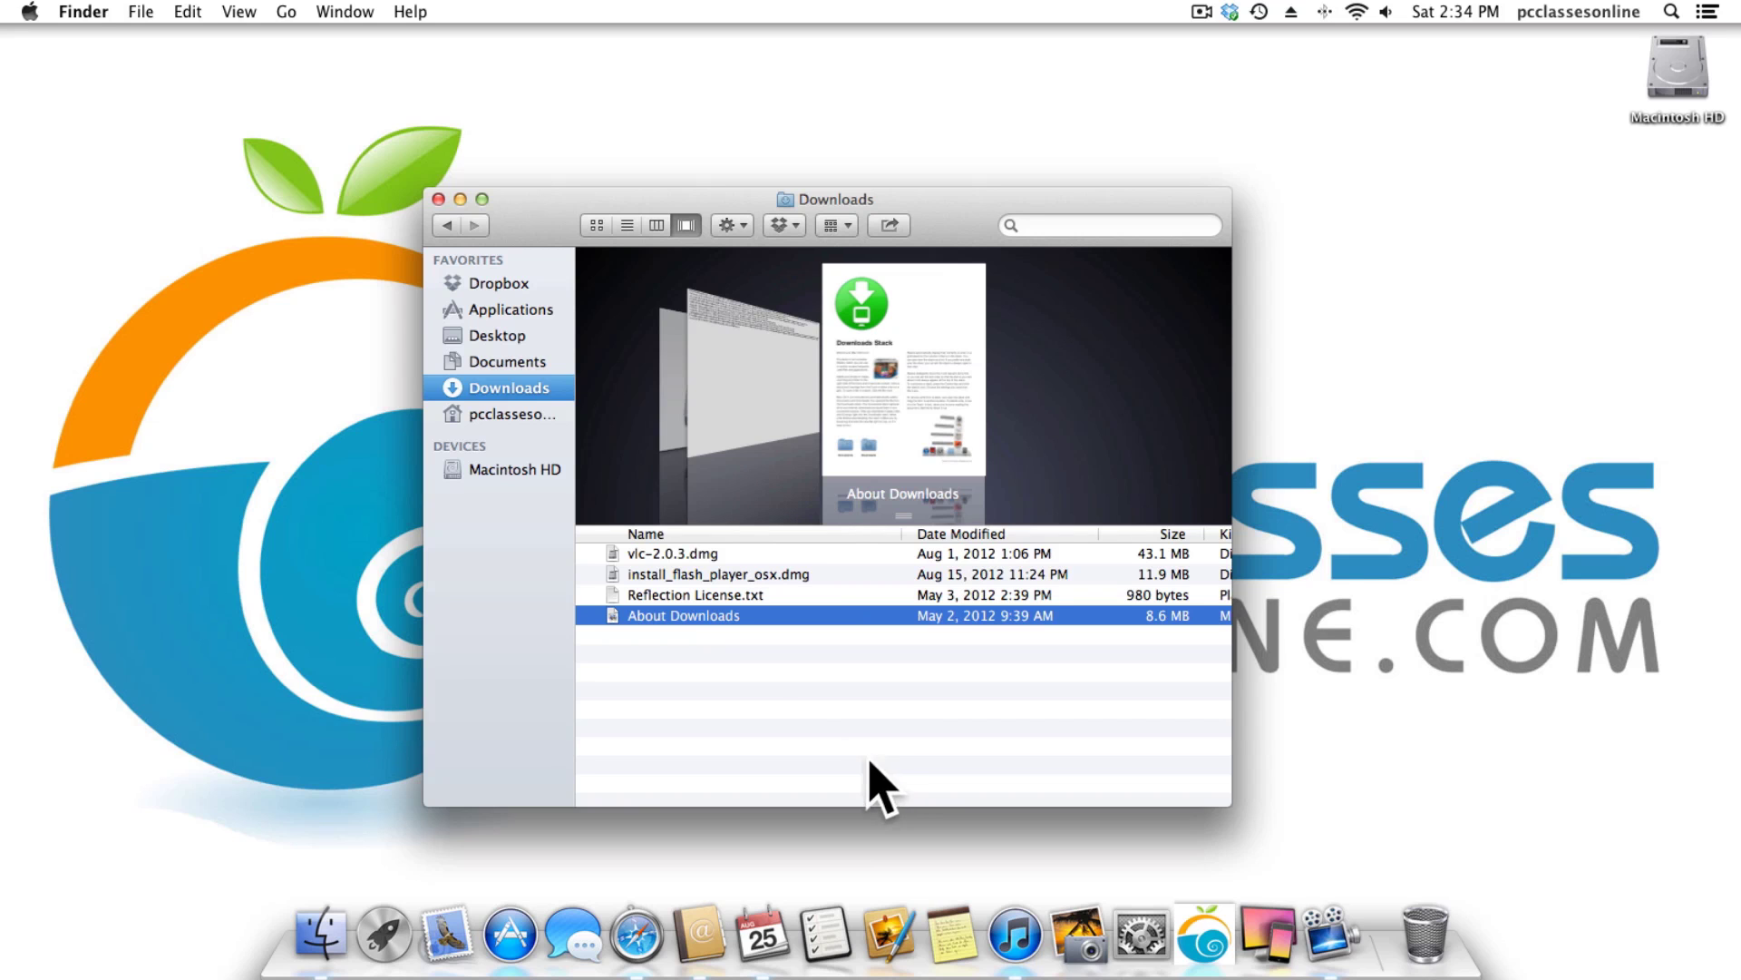
Show the Documents folder, minimize its Finder window to the Dock and restore it.
click(498, 360)
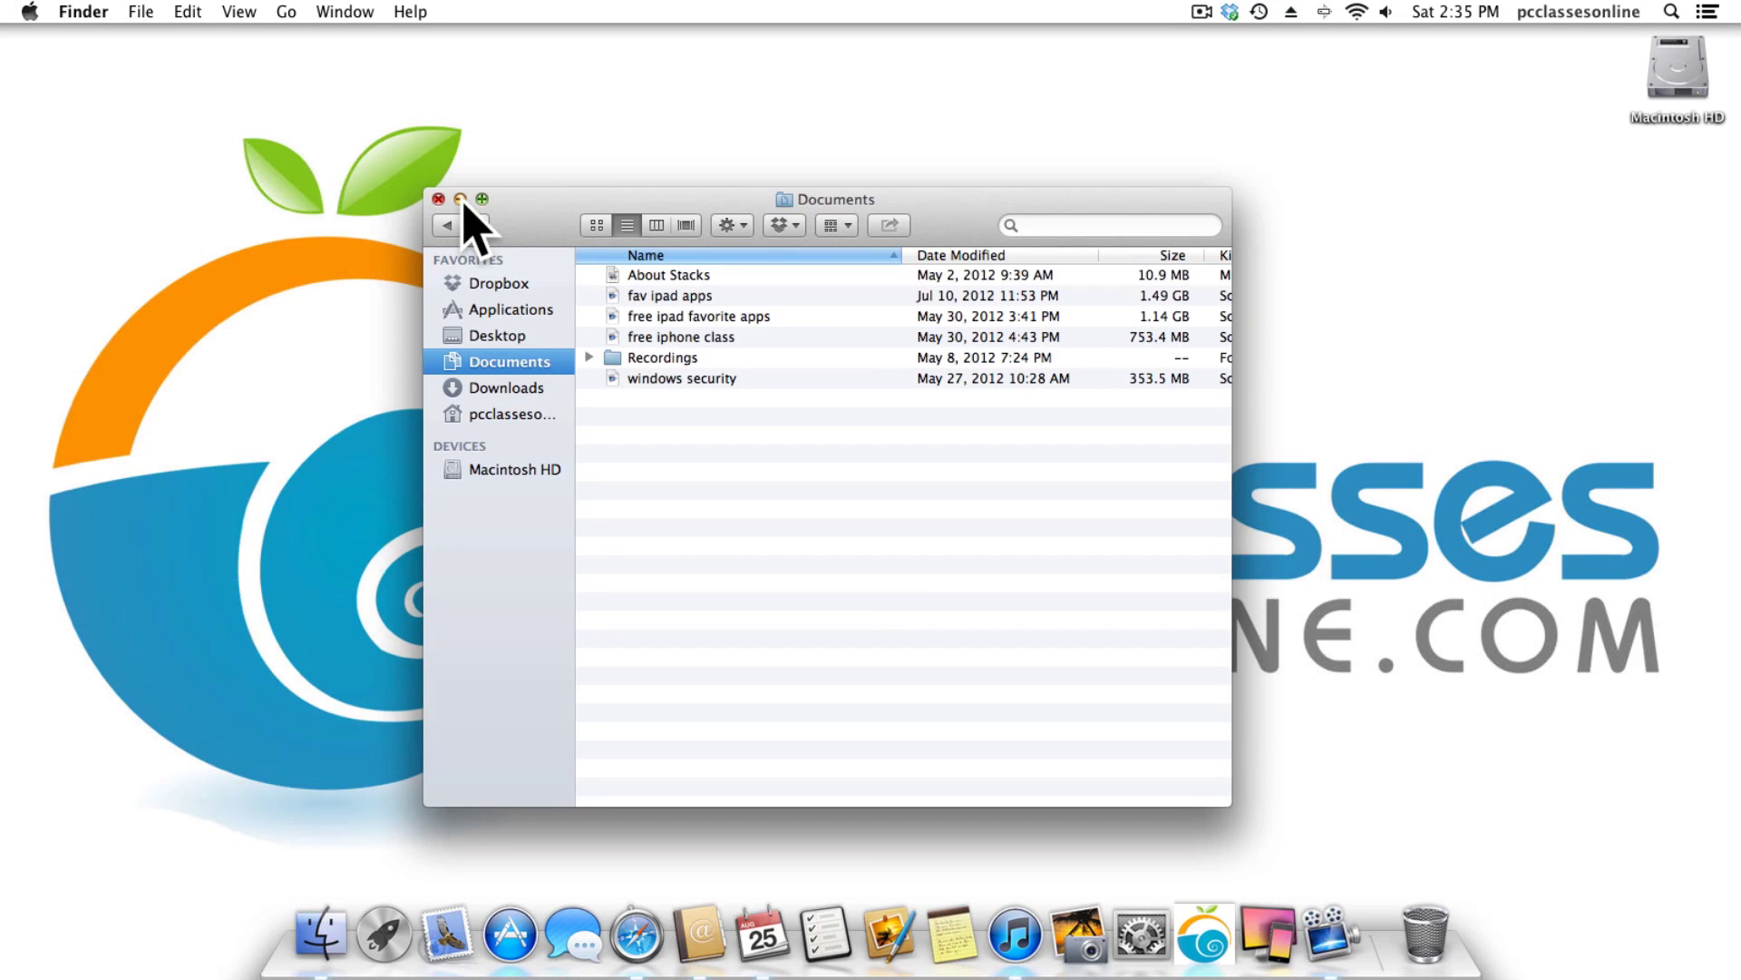
click(461, 200)
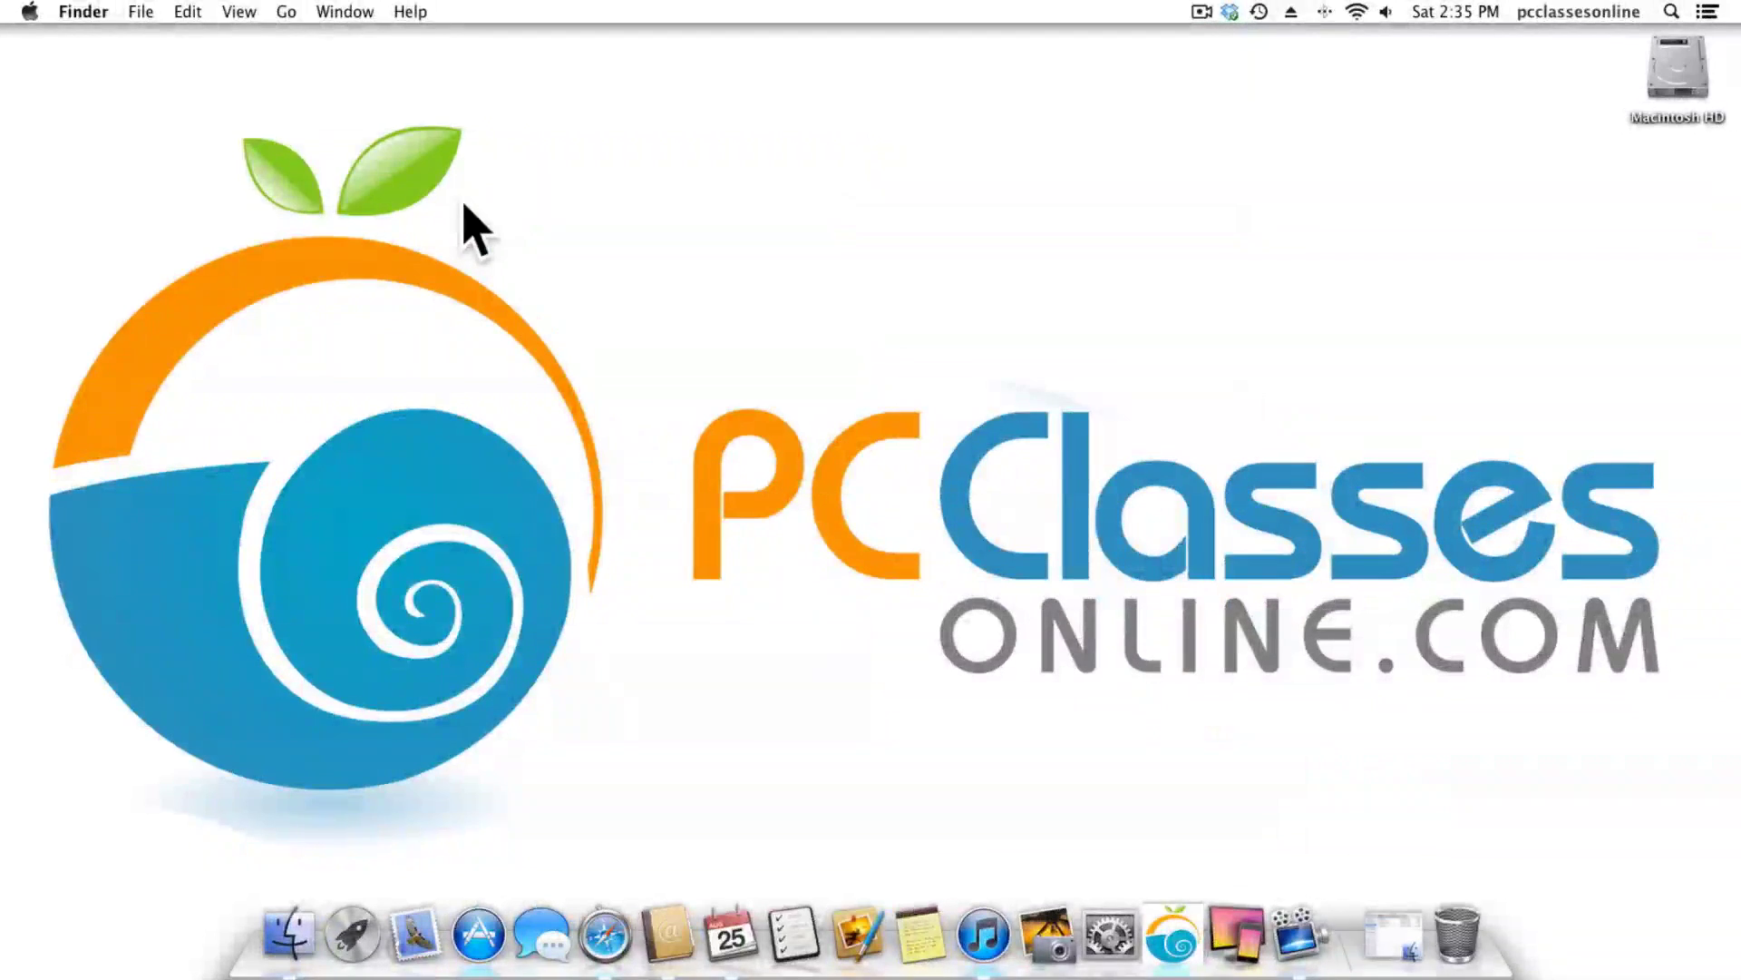
click(1426, 917)
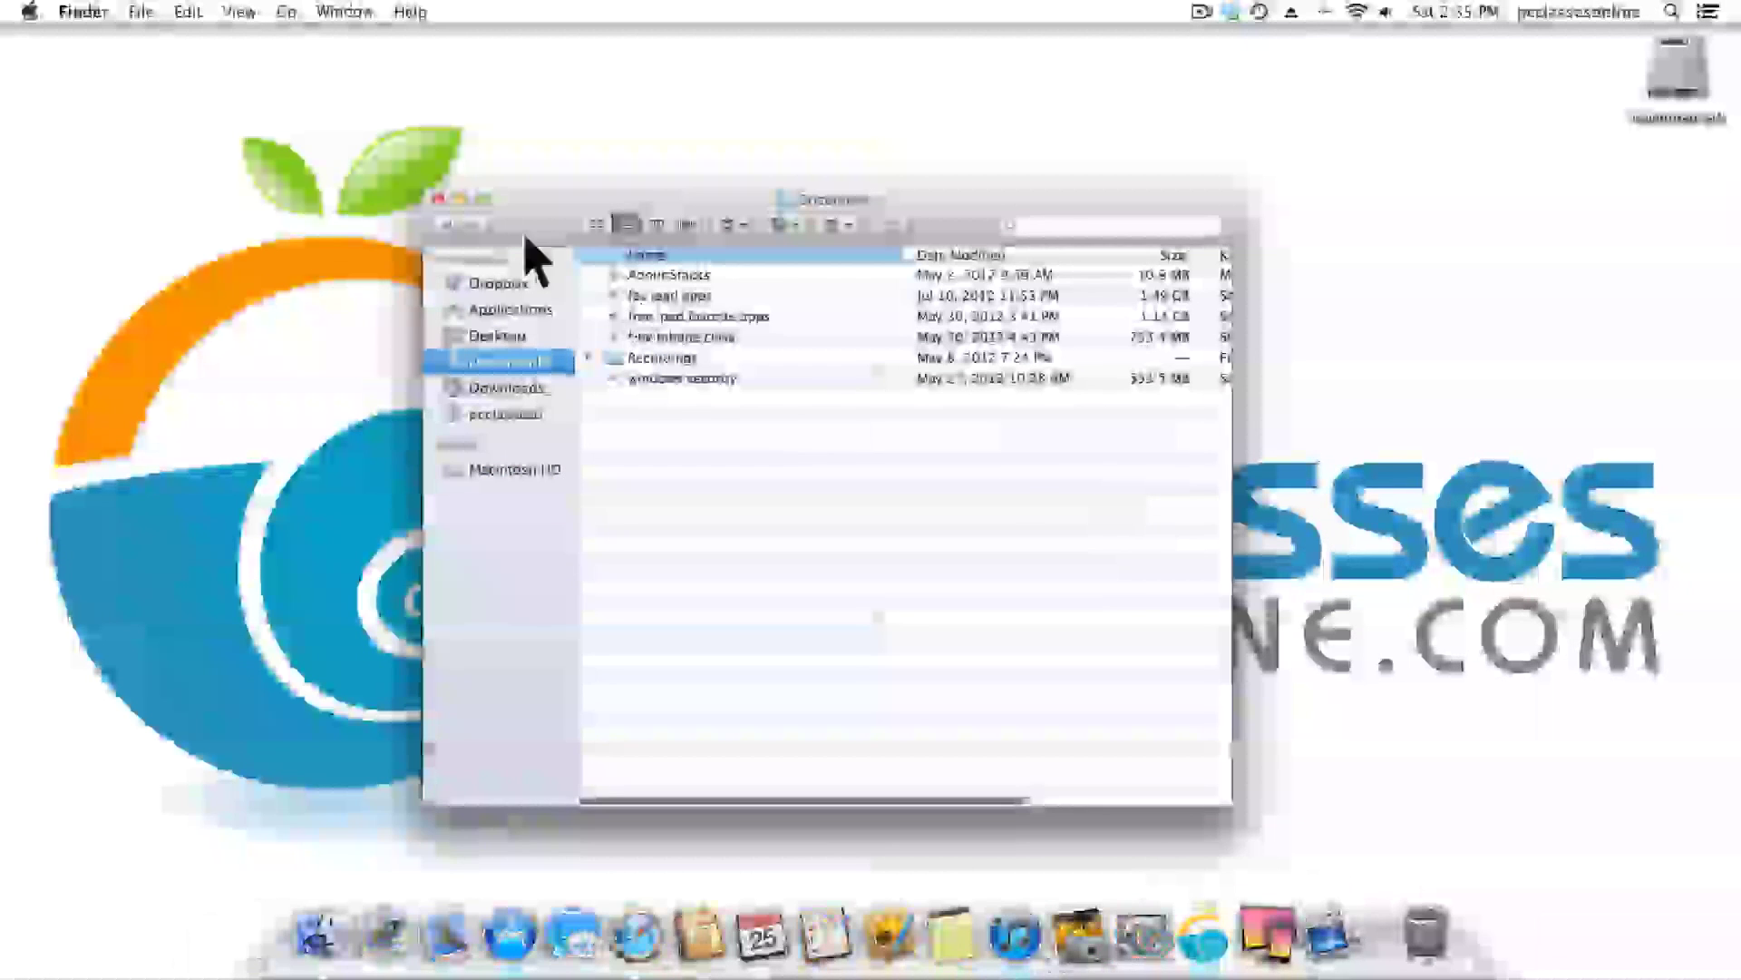
Zoom the Documents window to fit its contents and return it to its previous size, twice.
click(482, 198)
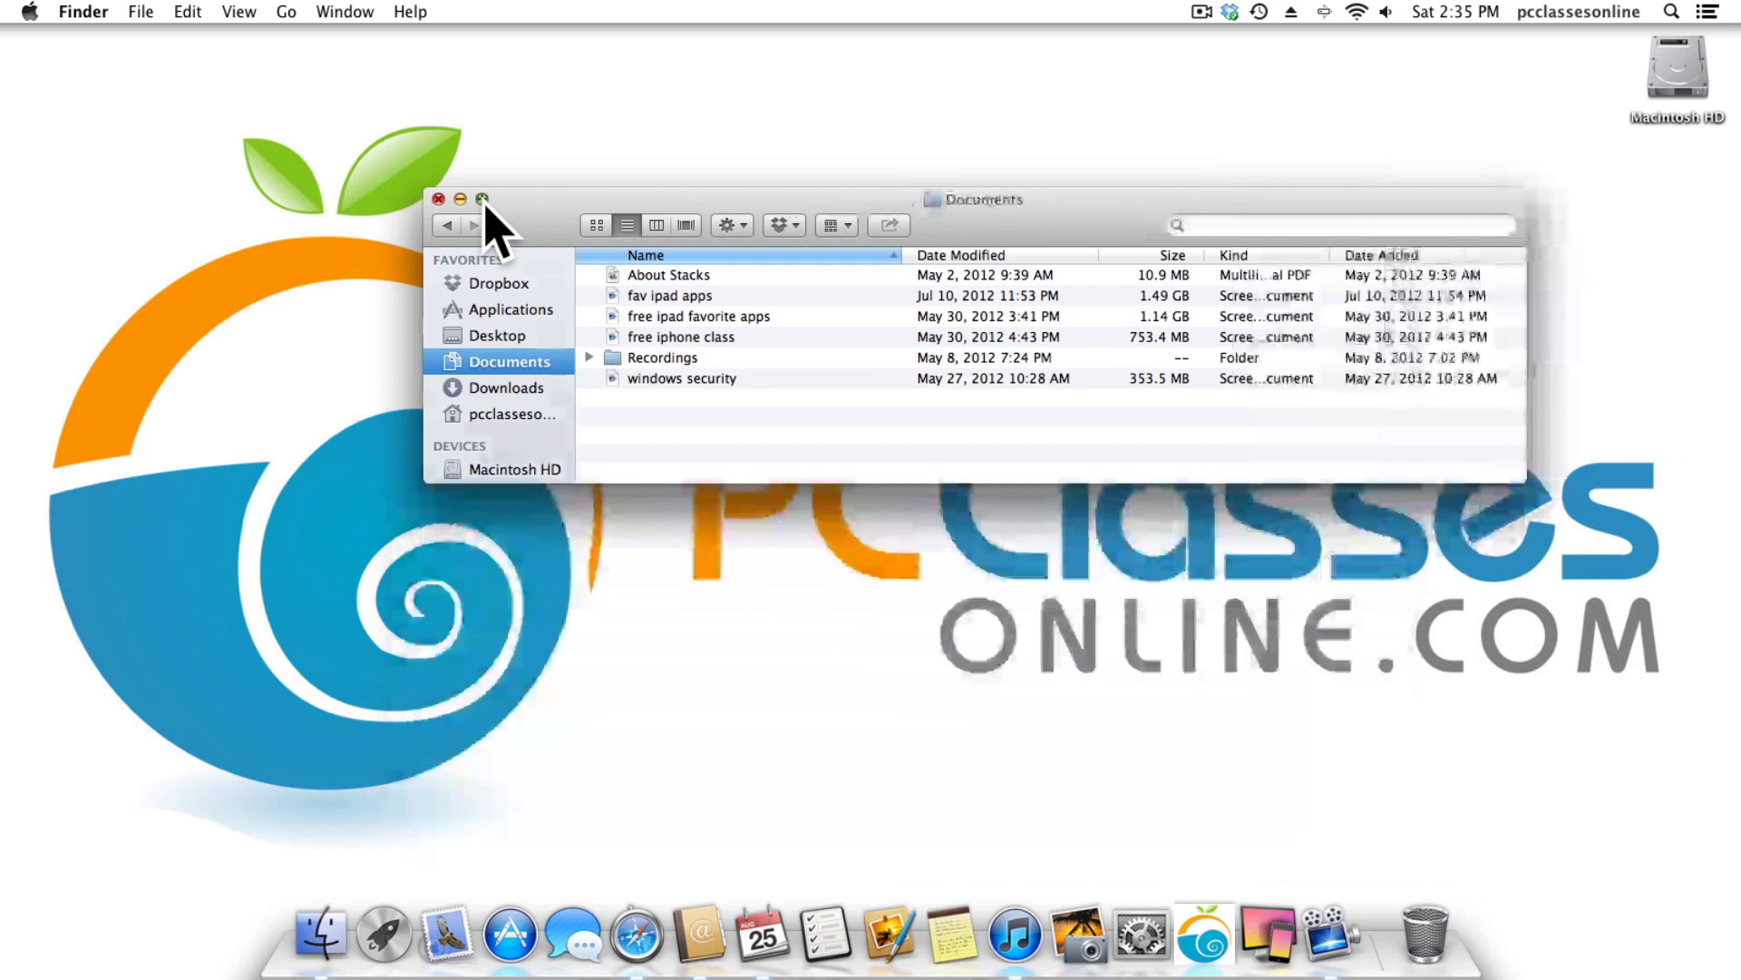
click(483, 199)
click(484, 200)
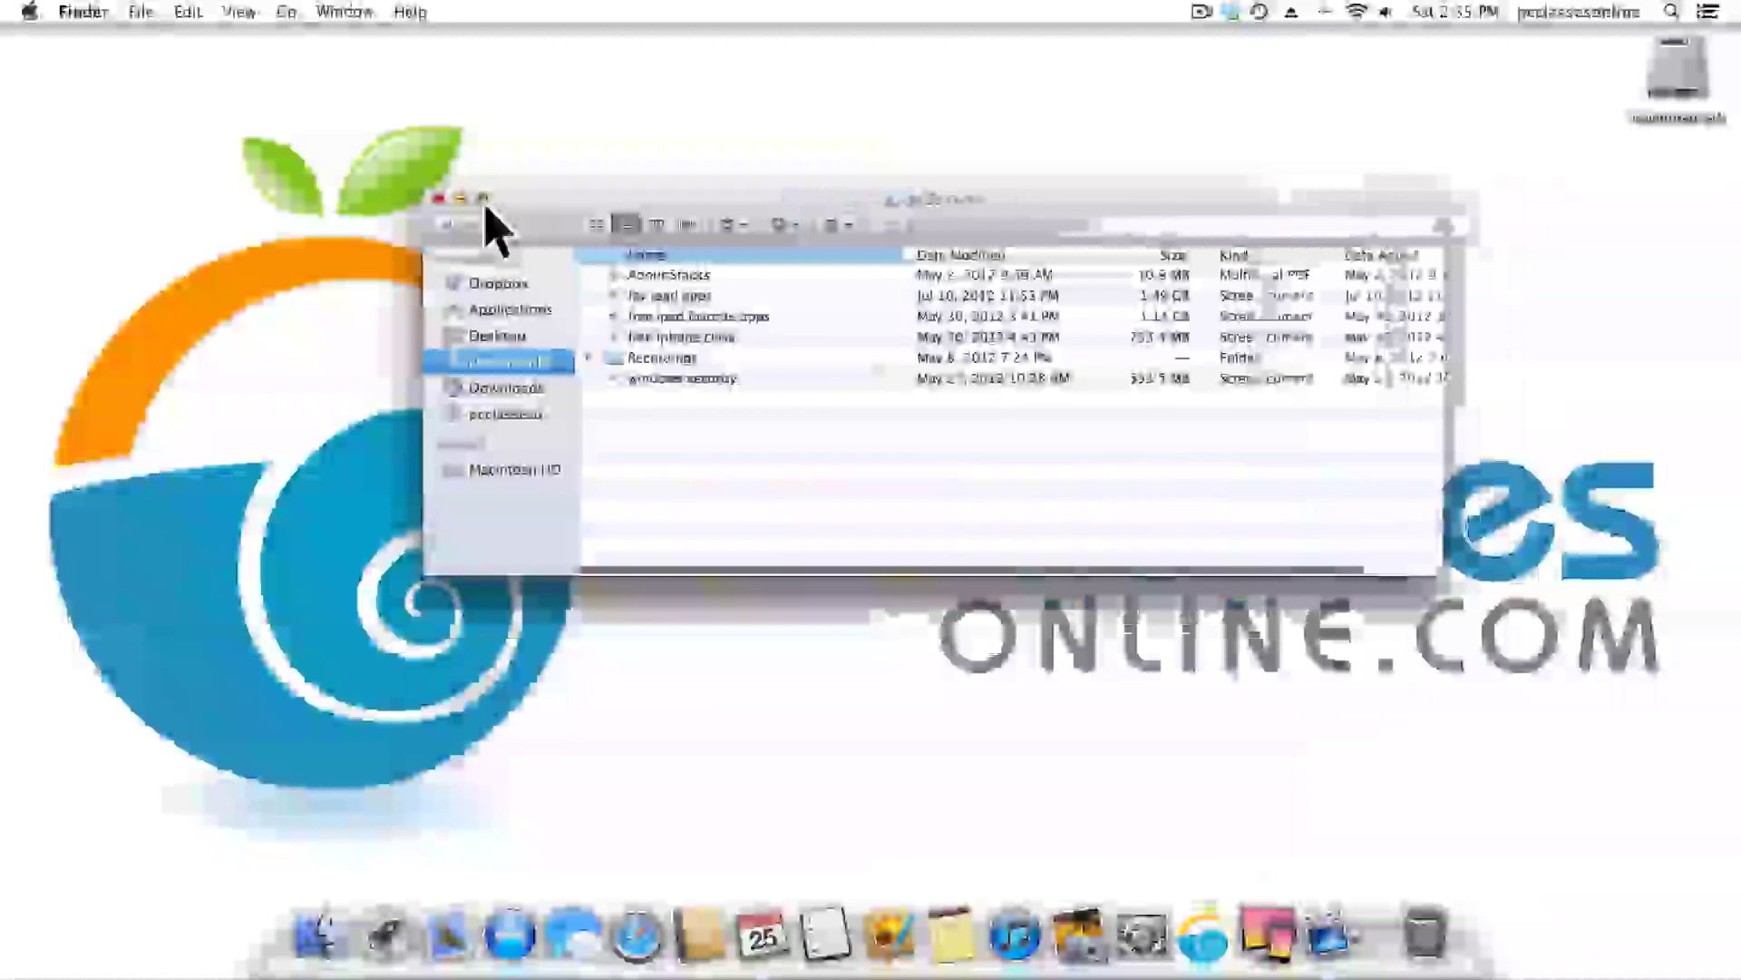
click(484, 200)
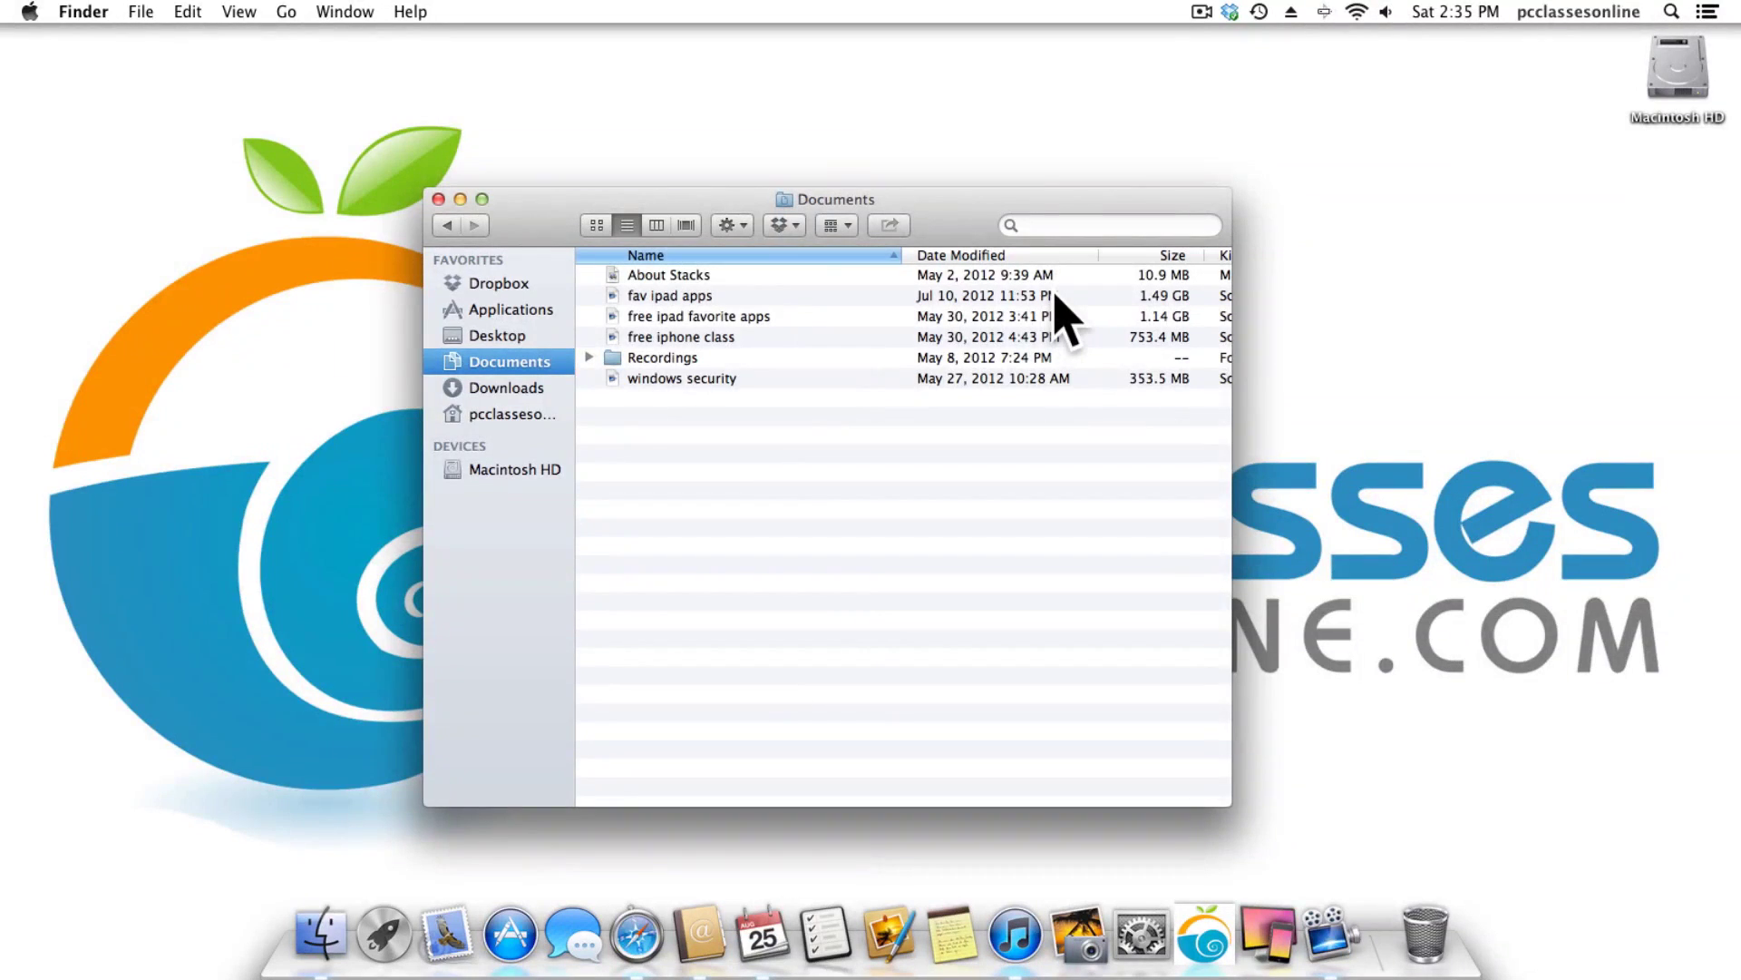
Sort the Documents list by Date Modified and by Name, reverse the name order and back, and close the window.
click(1043, 256)
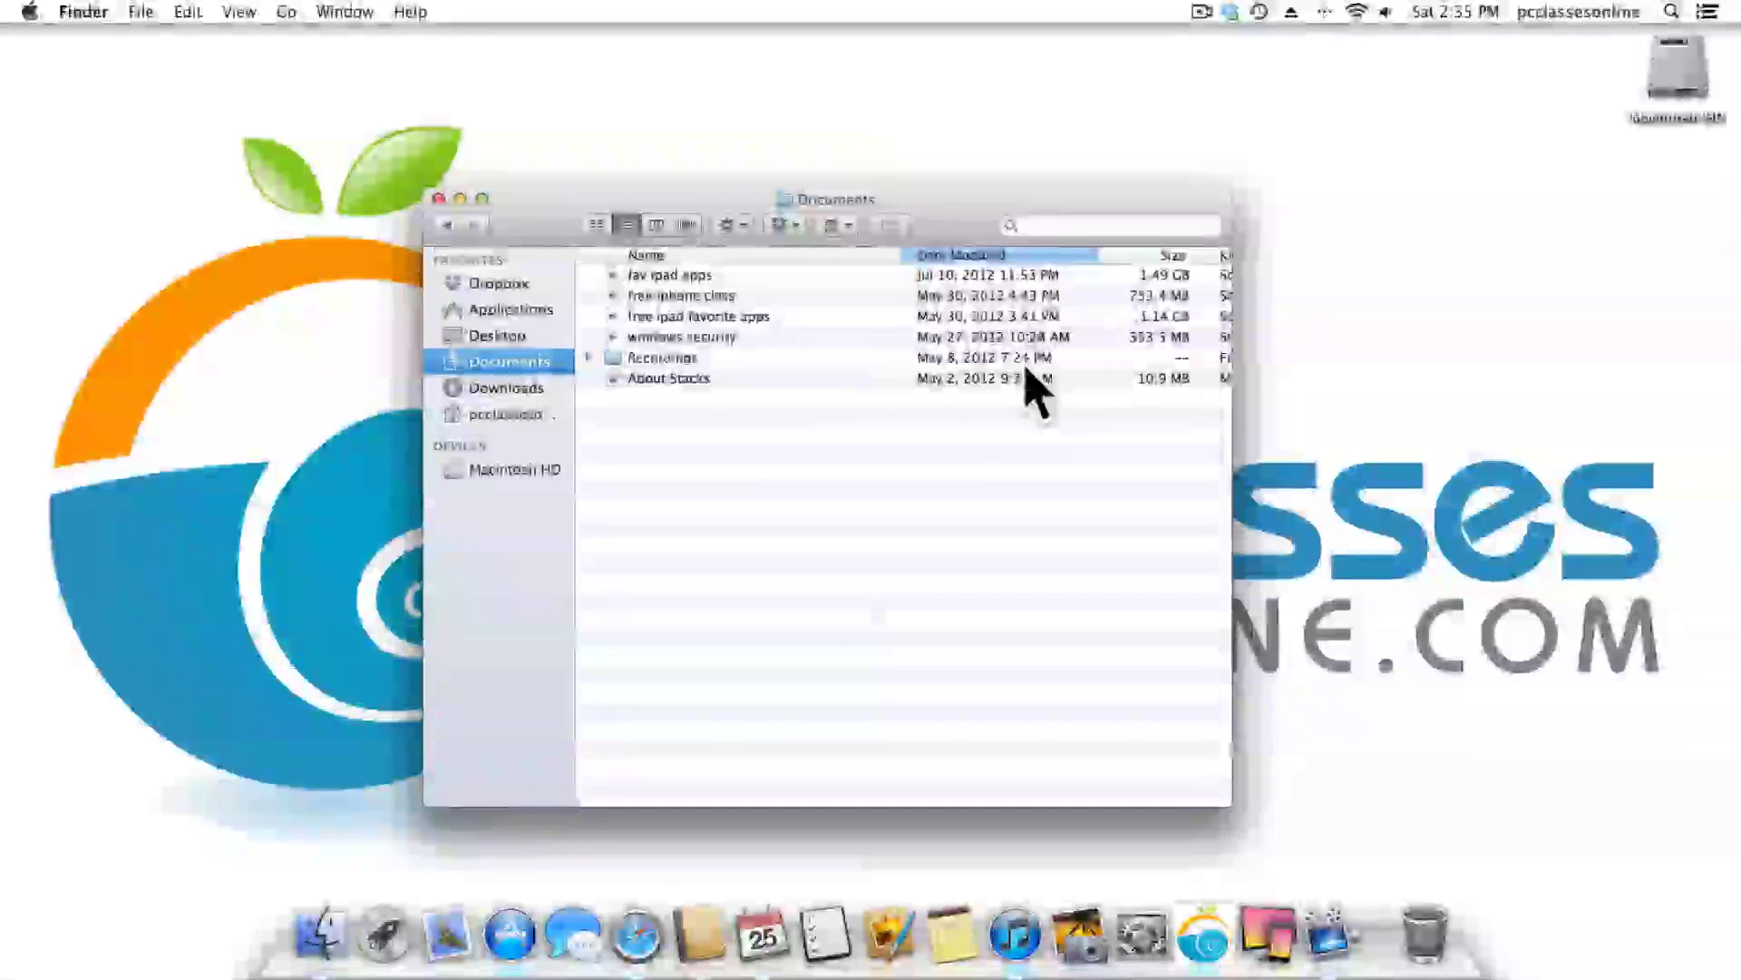
click(660, 256)
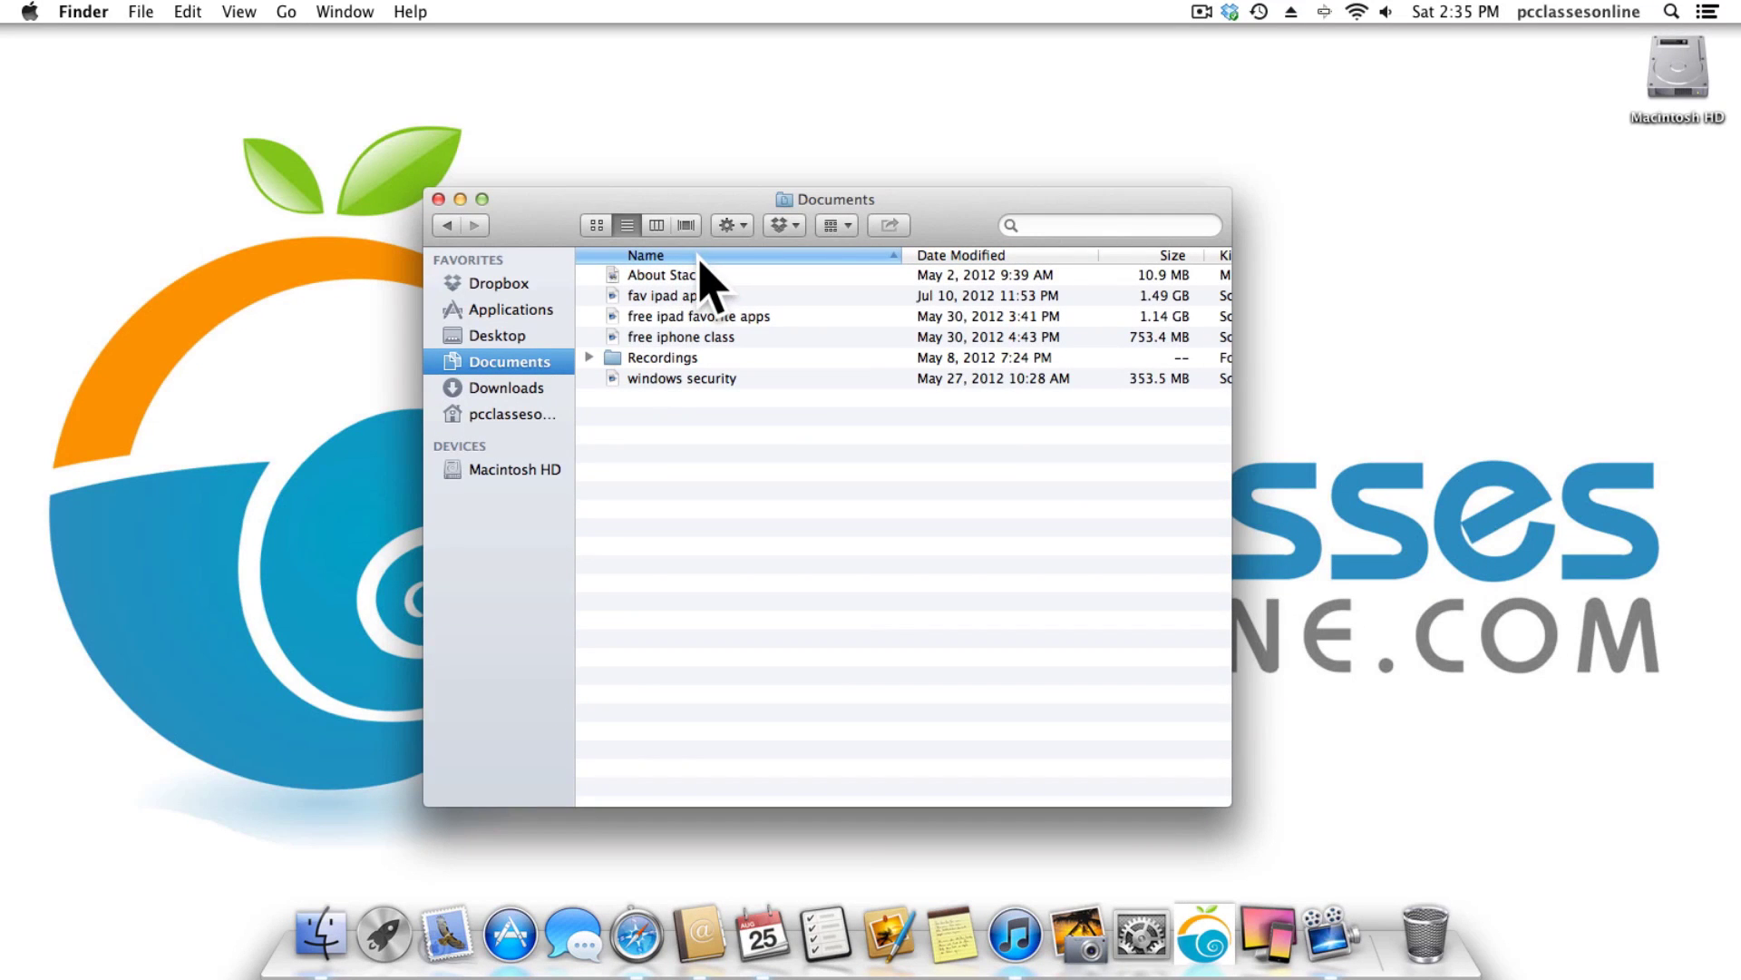
click(697, 257)
click(698, 257)
click(439, 199)
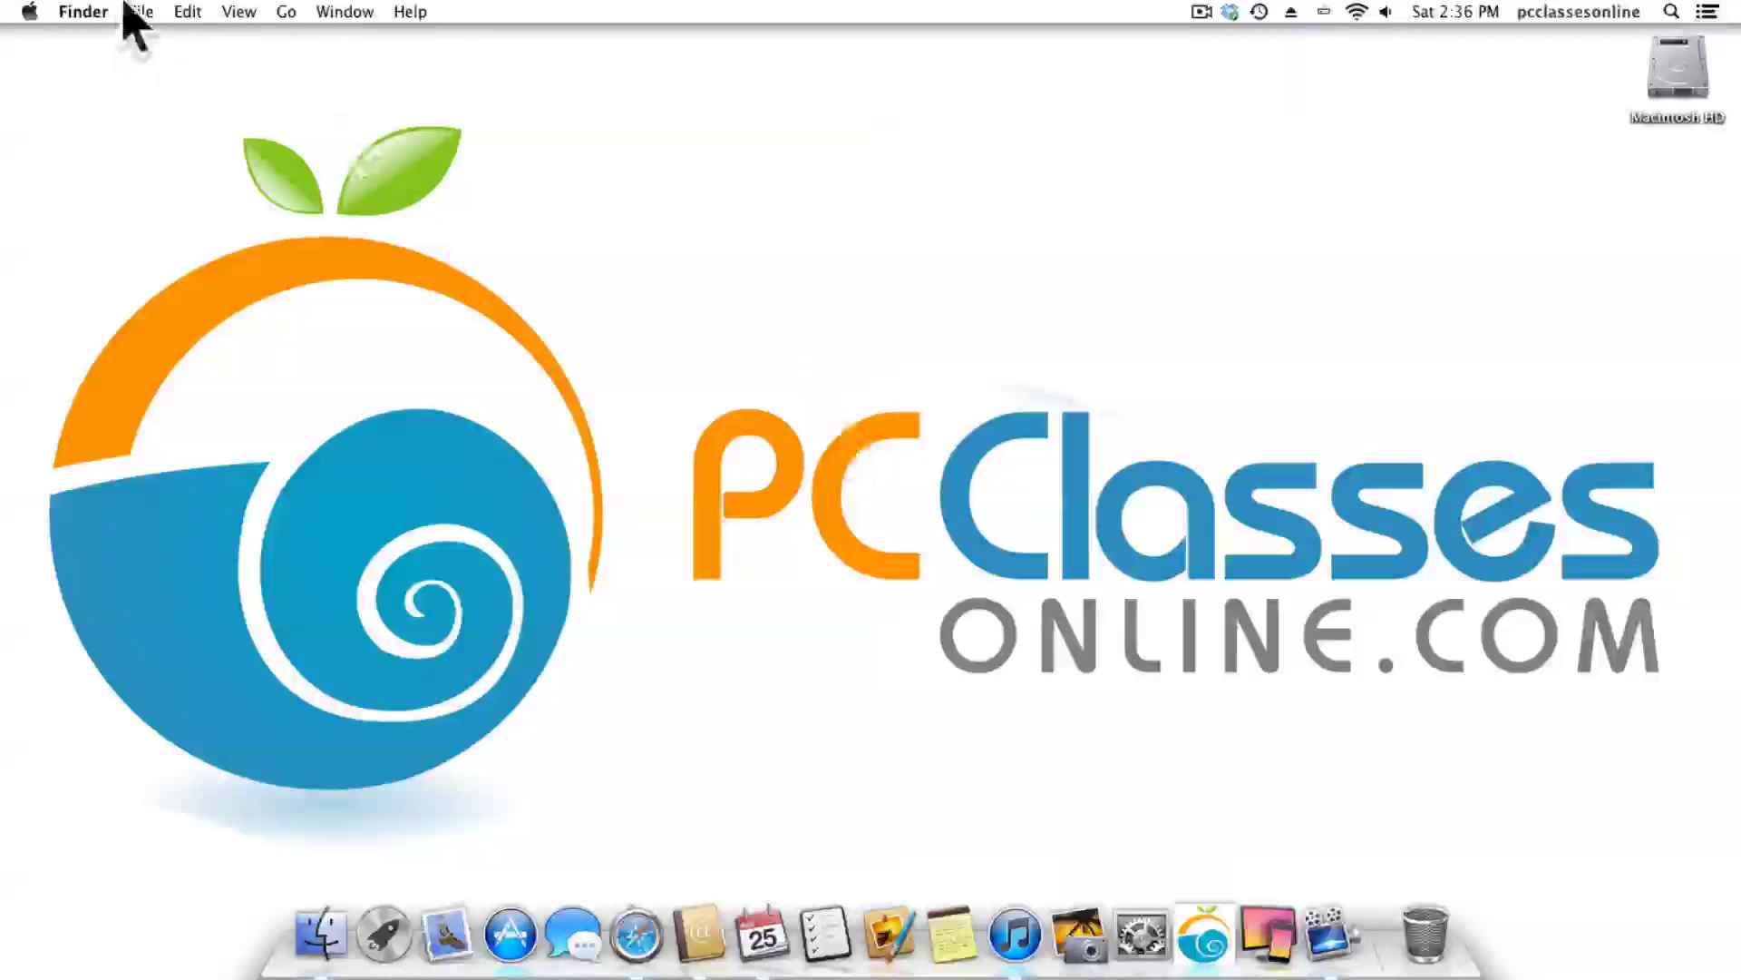
Open the Desktop & Screen Saver settings in System Preferences and browse the Apple, iPhoto and folder picture sources.
click(27, 11)
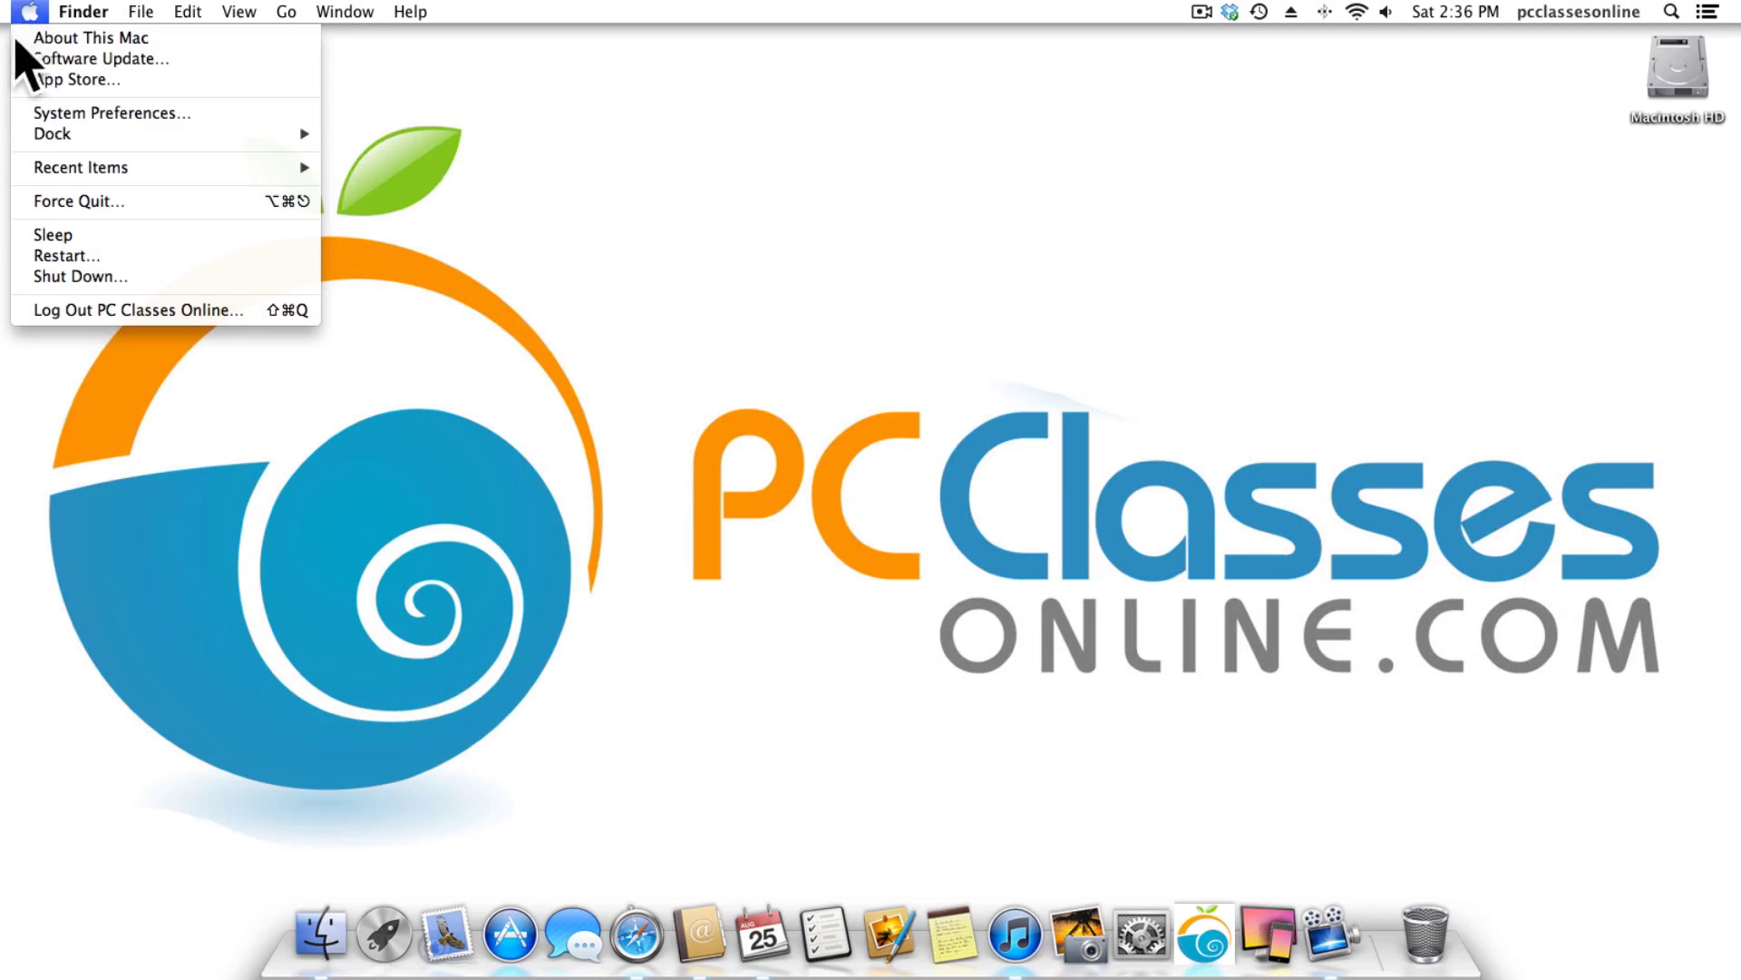
click(19, 114)
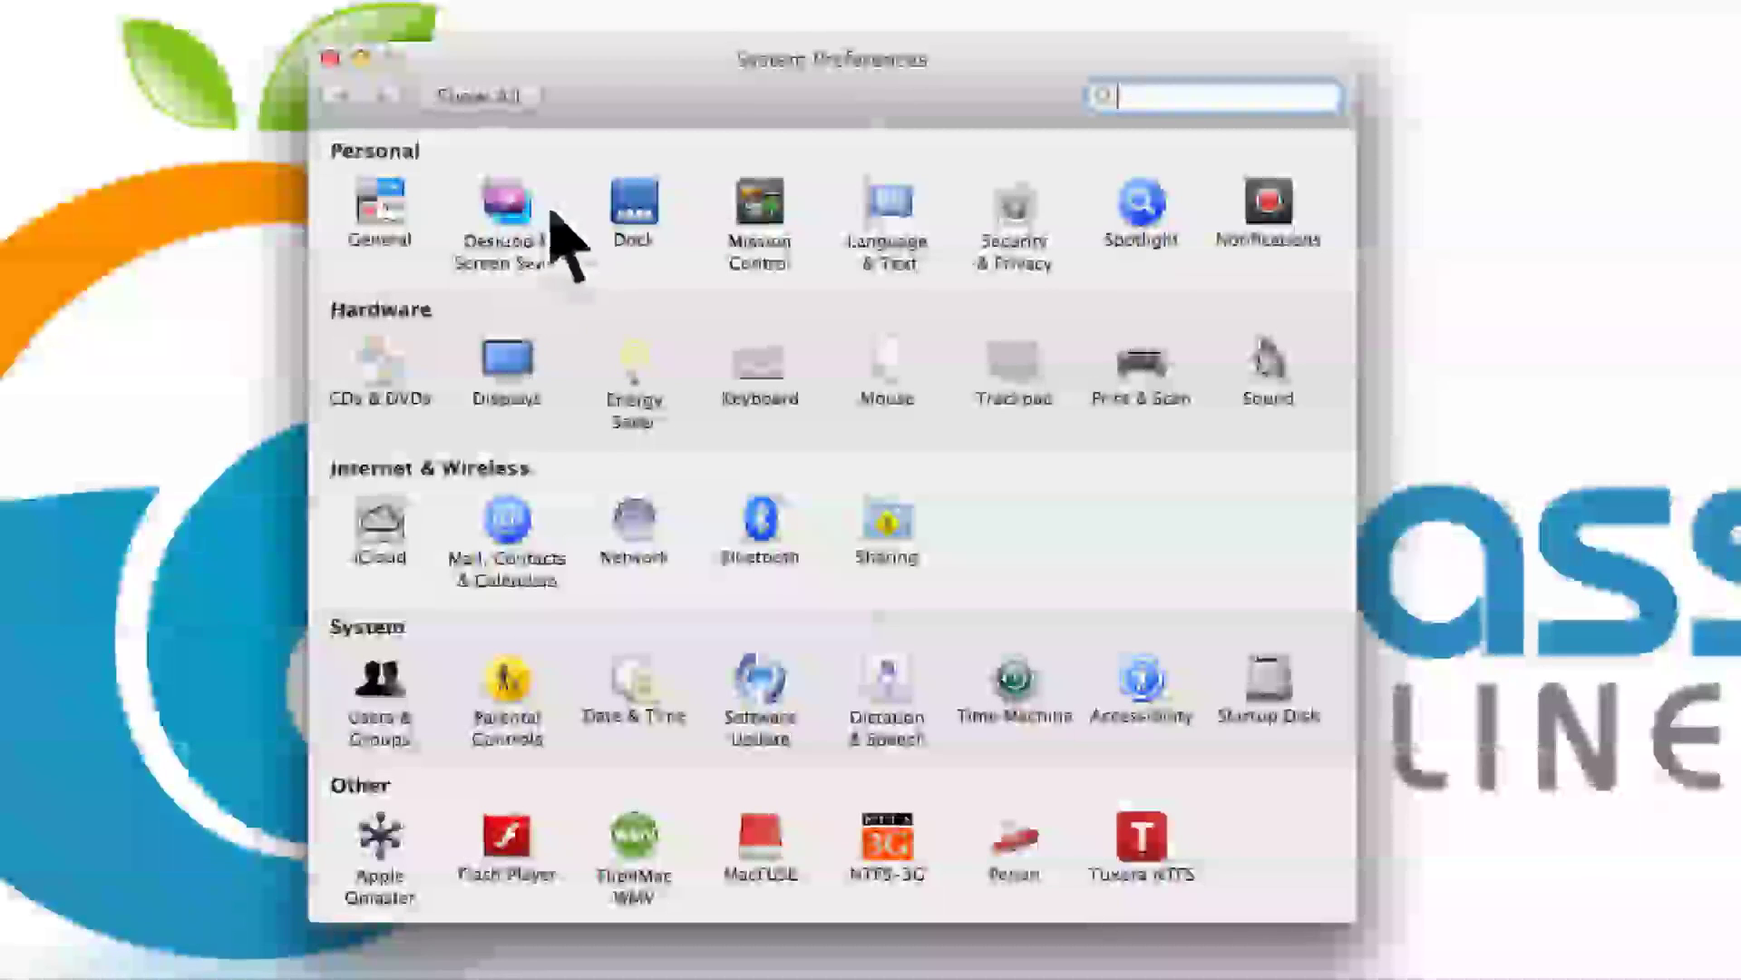
click(523, 265)
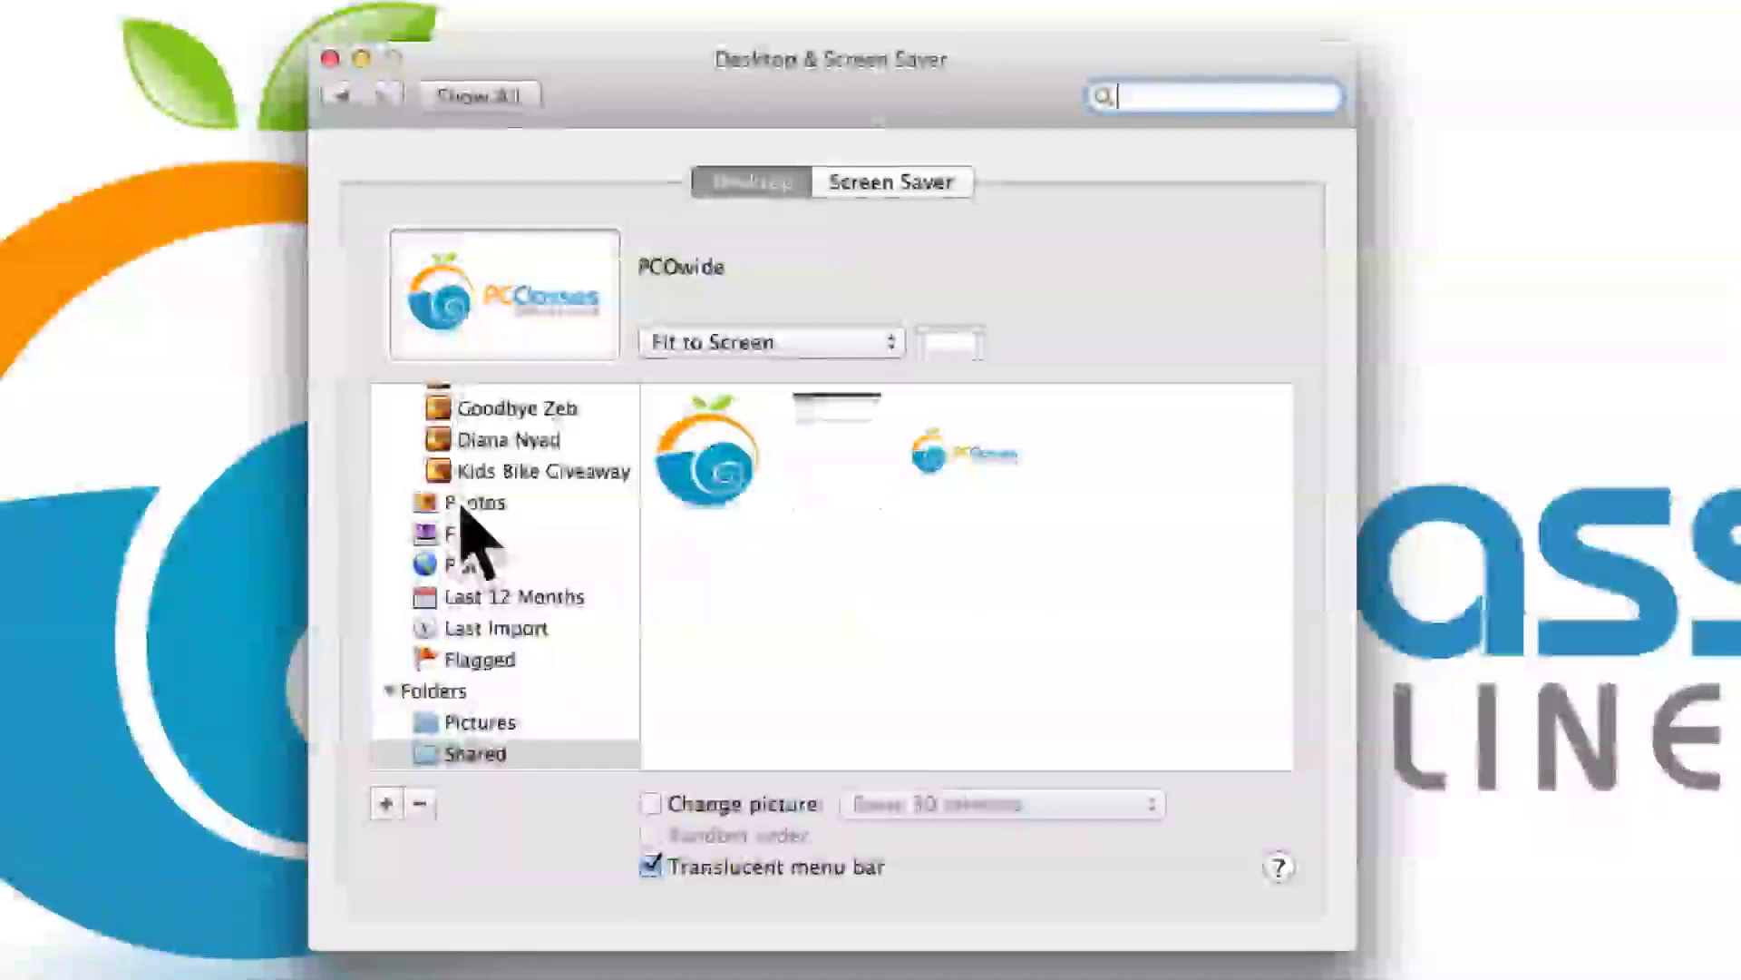
scroll(472, 535, up, 4)
scroll(472, 535, up, 6)
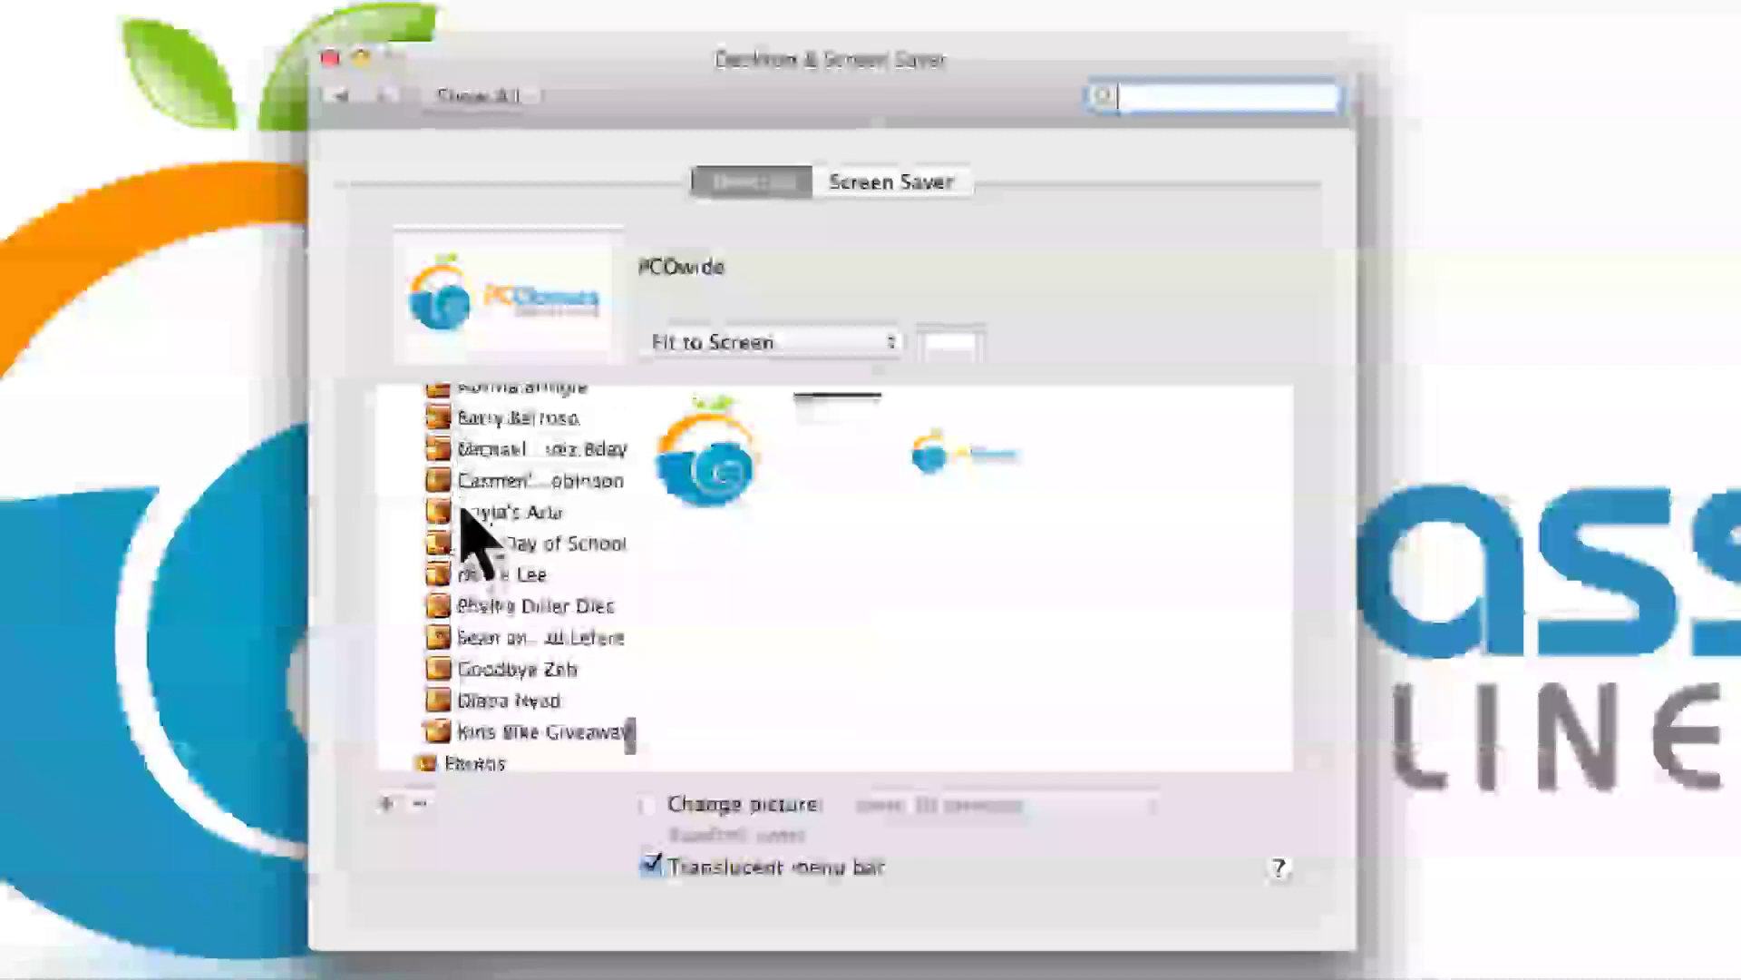
scroll(472, 535, up, 10)
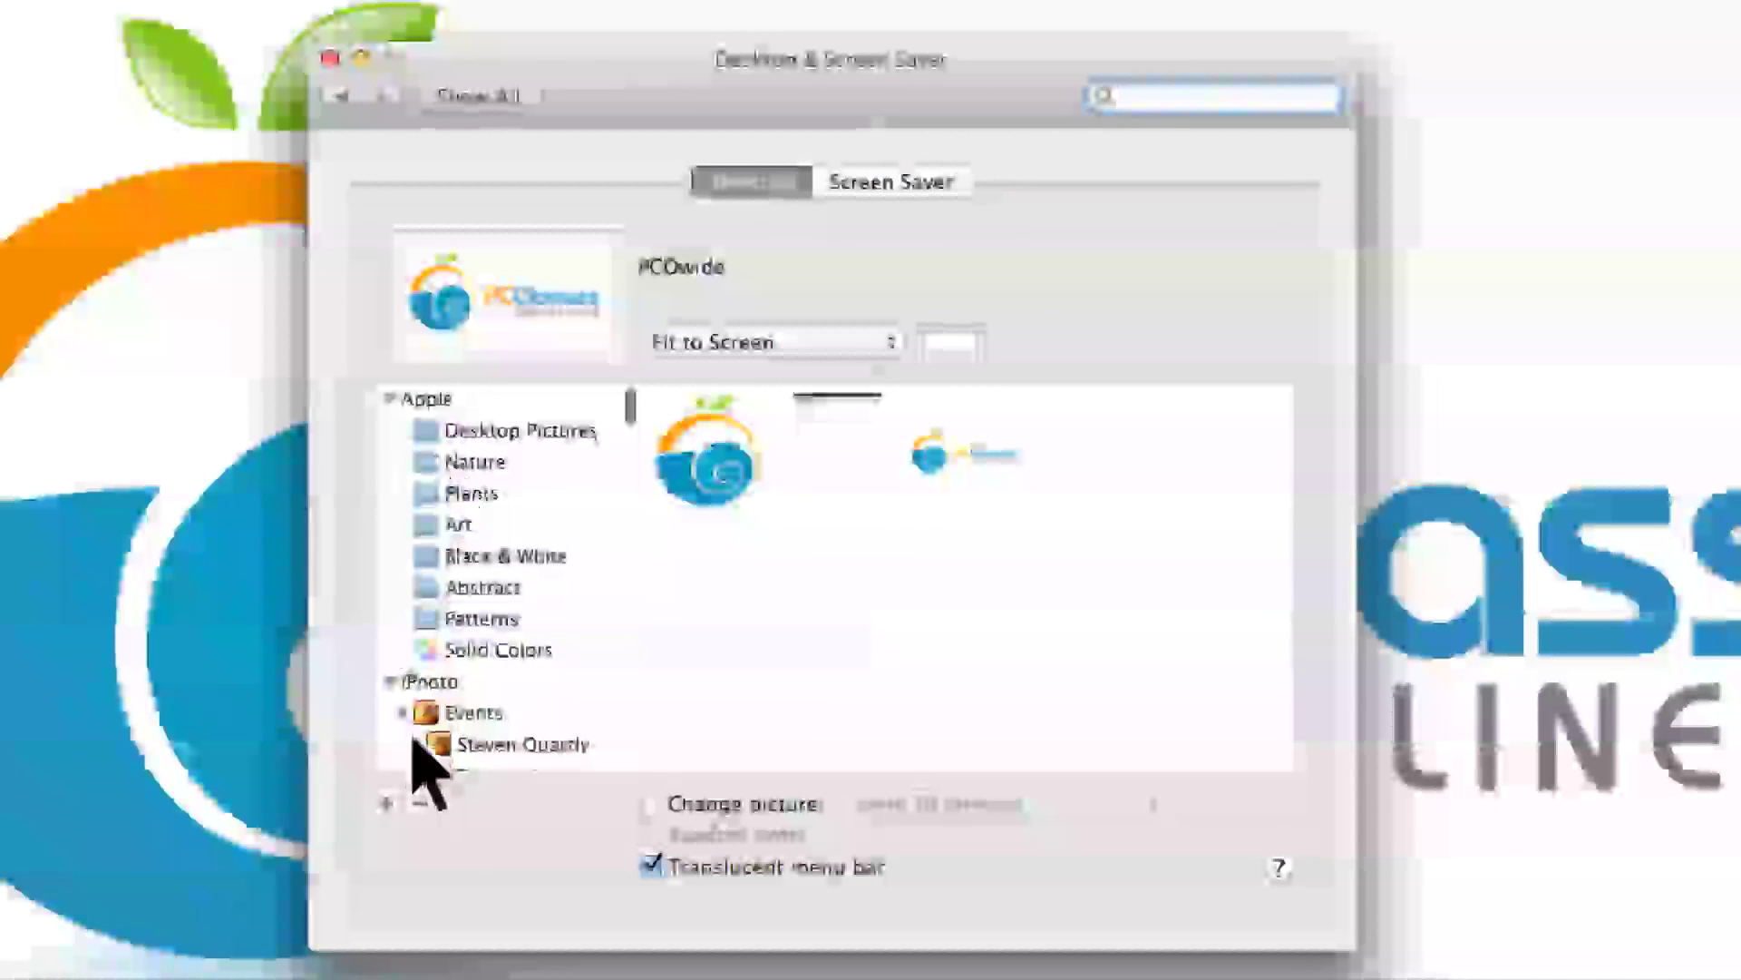
scroll(507, 680, down, 5)
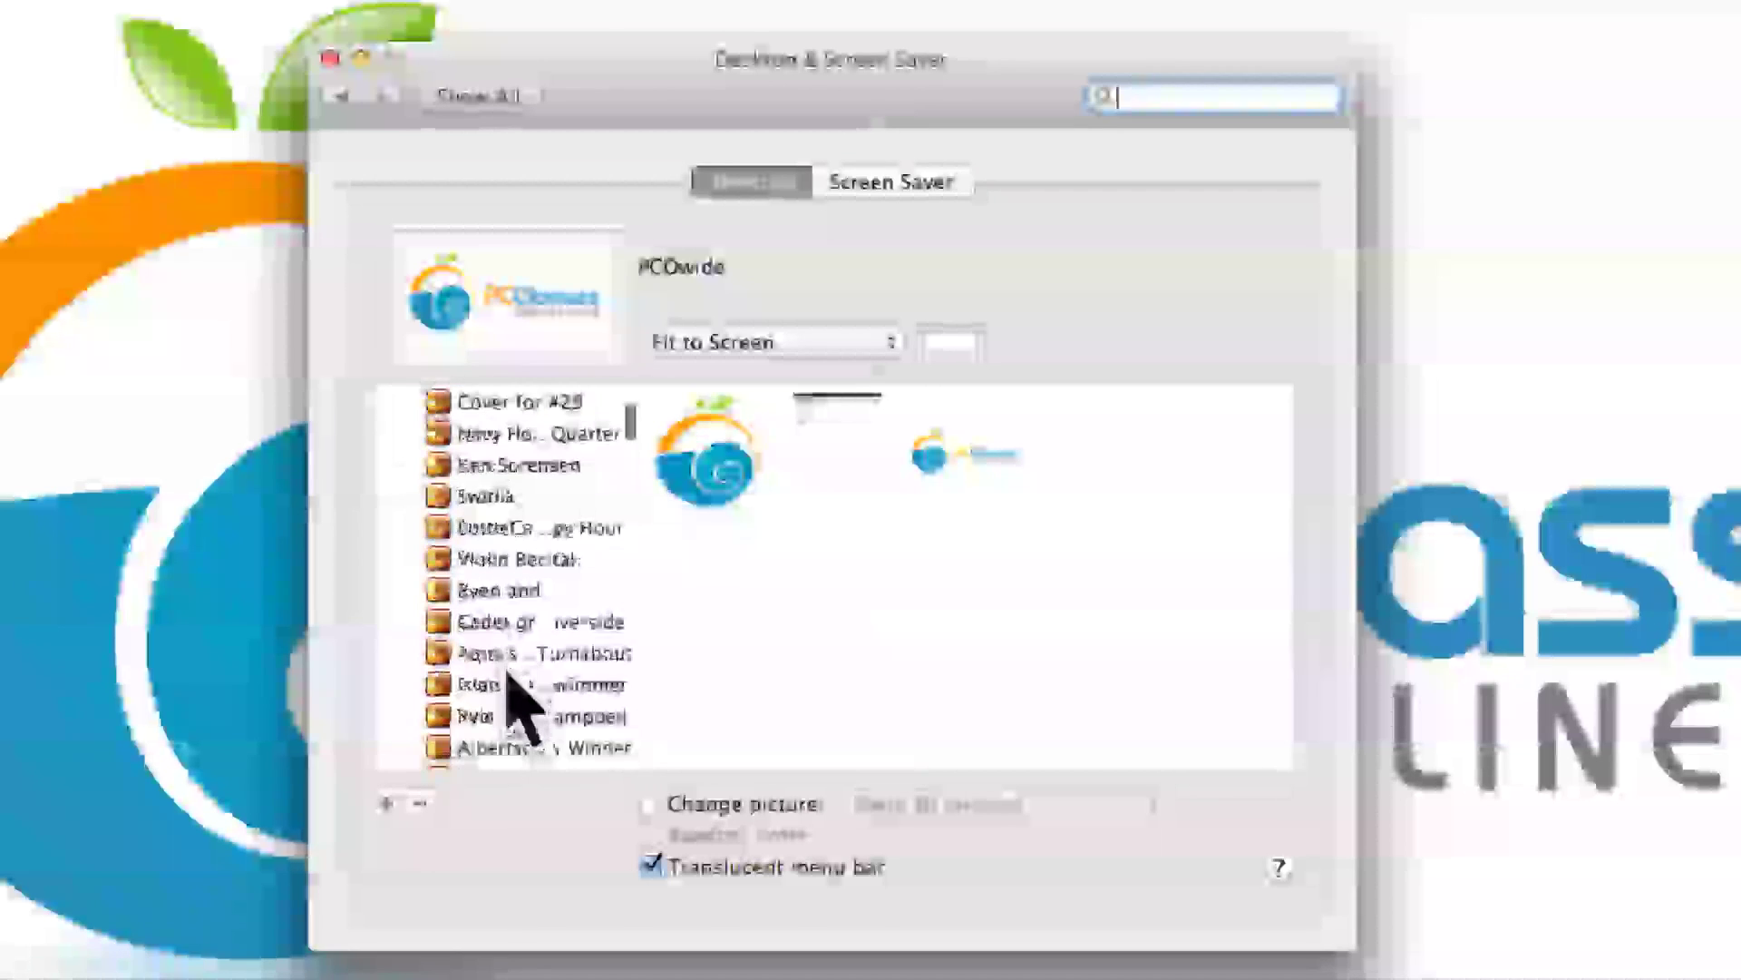
scroll(507, 680, up, 3)
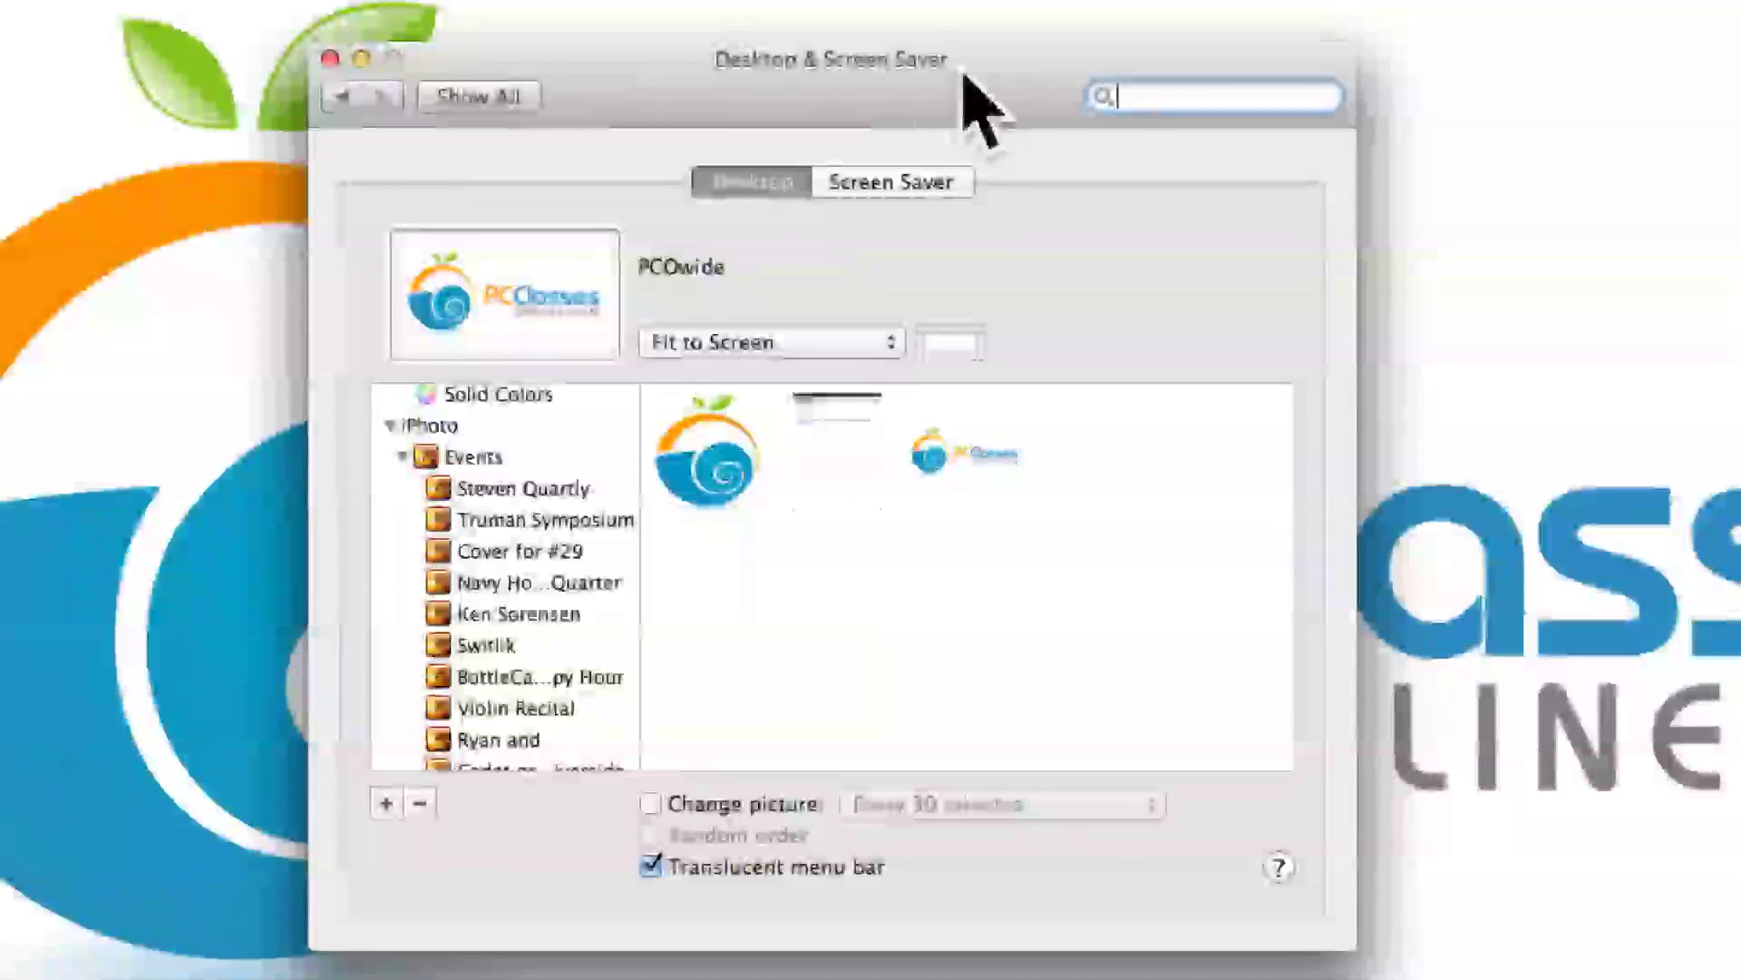
Look through the available slideshows and screen savers, then return to the overview of all preferences.
click(934, 209)
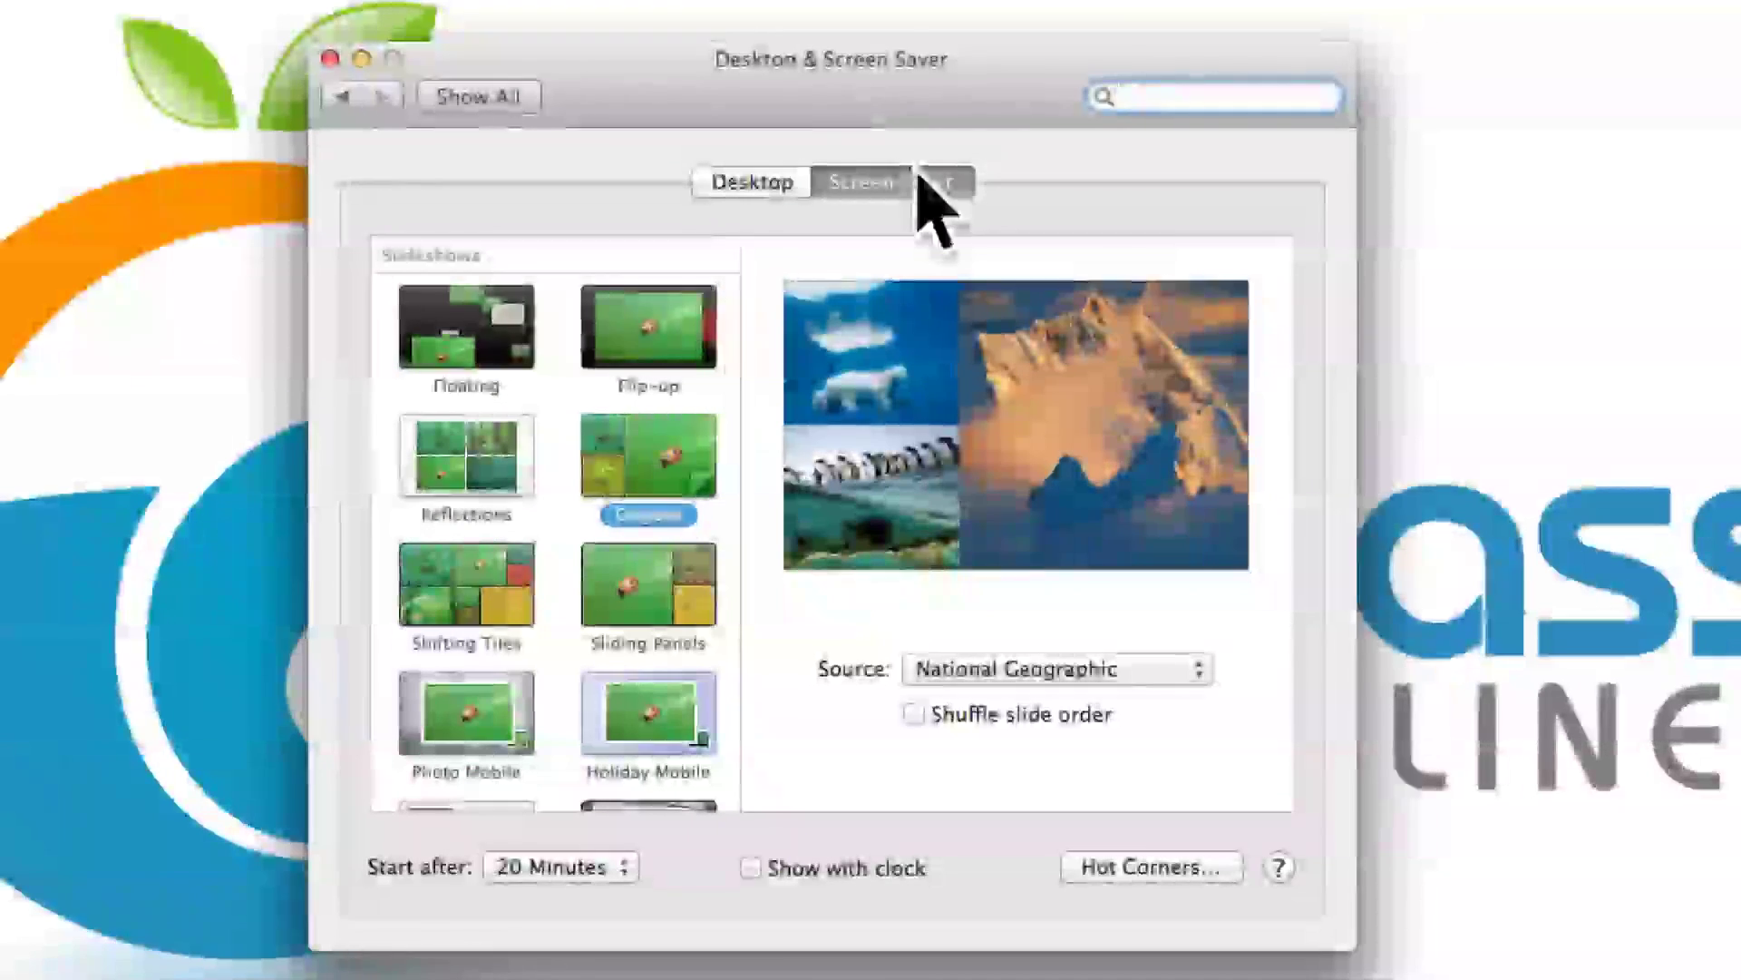
scroll(573, 598, down, 10)
scroll(573, 606, down, 5)
scroll(564, 582, up, 10)
scroll(564, 582, down, 10)
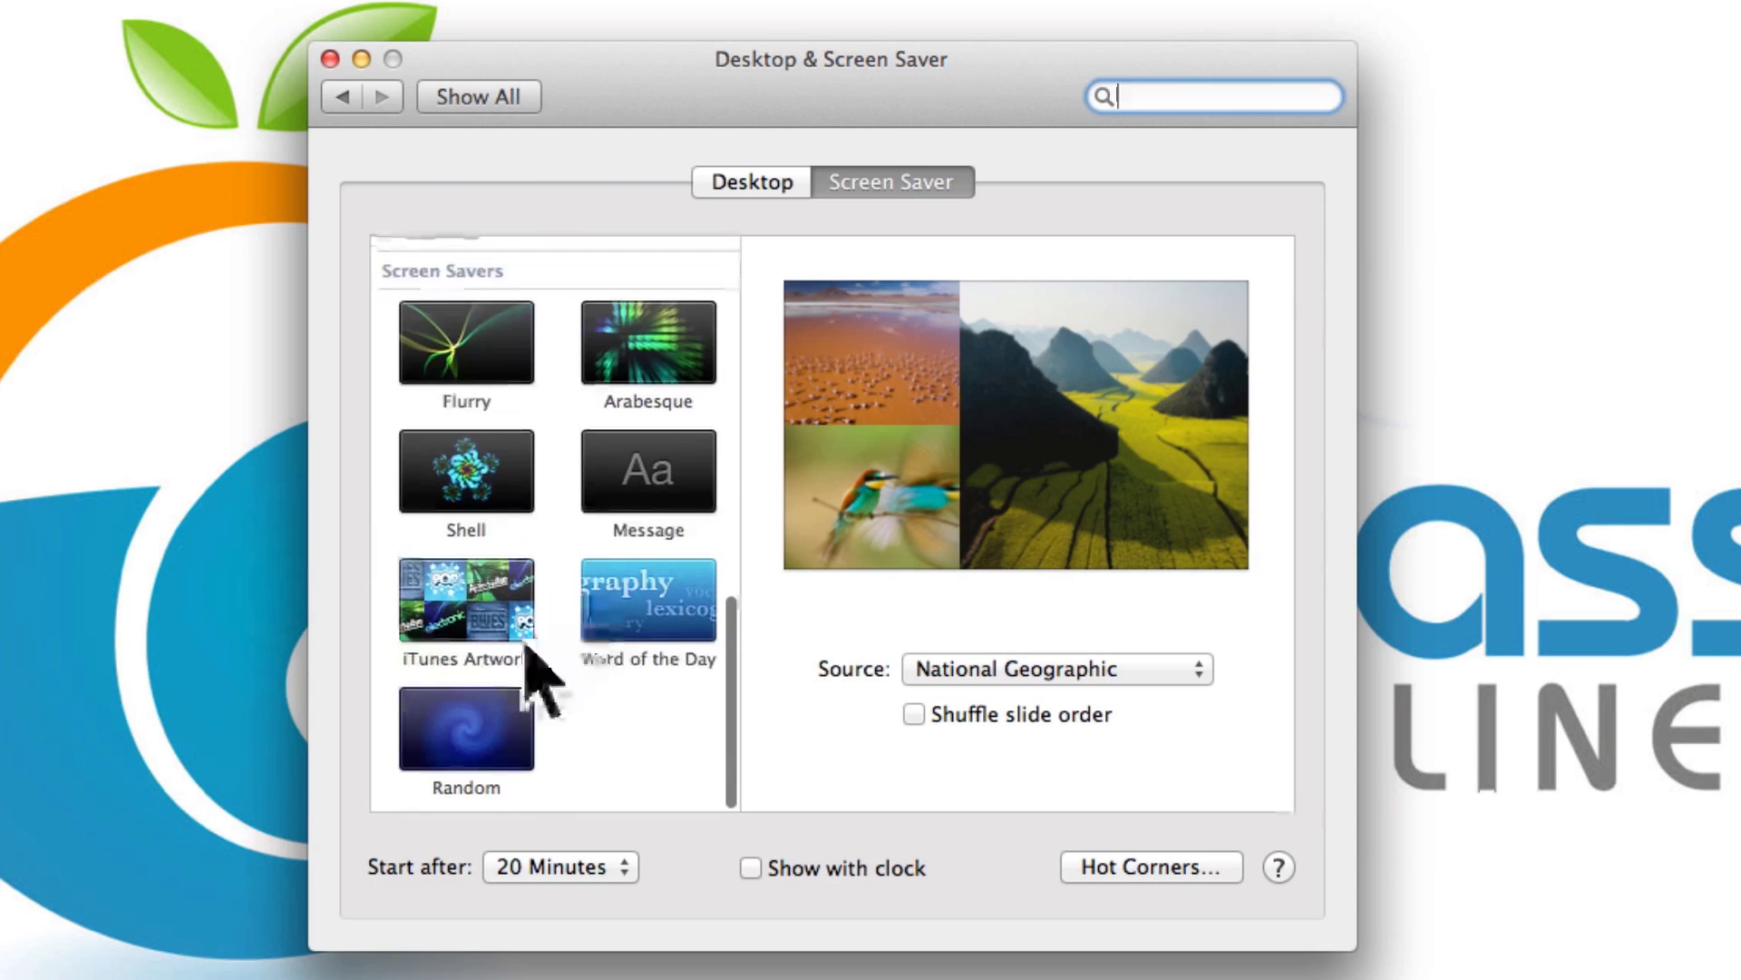
click(468, 97)
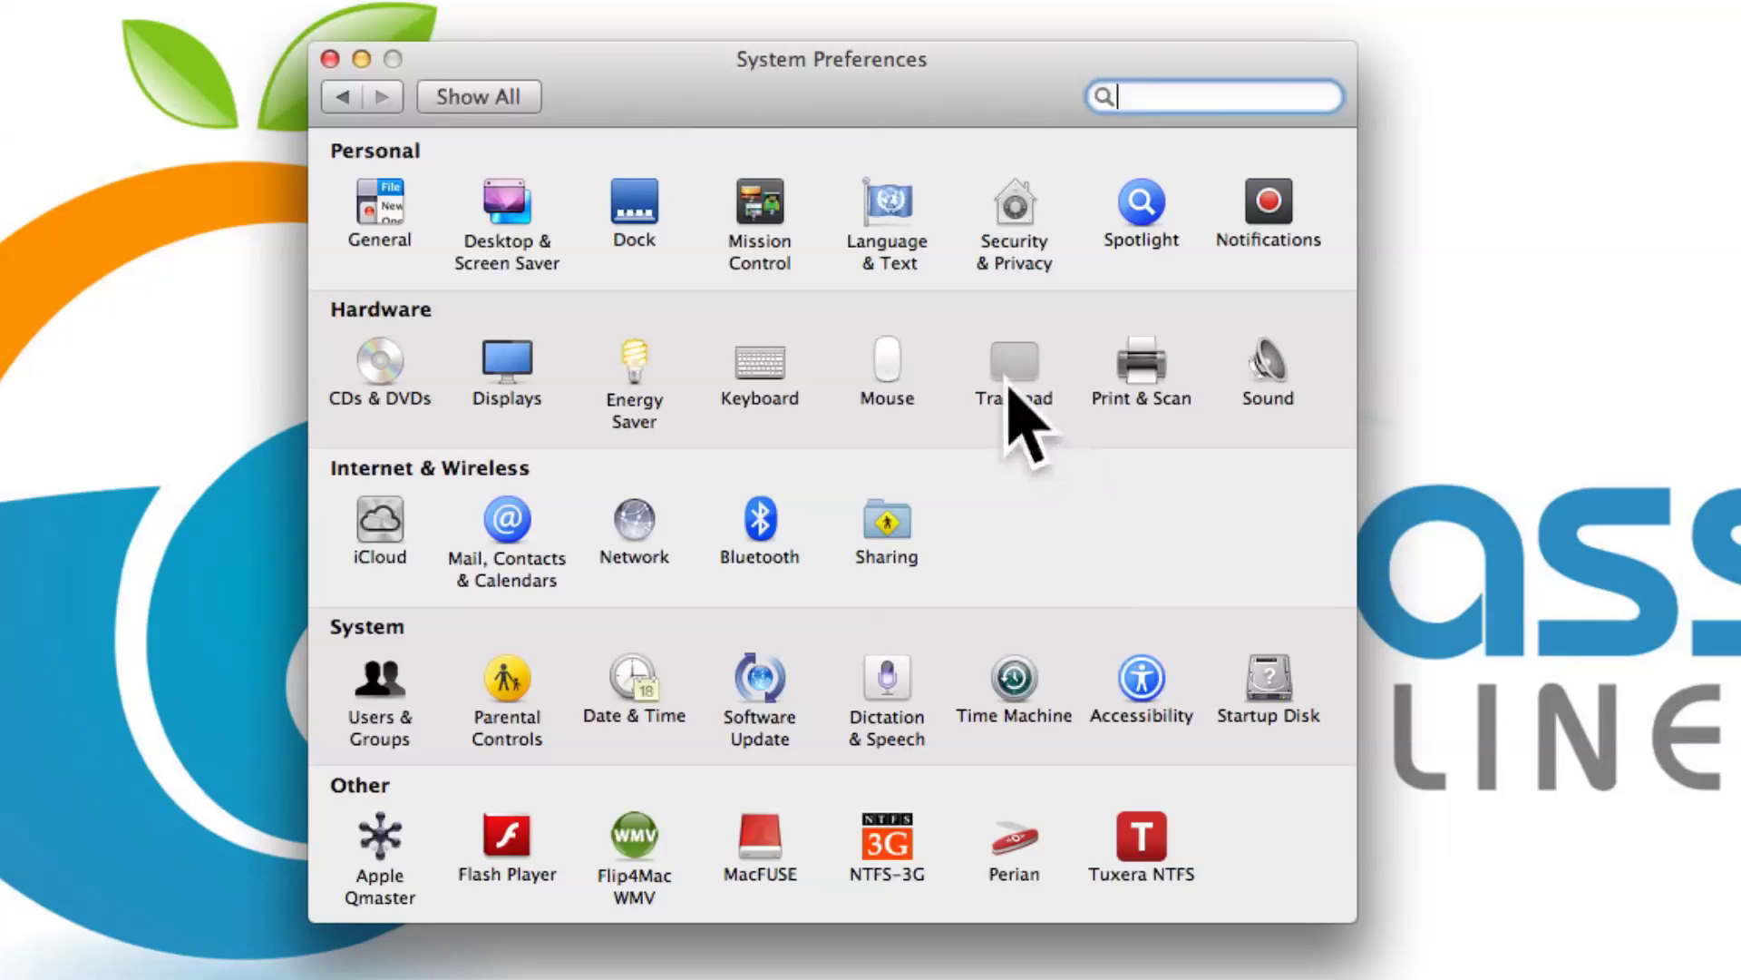
View the Print & Scan settings twice, returning to the overview of all preferences each time.
click(1144, 382)
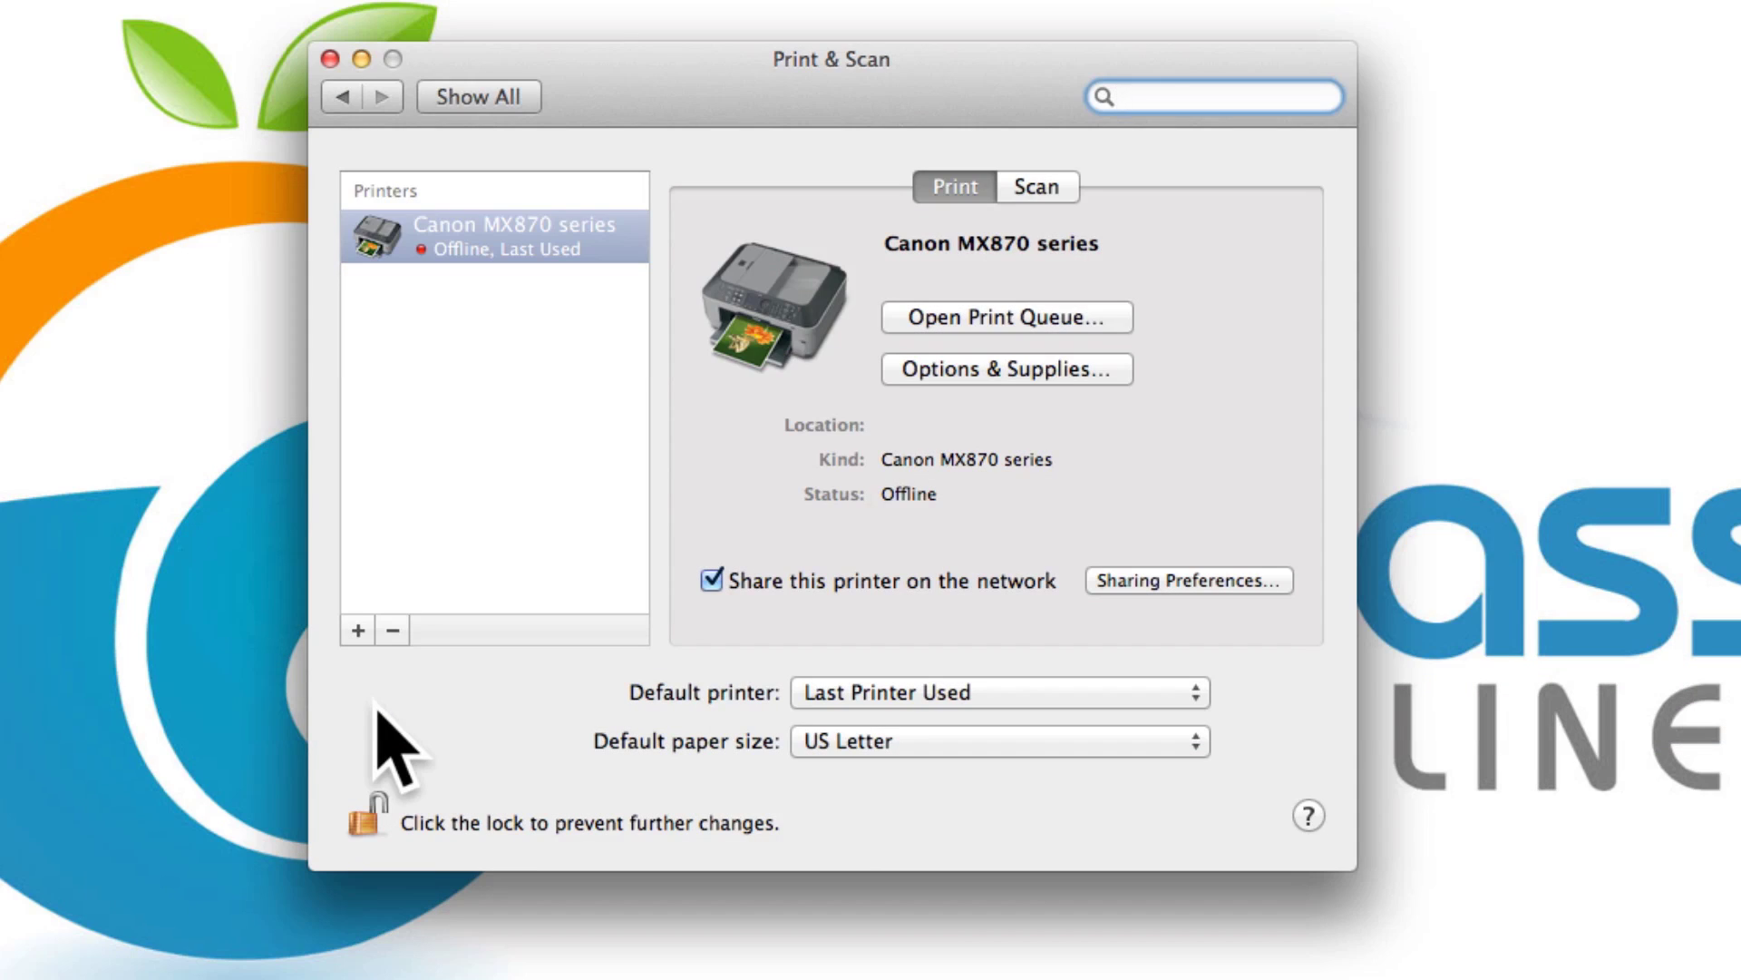
click(465, 101)
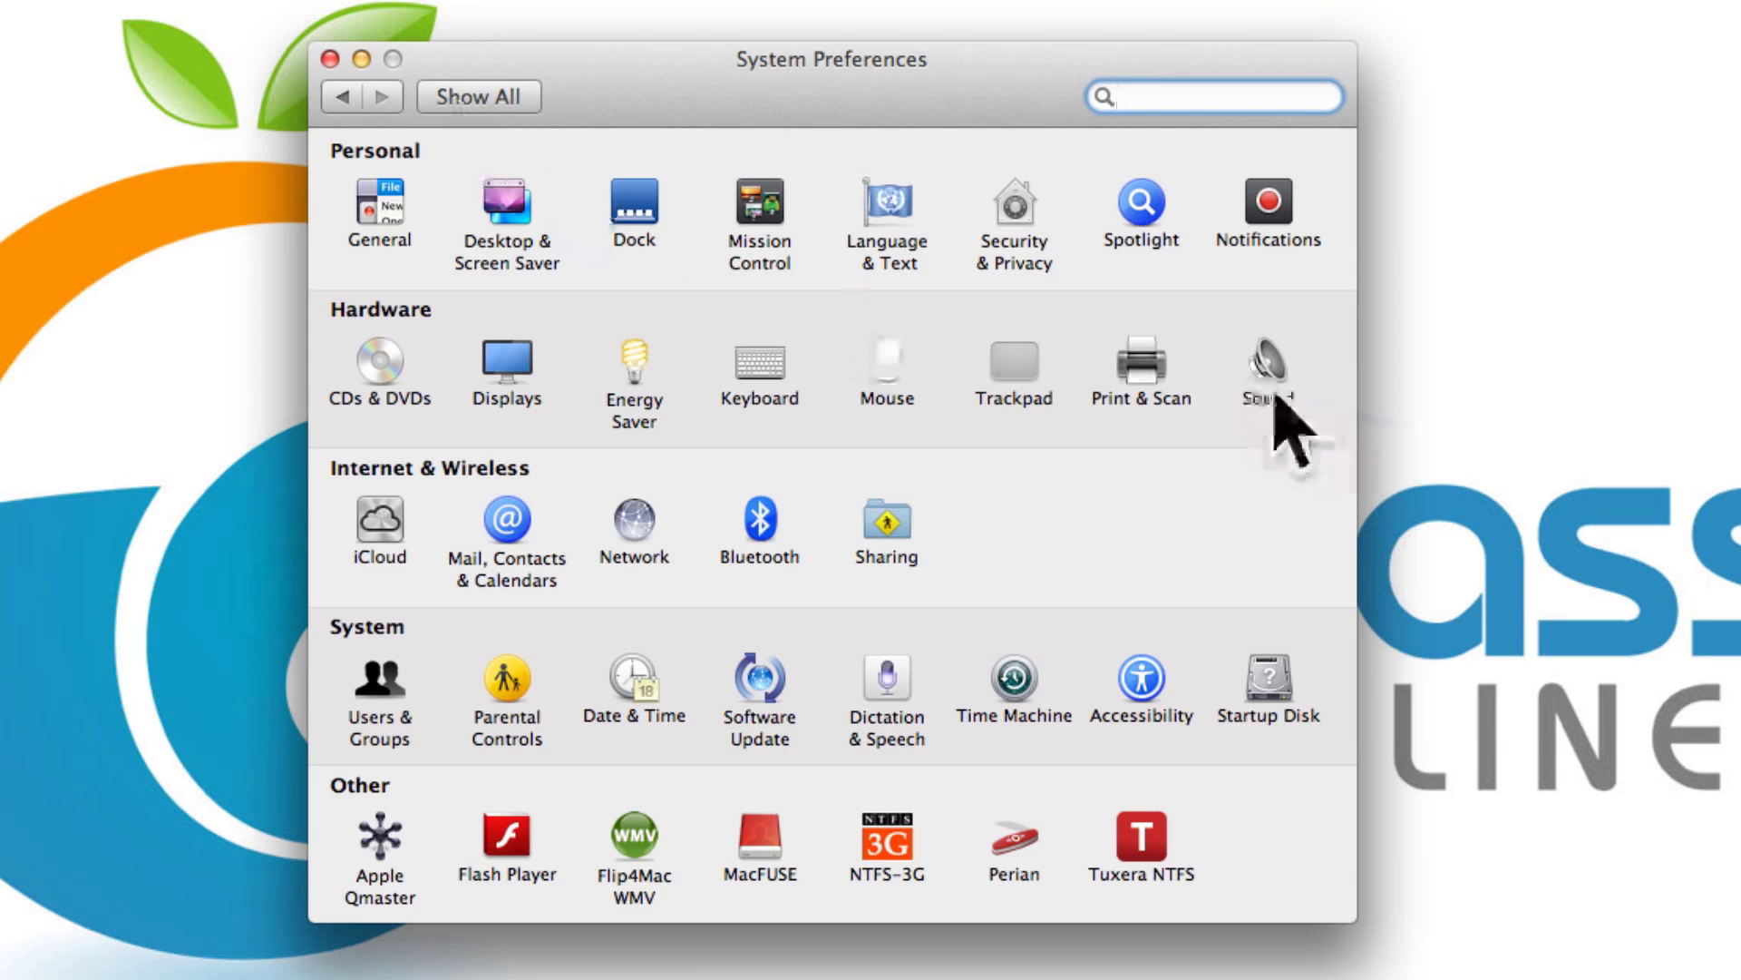
click(1146, 368)
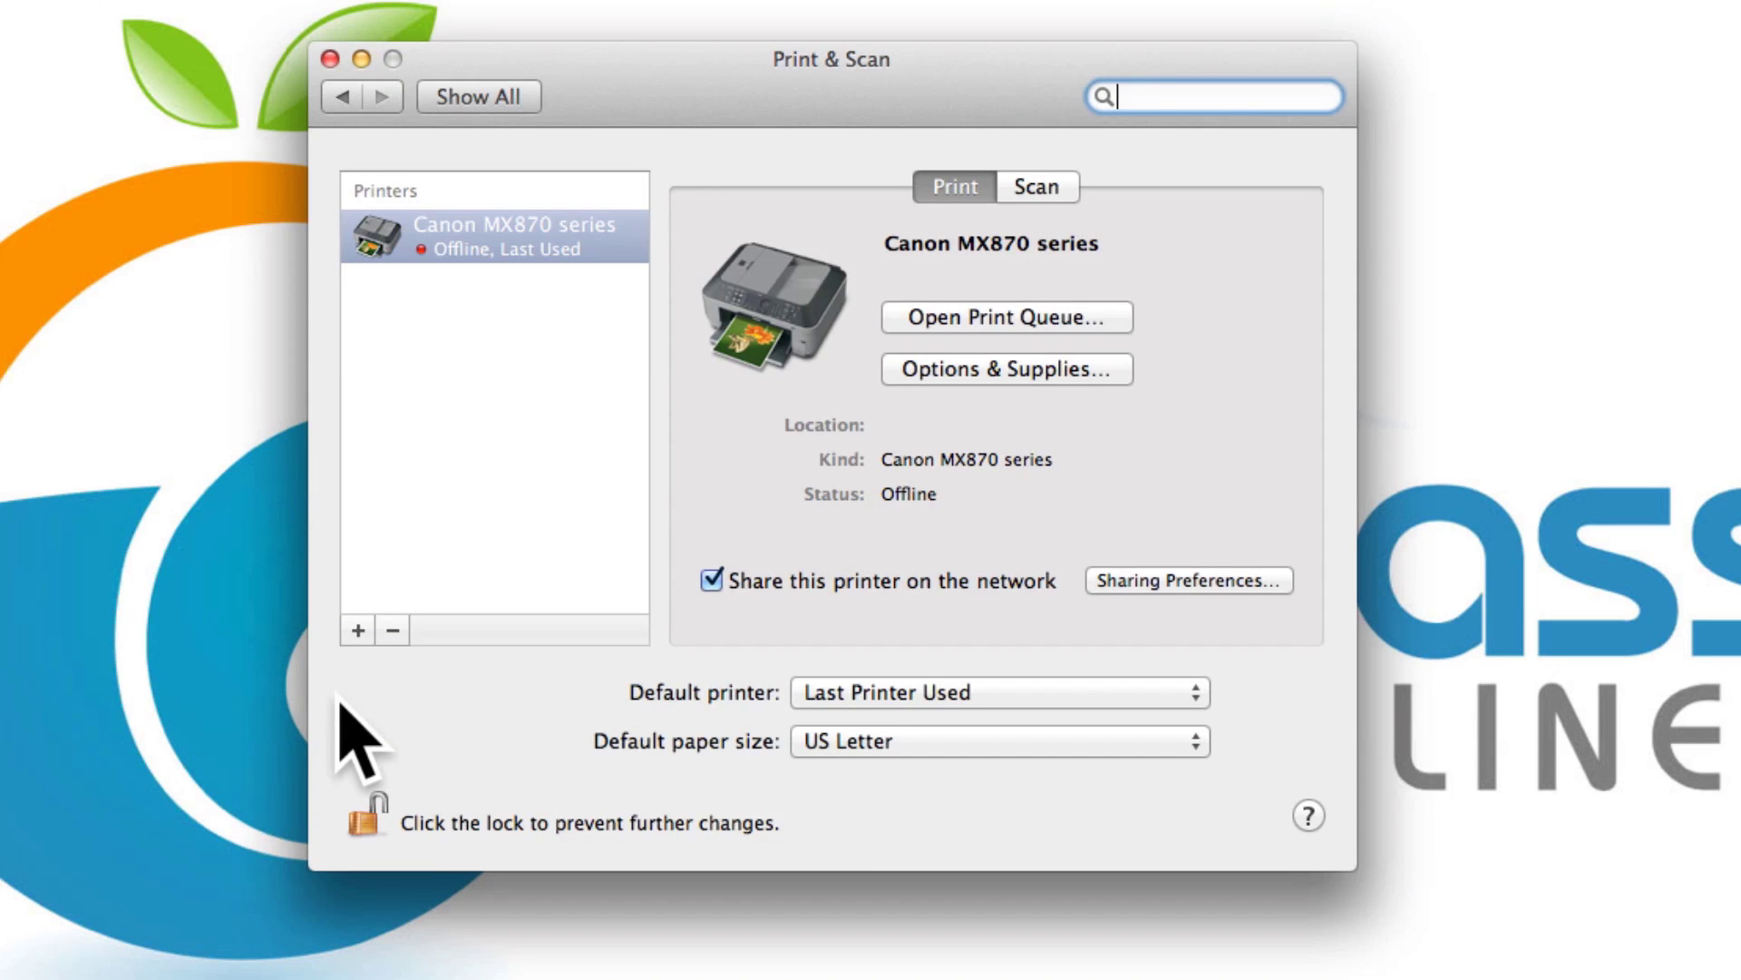
click(504, 94)
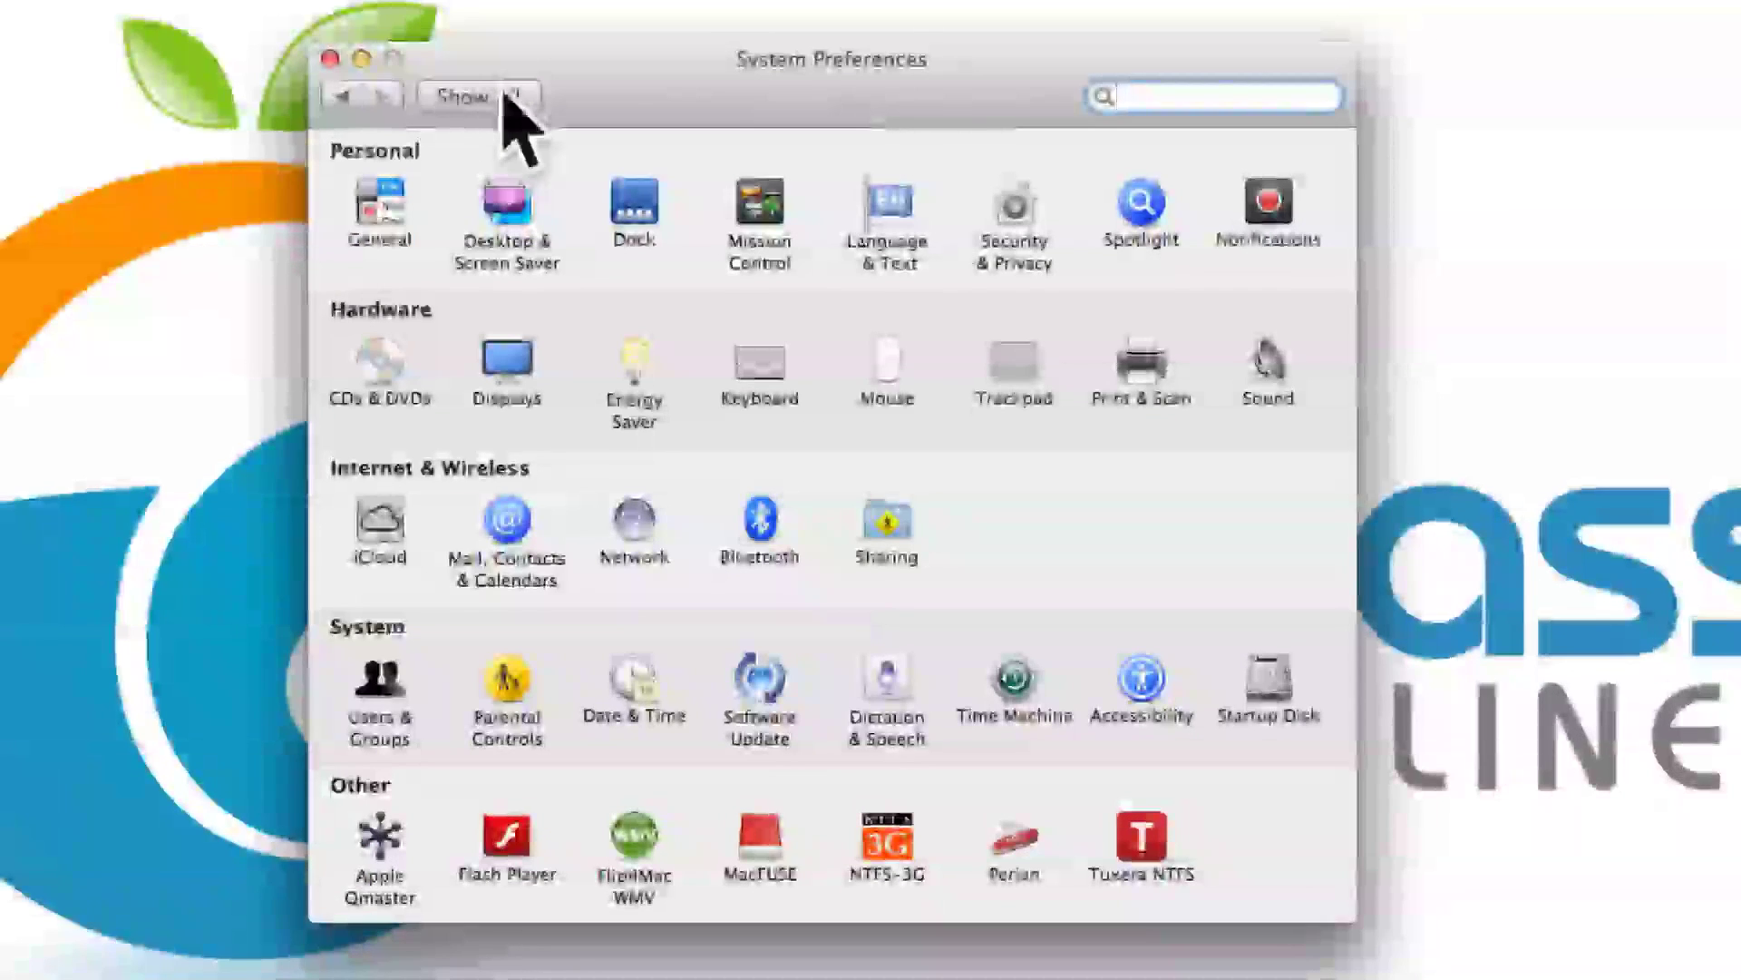
View the iCloud sign-in settings and the Users & Groups accounts, returning to the overview of all preferences.
click(390, 534)
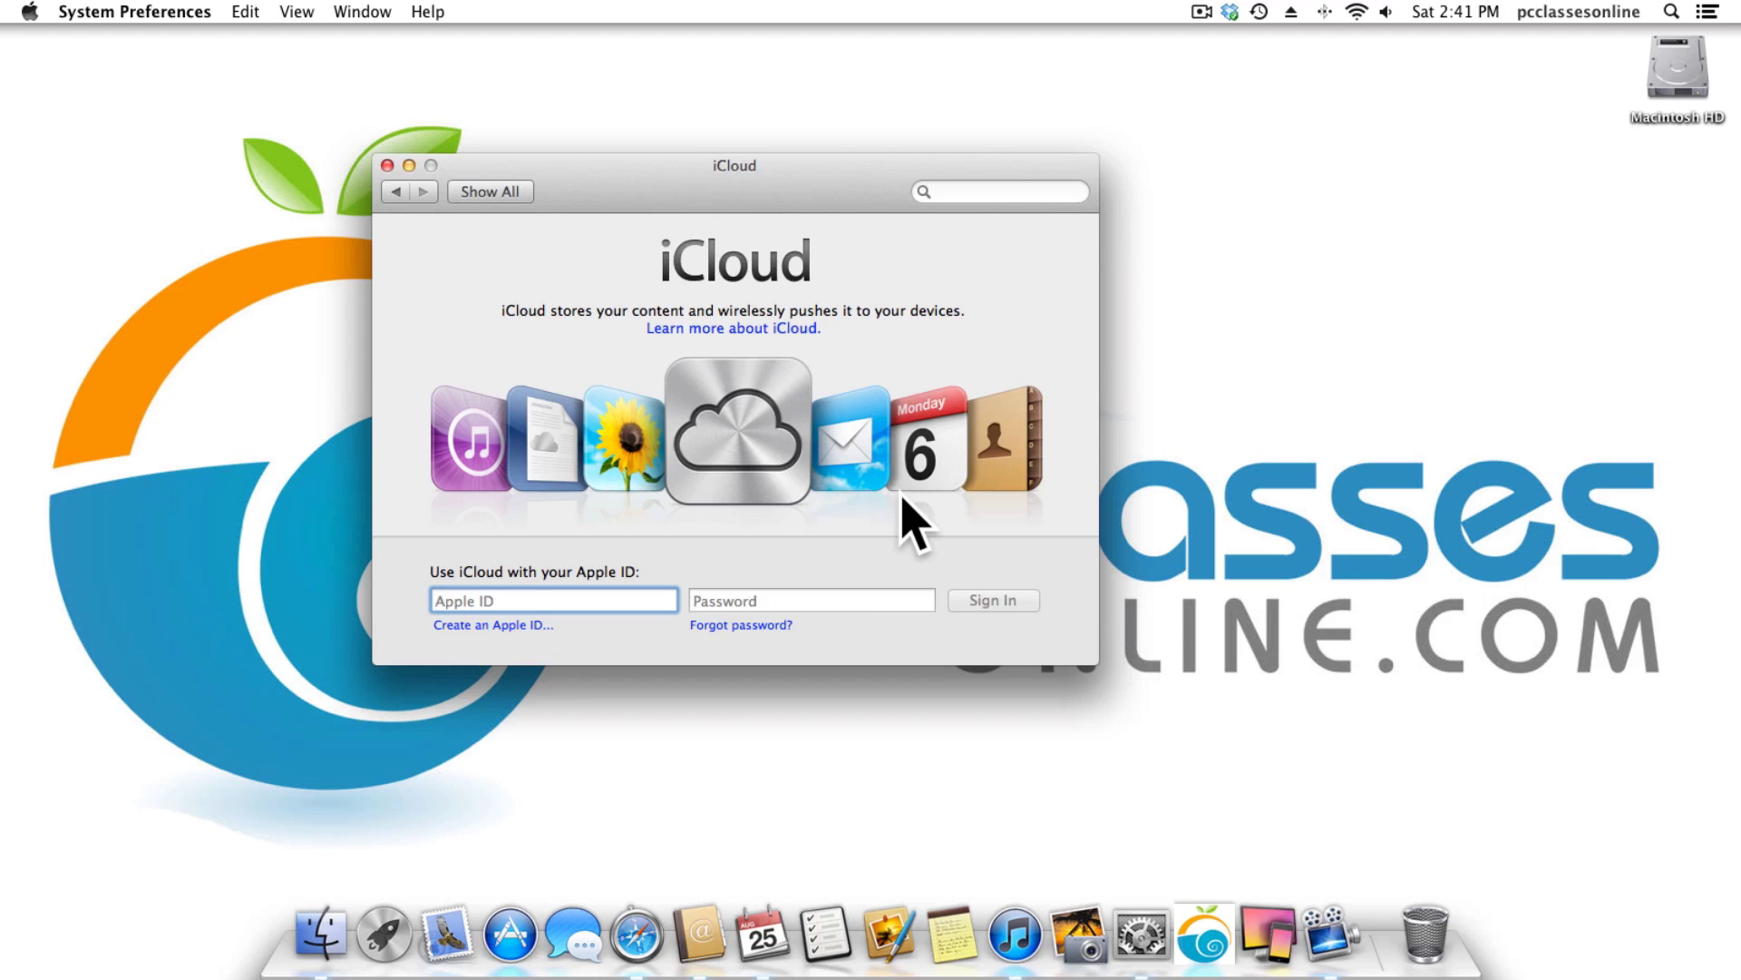
click(491, 192)
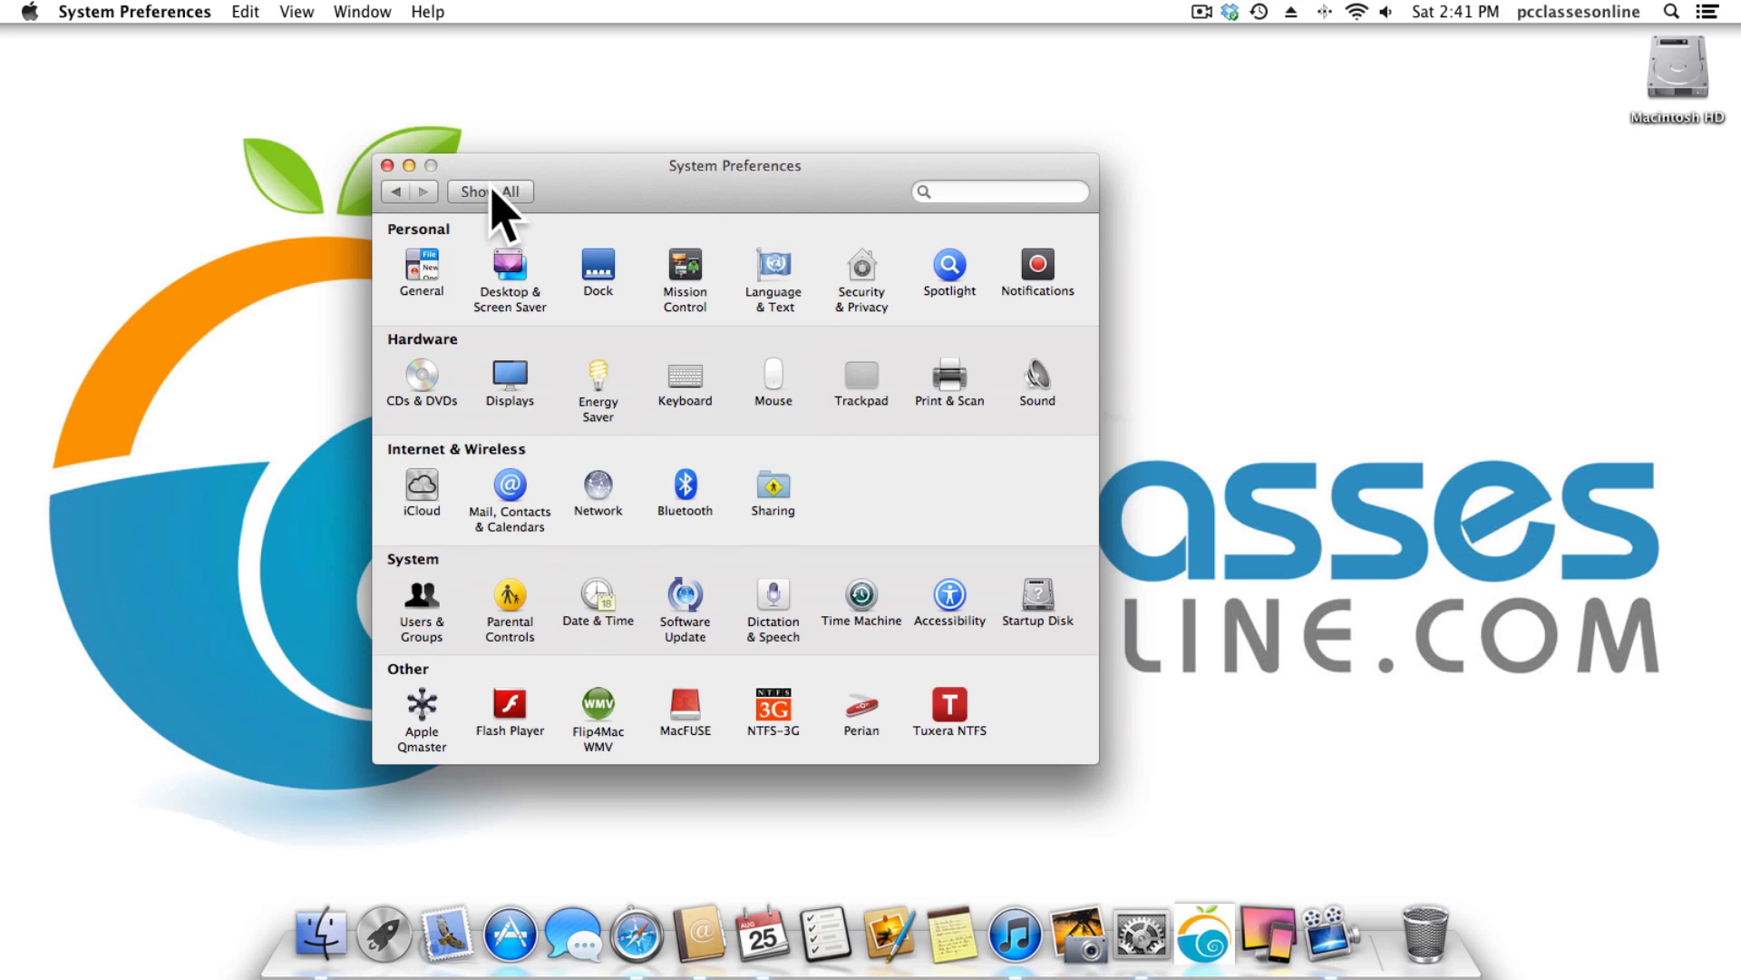
click(513, 493)
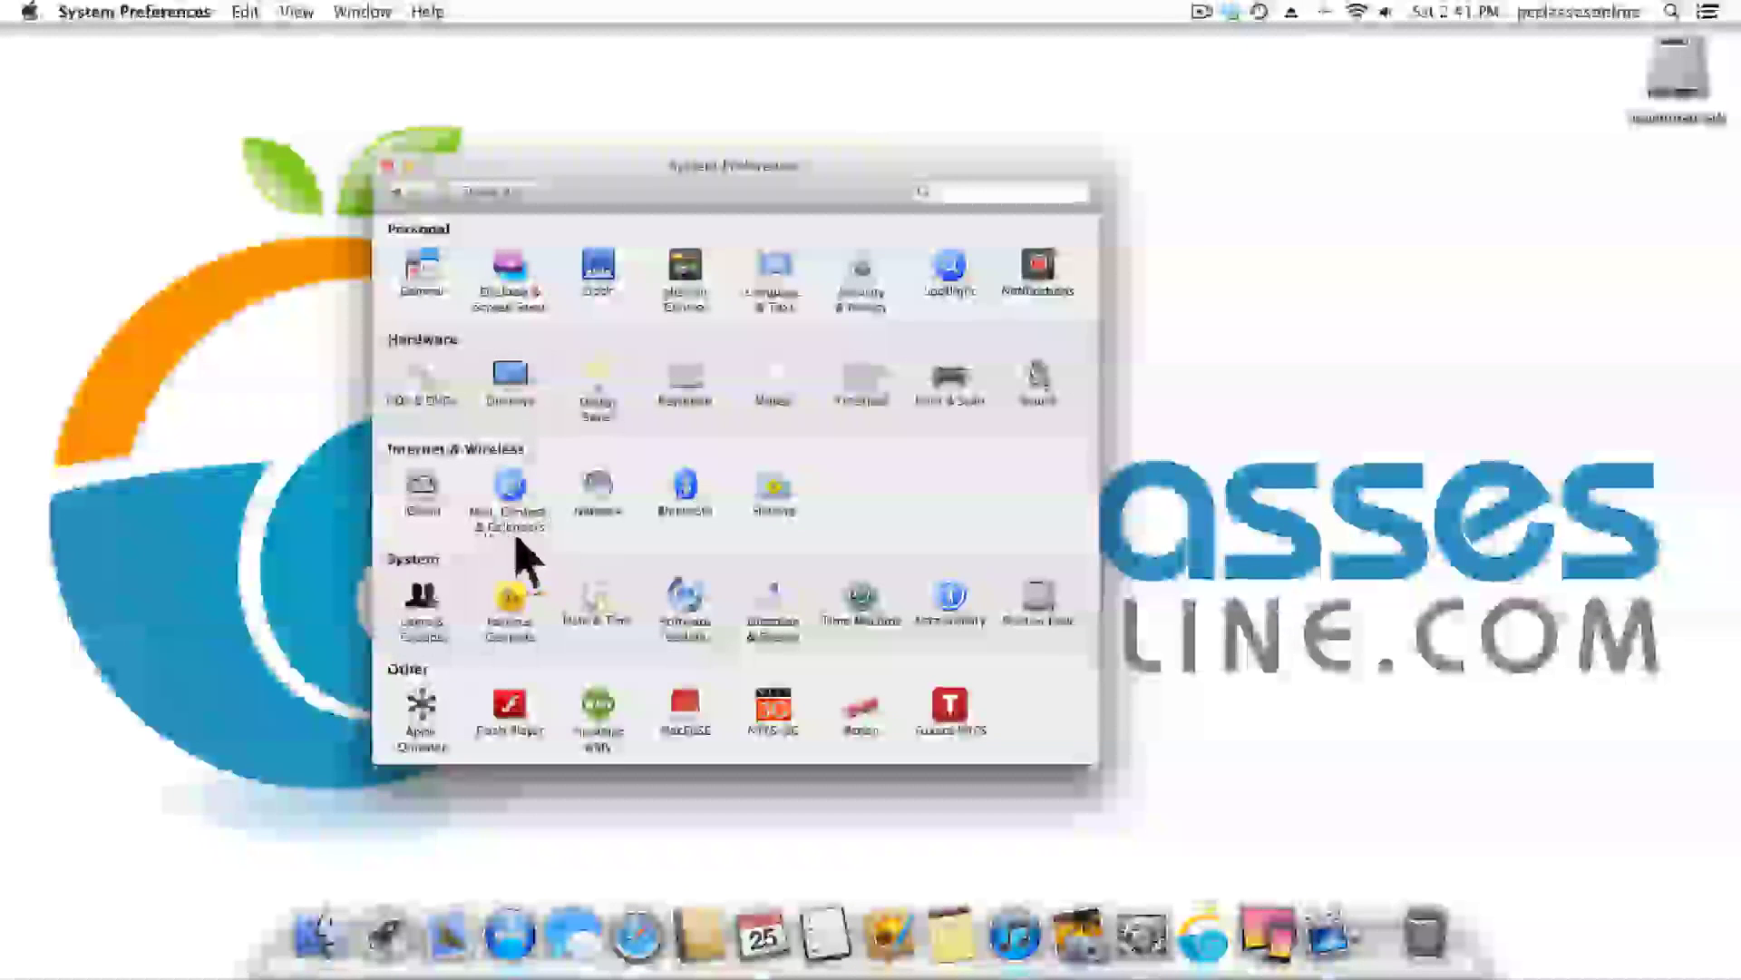
click(419, 639)
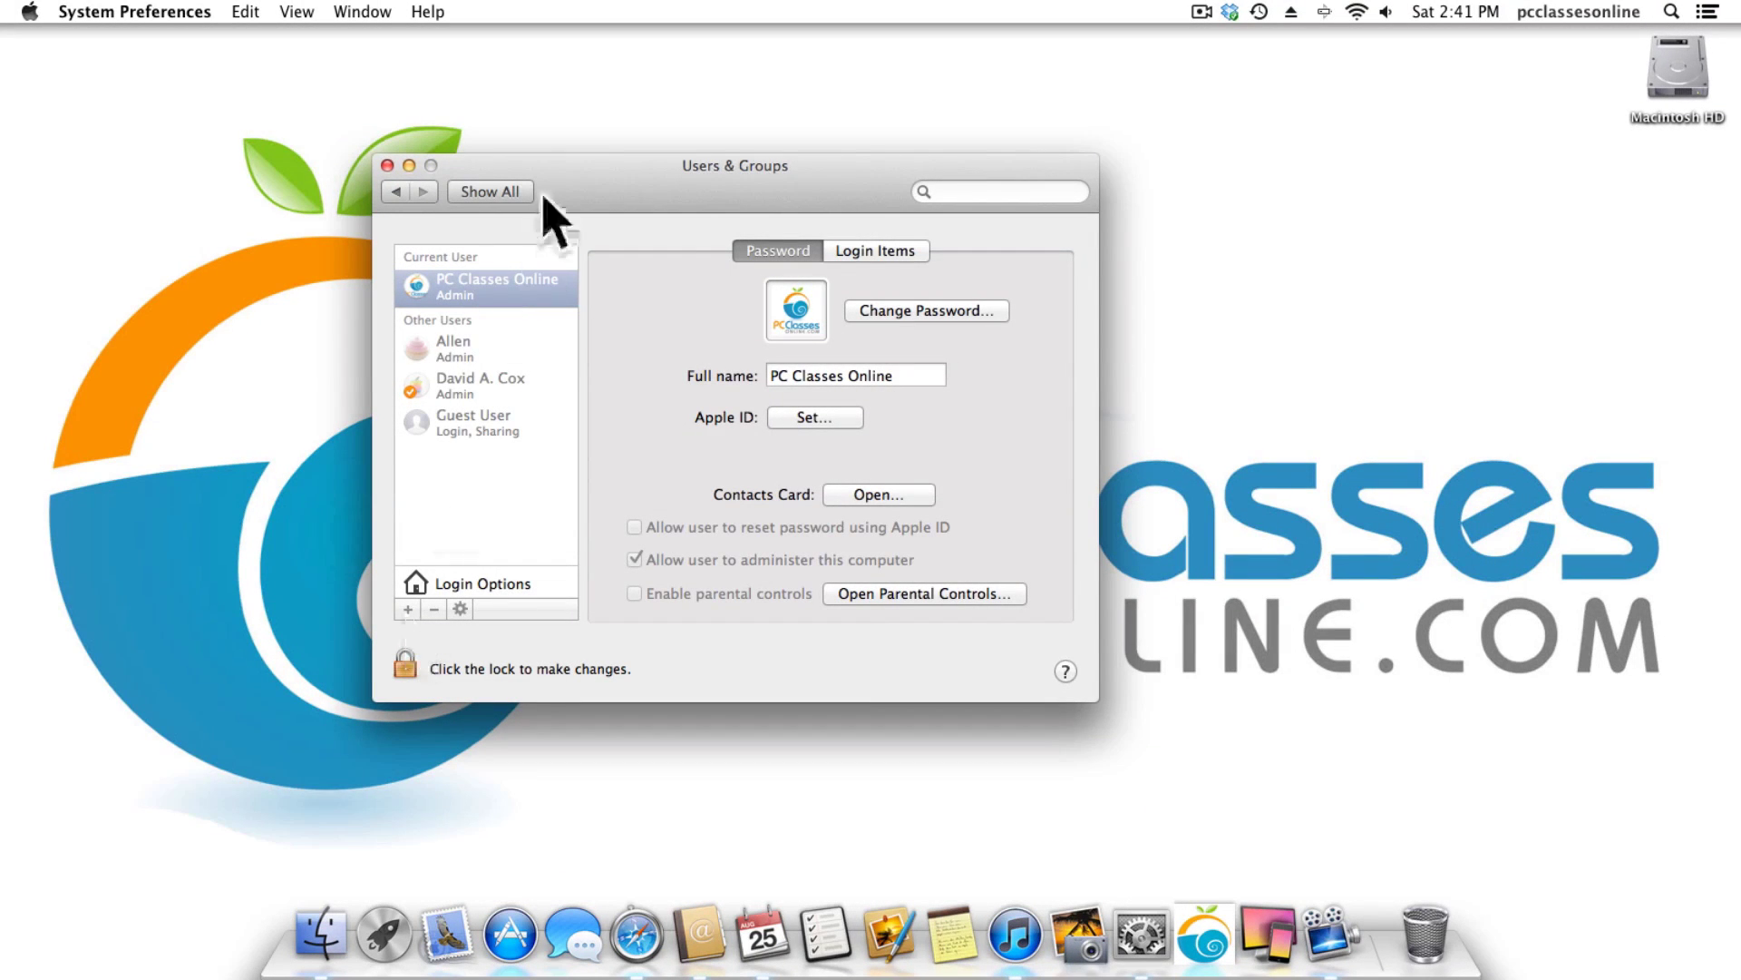
click(514, 191)
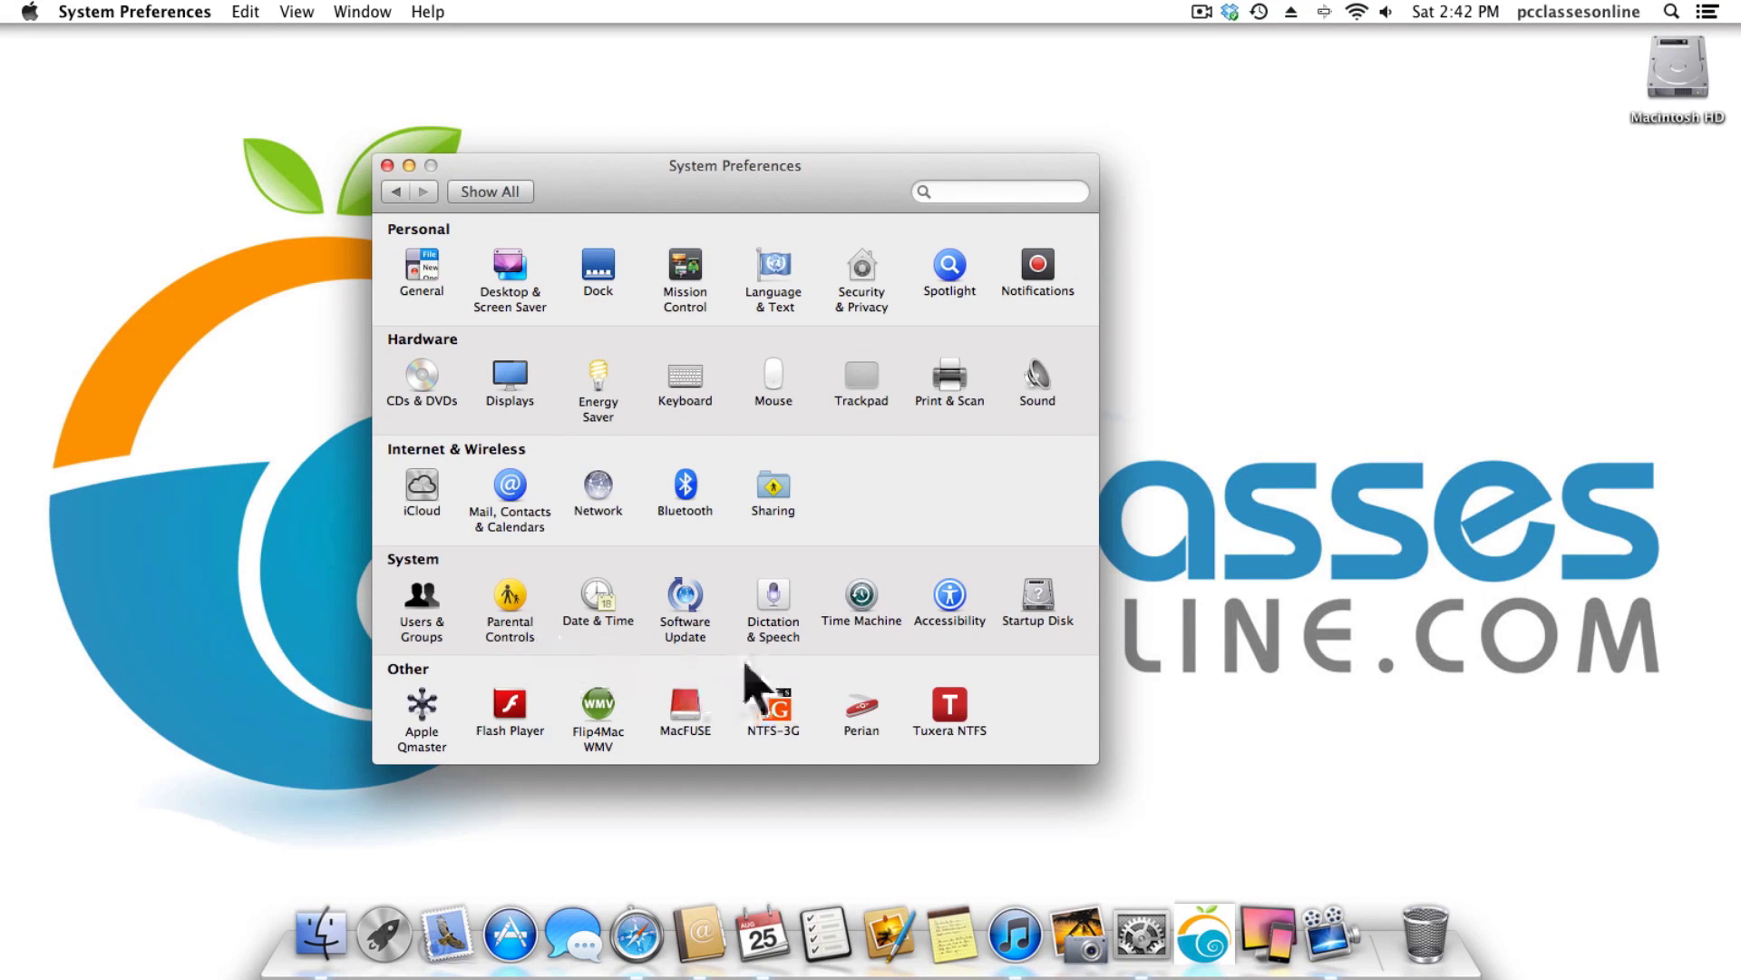
Open the Dictation & Speech settings and choose Press Either Command Key Twice as the dictation shortcut.
click(773, 625)
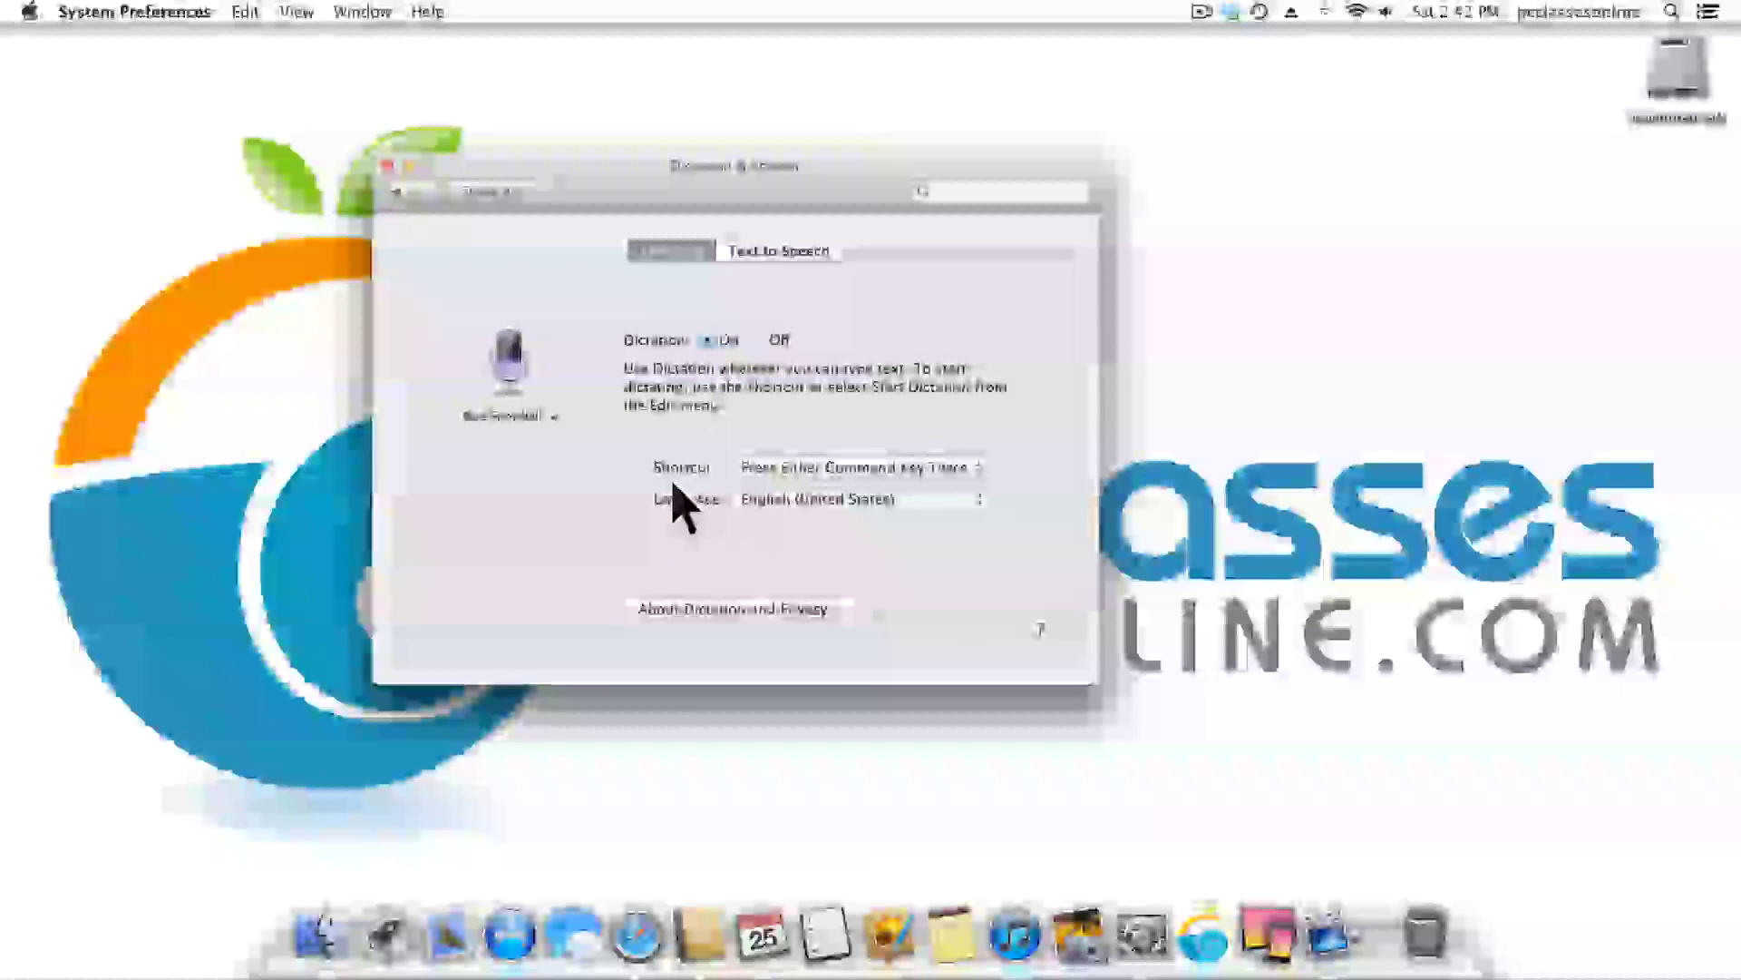
click(785, 468)
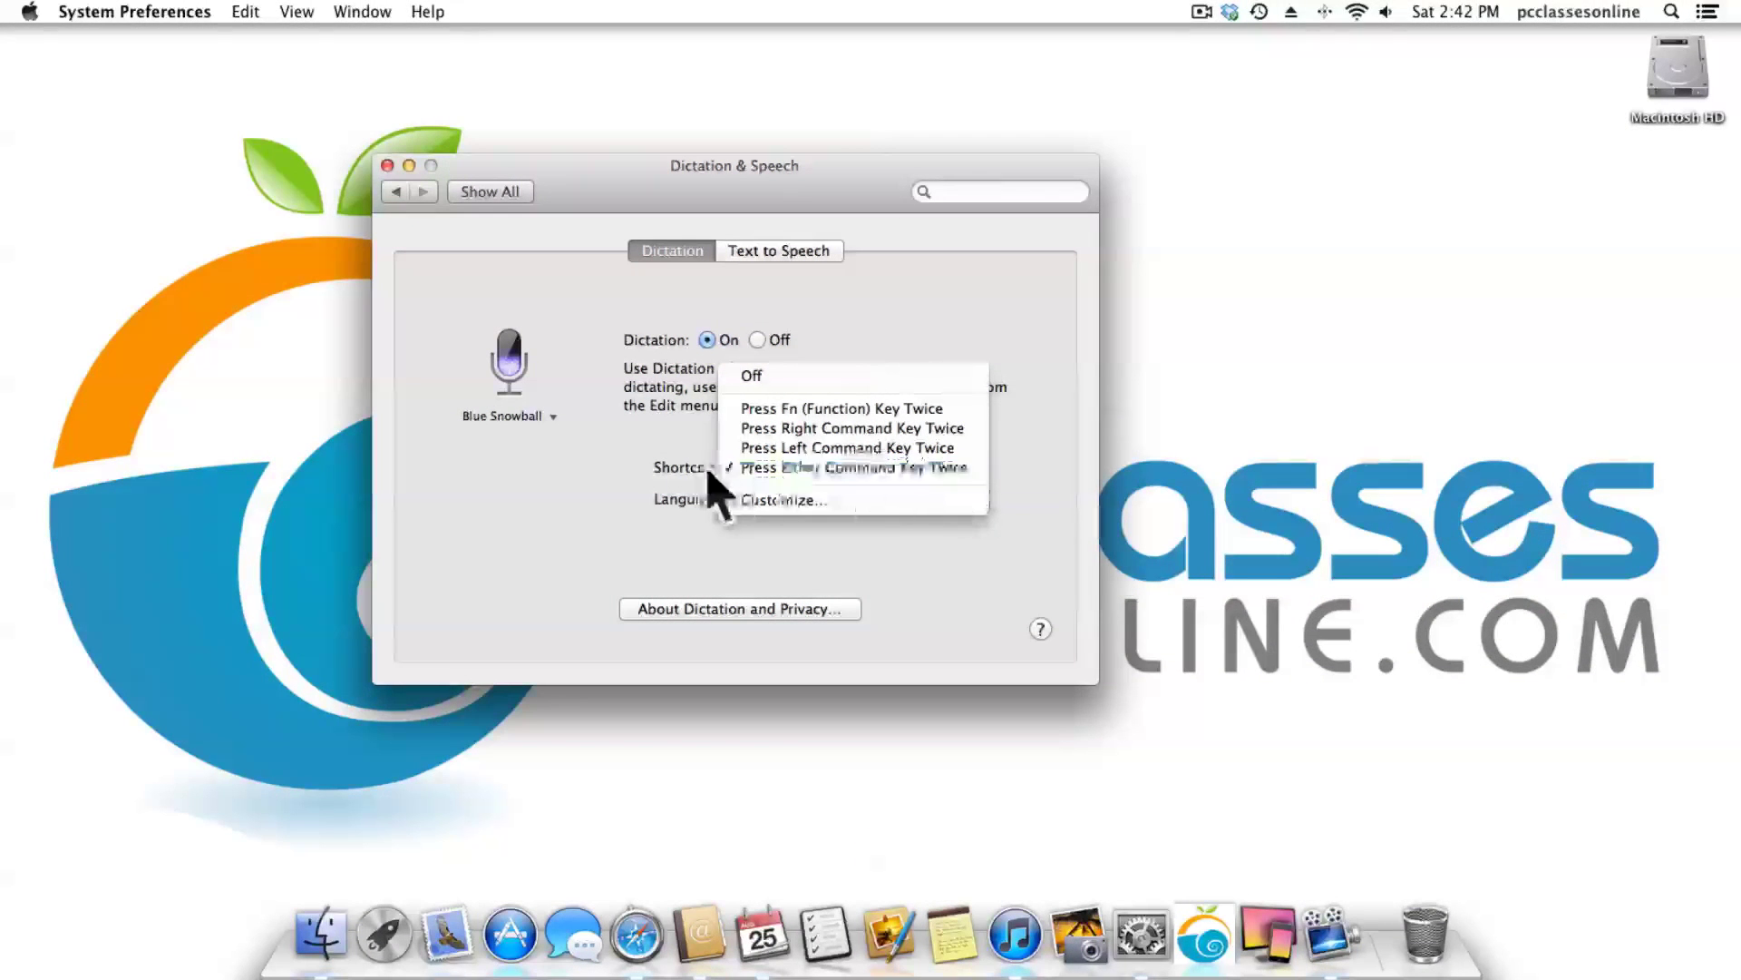
click(916, 470)
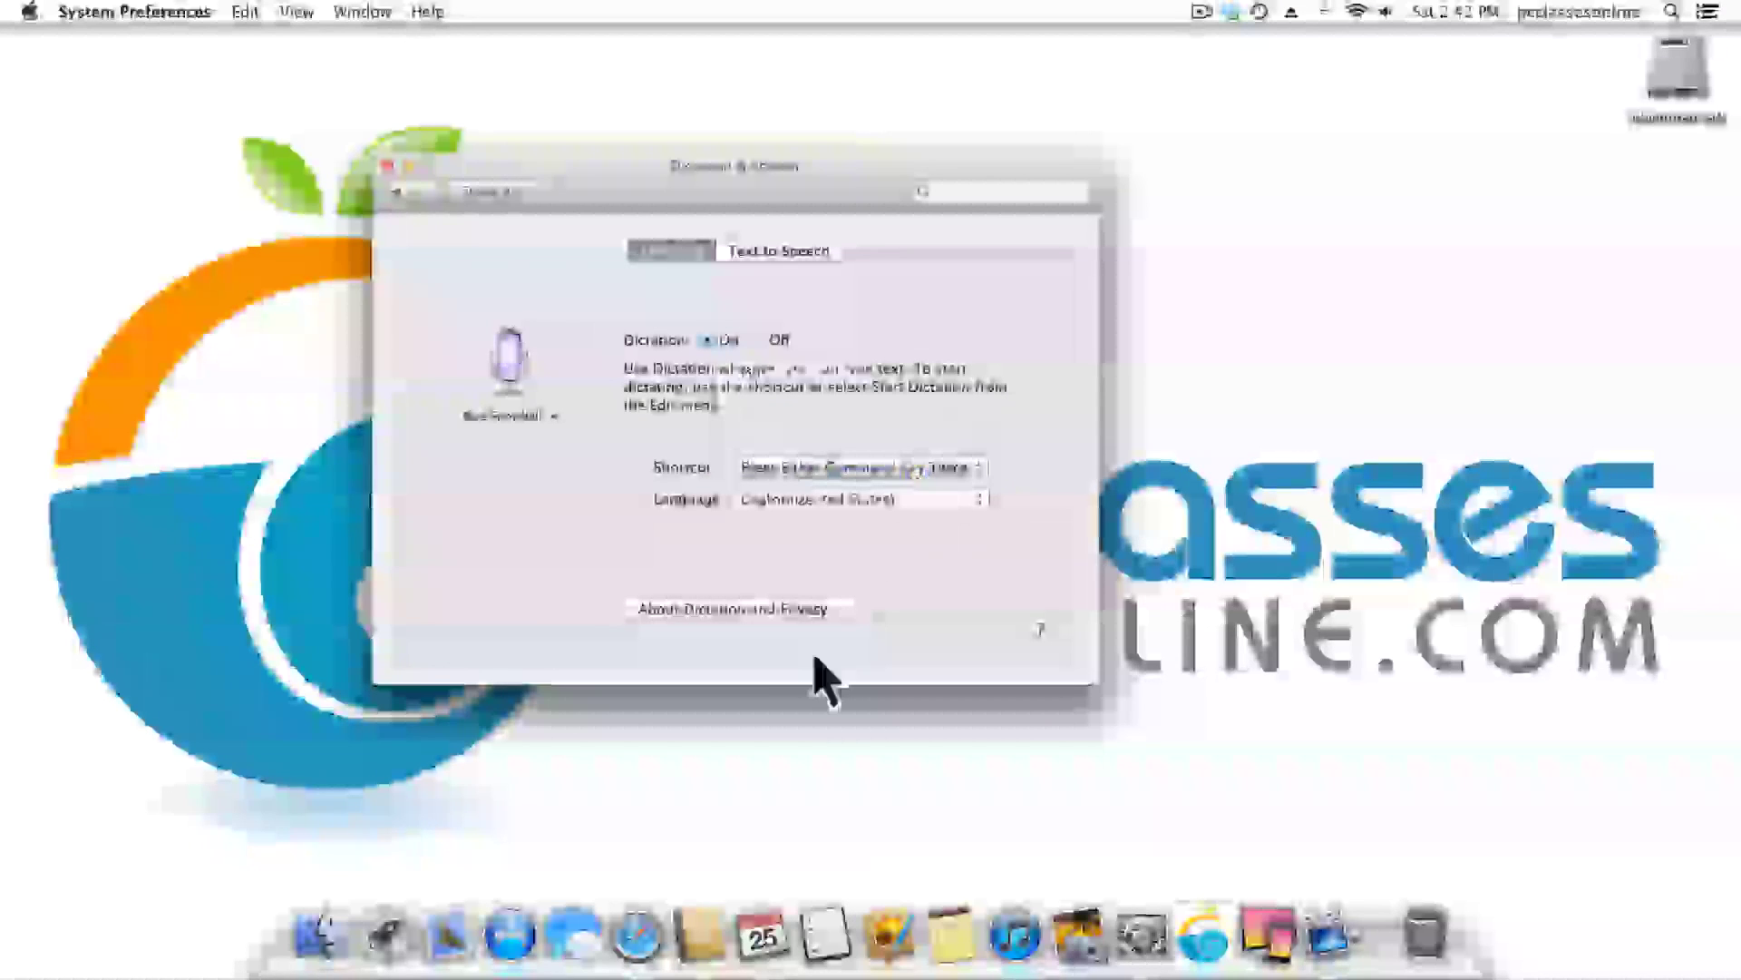
Switch to Notes, keep the notes on My Mac and clear all text from the grocery store note.
click(951, 934)
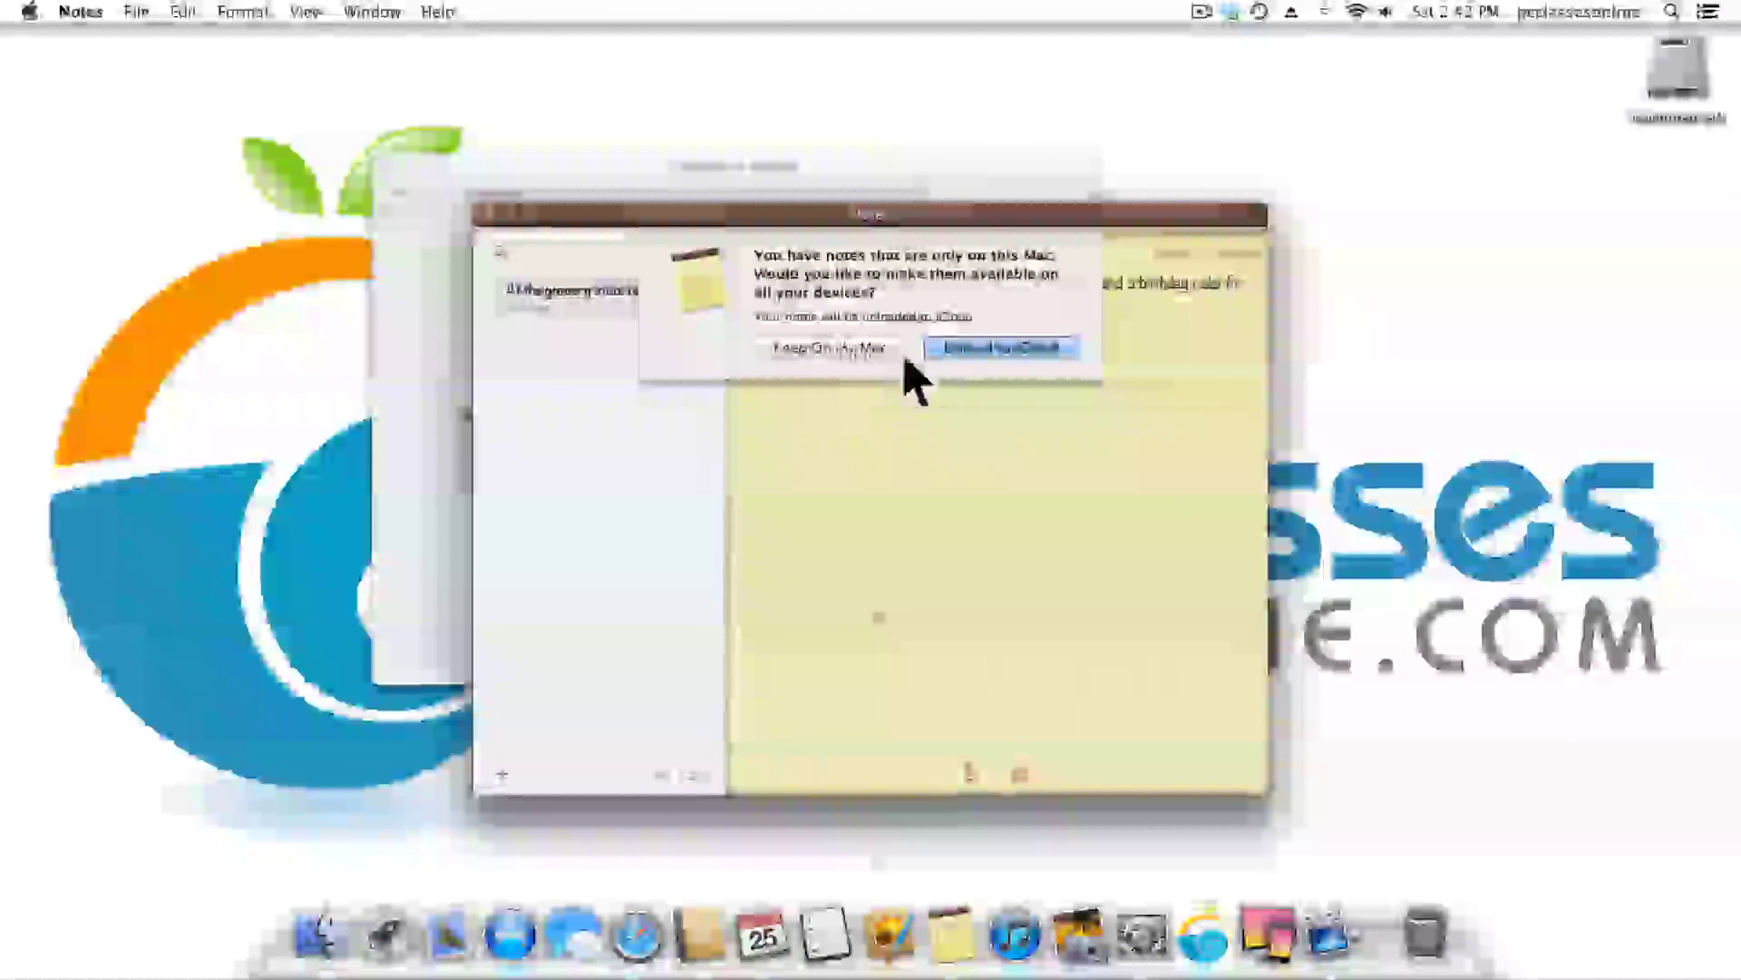
click(853, 351)
key(super+a)
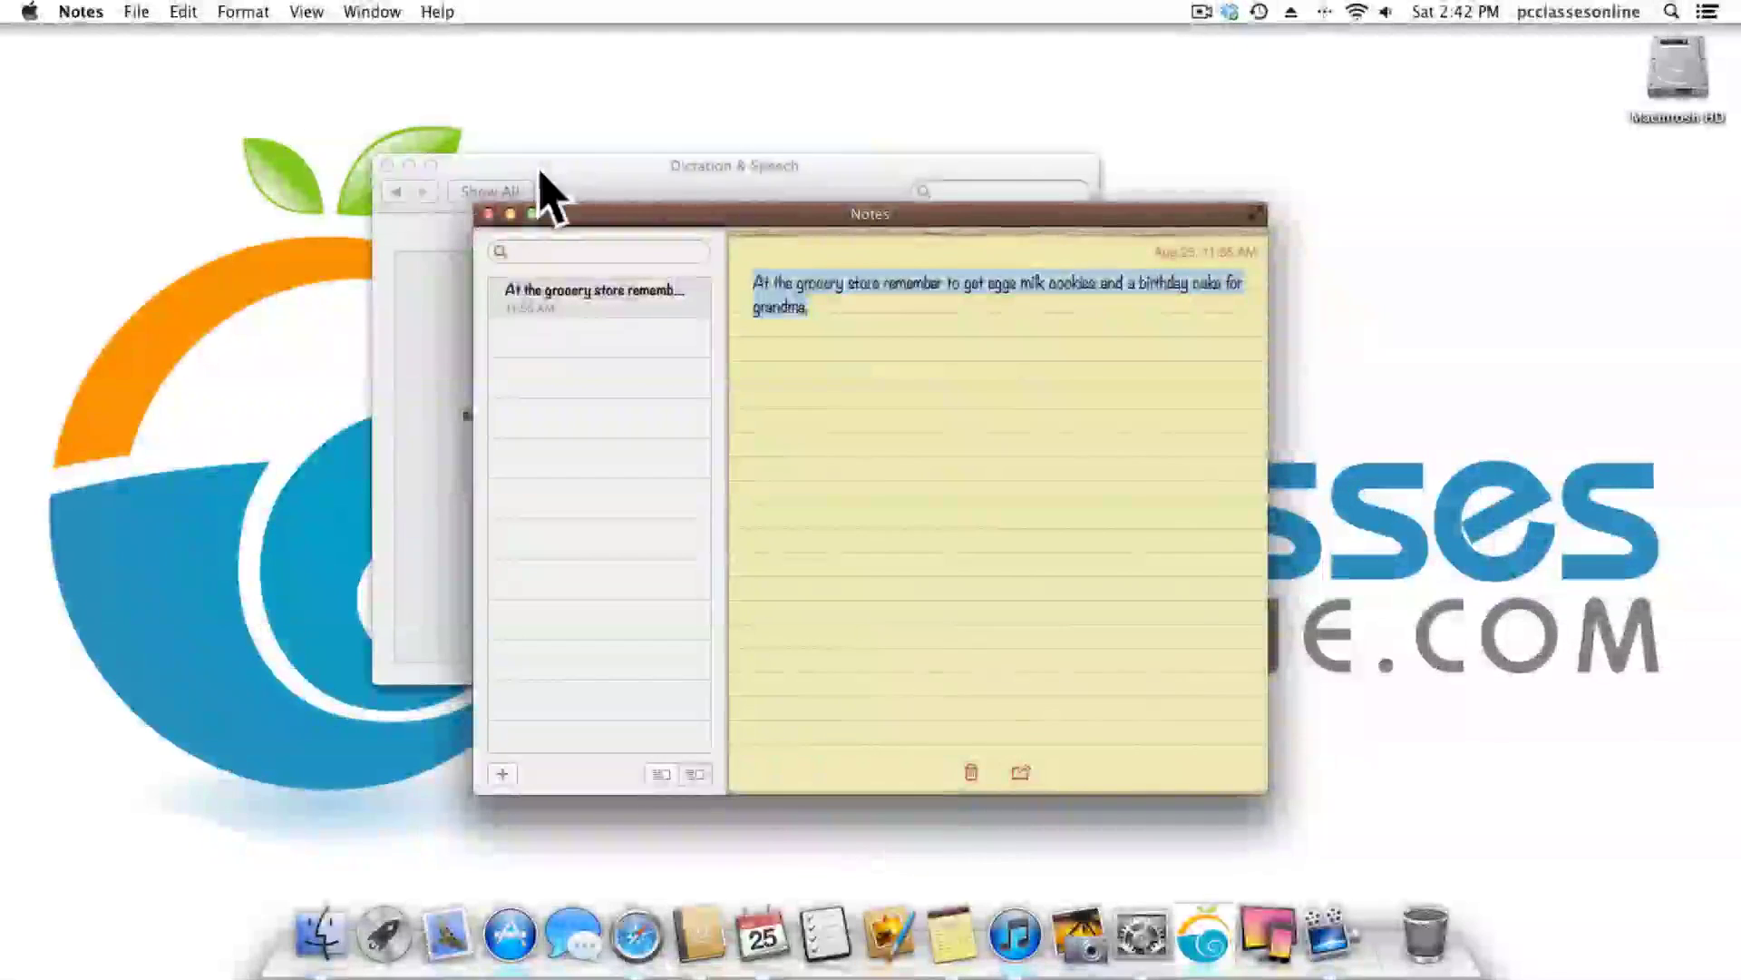
key(BackSpace)
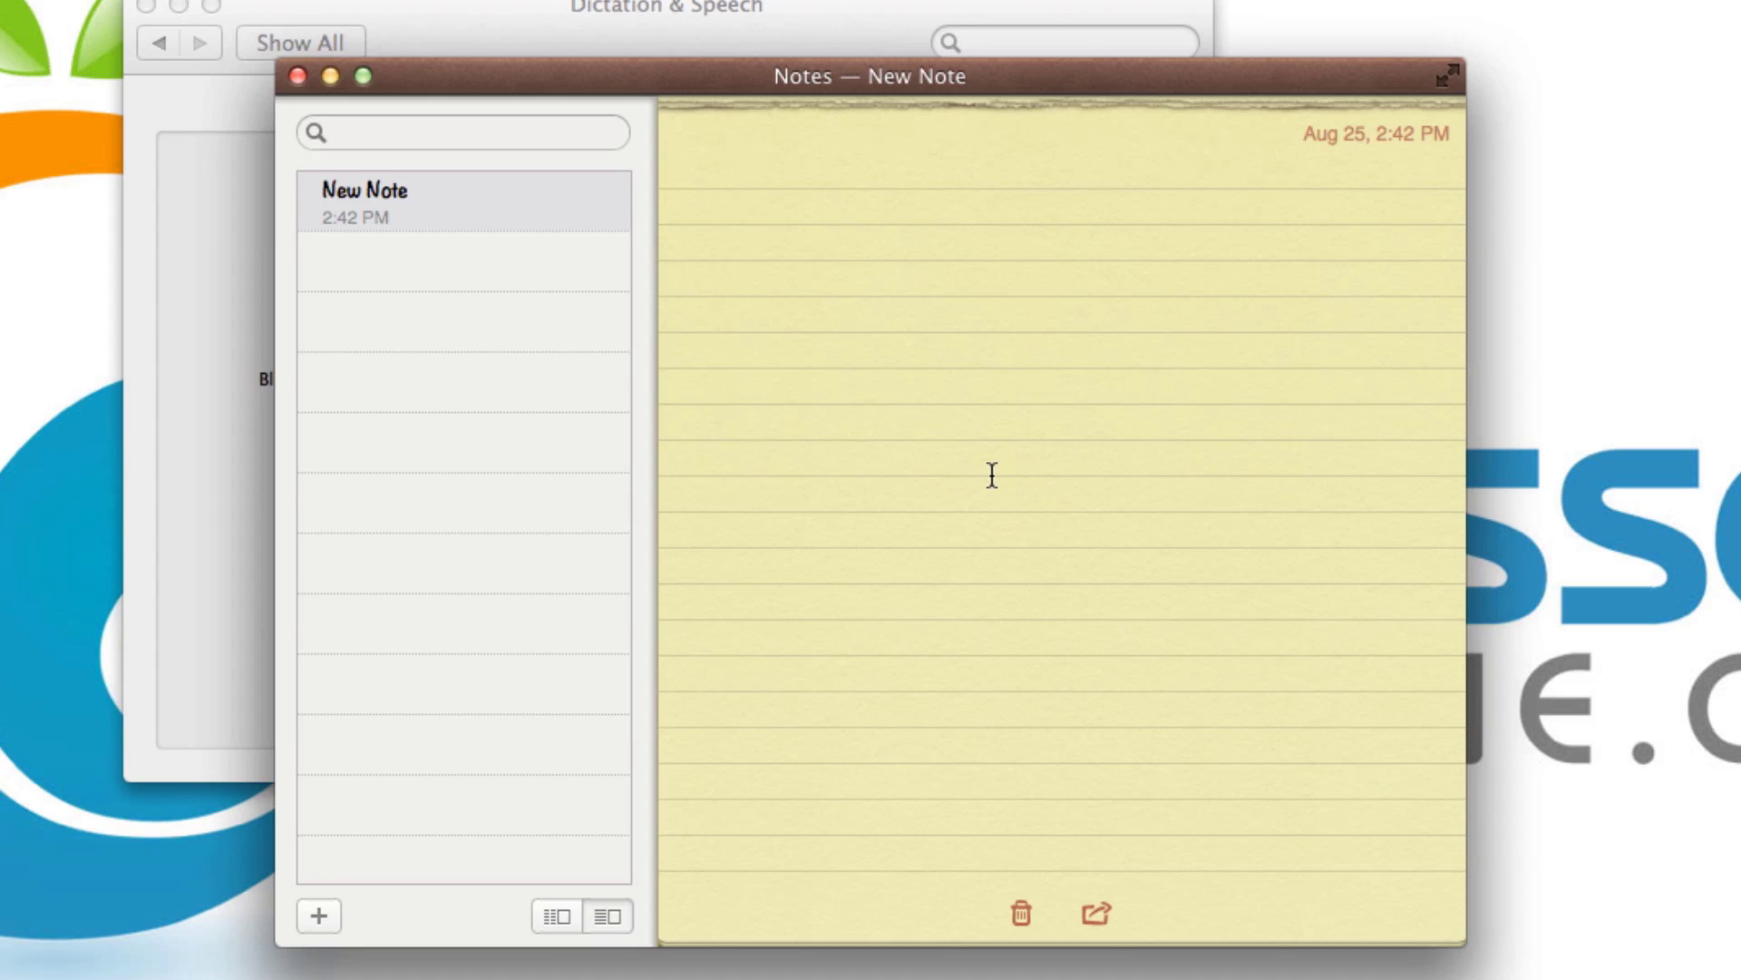
Start dictation in the empty note, speak a sample text and end the dictation.
key(fn)
key(fn)
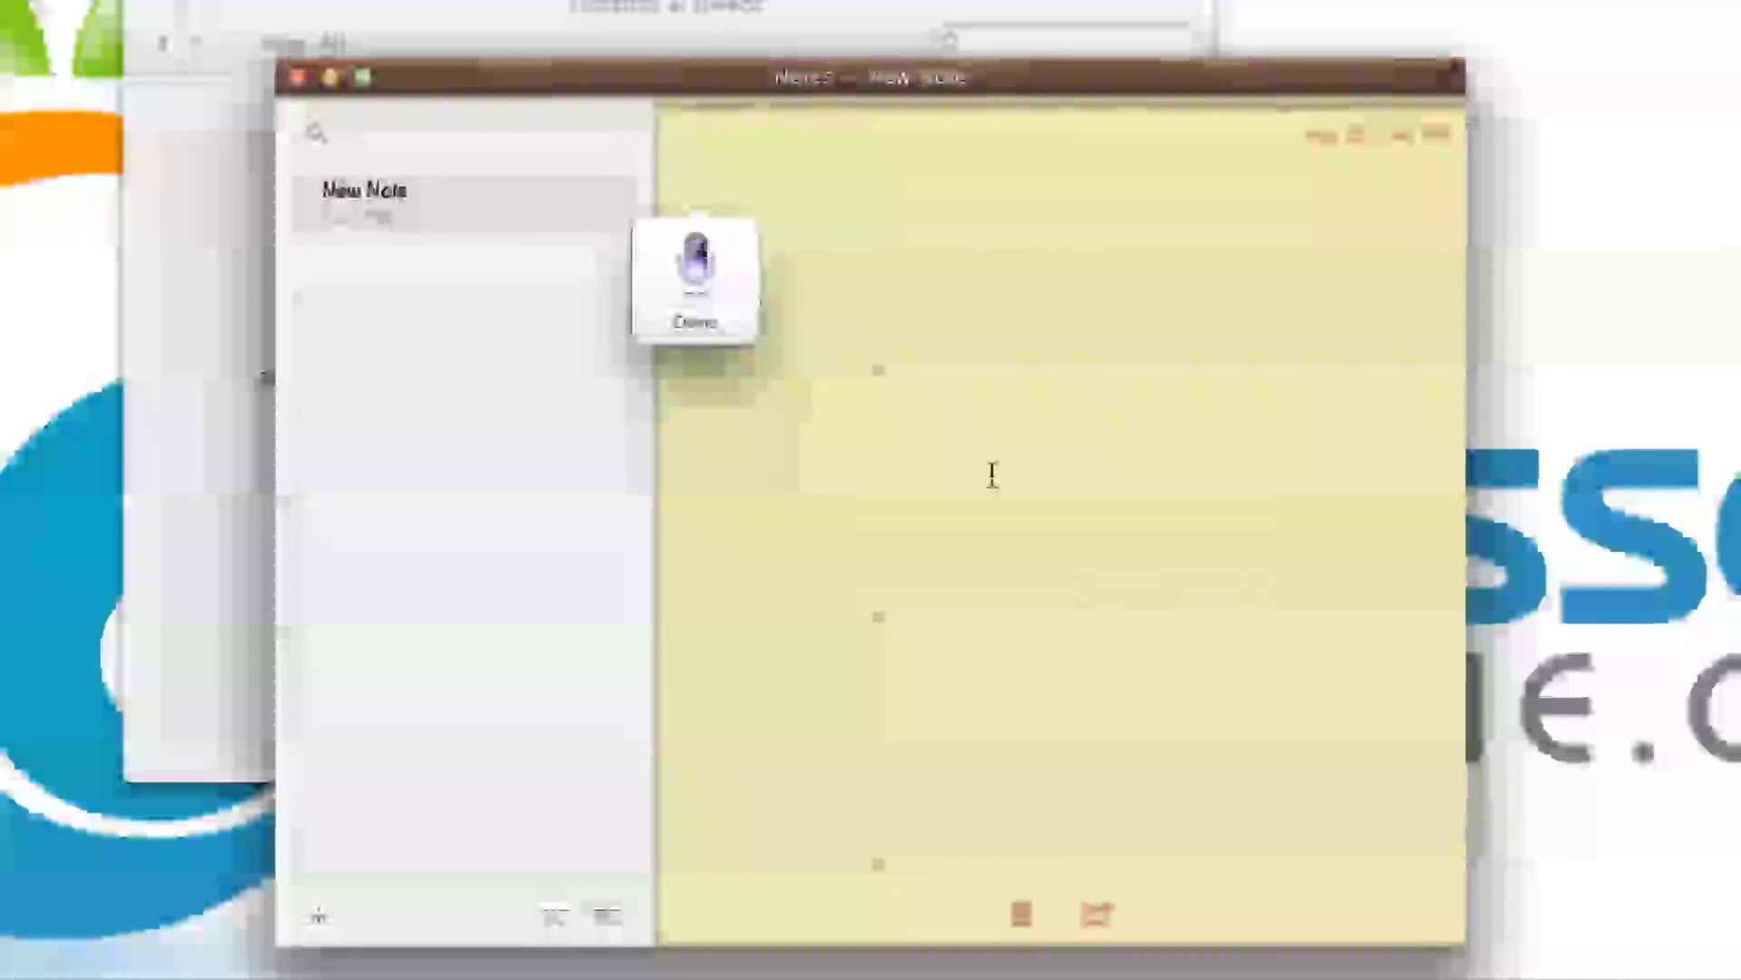
key(fn)
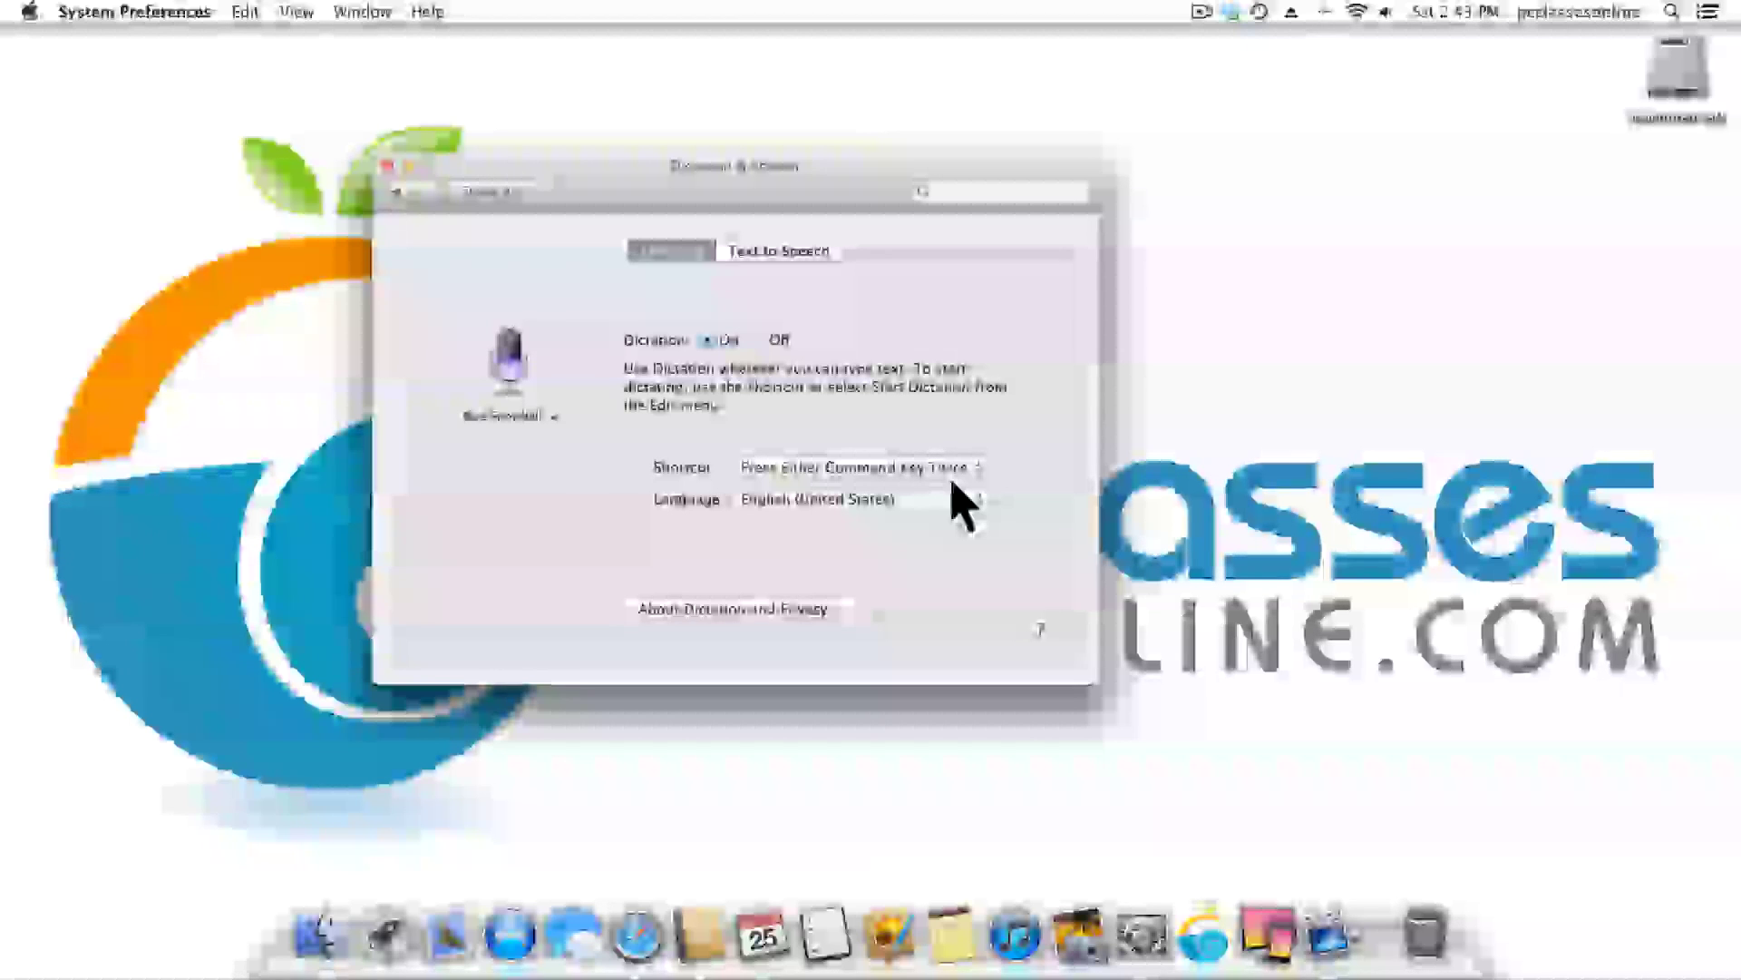
Open the Accessibility display settings, try the Normal cursor size and set the cursor size close to Large.
click(490, 191)
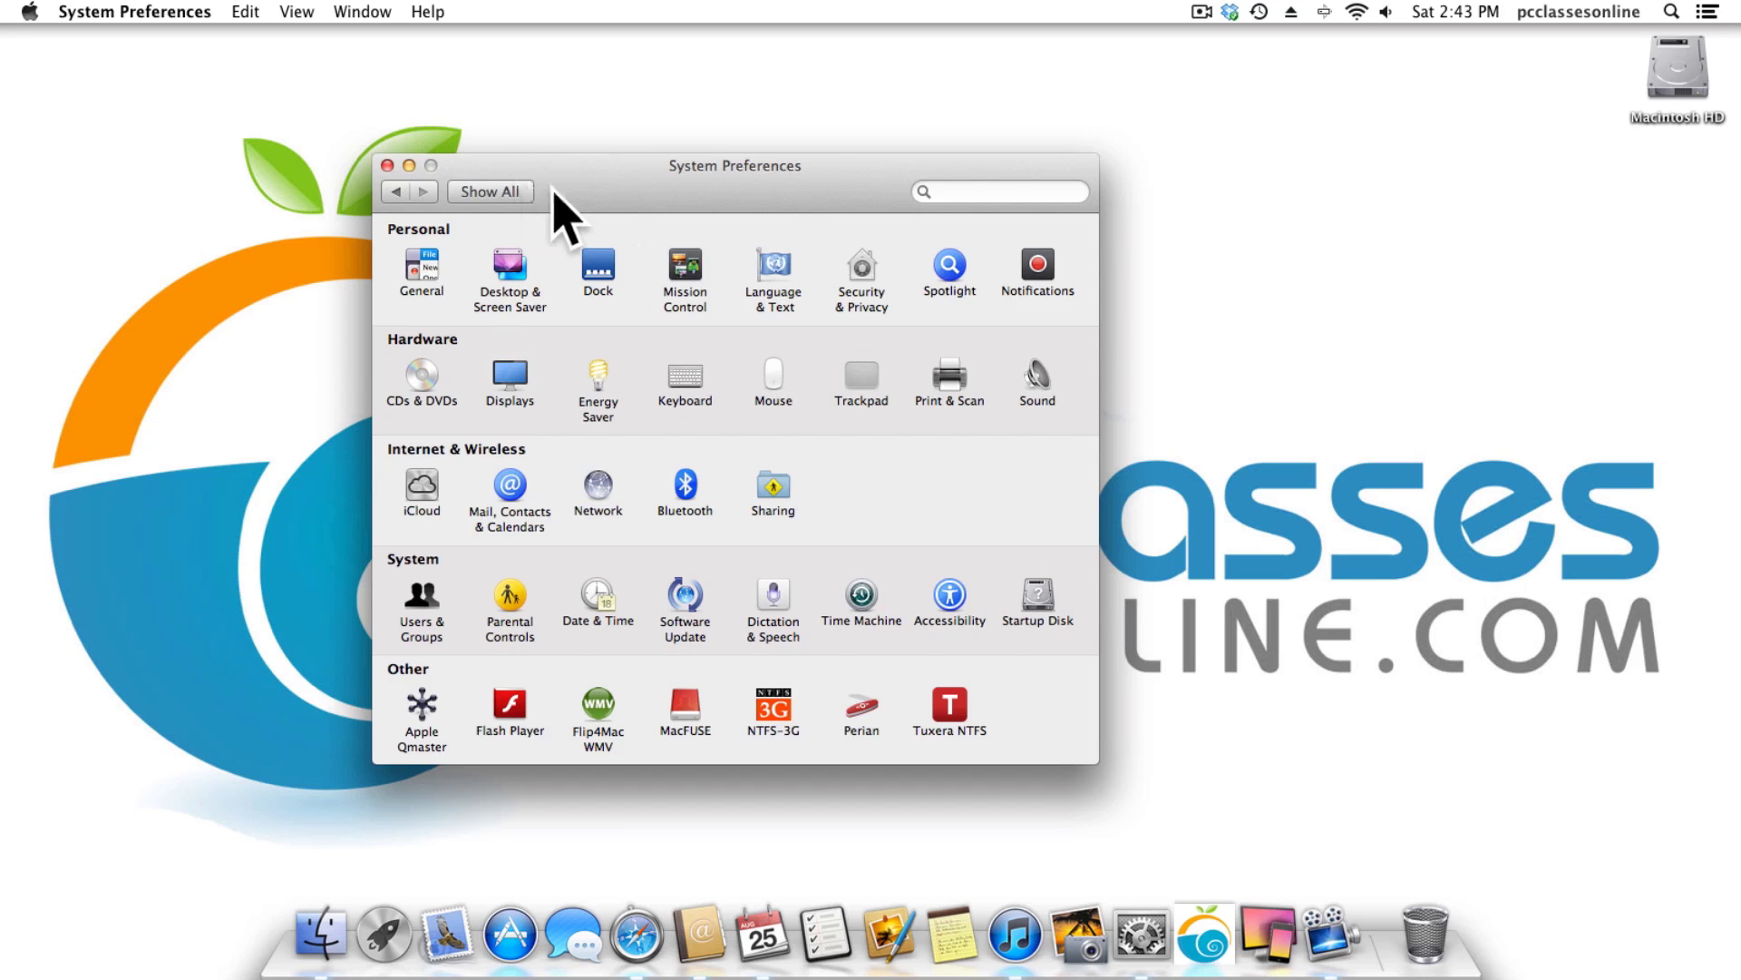
click(956, 625)
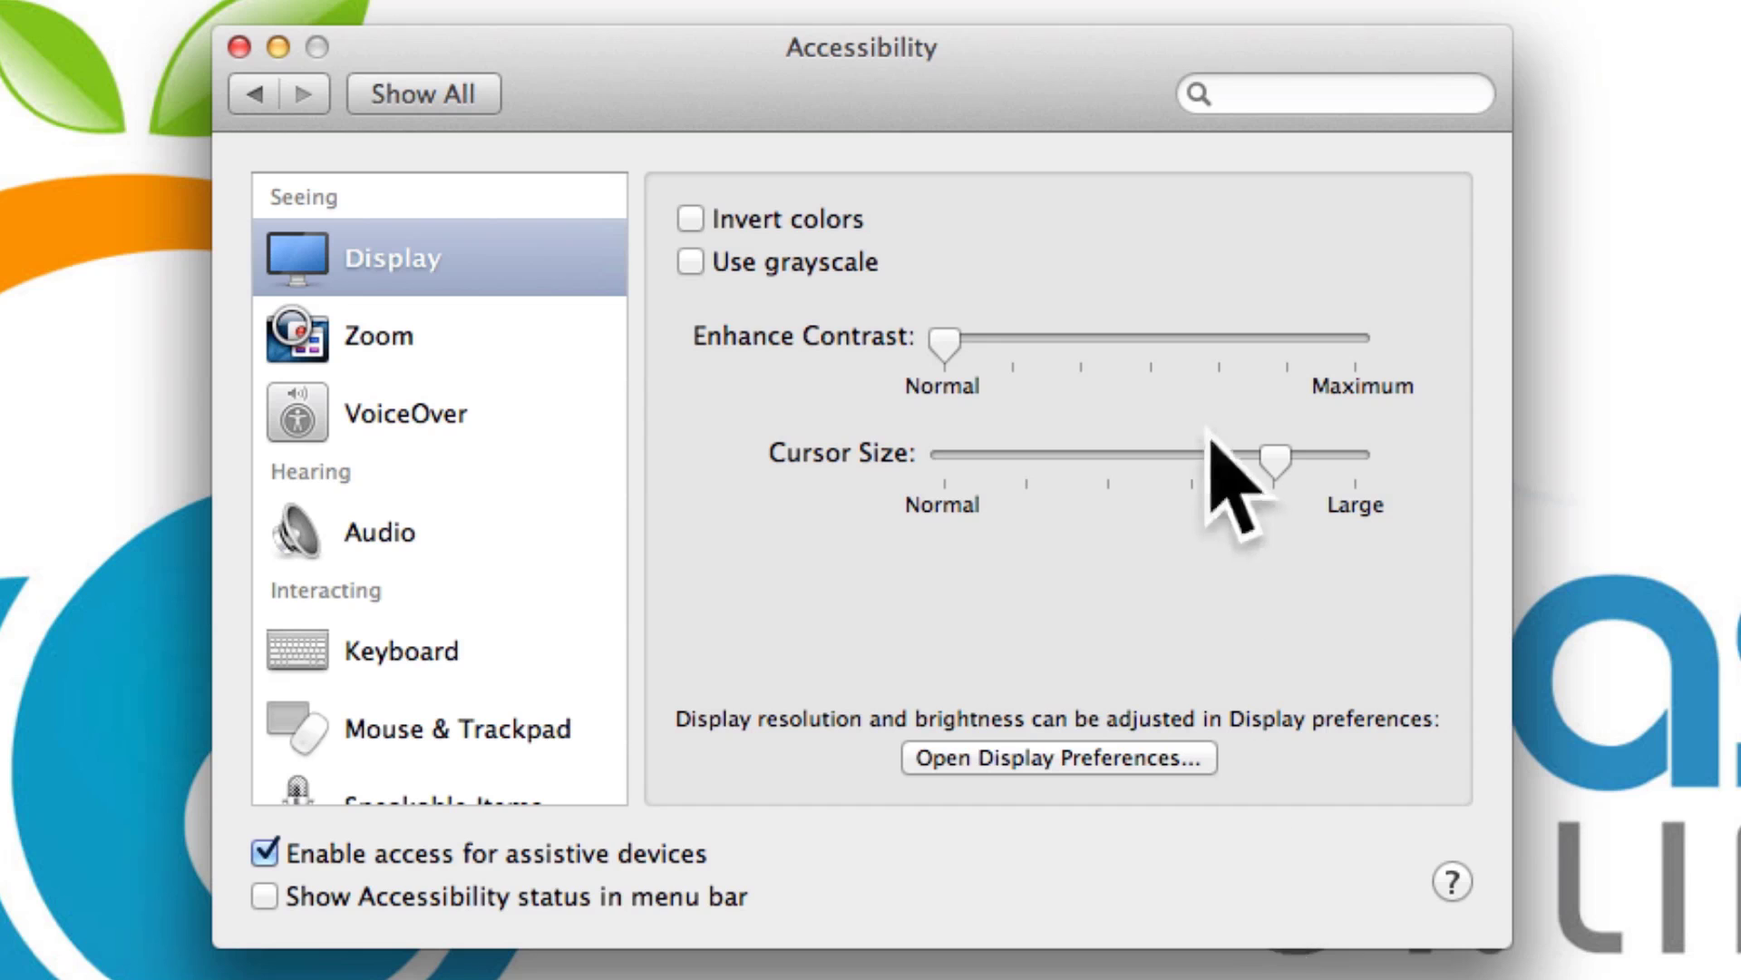
click(399, 262)
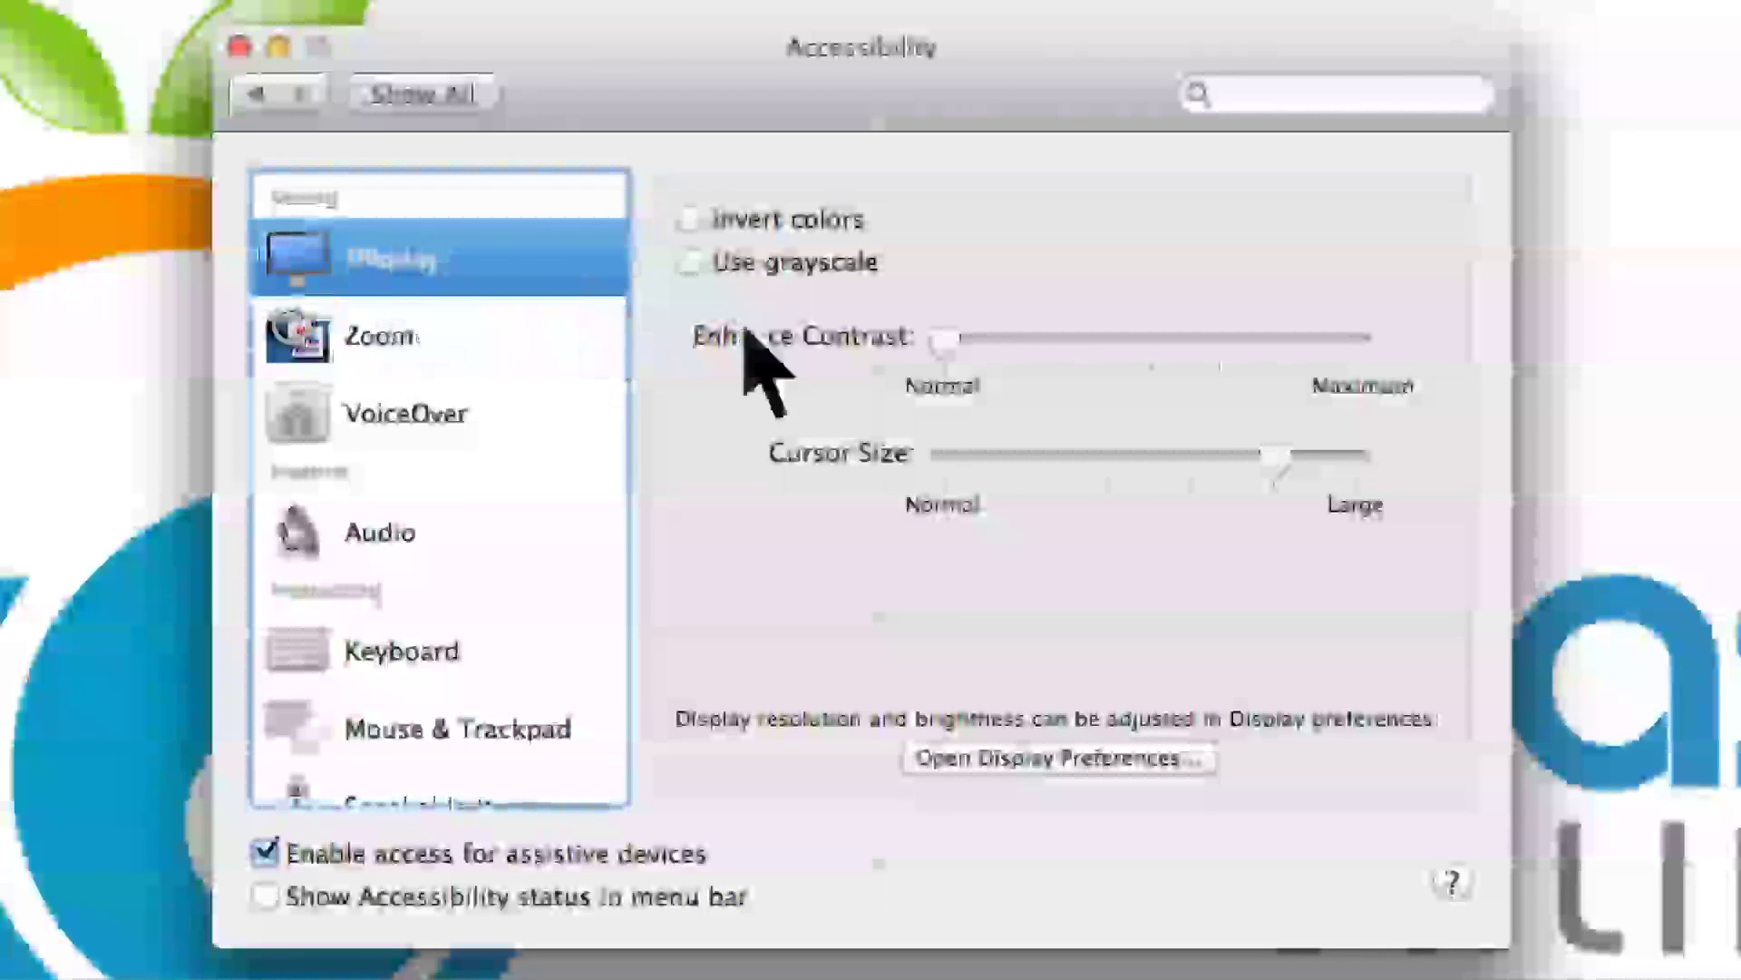
drag(1279, 458, 940, 456)
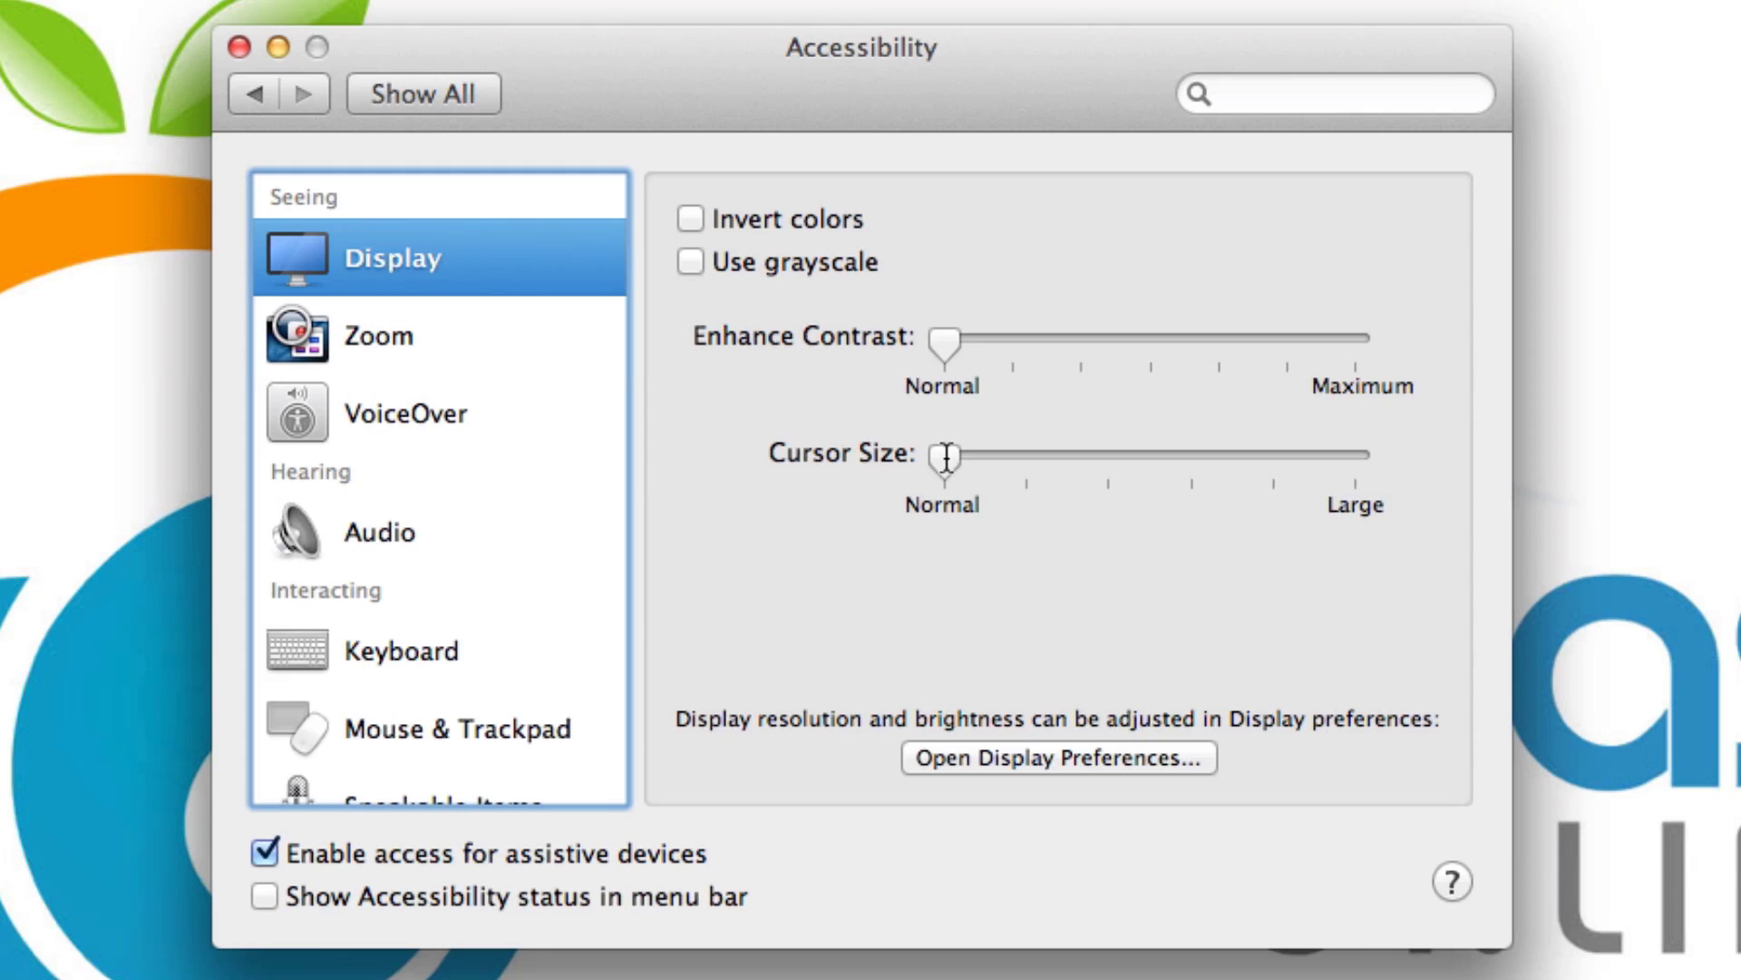
drag(946, 456, 1315, 458)
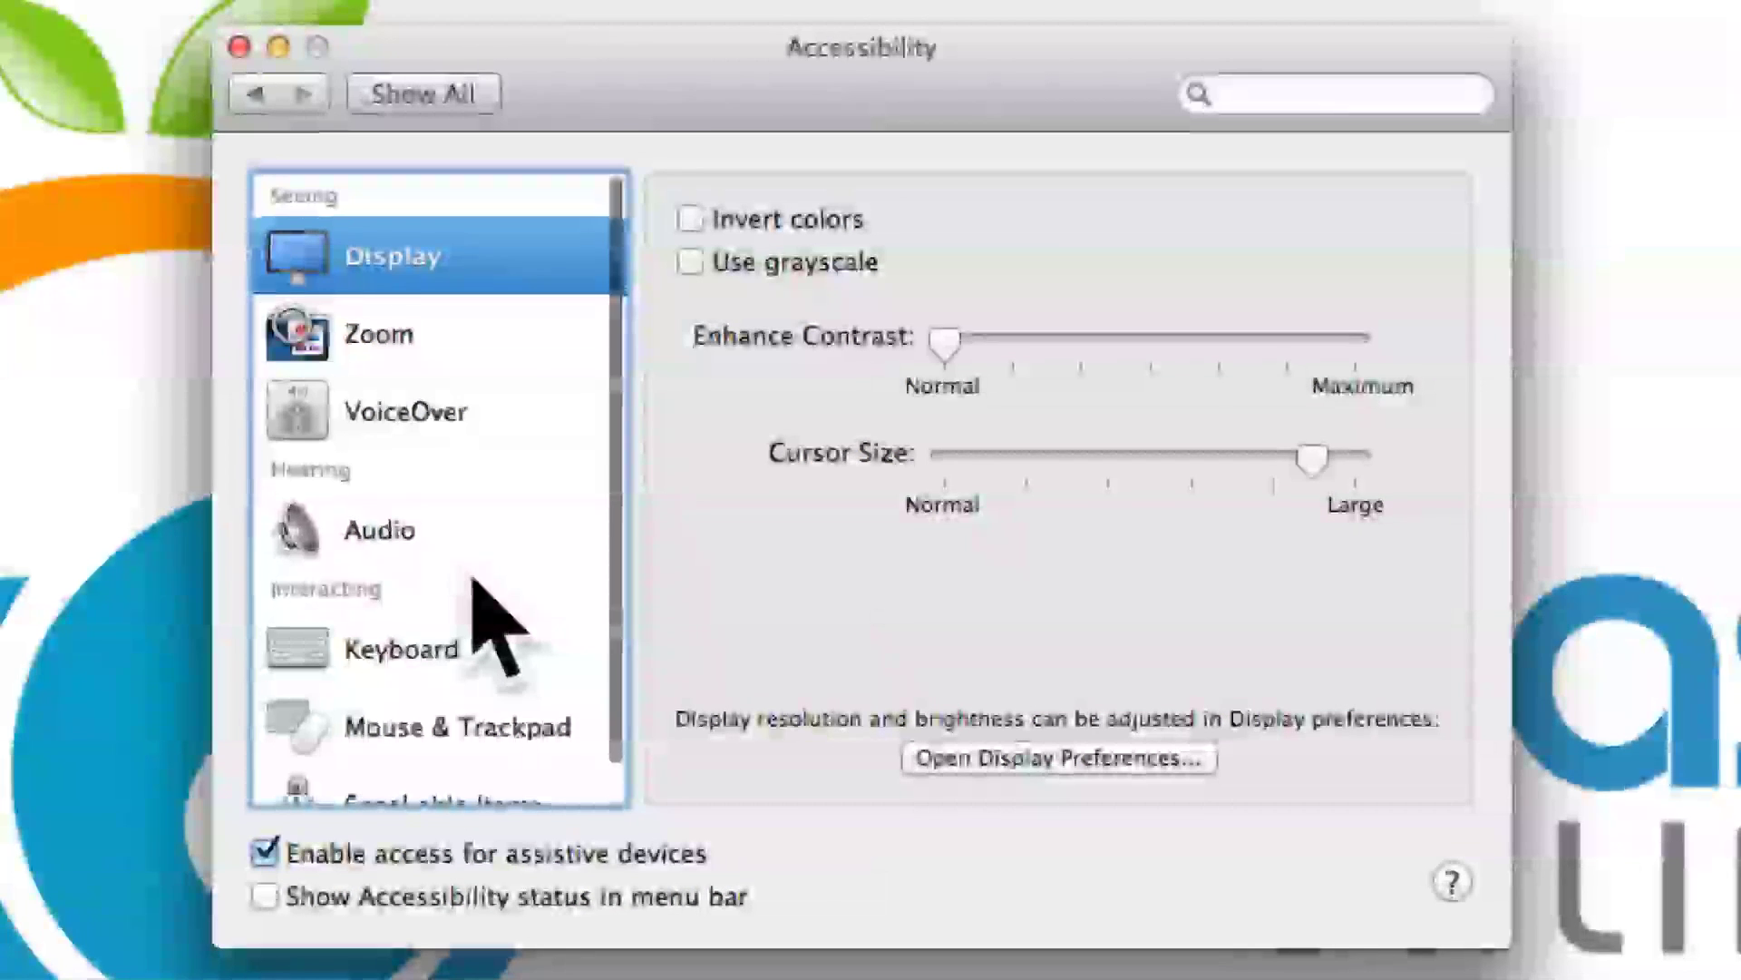
Test the screen flash in the Accessibility audio settings, return to all preferences and close System Preferences.
scroll(473, 580, down, 1)
scroll(473, 581, down, 1)
click(405, 481)
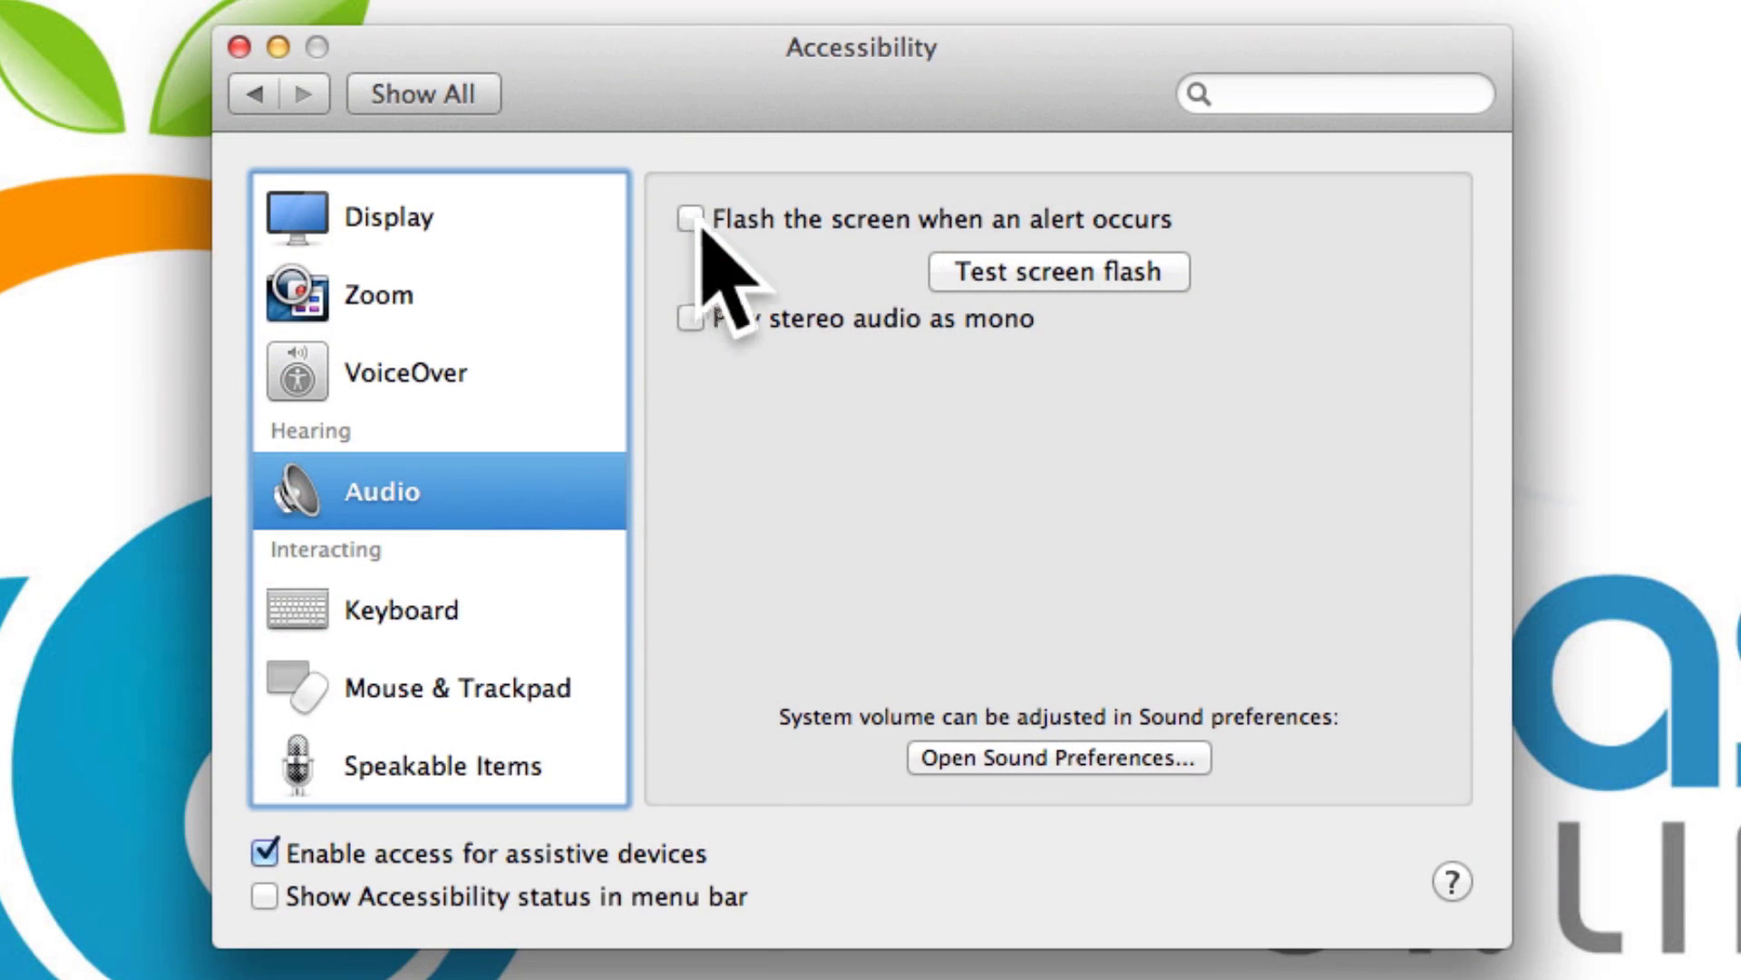
click(1151, 277)
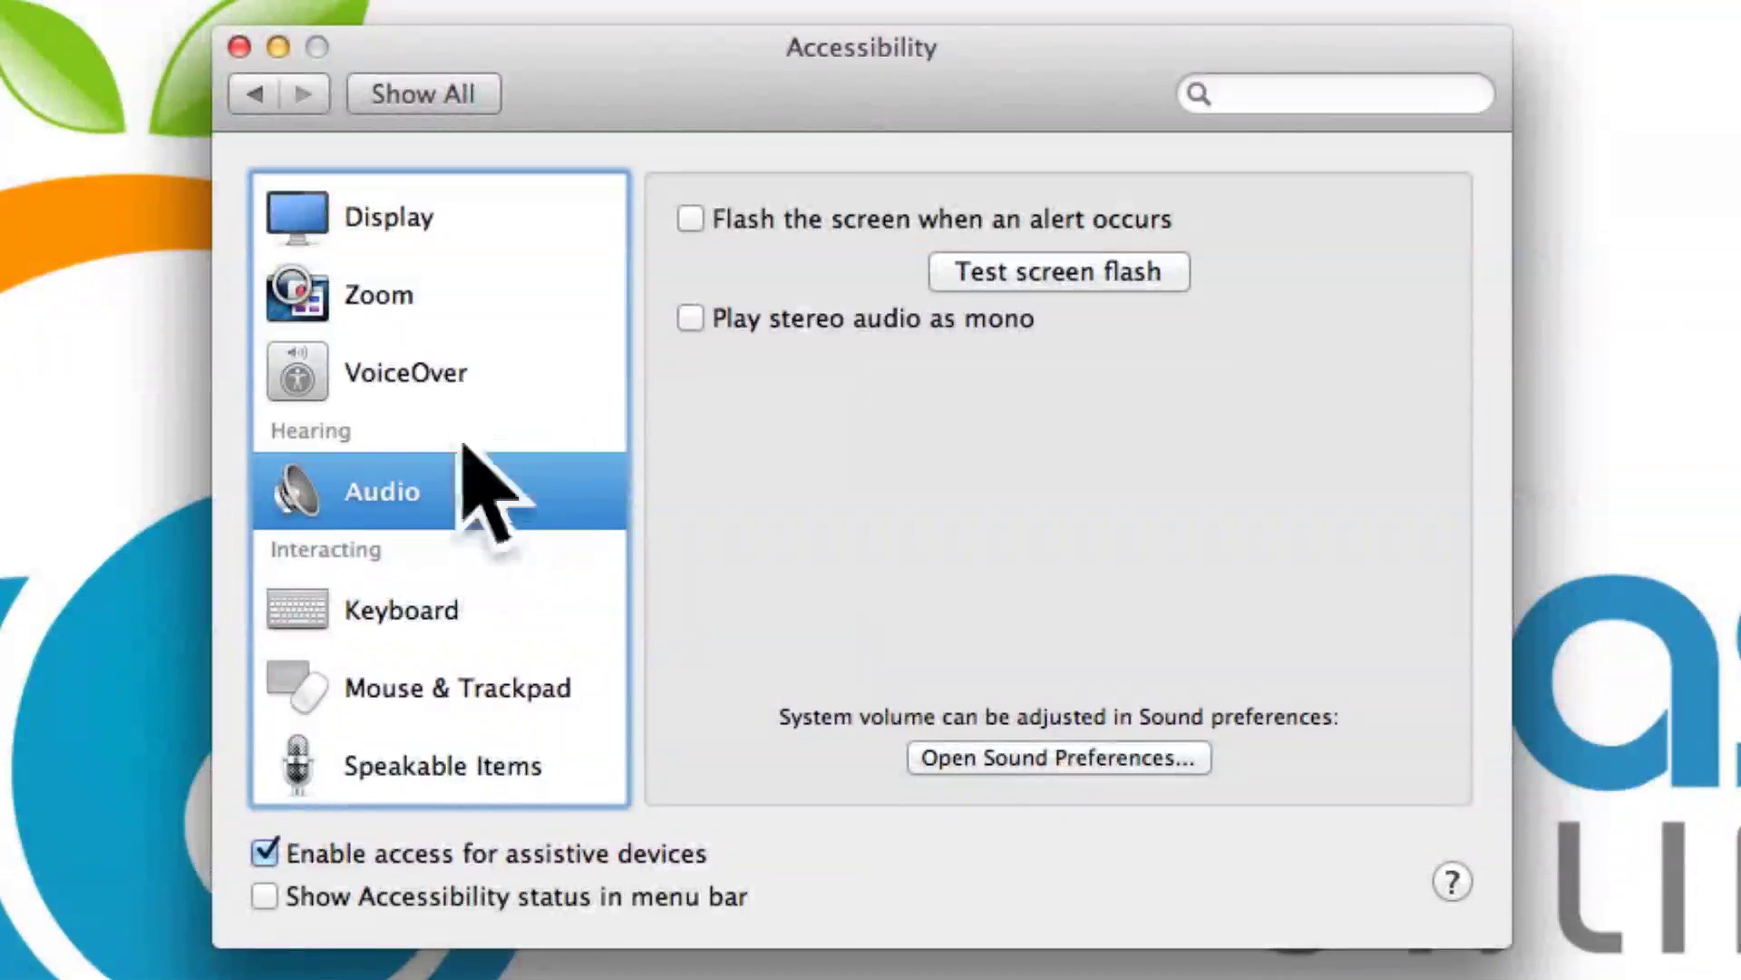
click(421, 98)
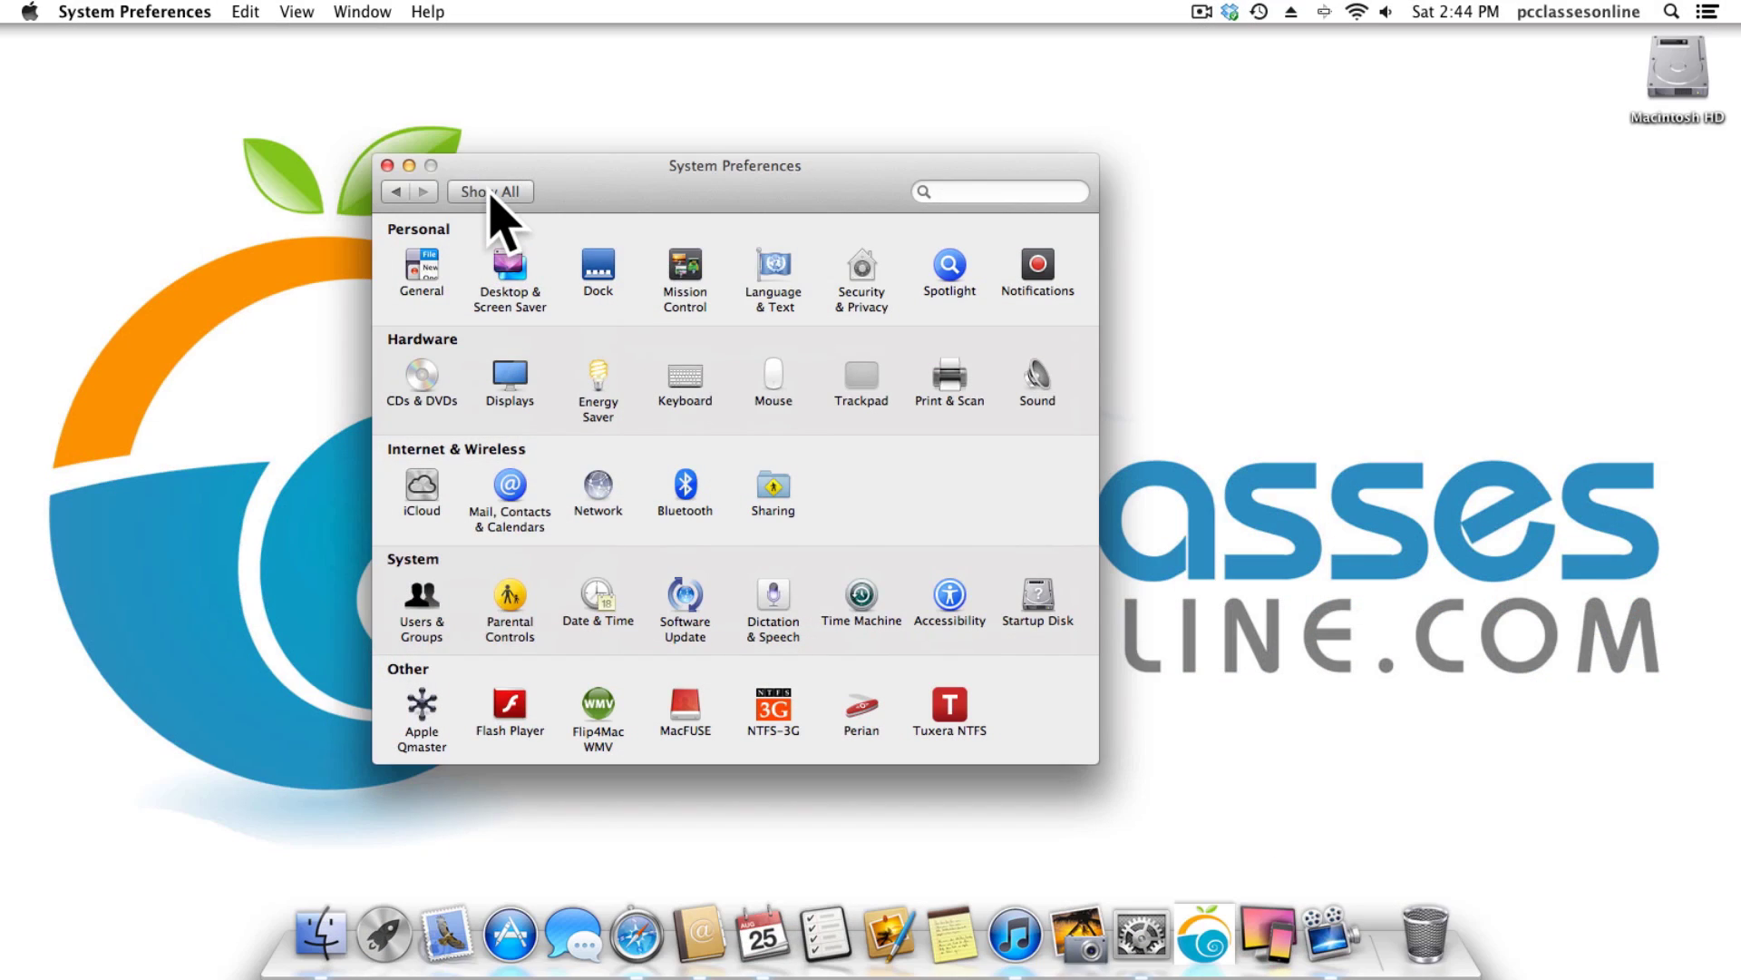
click(387, 166)
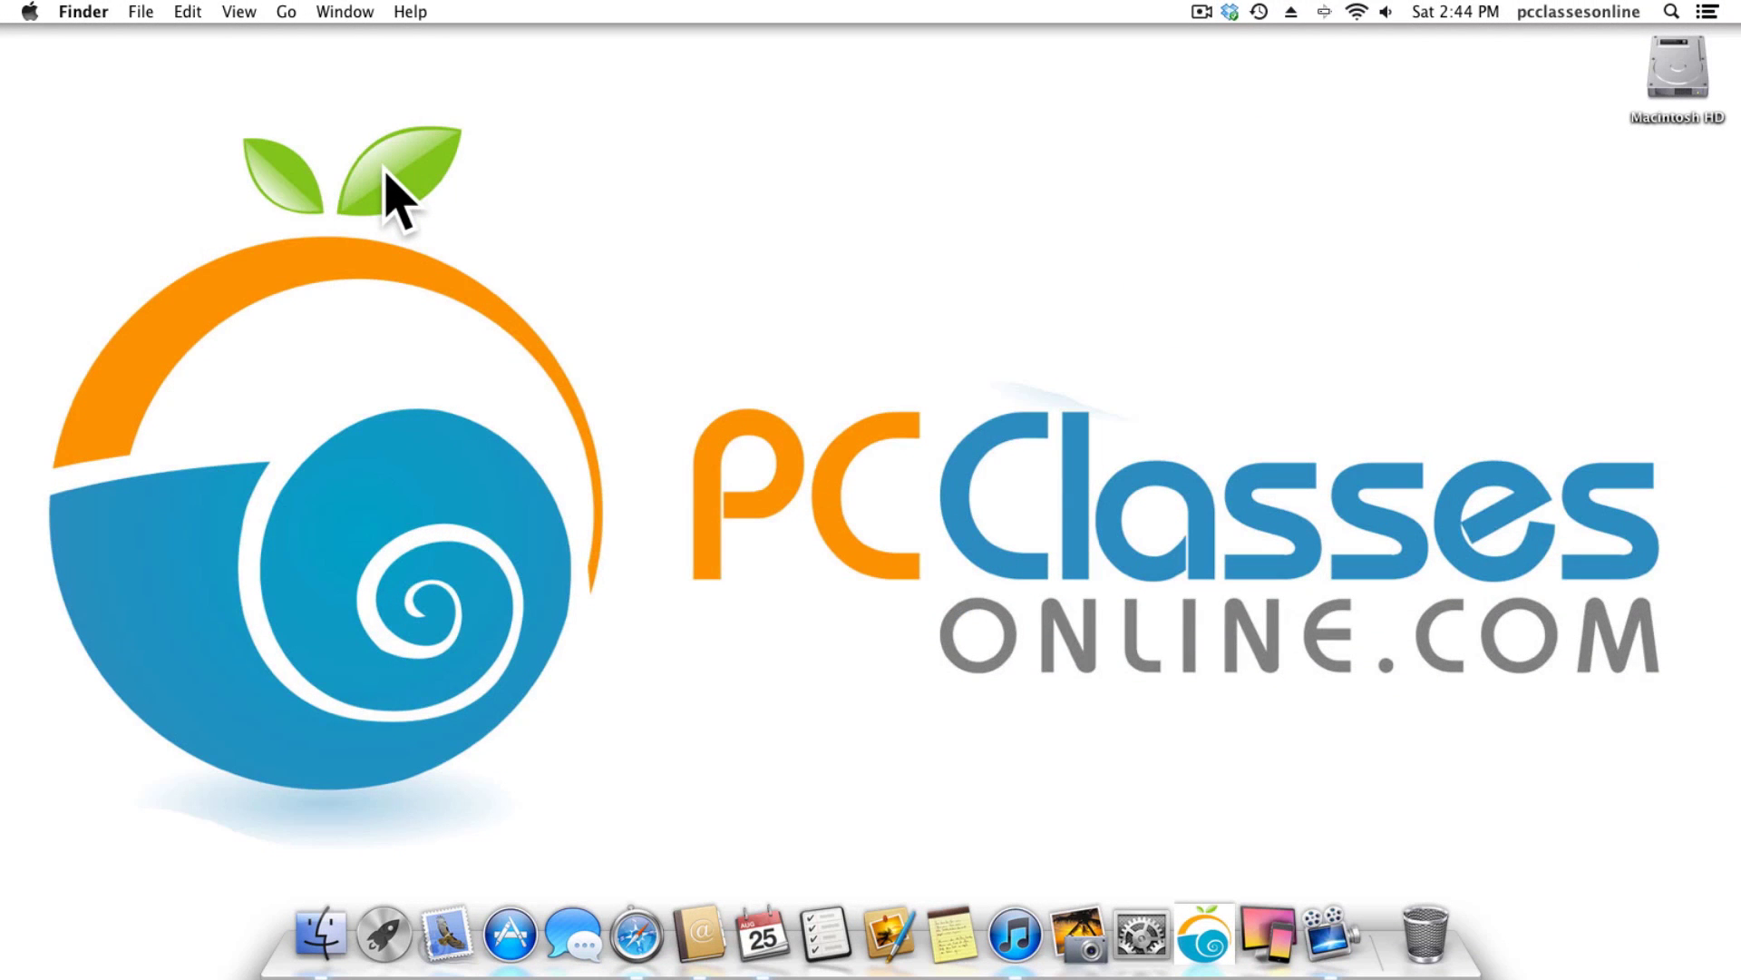
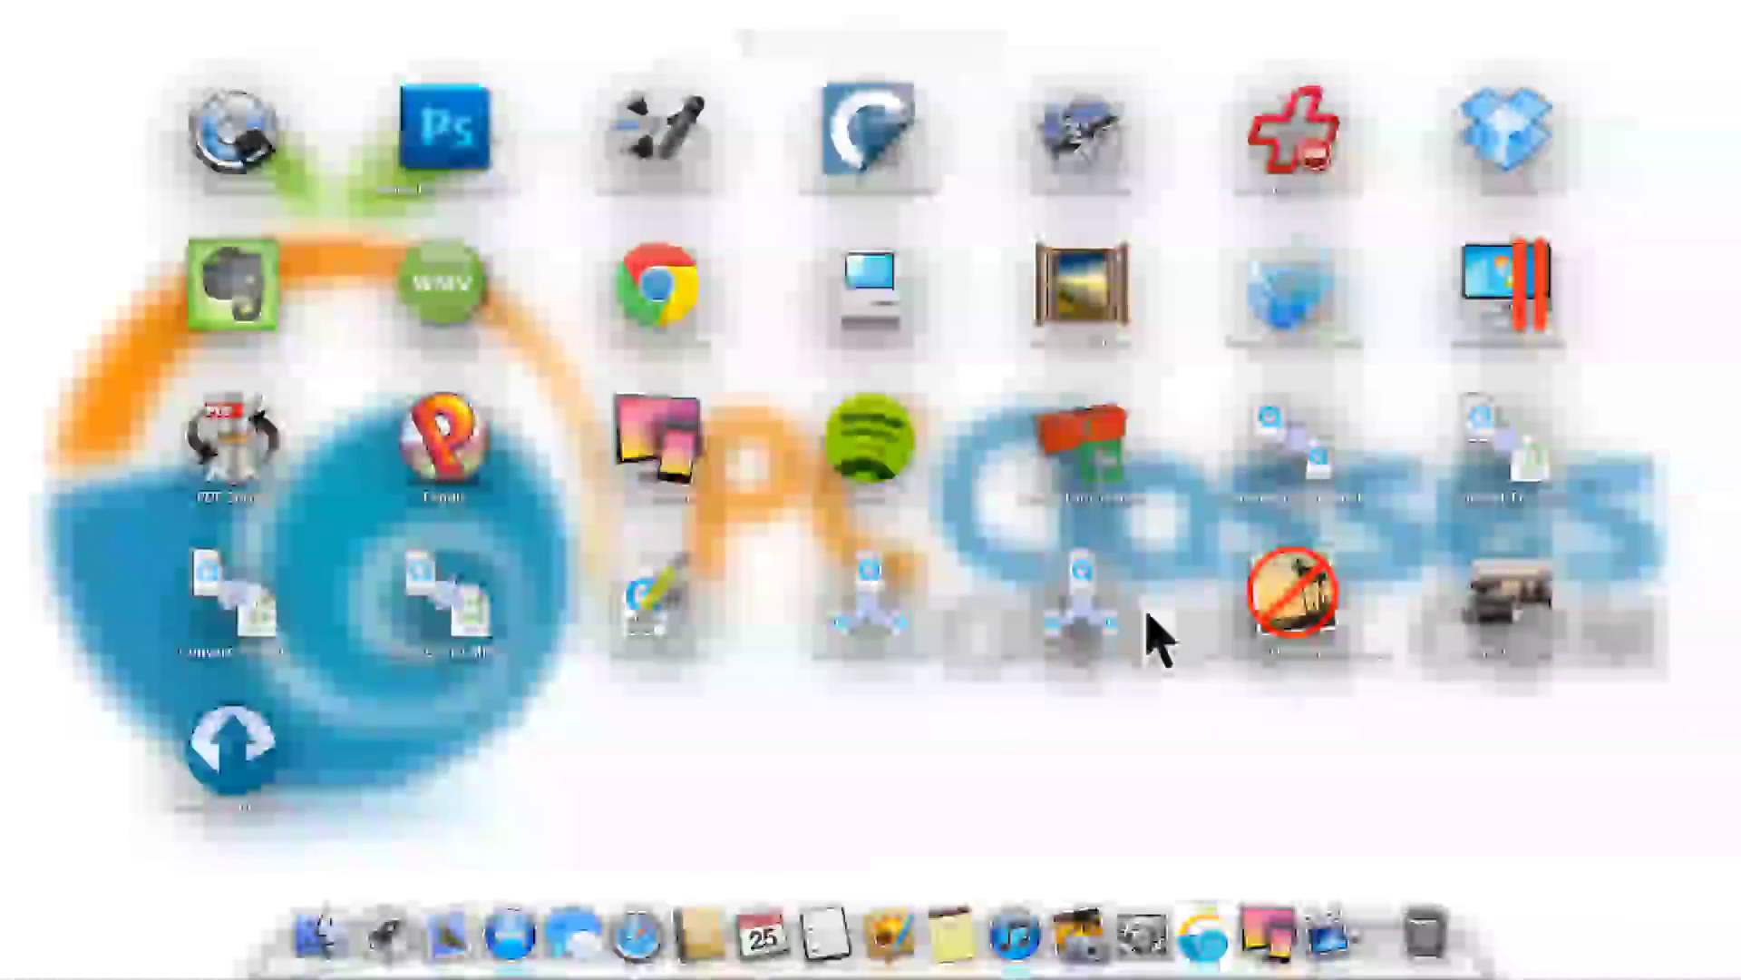
Browse through the pages of apps in Launchpad and return to the desktop.
scroll(1149, 615, right, 3)
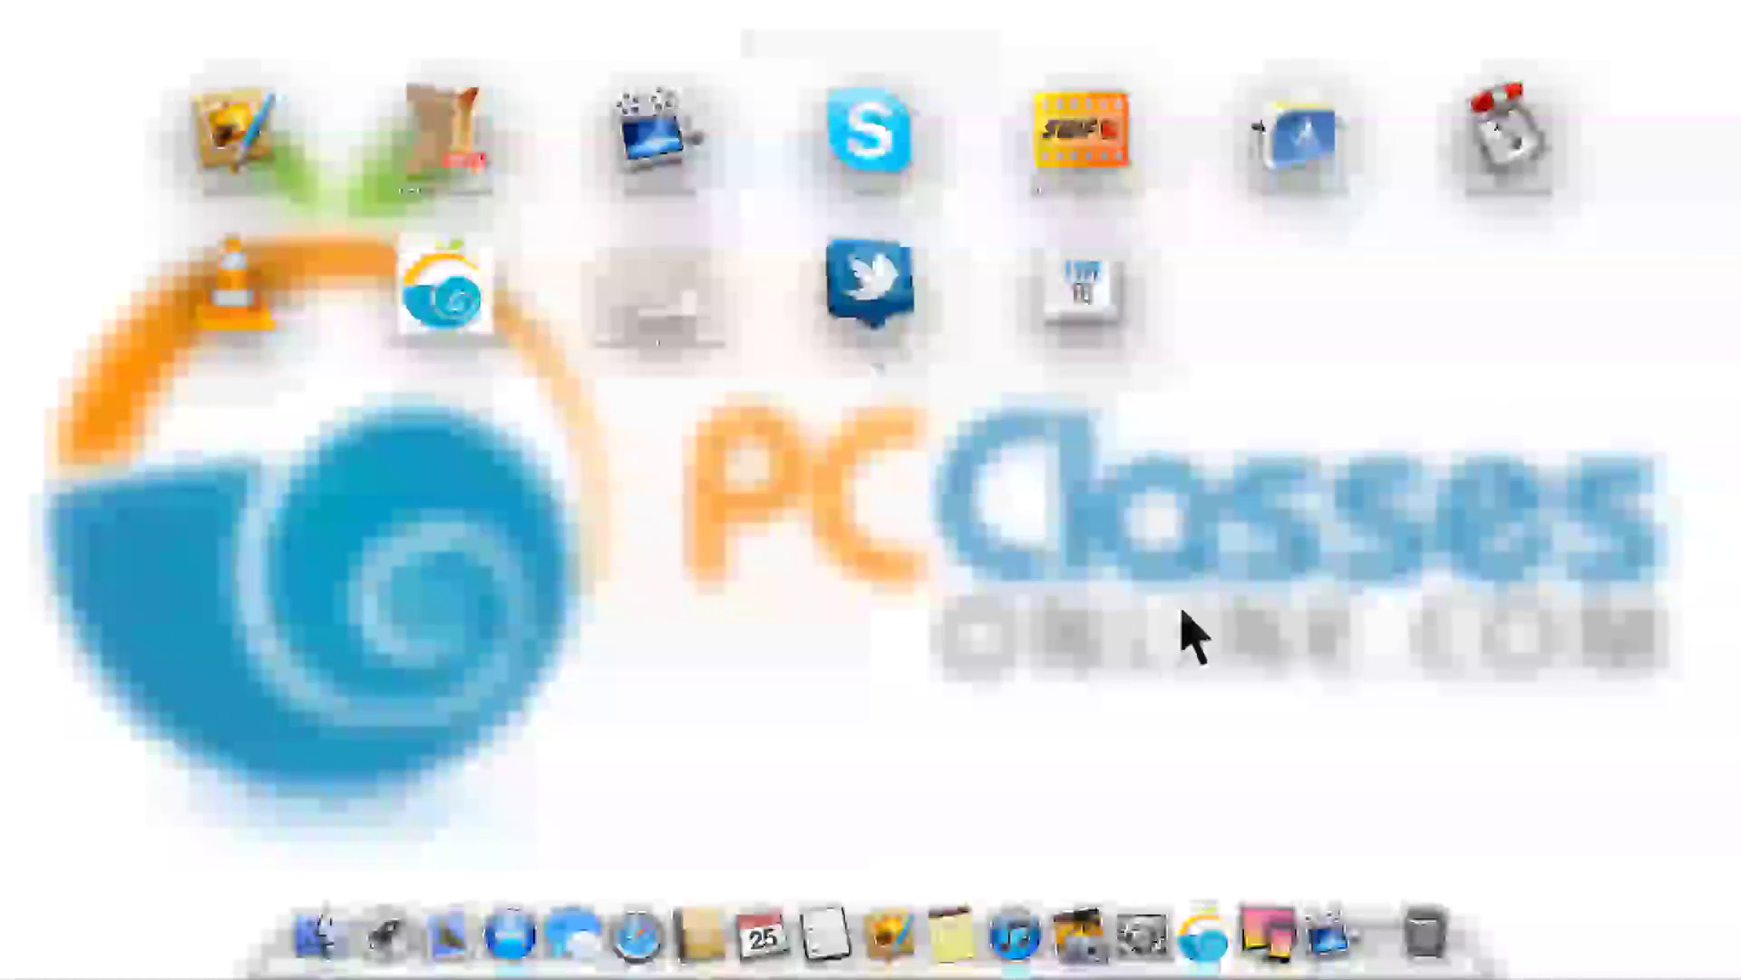
scroll(1161, 625, left, 3)
scroll(1188, 635, left, 3)
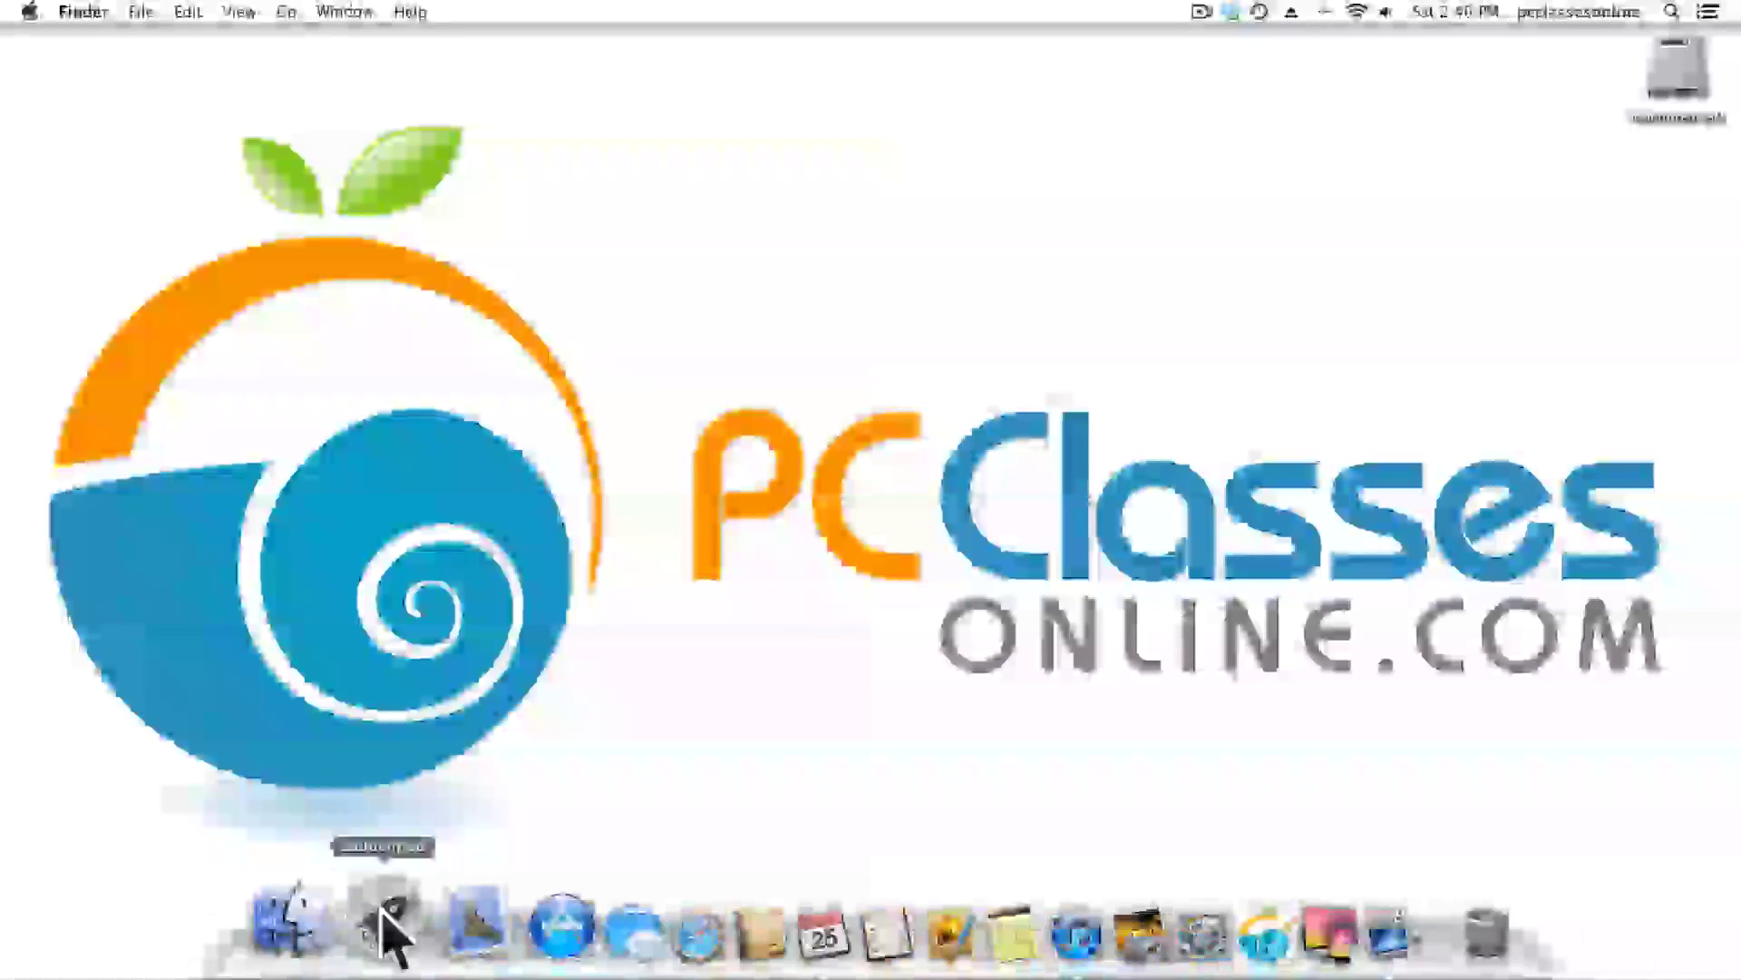
Open Mail to view its account setup form and cancel the setup.
click(438, 948)
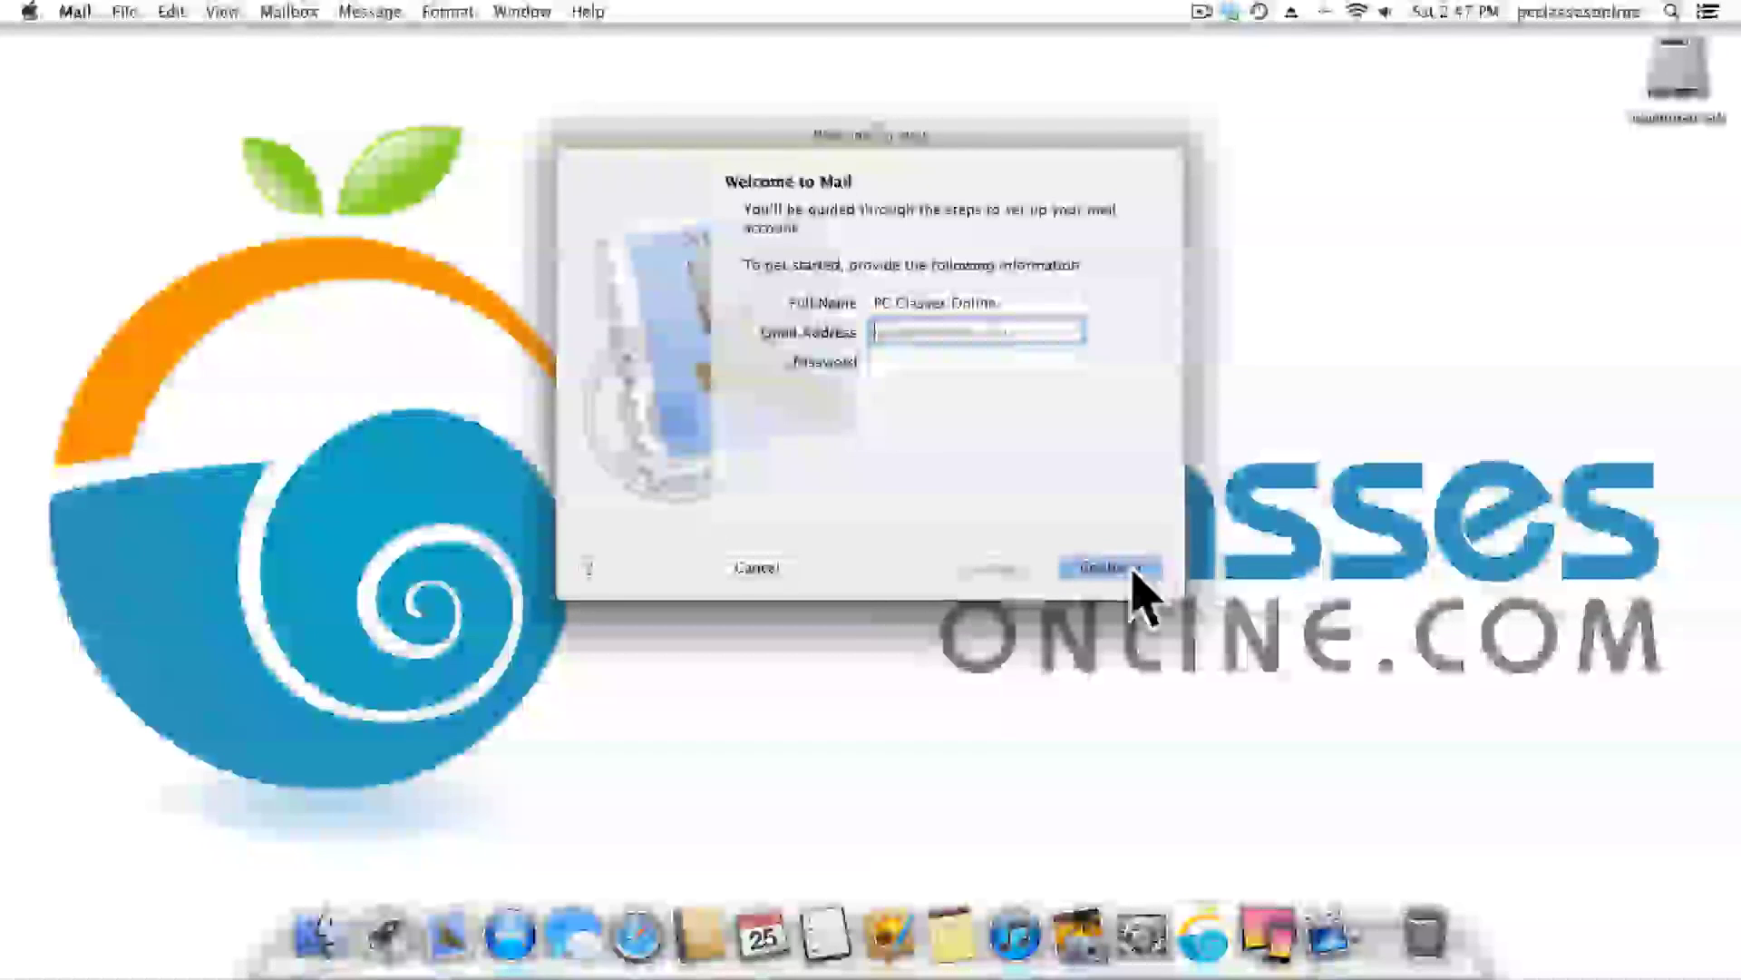
click(756, 568)
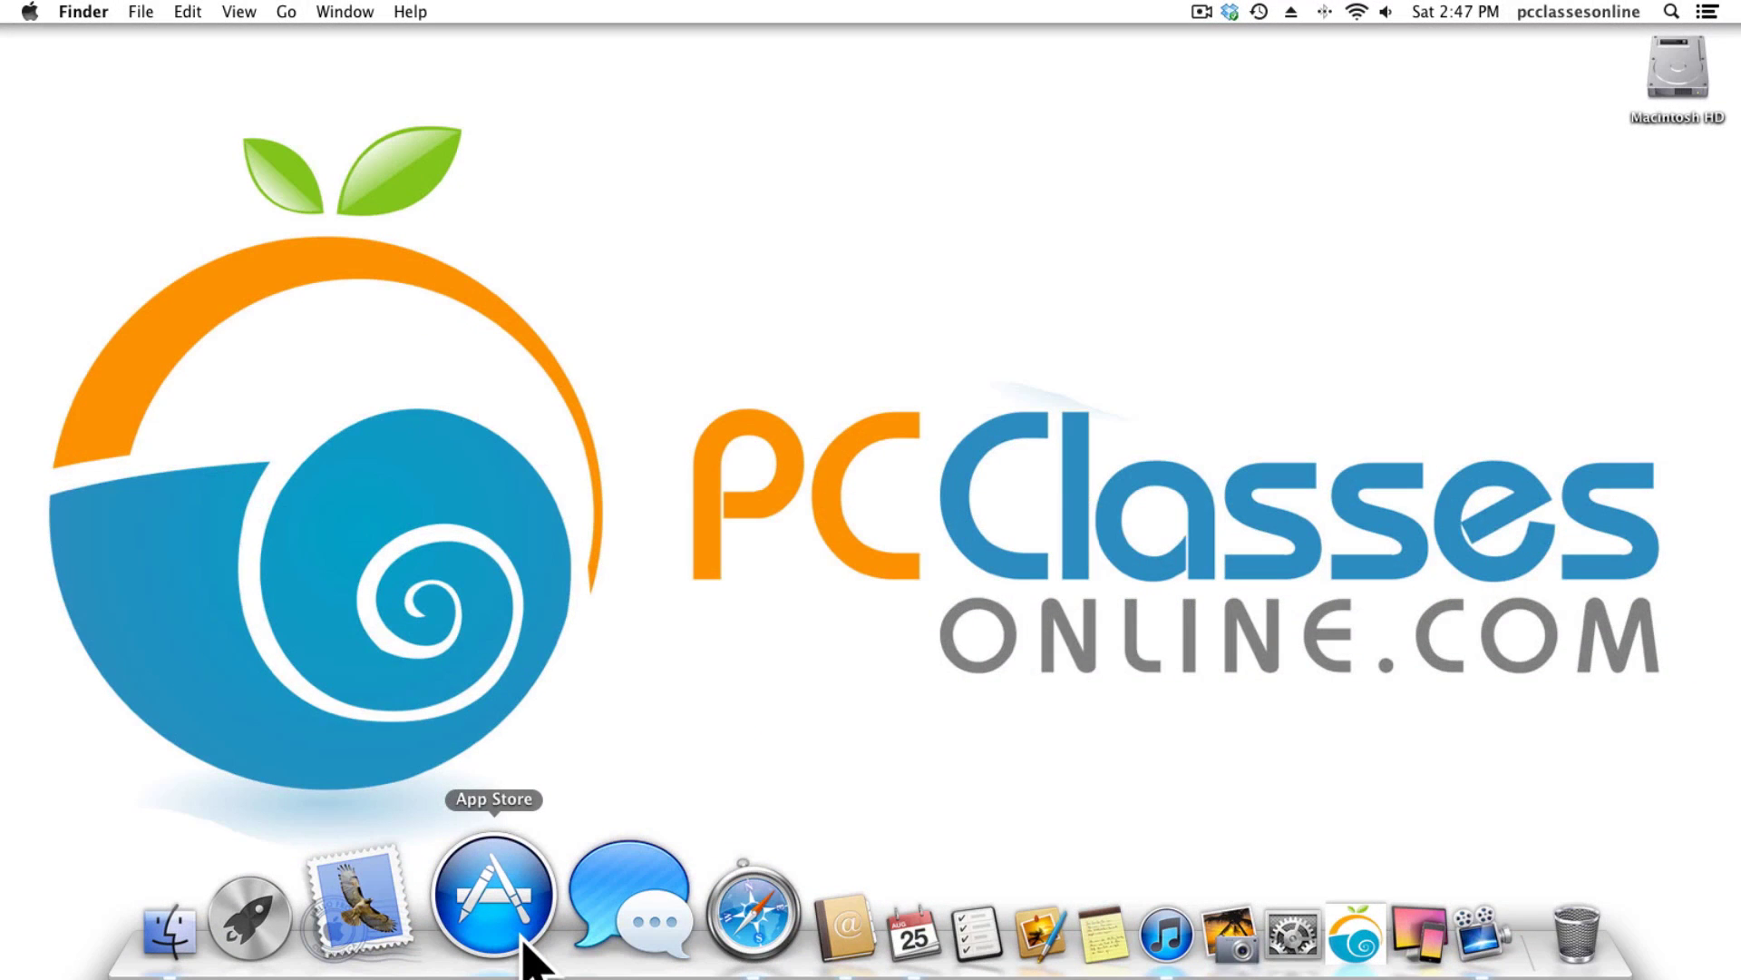
Open the App Store and look through the featured apps and top lists.
click(524, 944)
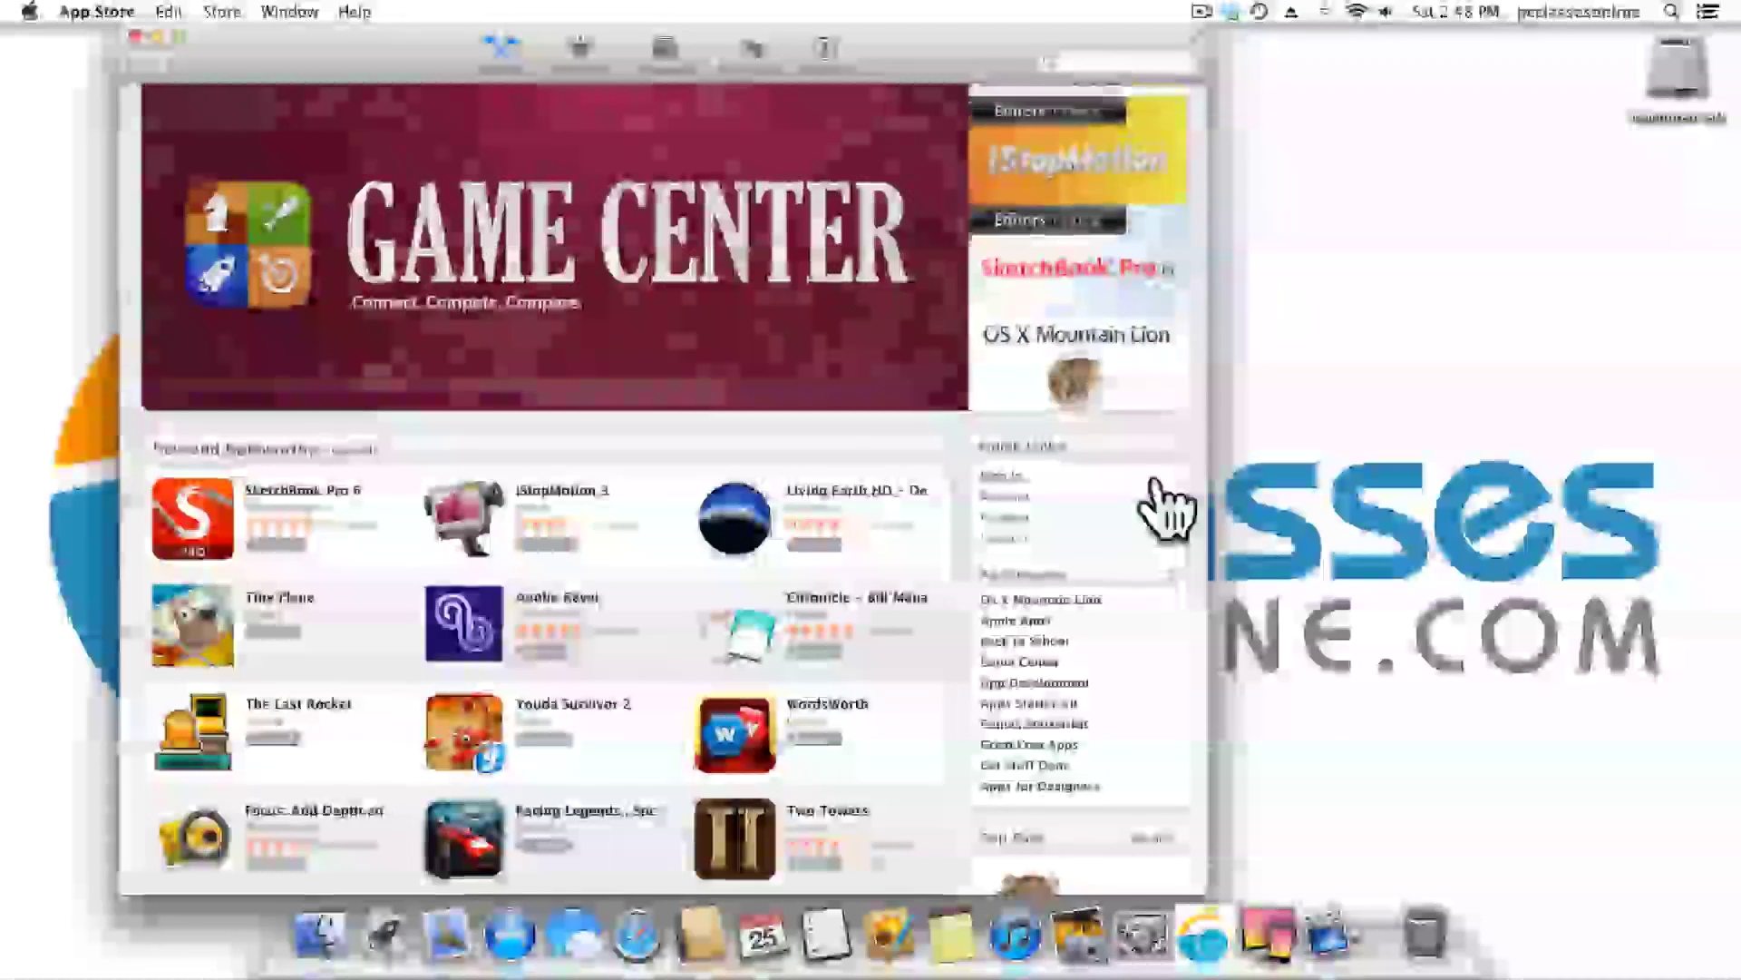
scroll(1165, 508, down, 3)
scroll(1165, 504, down, 5)
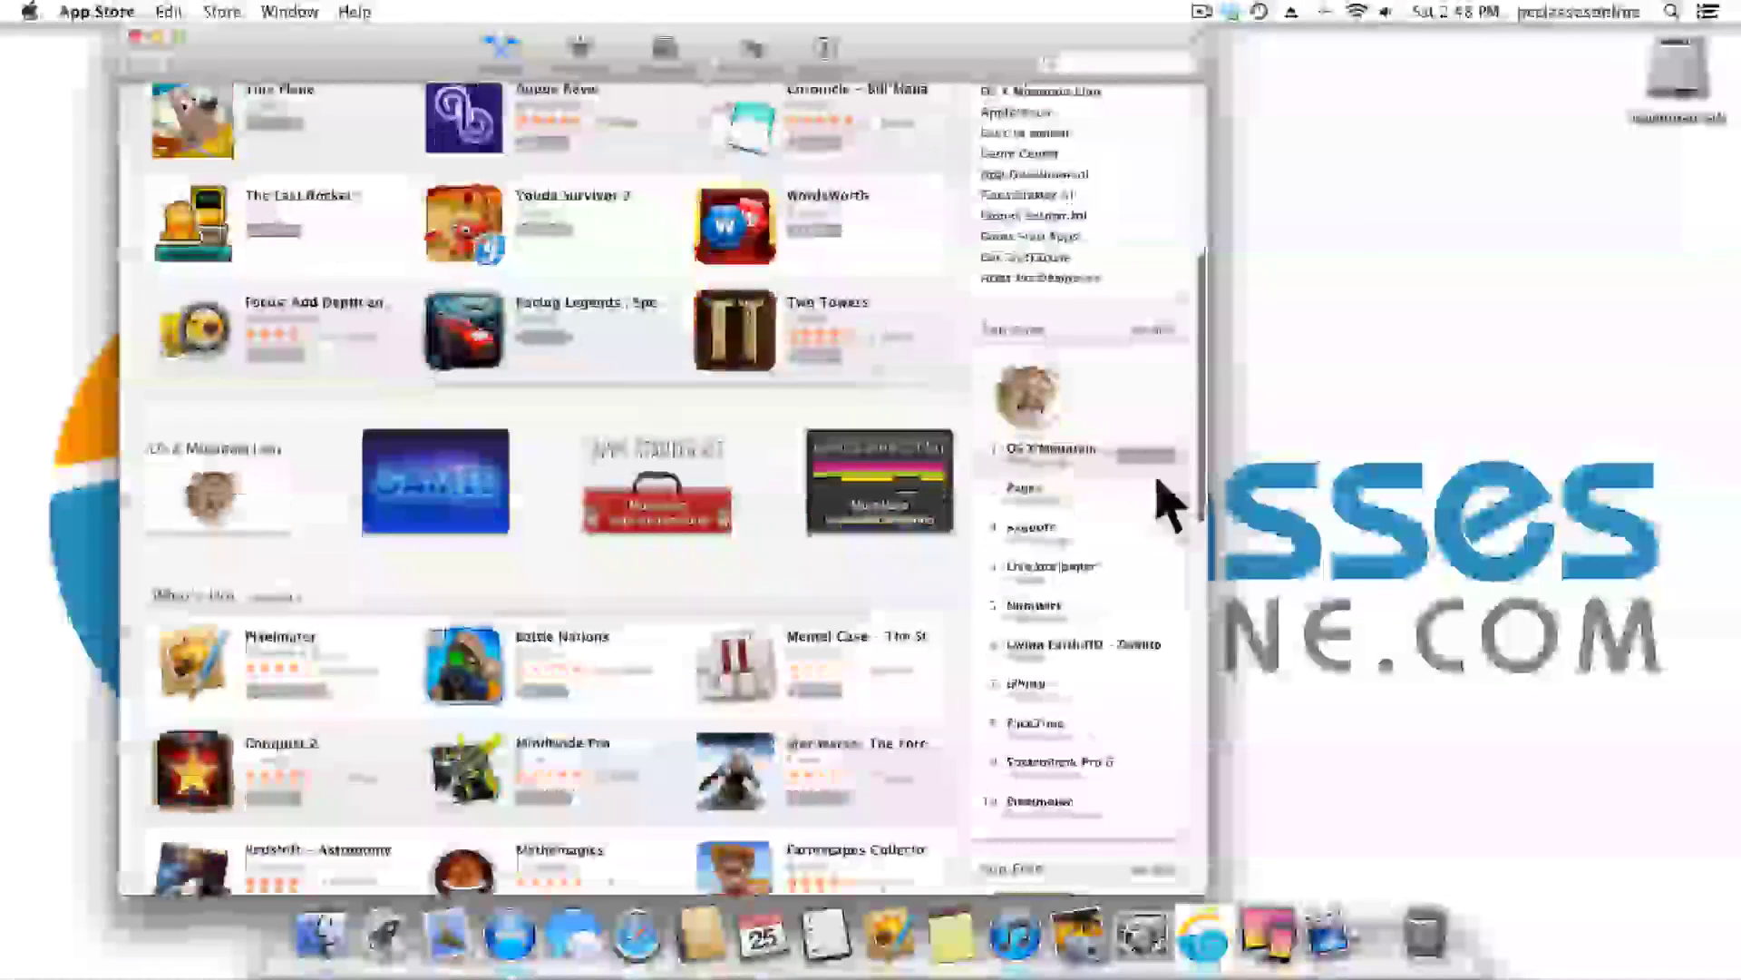
Search the App Store for "magic window - timelapse desktop" and open the details page of Magic Window.
click(1122, 63)
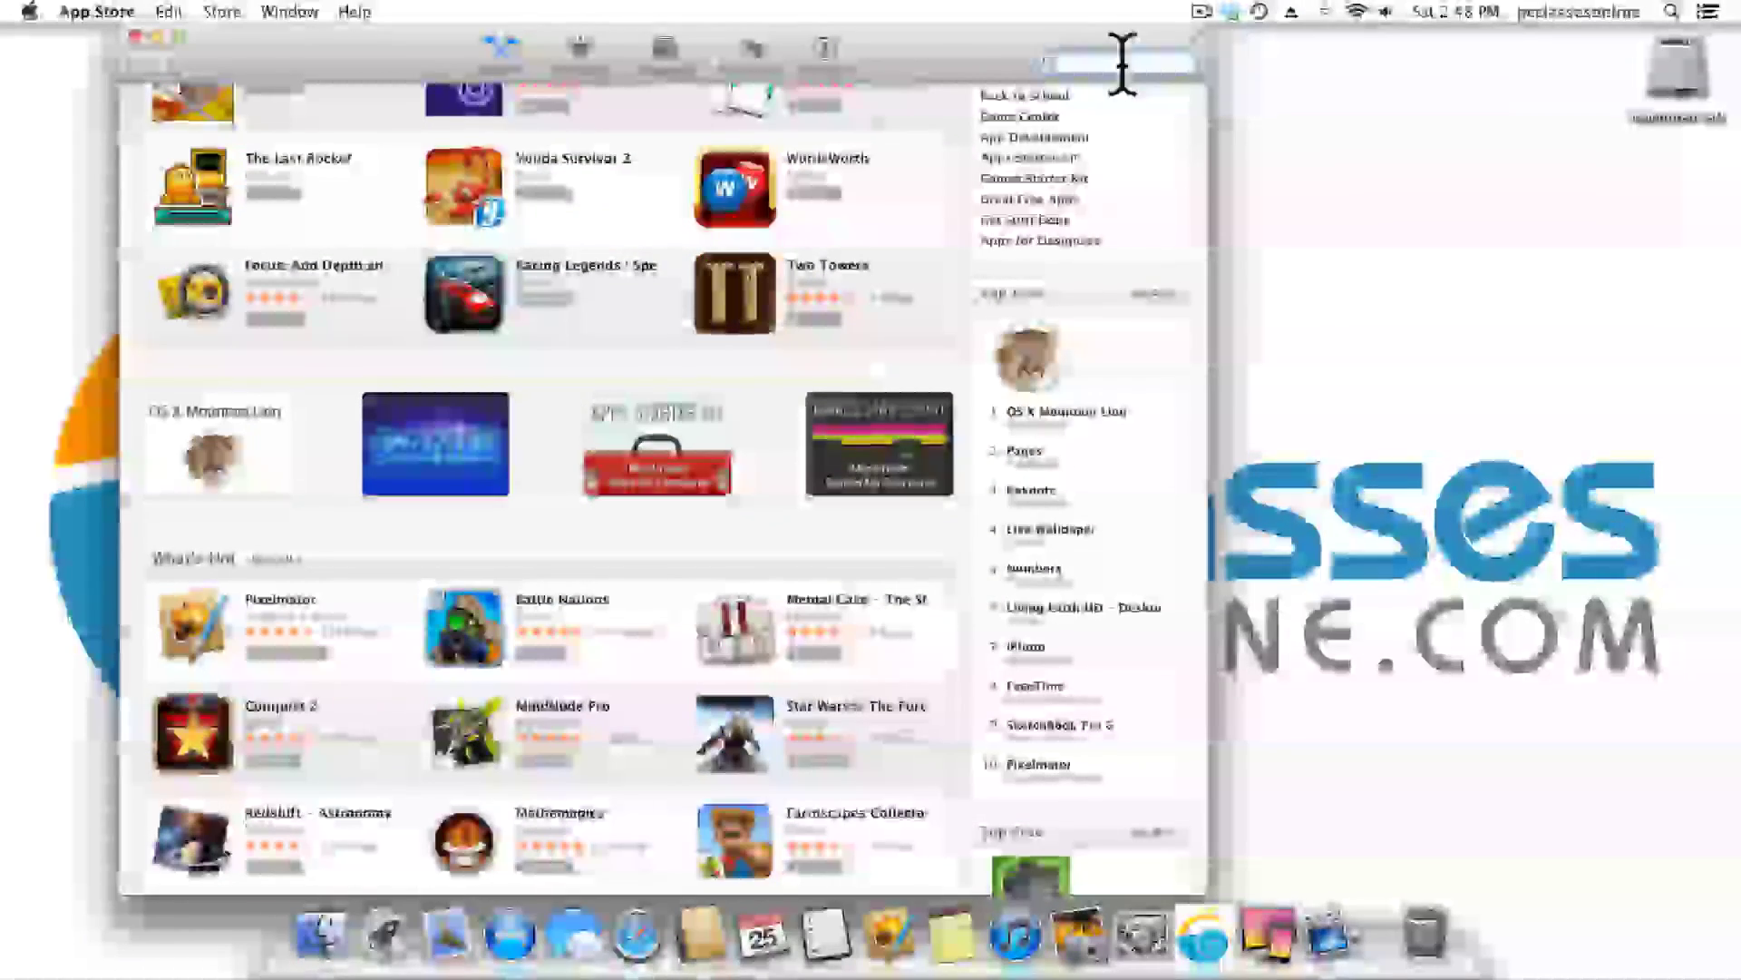
text(magic w)
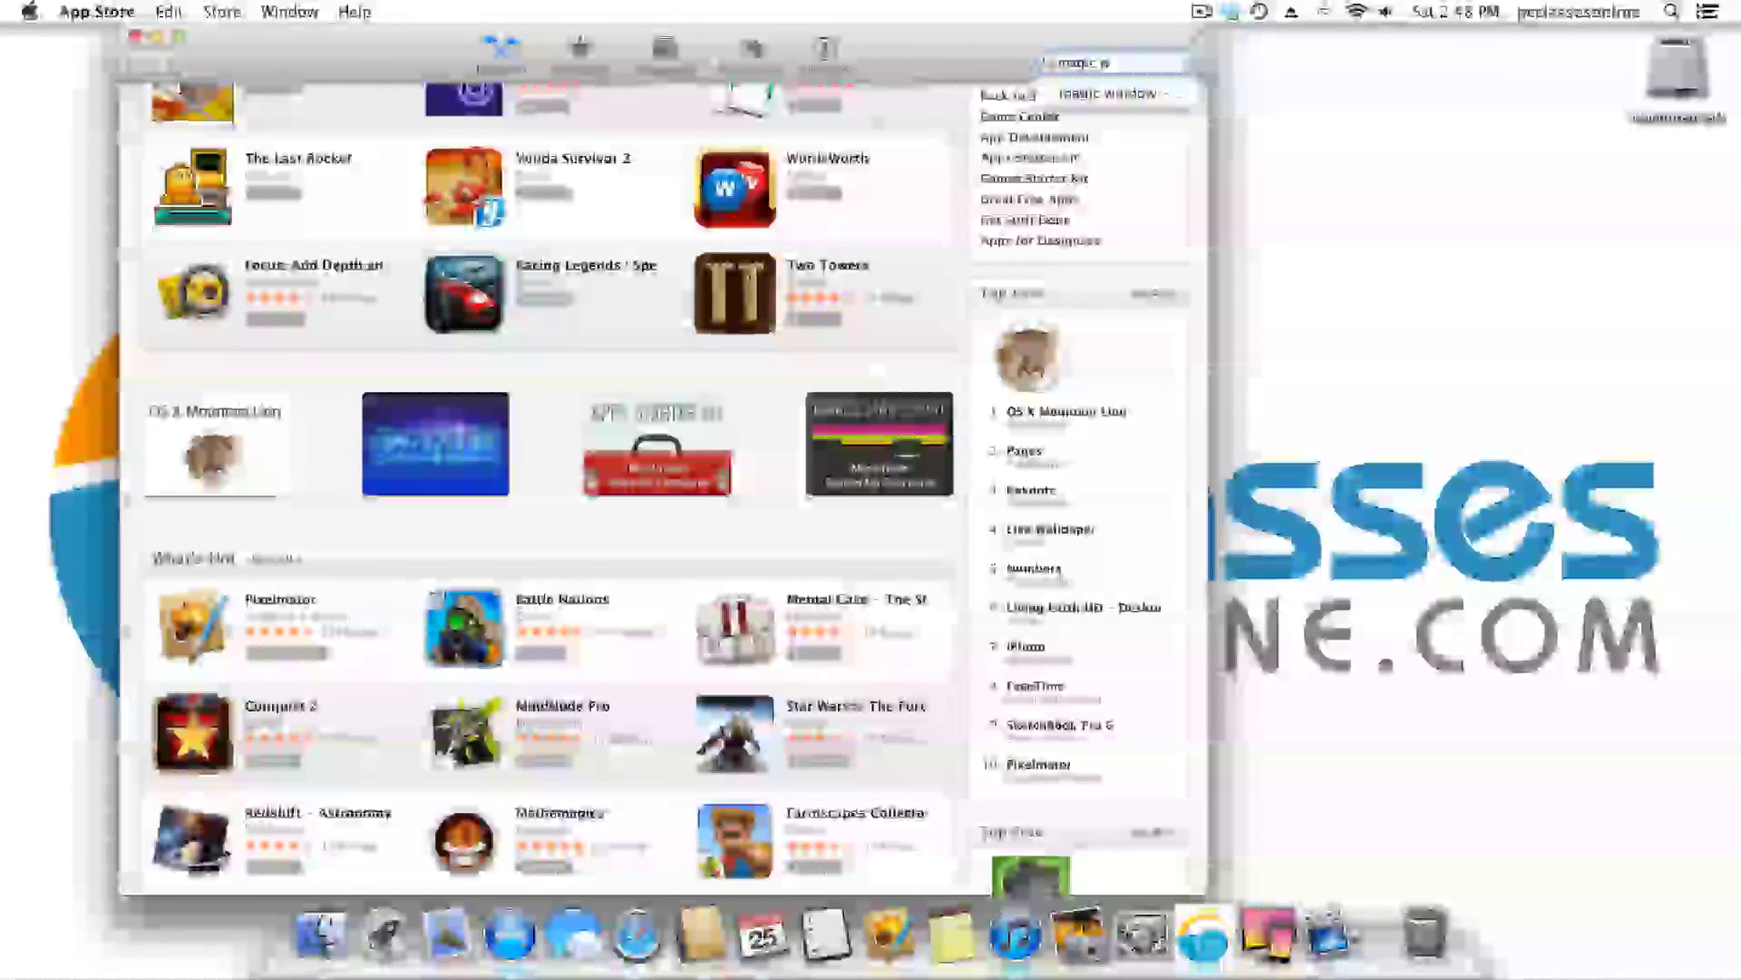
key(Down)
key(Return)
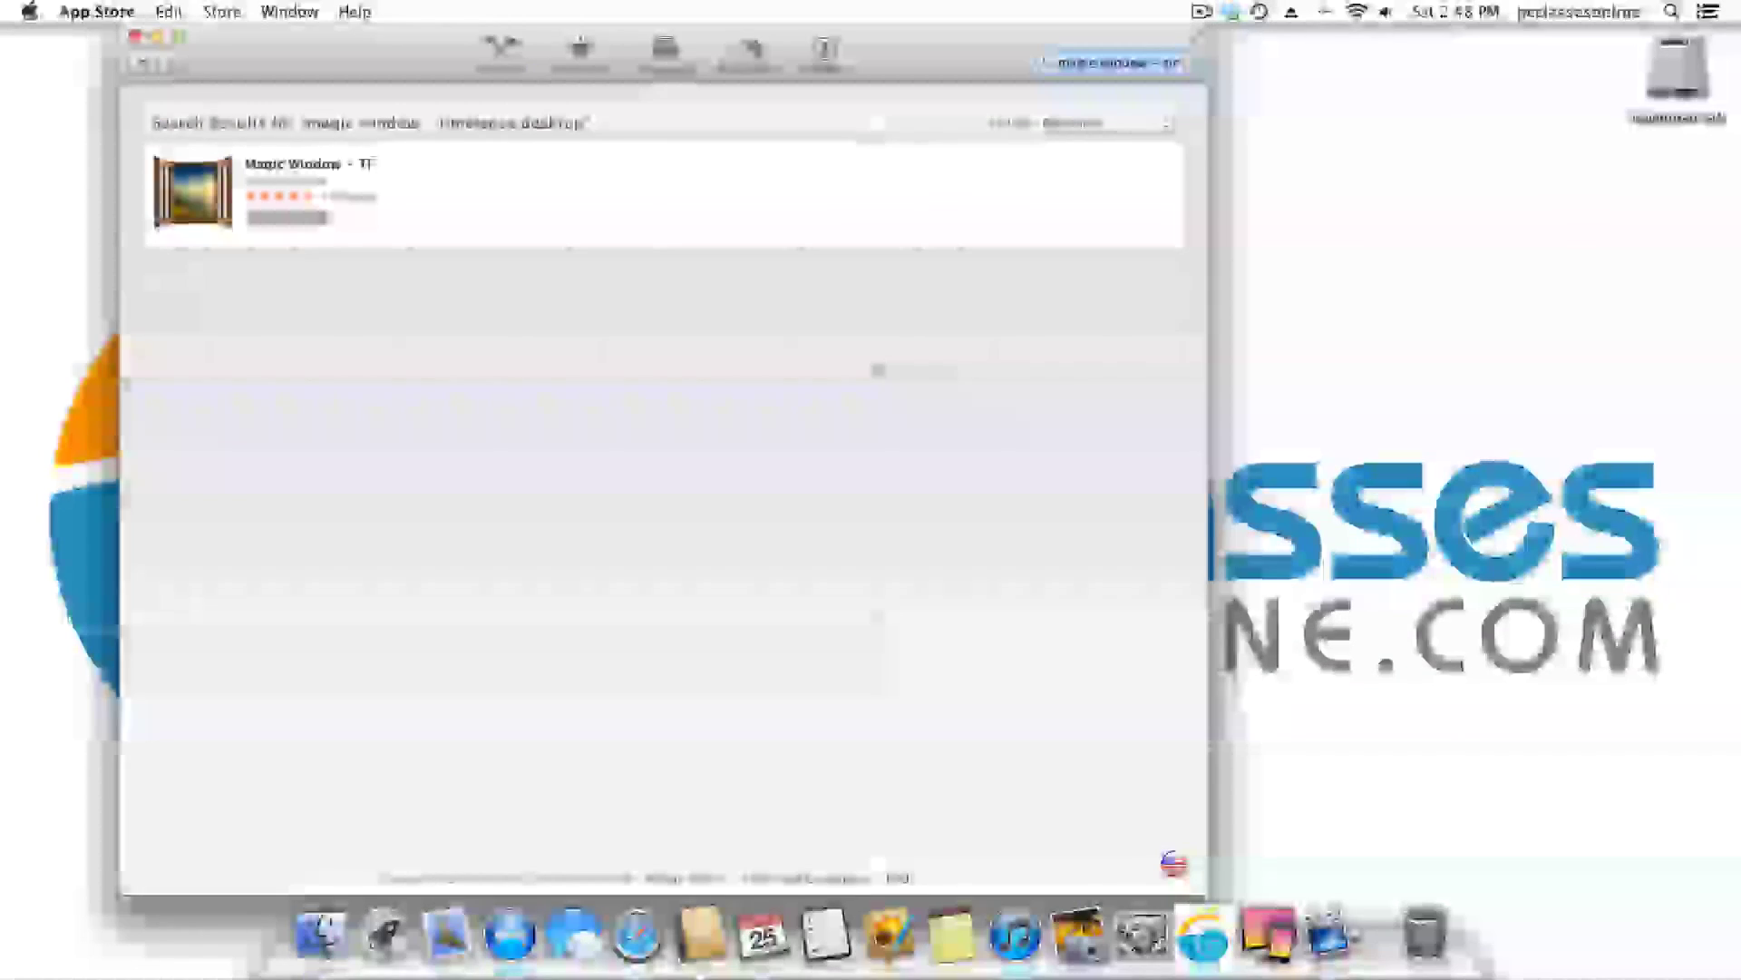
click(325, 170)
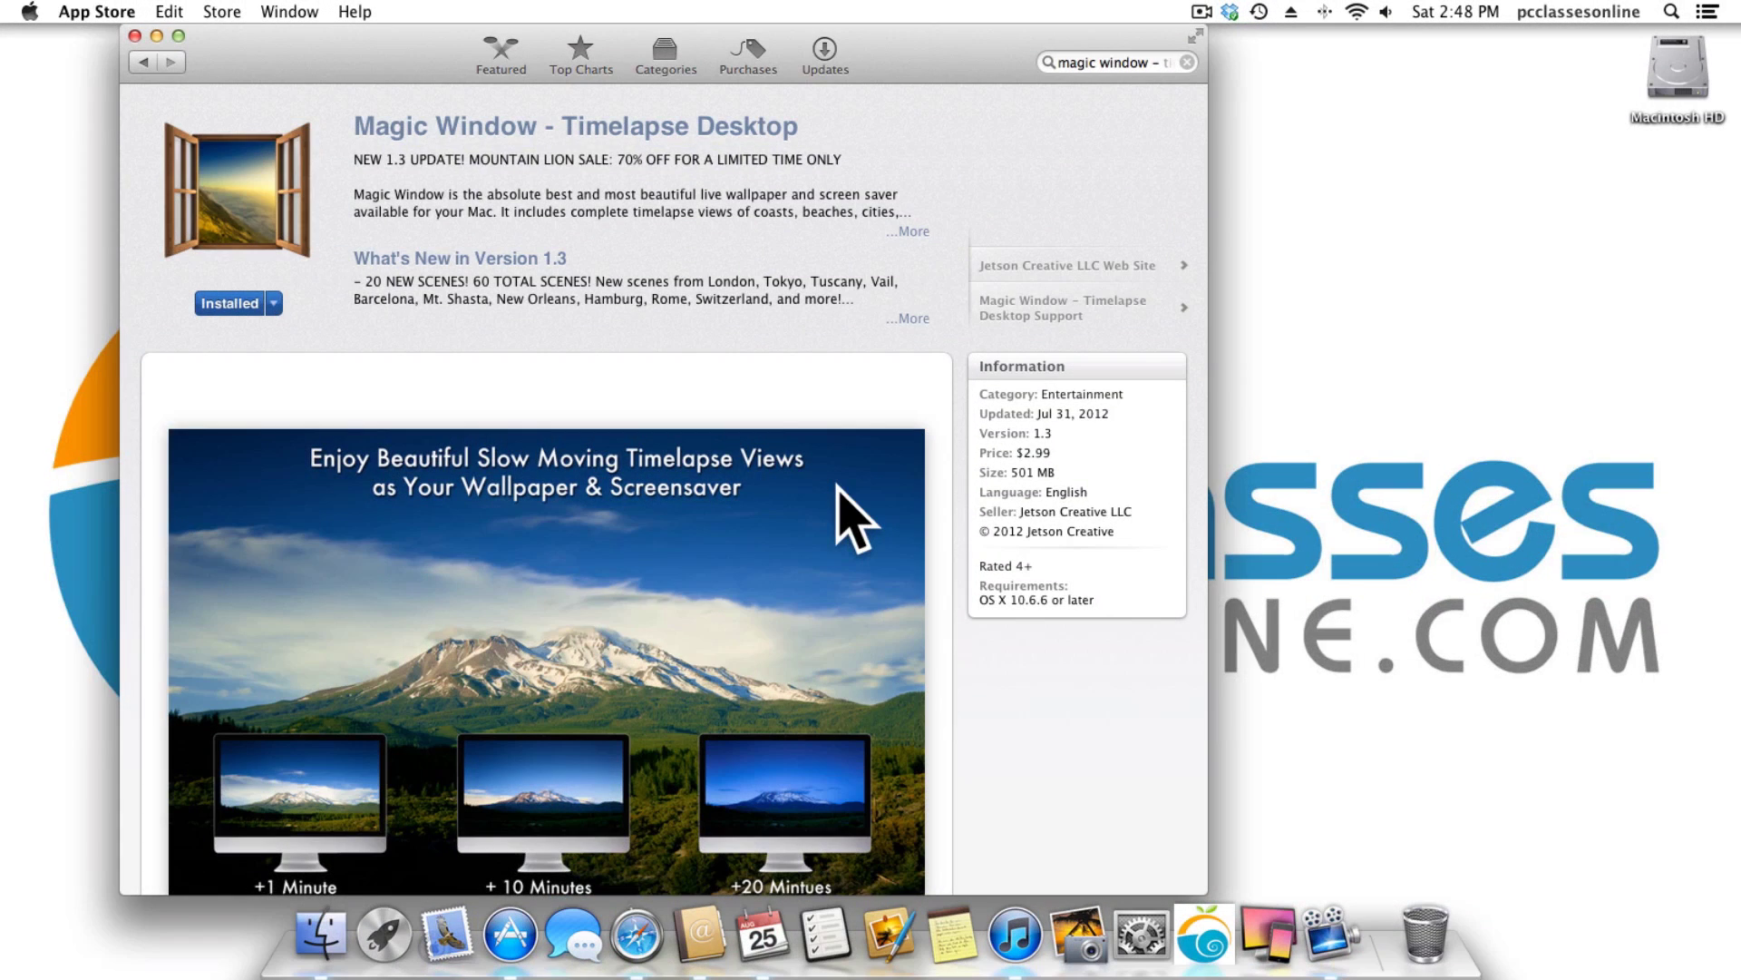
Examine the Magic Window screenshots and price information, and close the App Store window.
scroll(838, 485, down, 3)
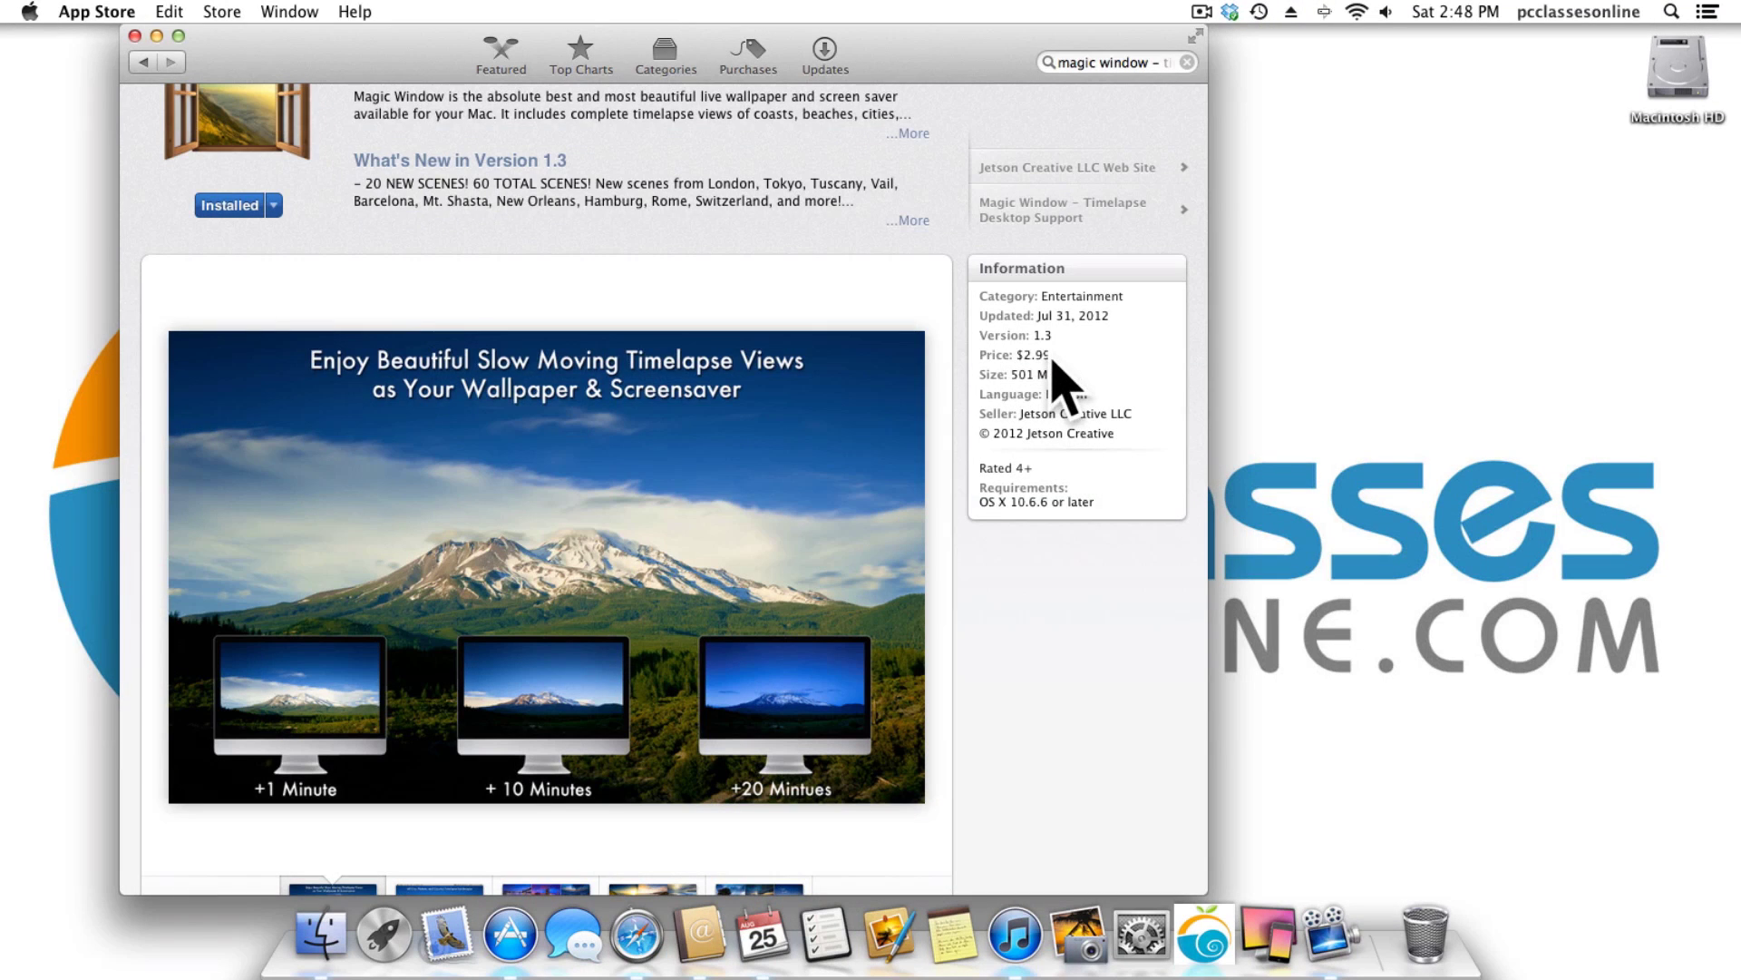
scroll(564, 357, up, 3)
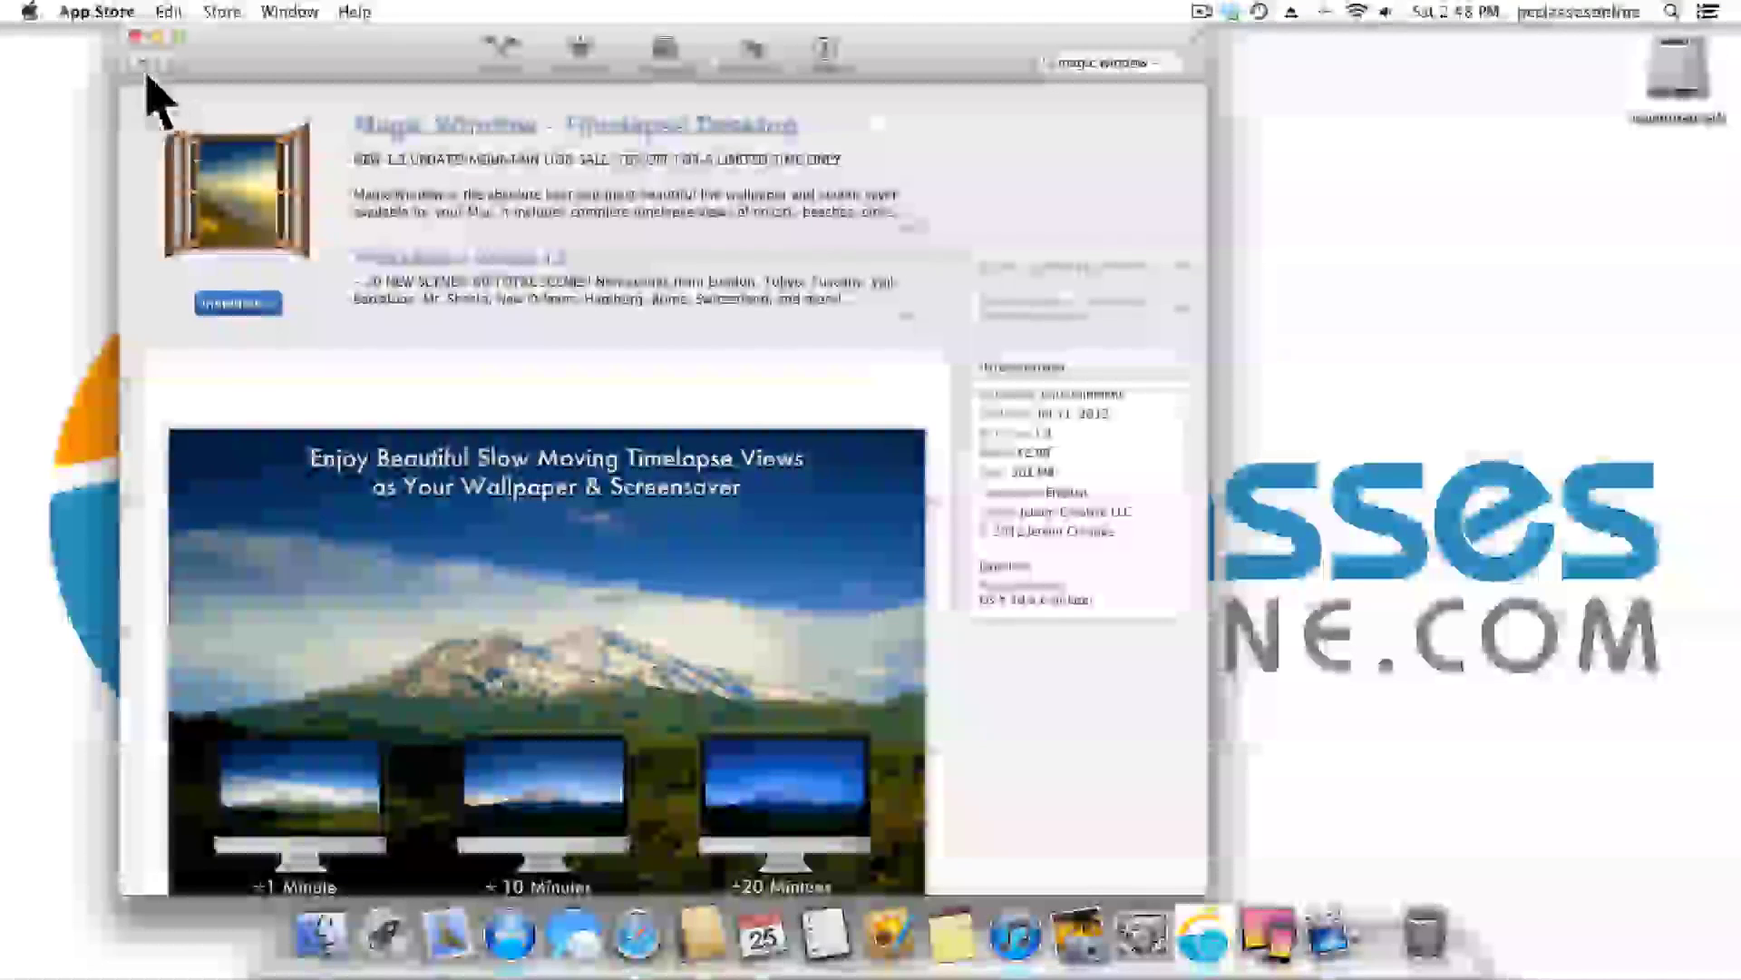
click(136, 38)
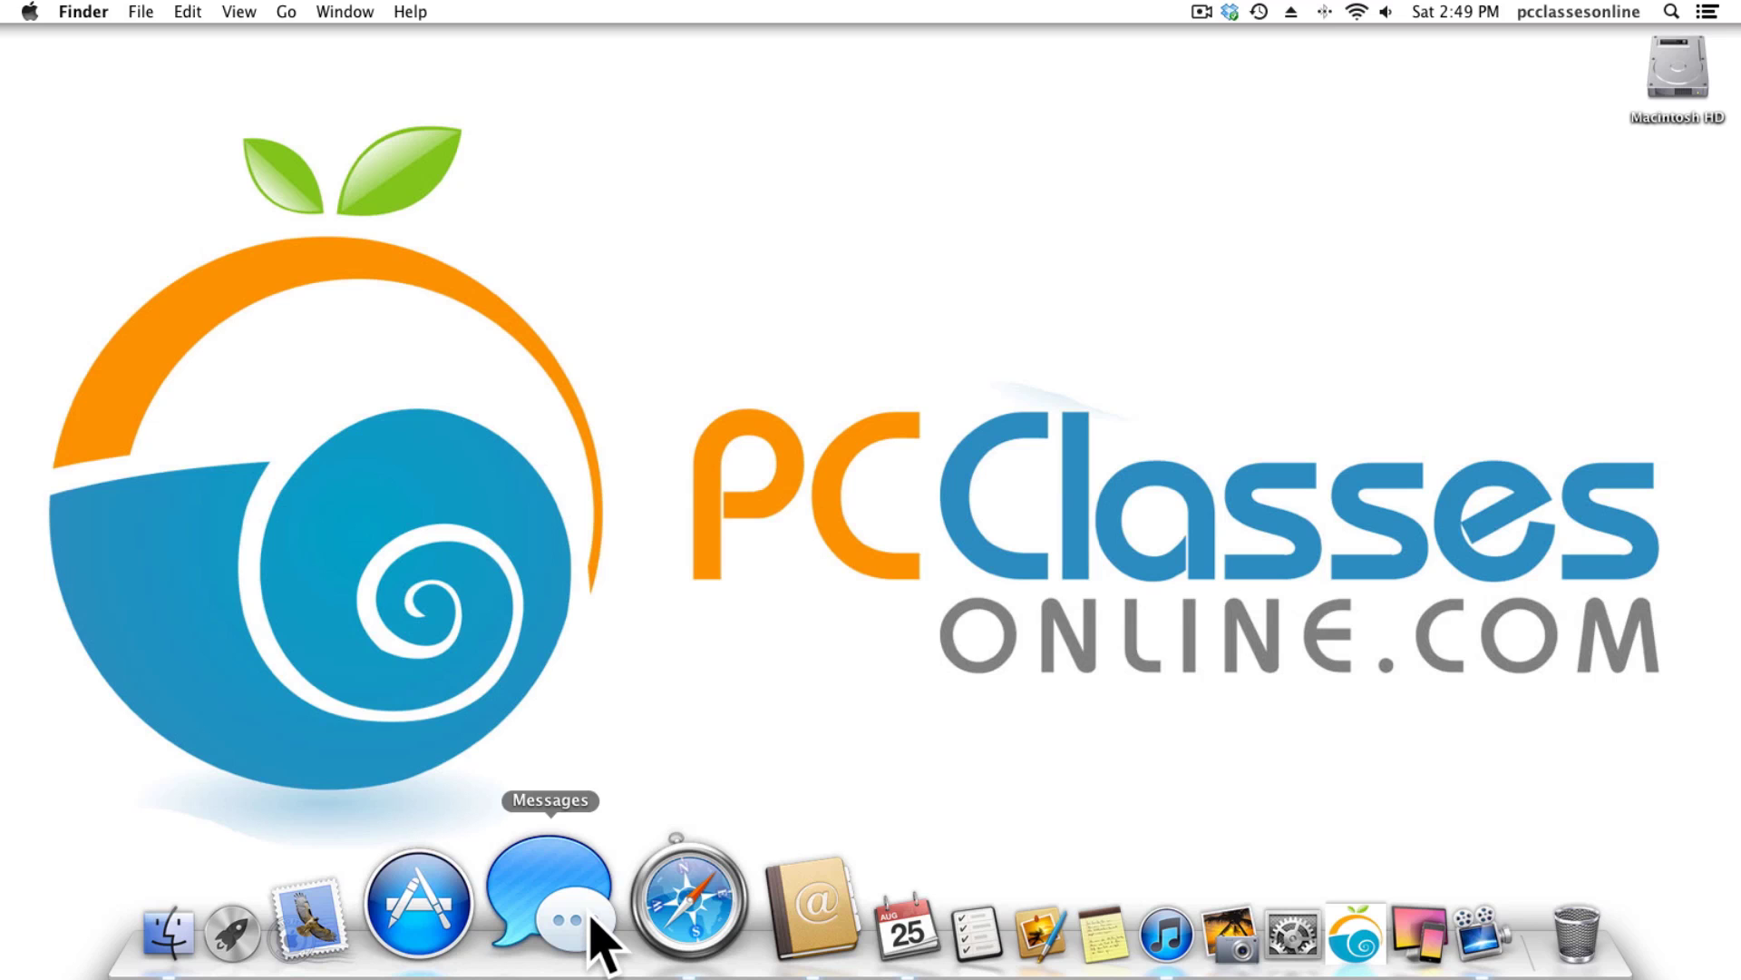
Open Safari and view its list of downloads.
click(635, 930)
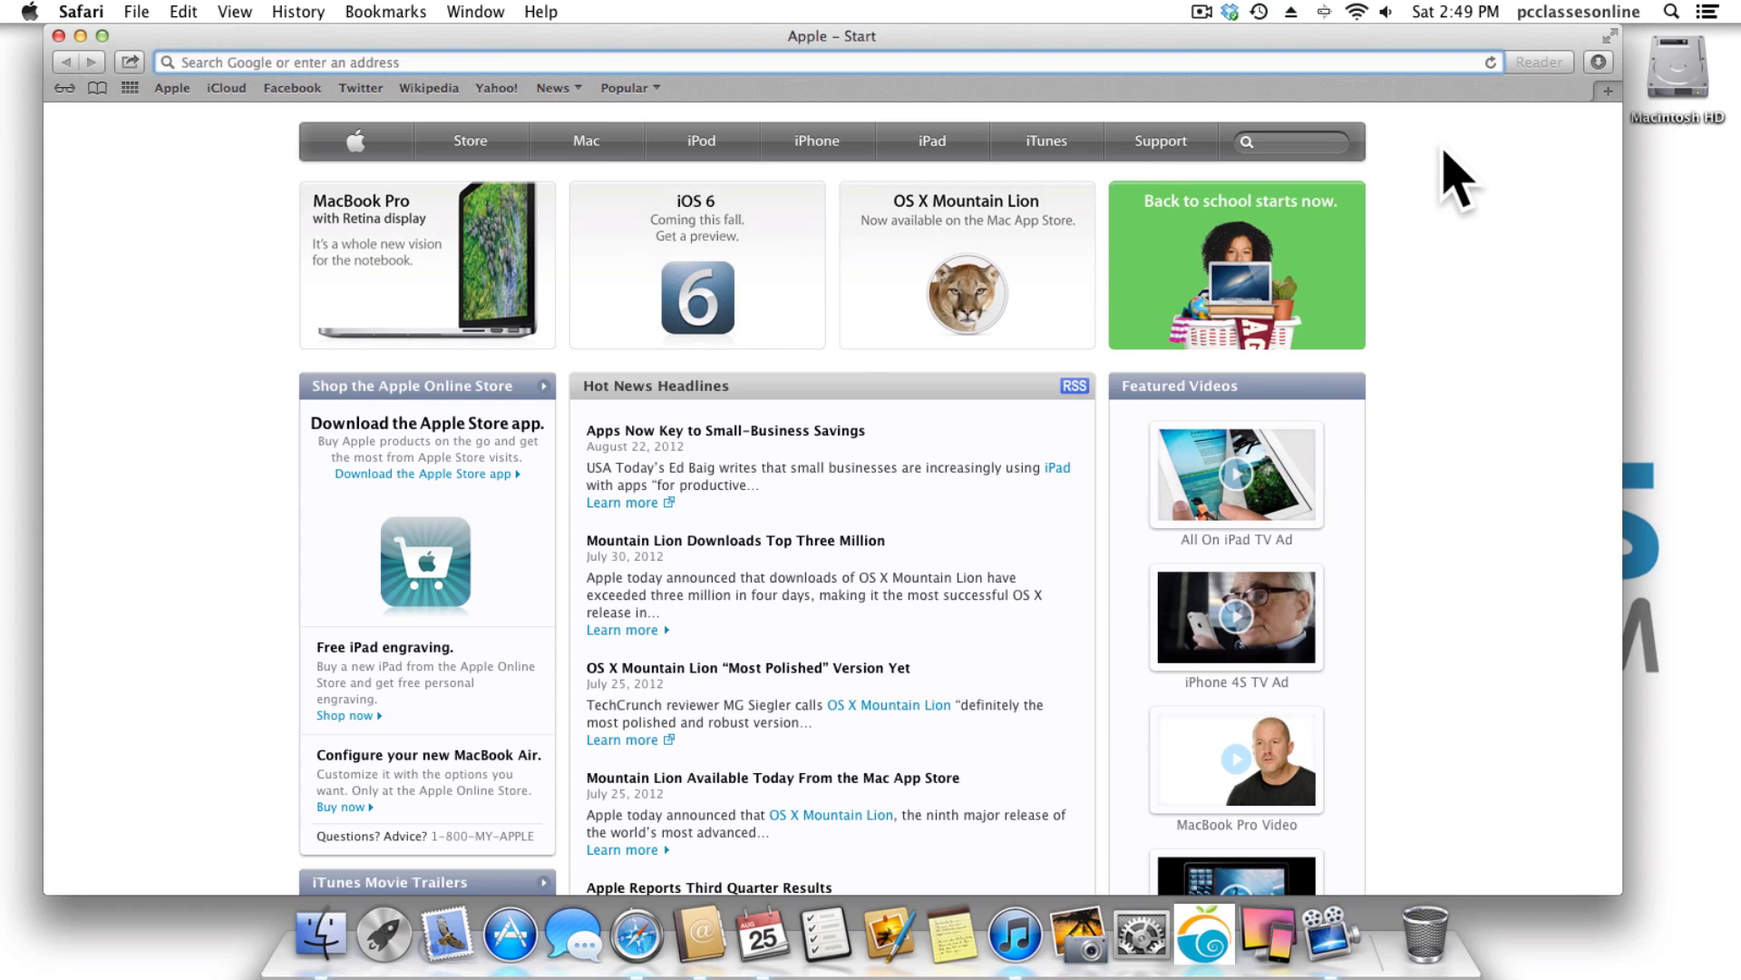
click(1609, 71)
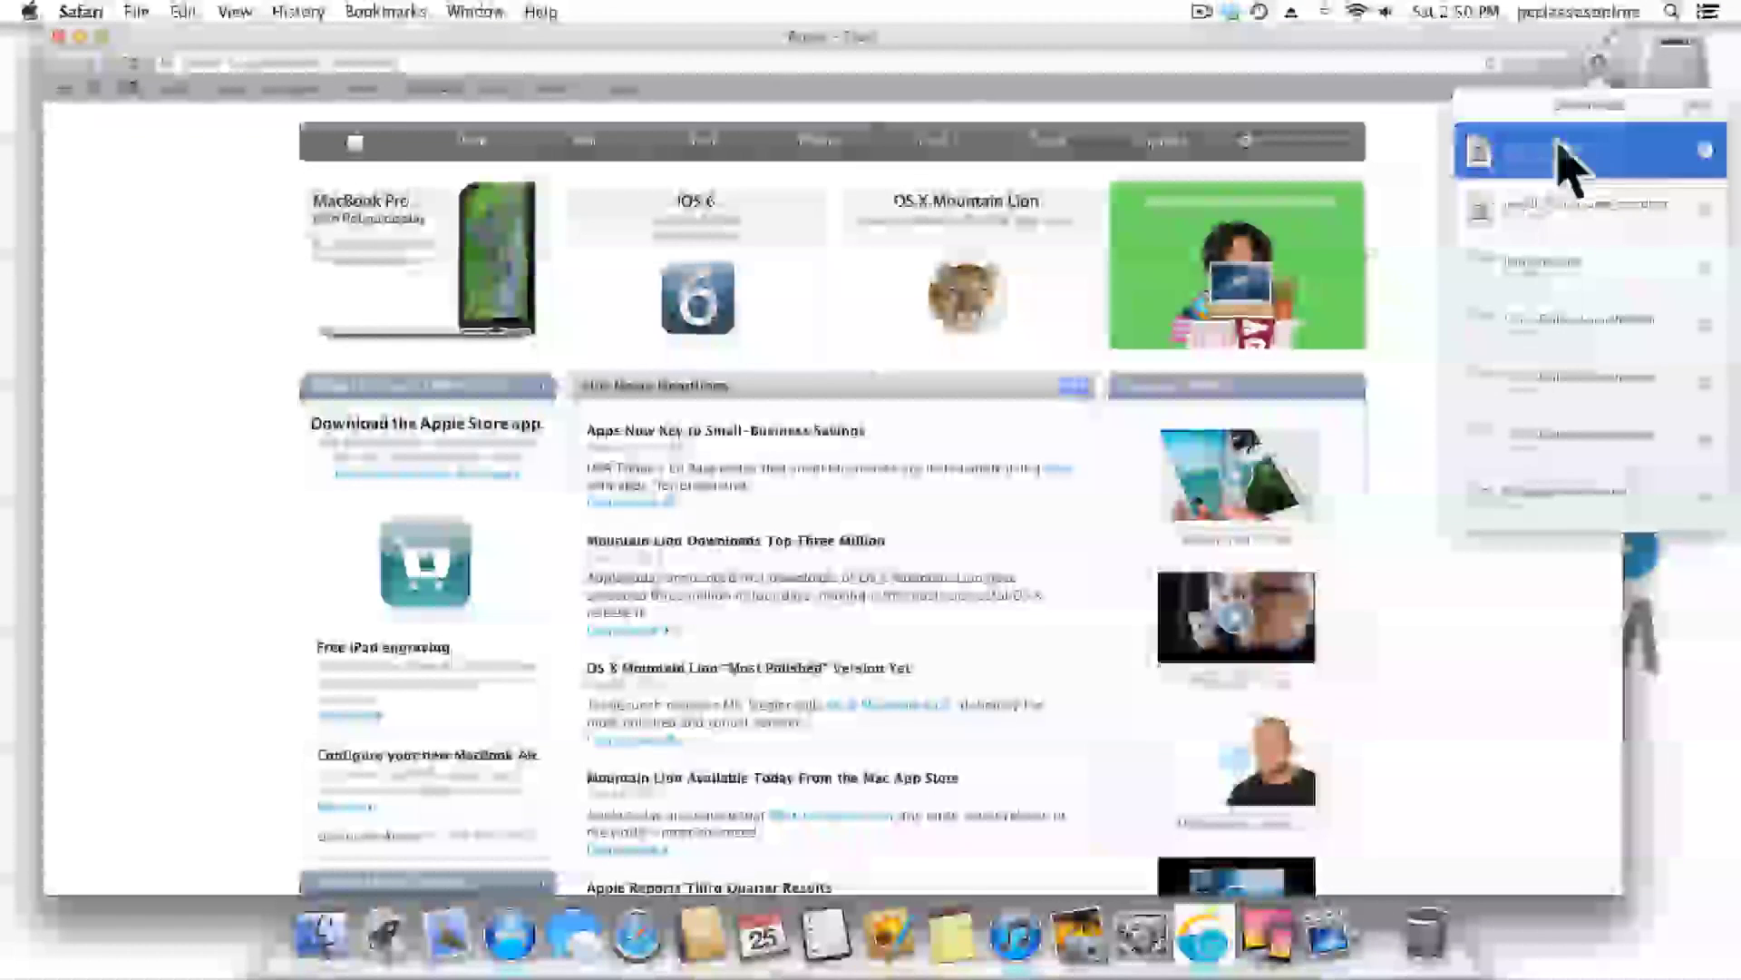
Search the web for "flash" and open the Adobe page for installing Flash Player.
click(901, 56)
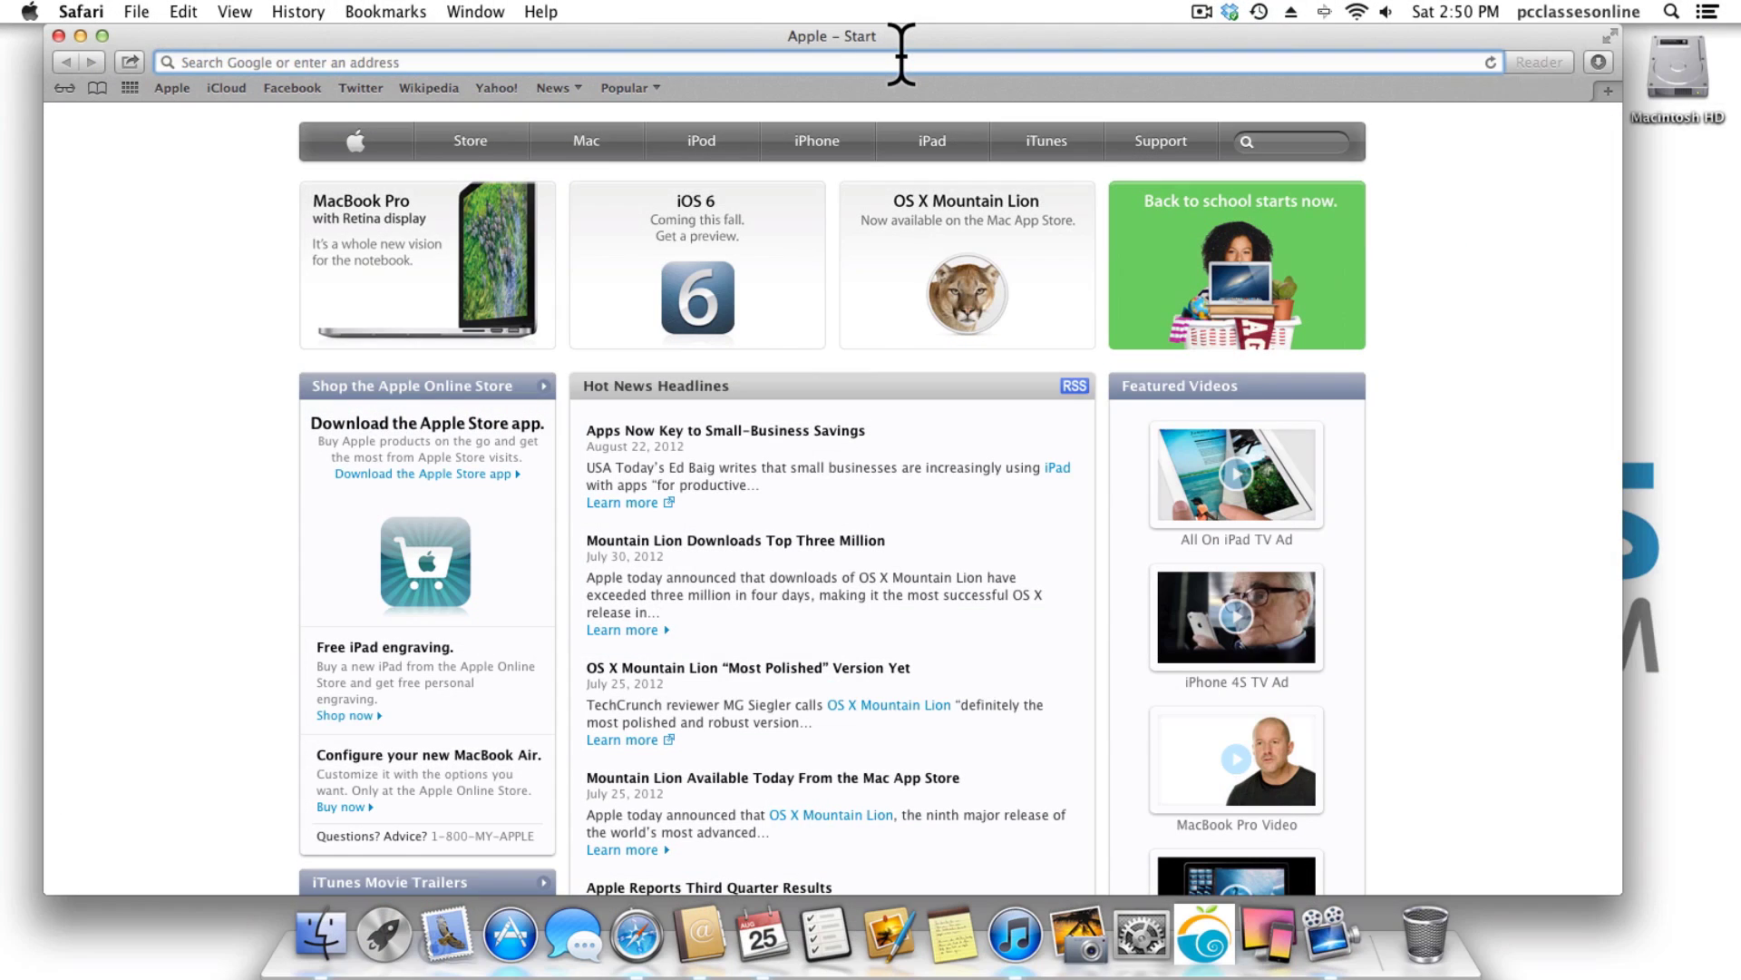
text(flash)
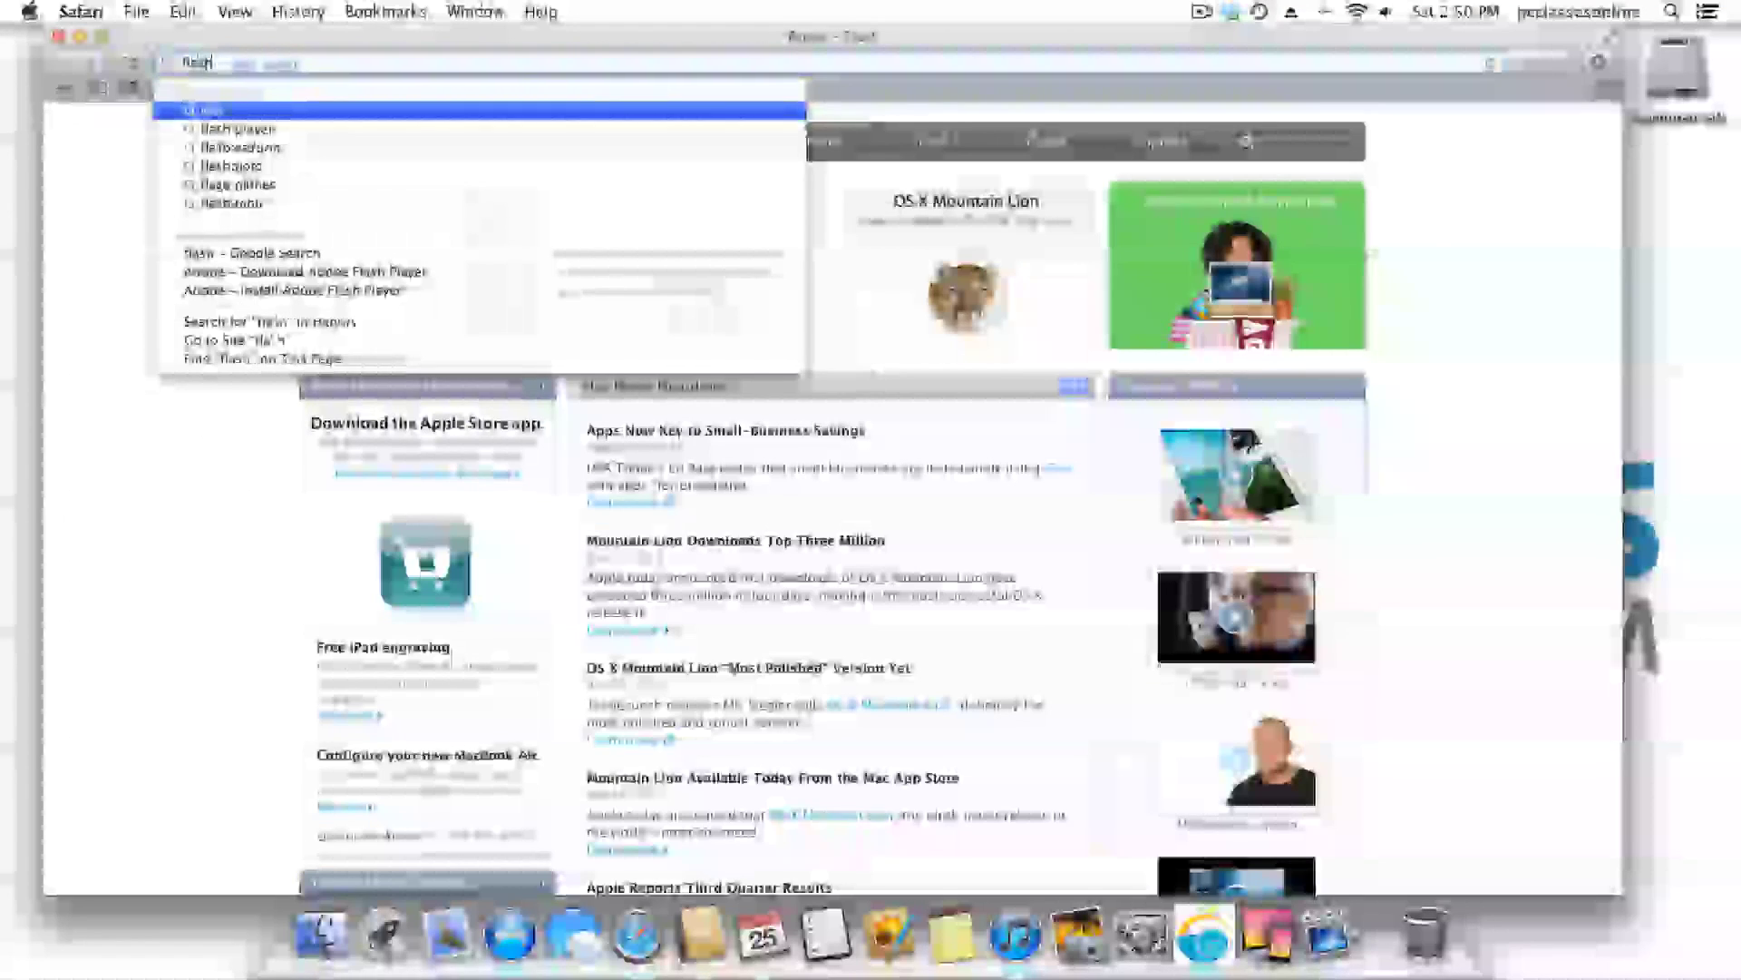
key(Return)
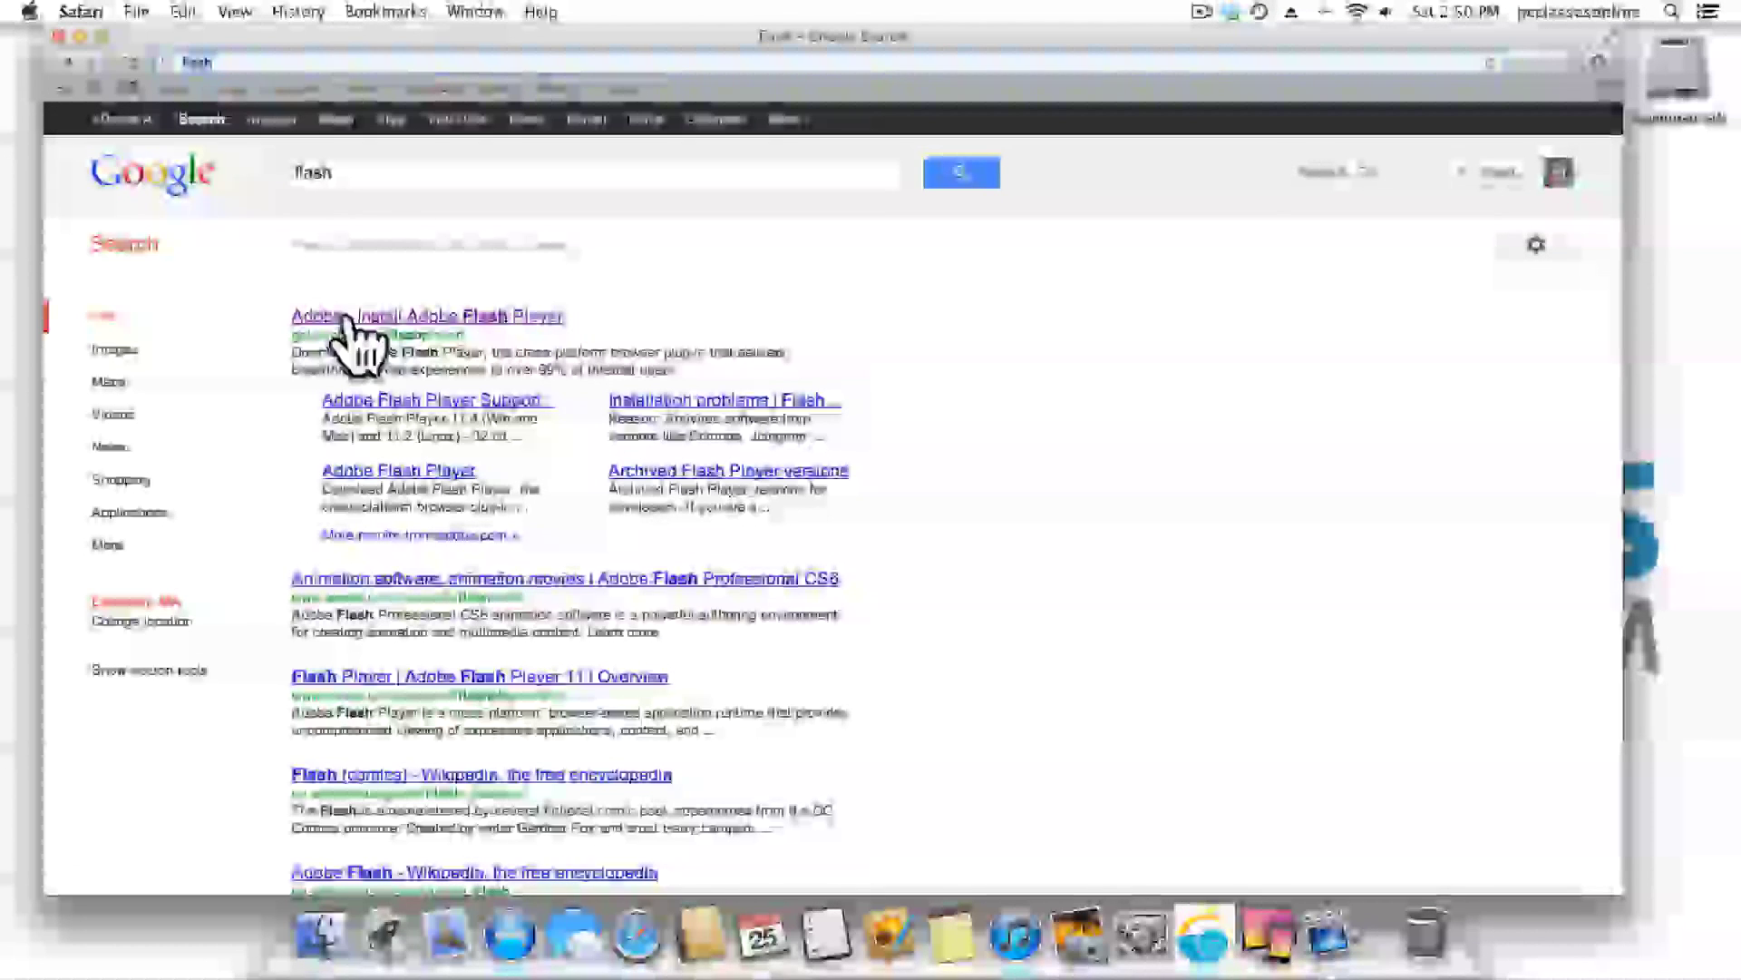
click(542, 339)
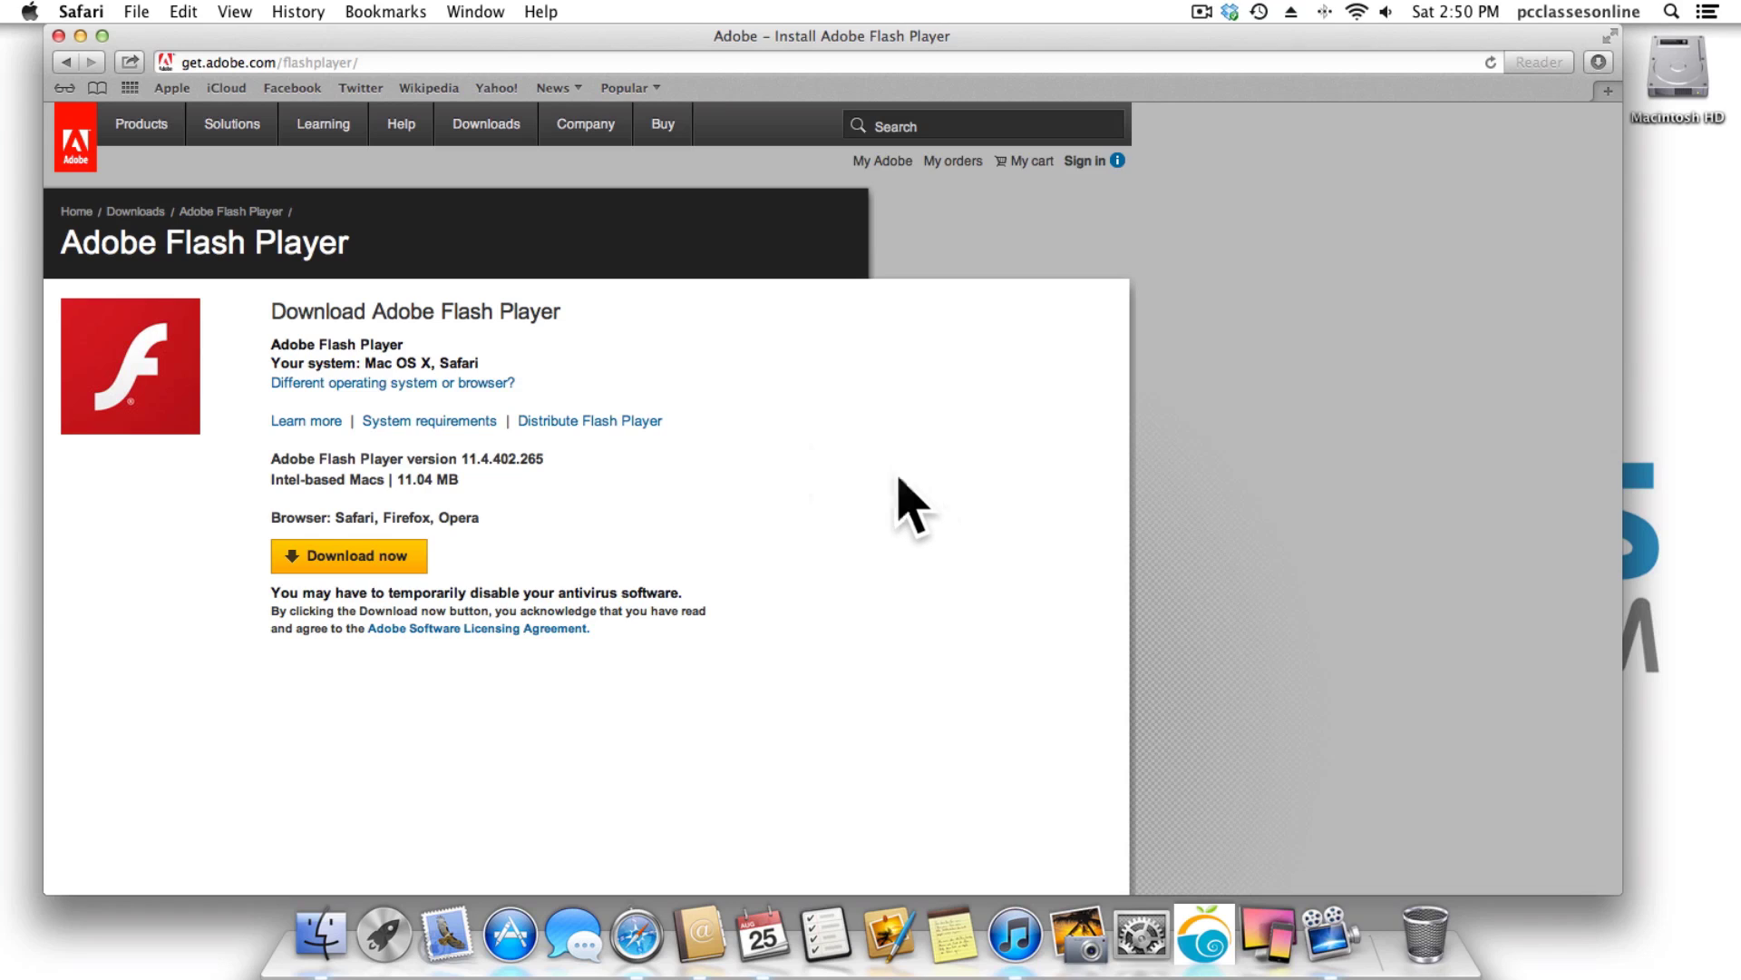
Open the downloaded install_flash_player_osx.dmg and launch the Adobe Flash Player installer from it, allowing the downloaded application to open.
click(1599, 62)
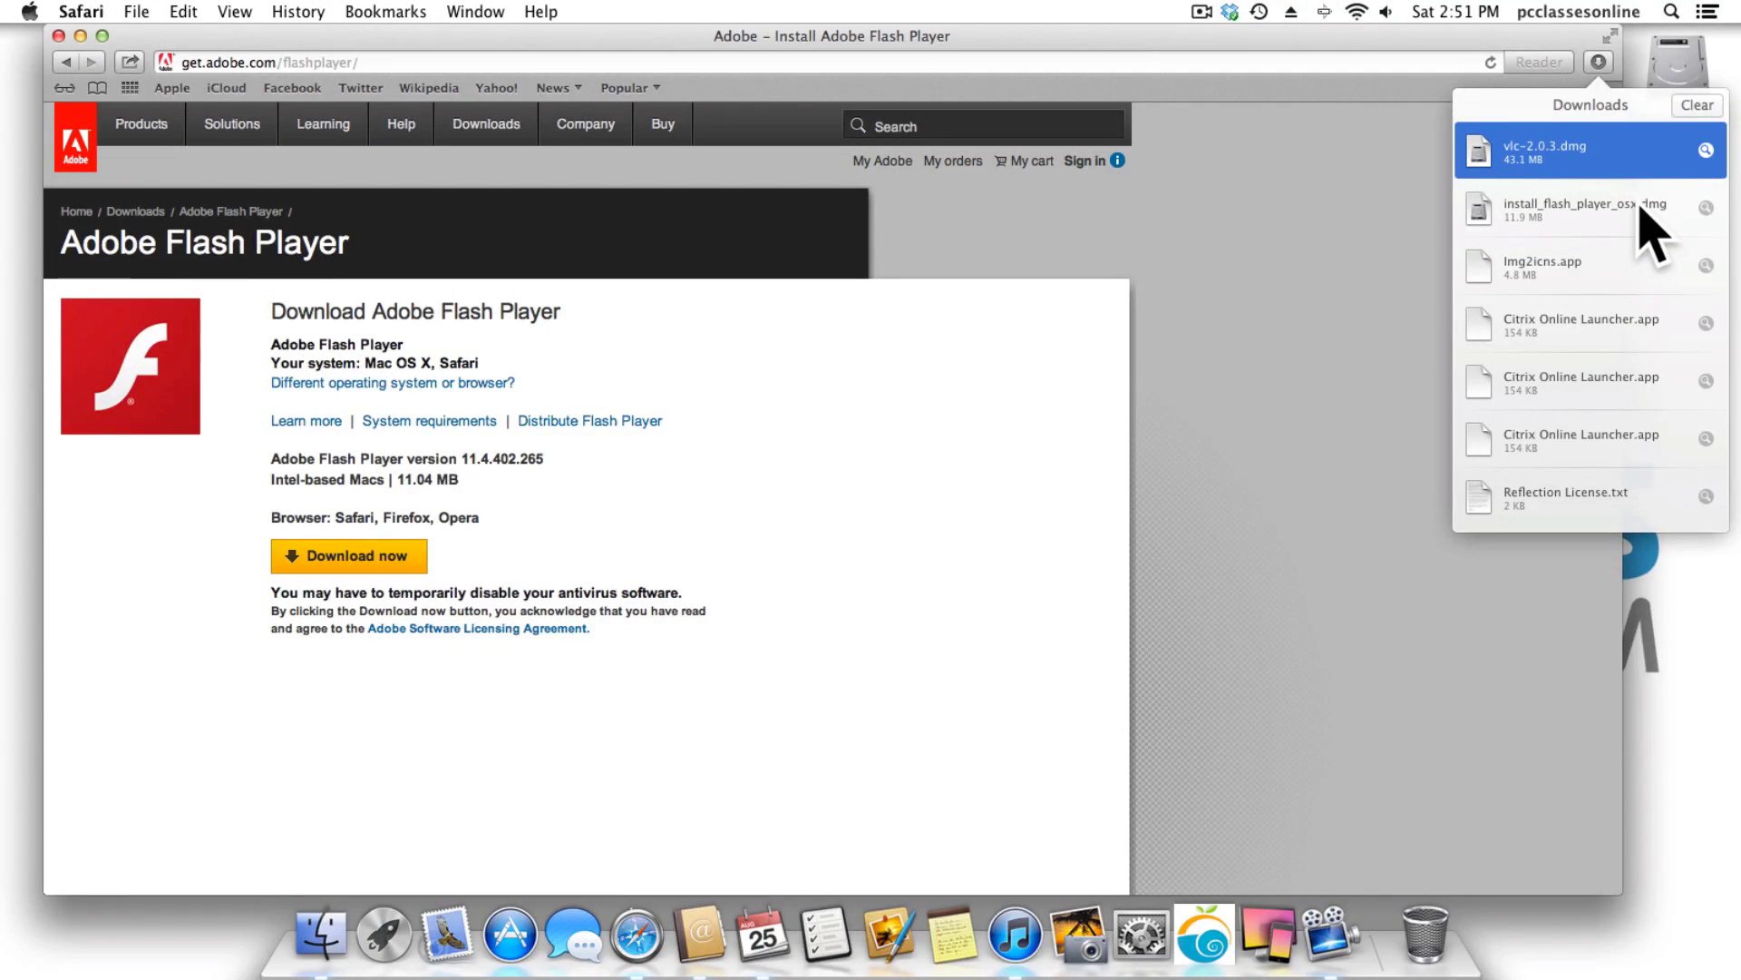
double_click(1641, 210)
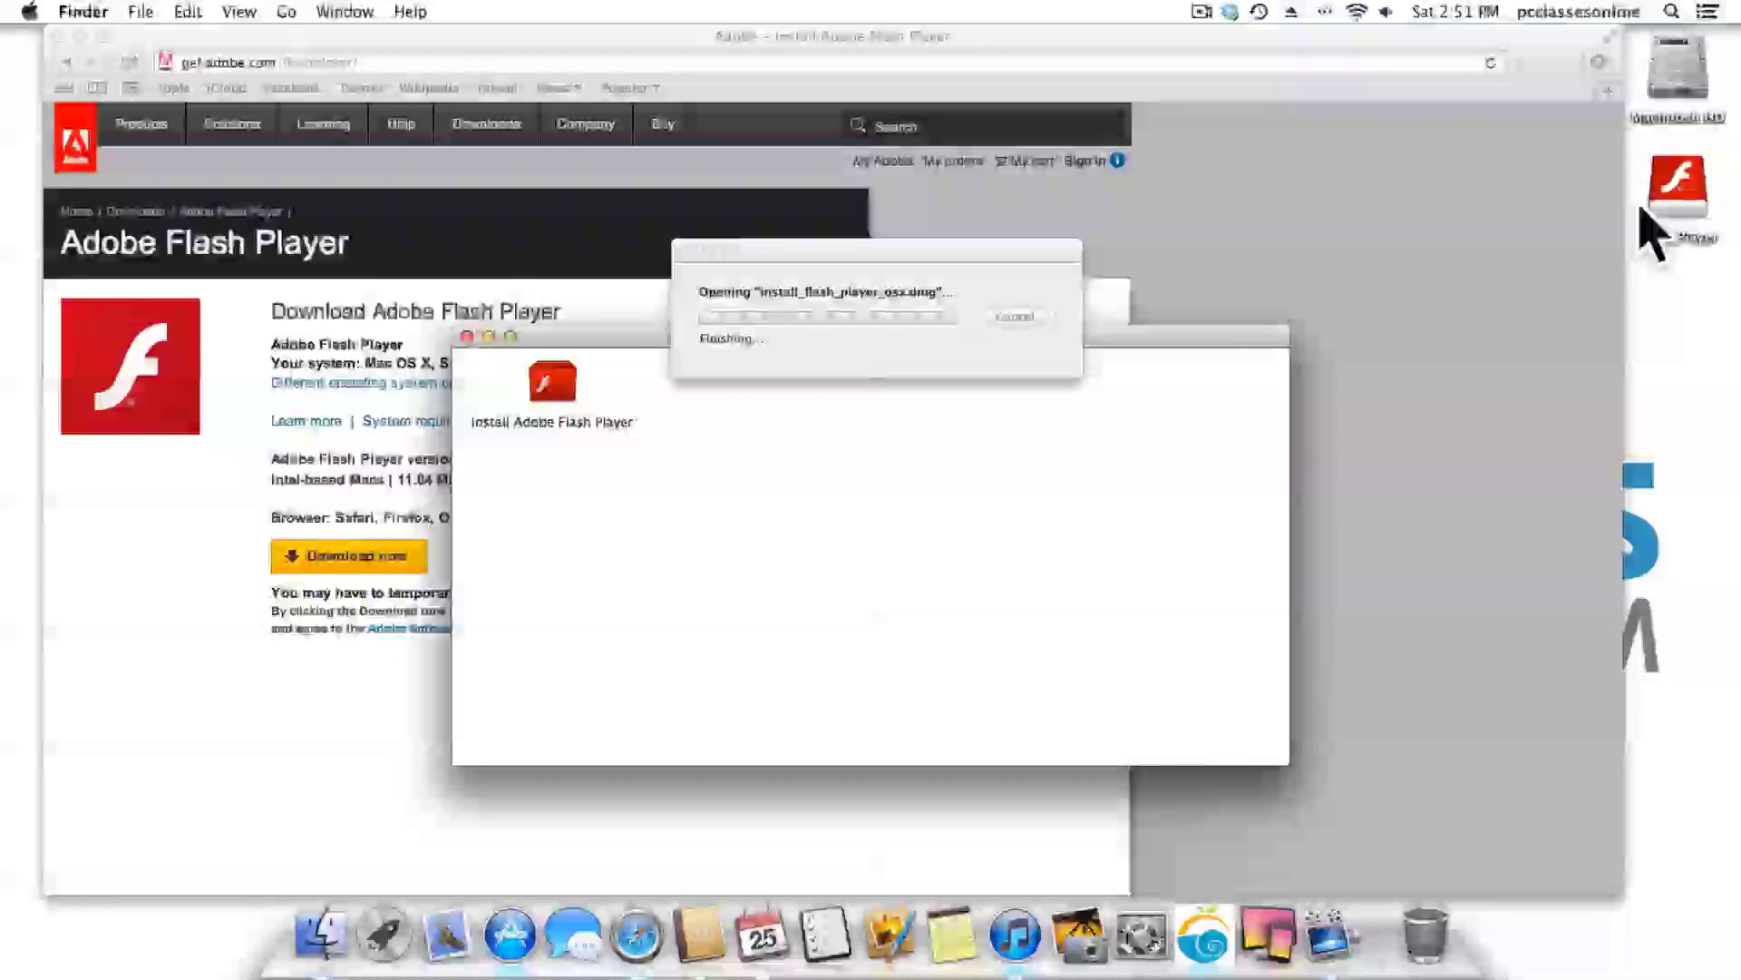
double_click(555, 390)
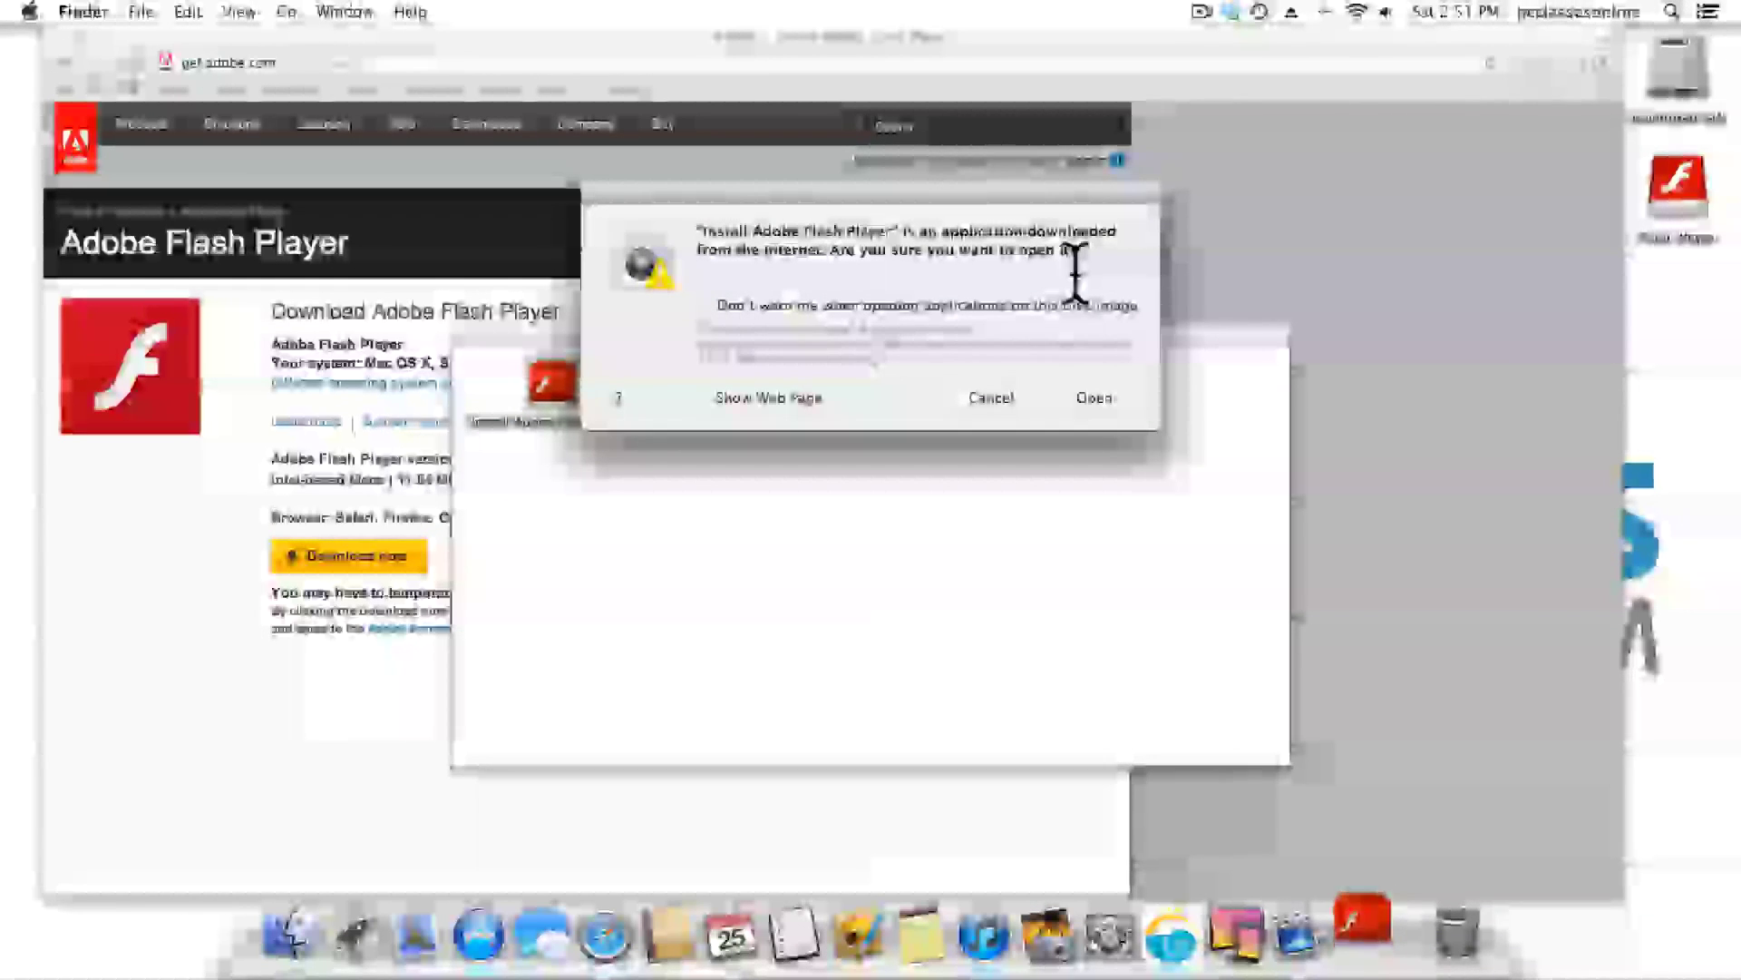
click(1114, 392)
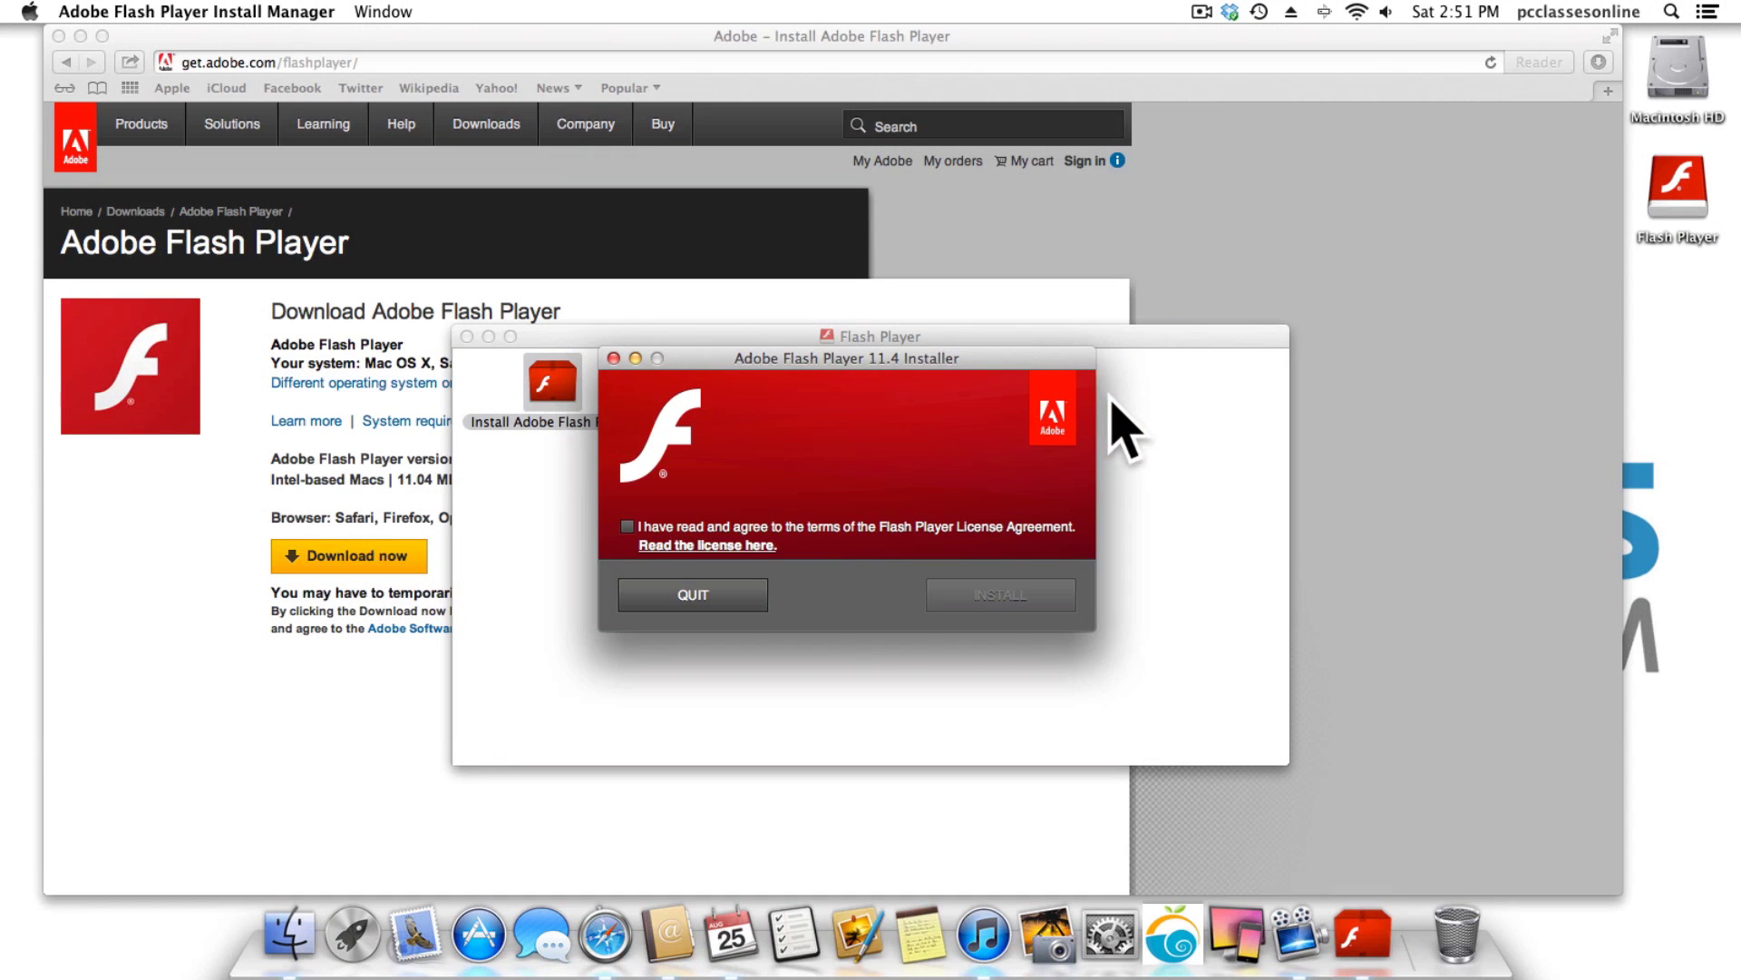
Agree to the Flash Player license terms and start the installation, authorizing it with the account password.
click(629, 526)
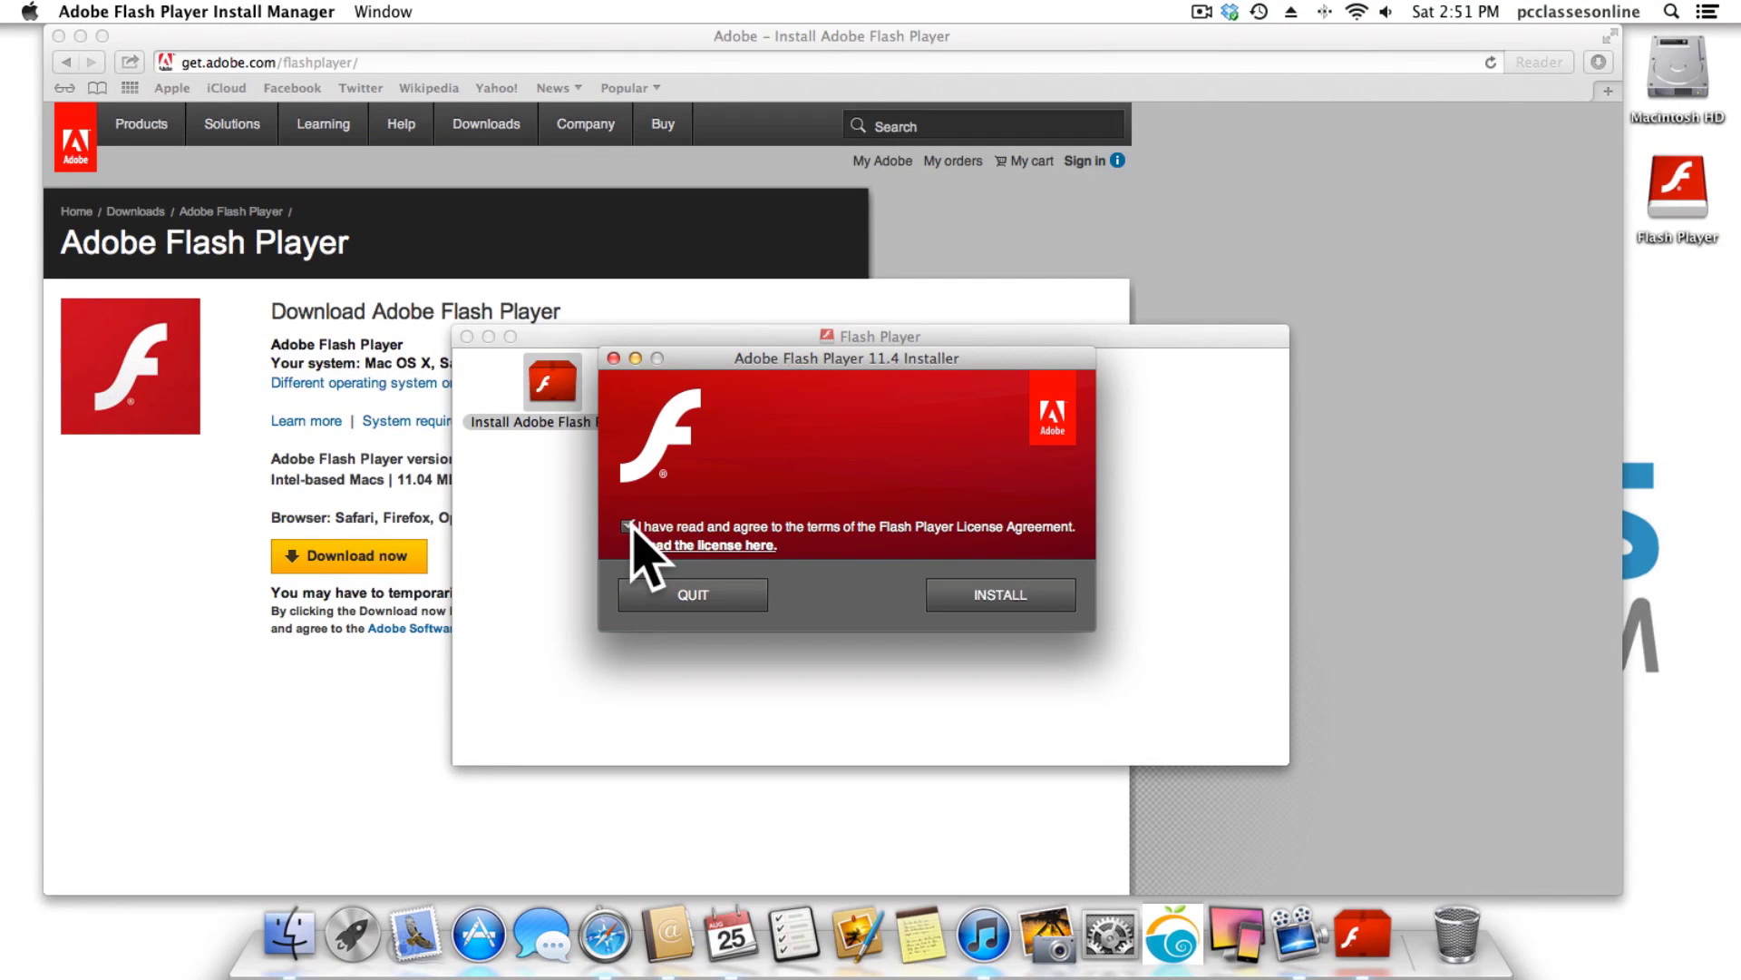
click(998, 594)
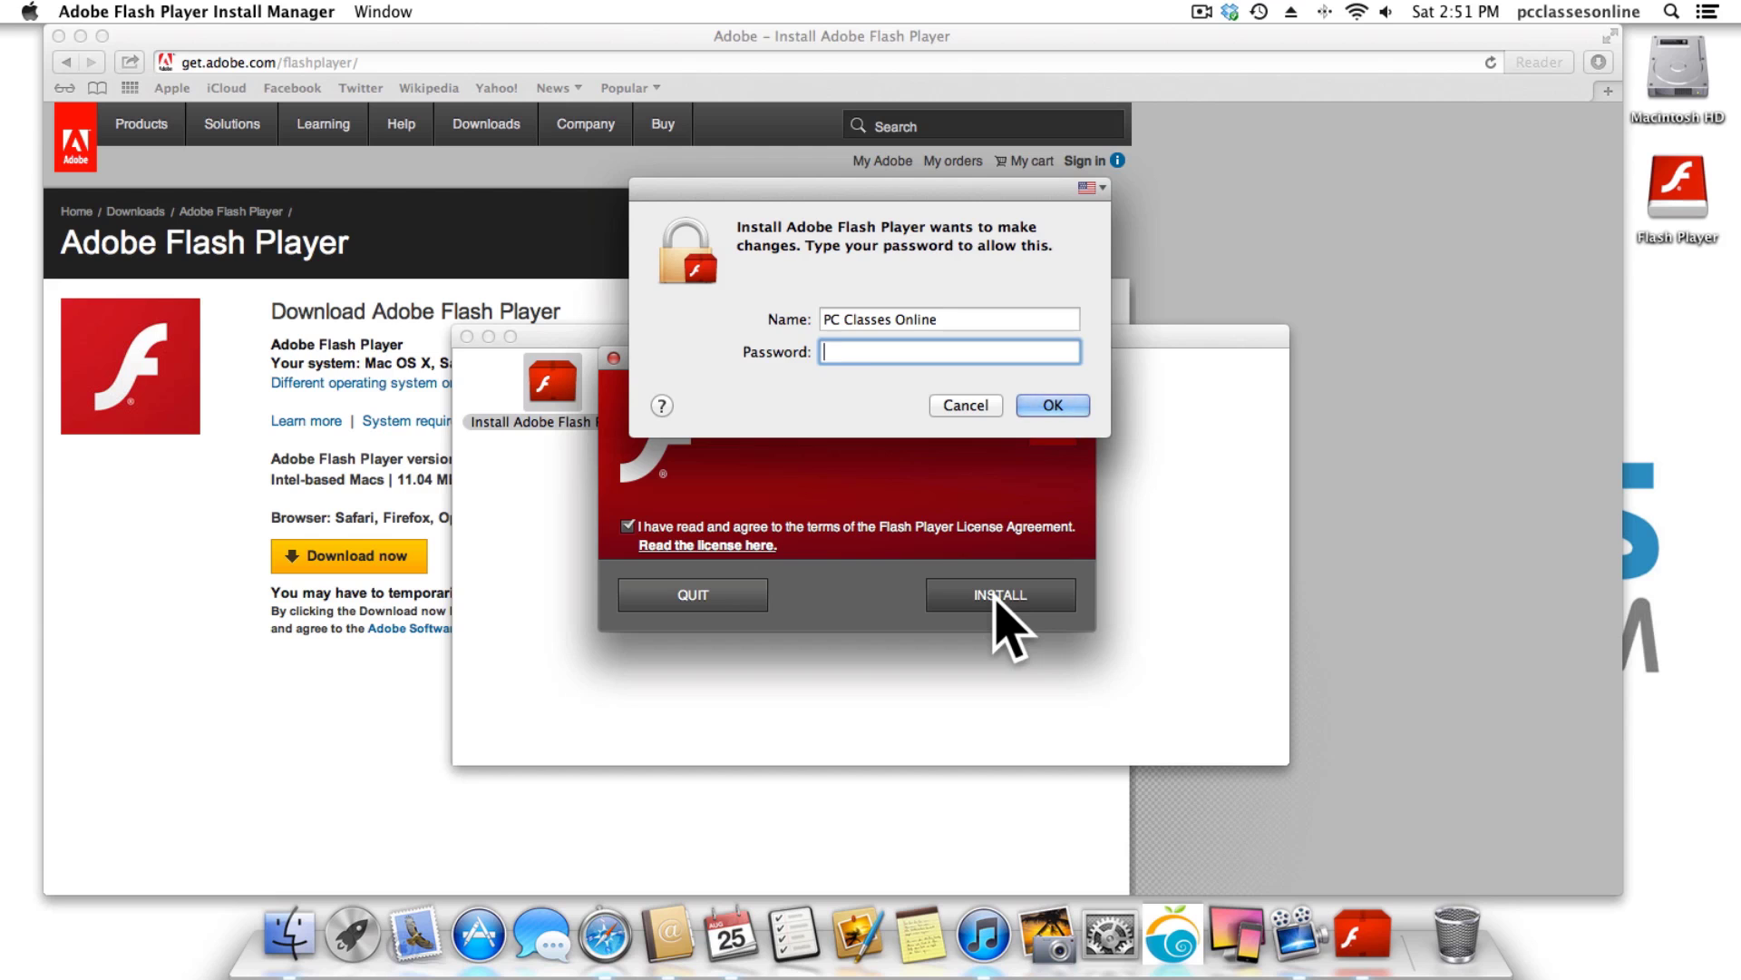
click(1047, 404)
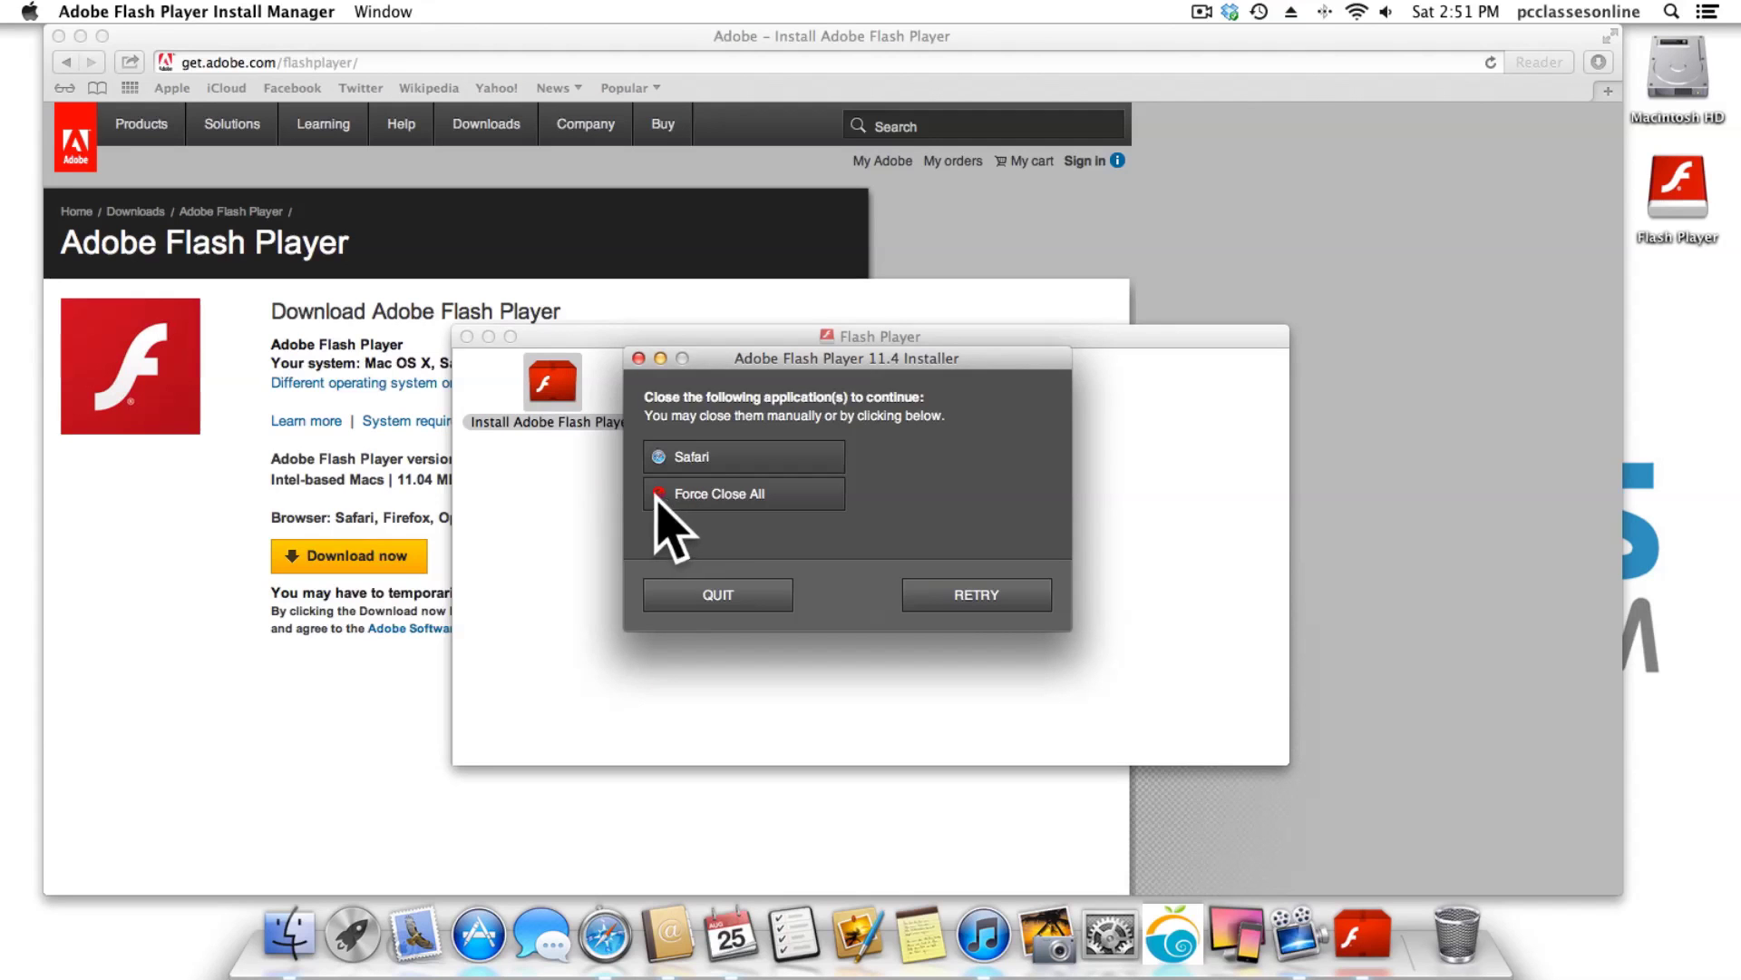
Force close Safari from the installer, authorize with the account password, and finish the Flash Player installation, closing its disk image window.
click(798, 497)
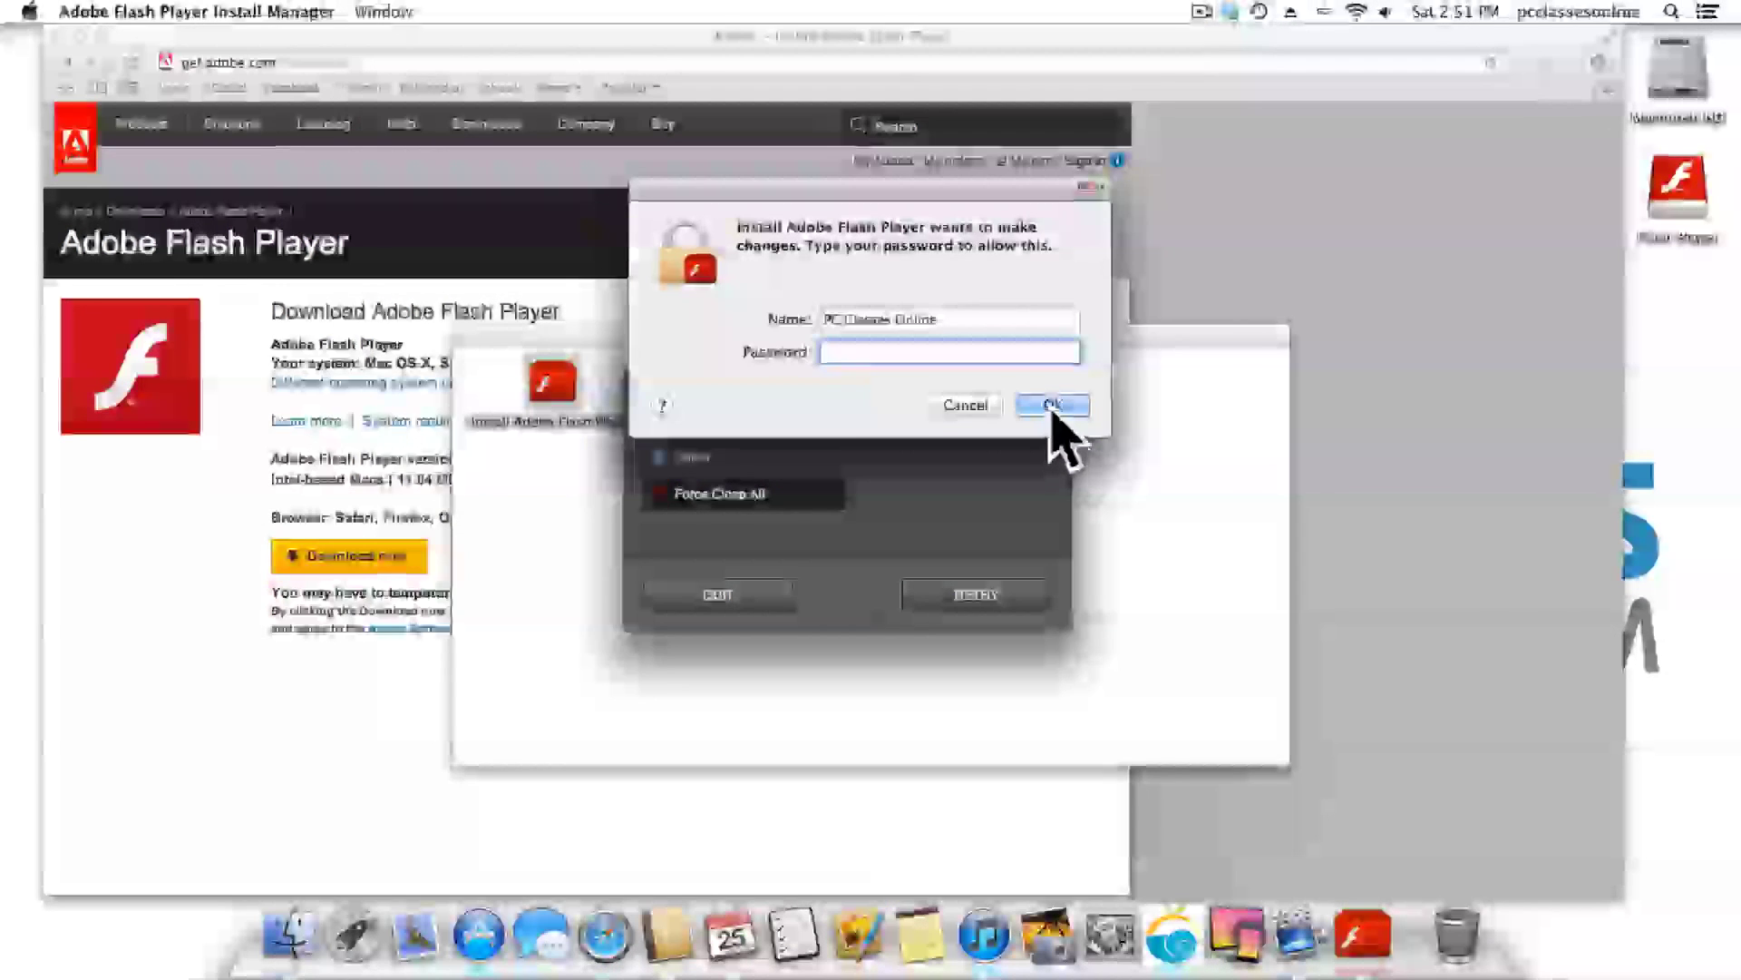
click(1052, 405)
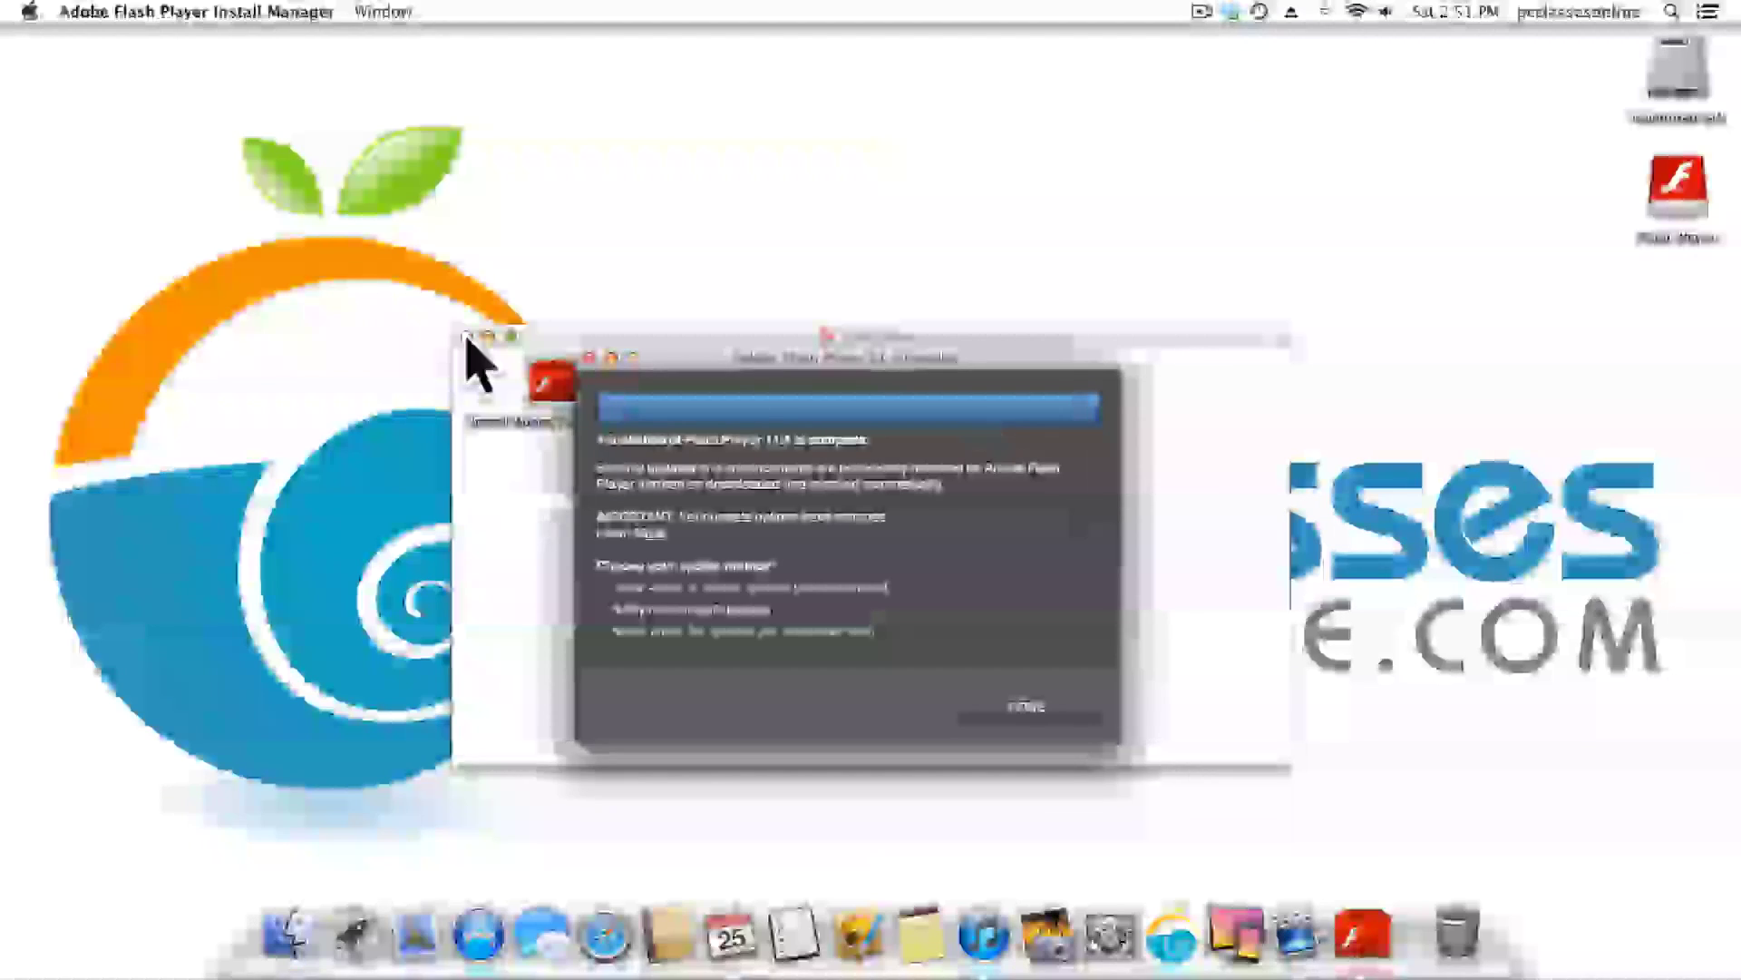
click(1026, 712)
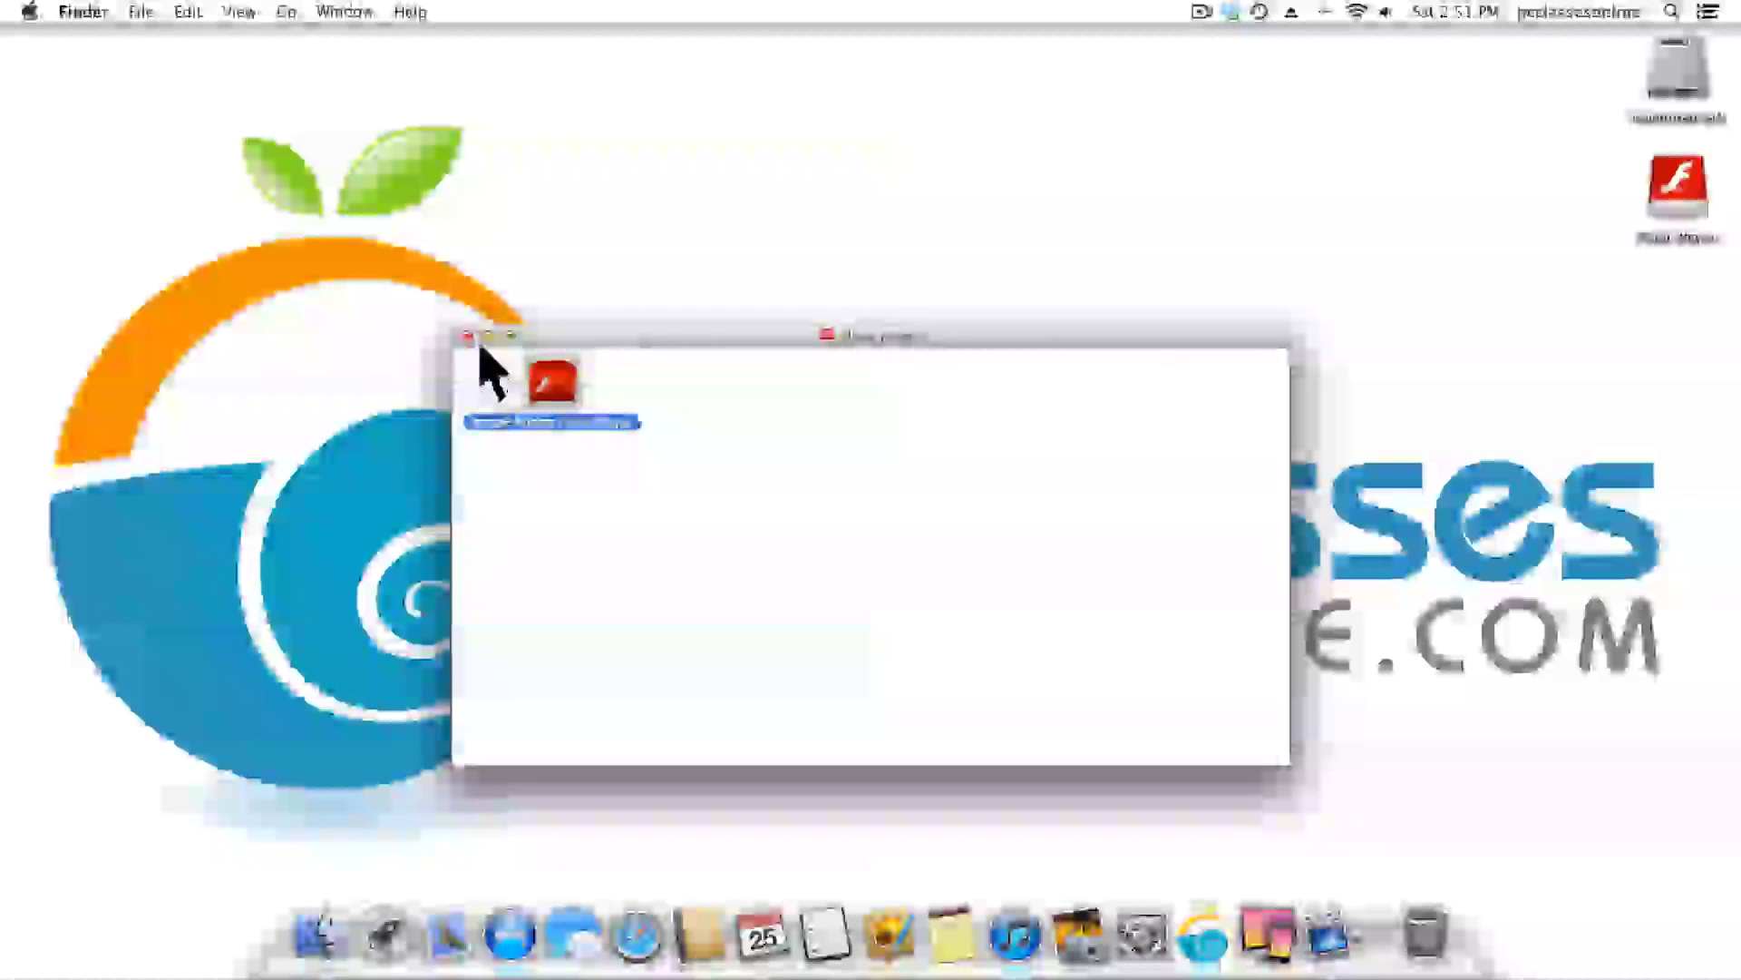
click(469, 340)
Reopen Safari, search the web for "vlc" and open the official VideoLAN page for VLC media player.
click(637, 935)
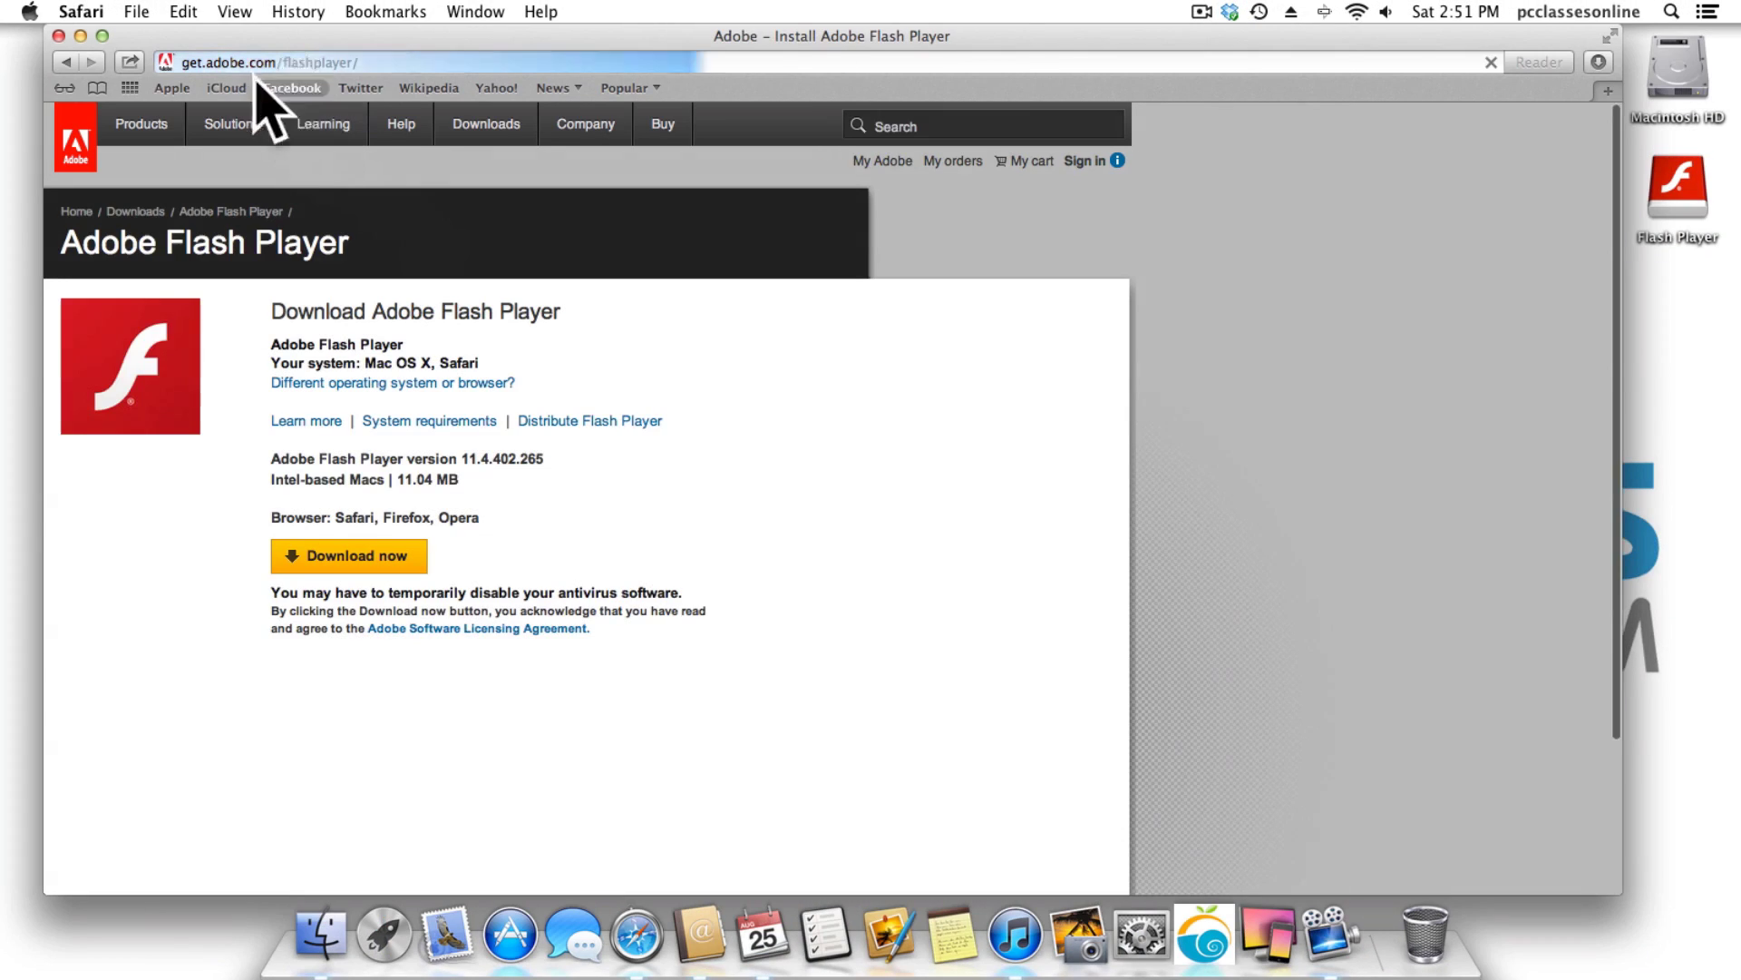
click(244, 60)
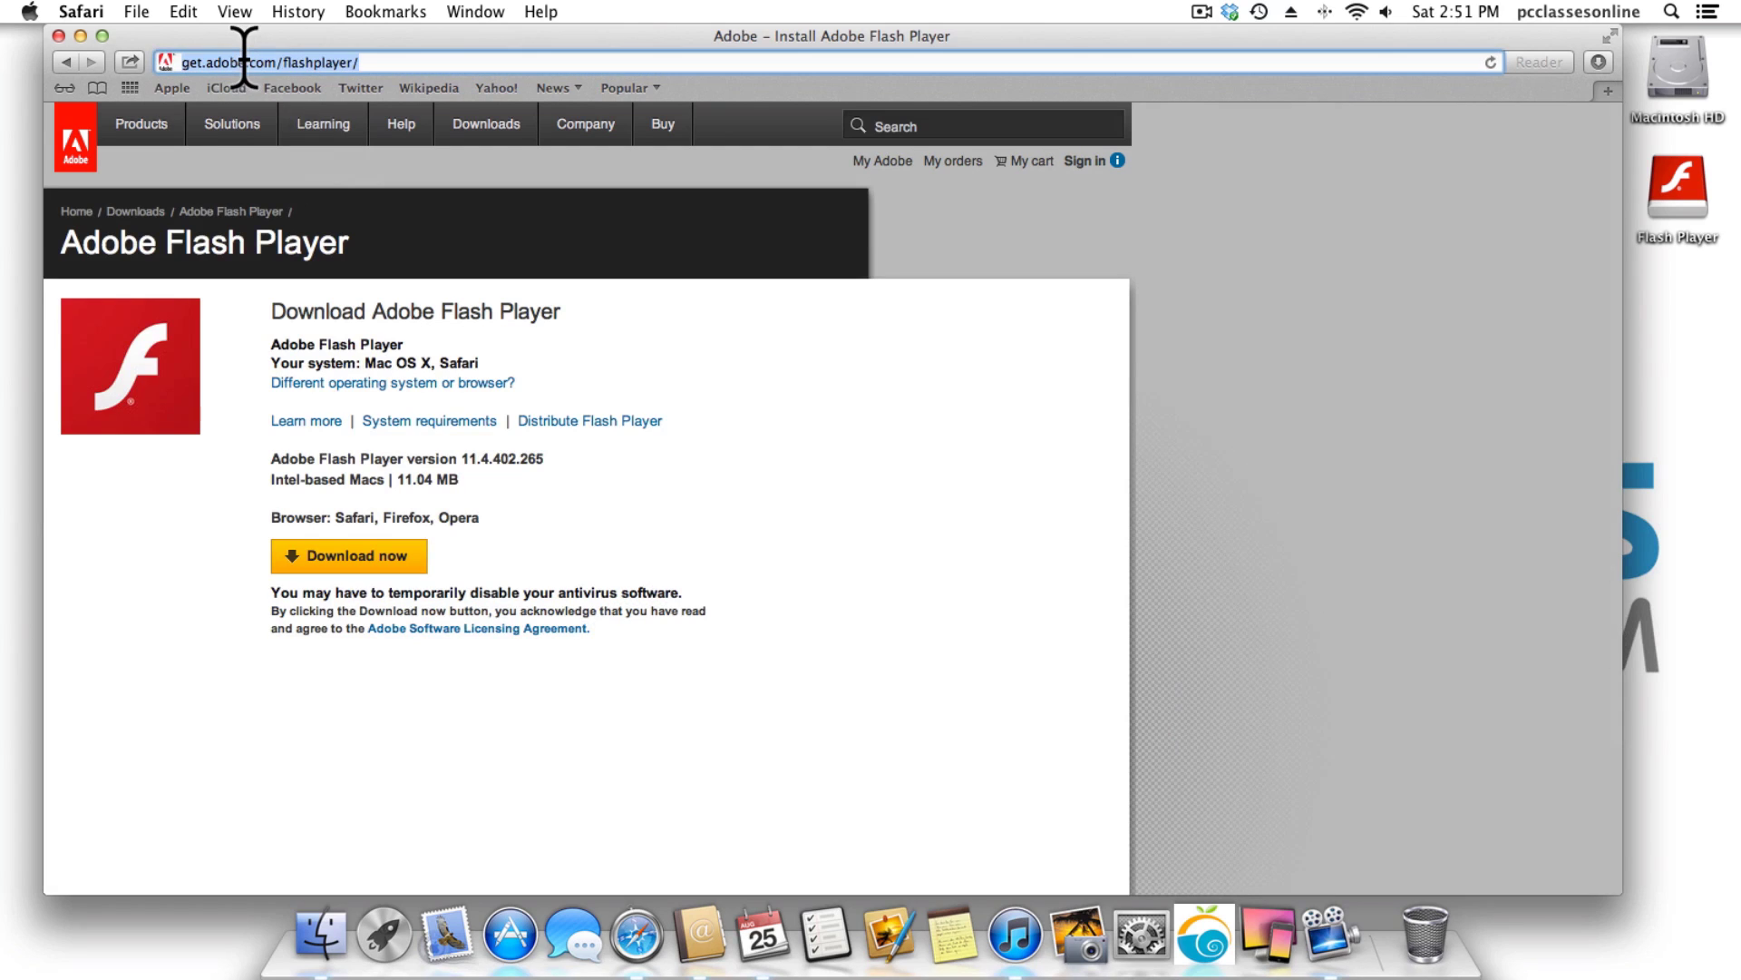
text(v)
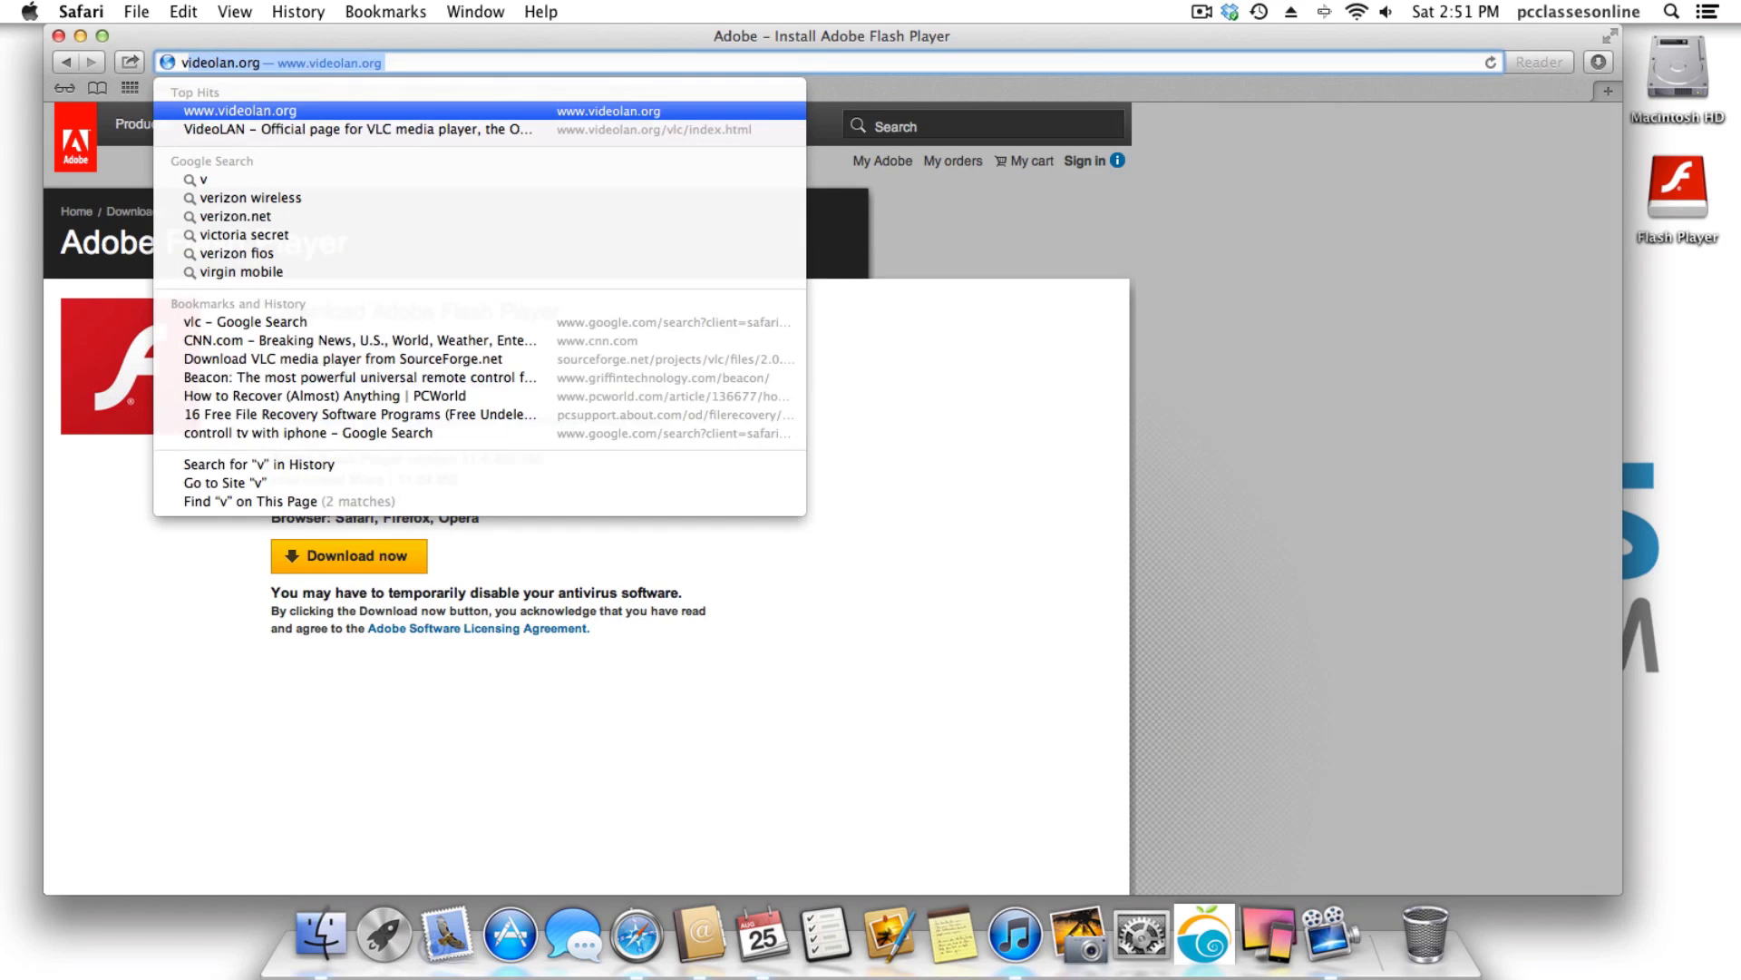
text(lc)
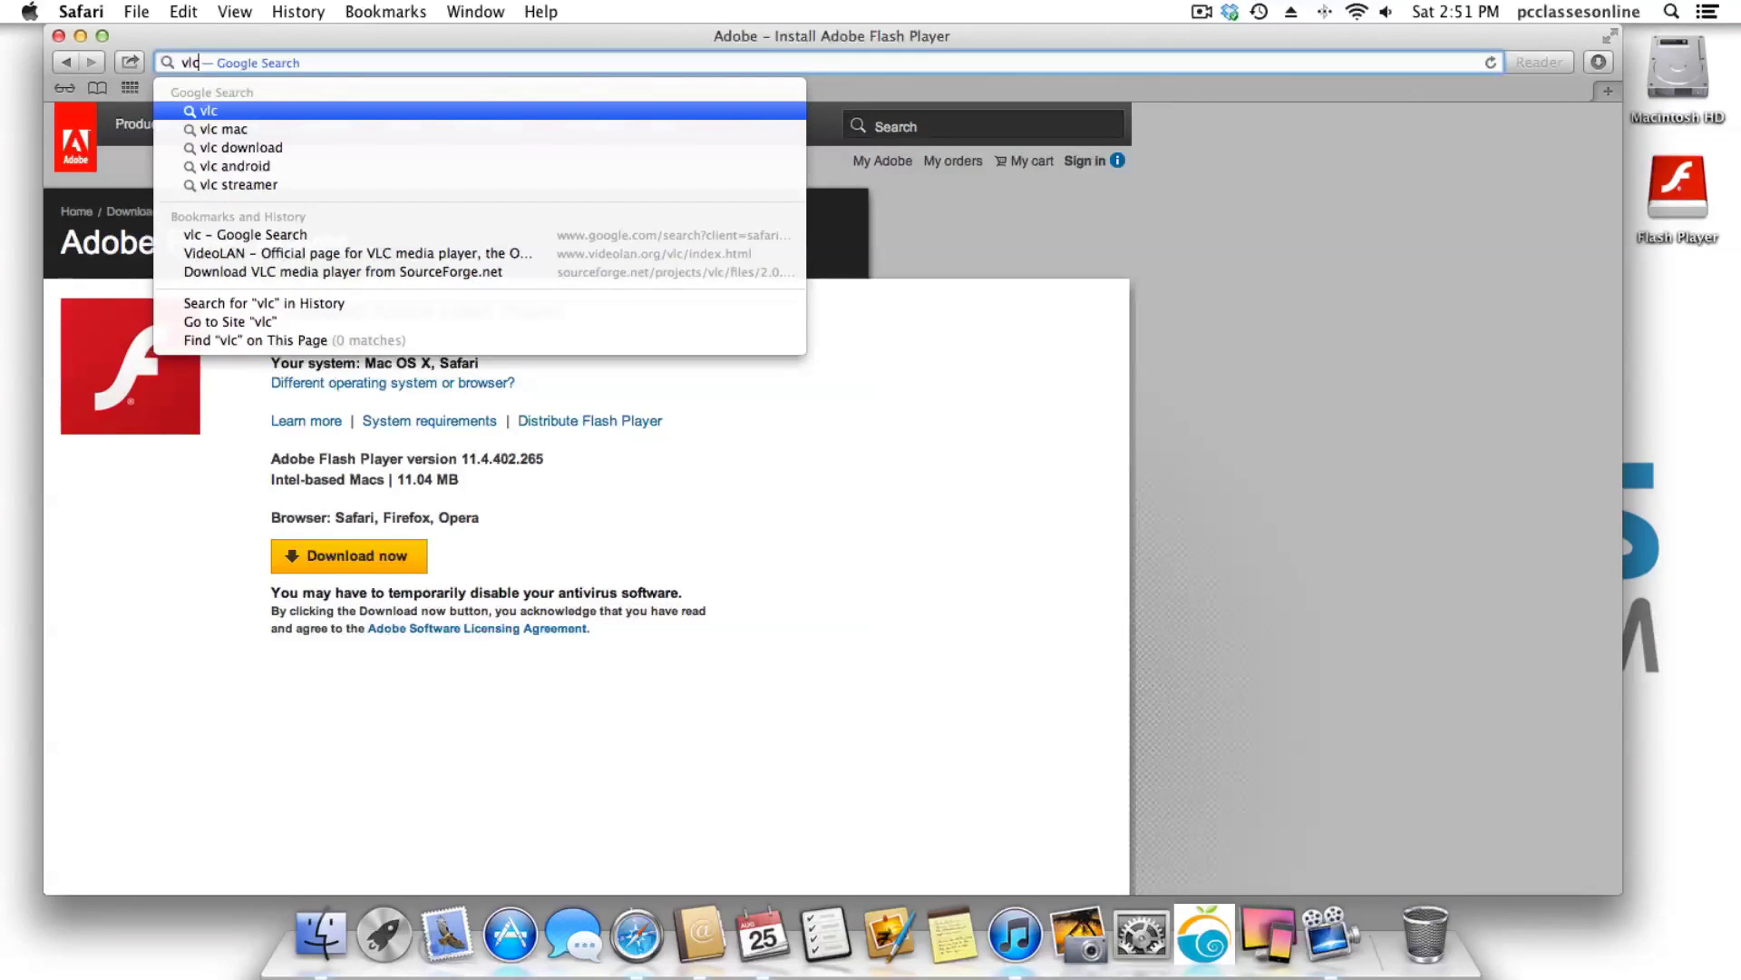
key(Return)
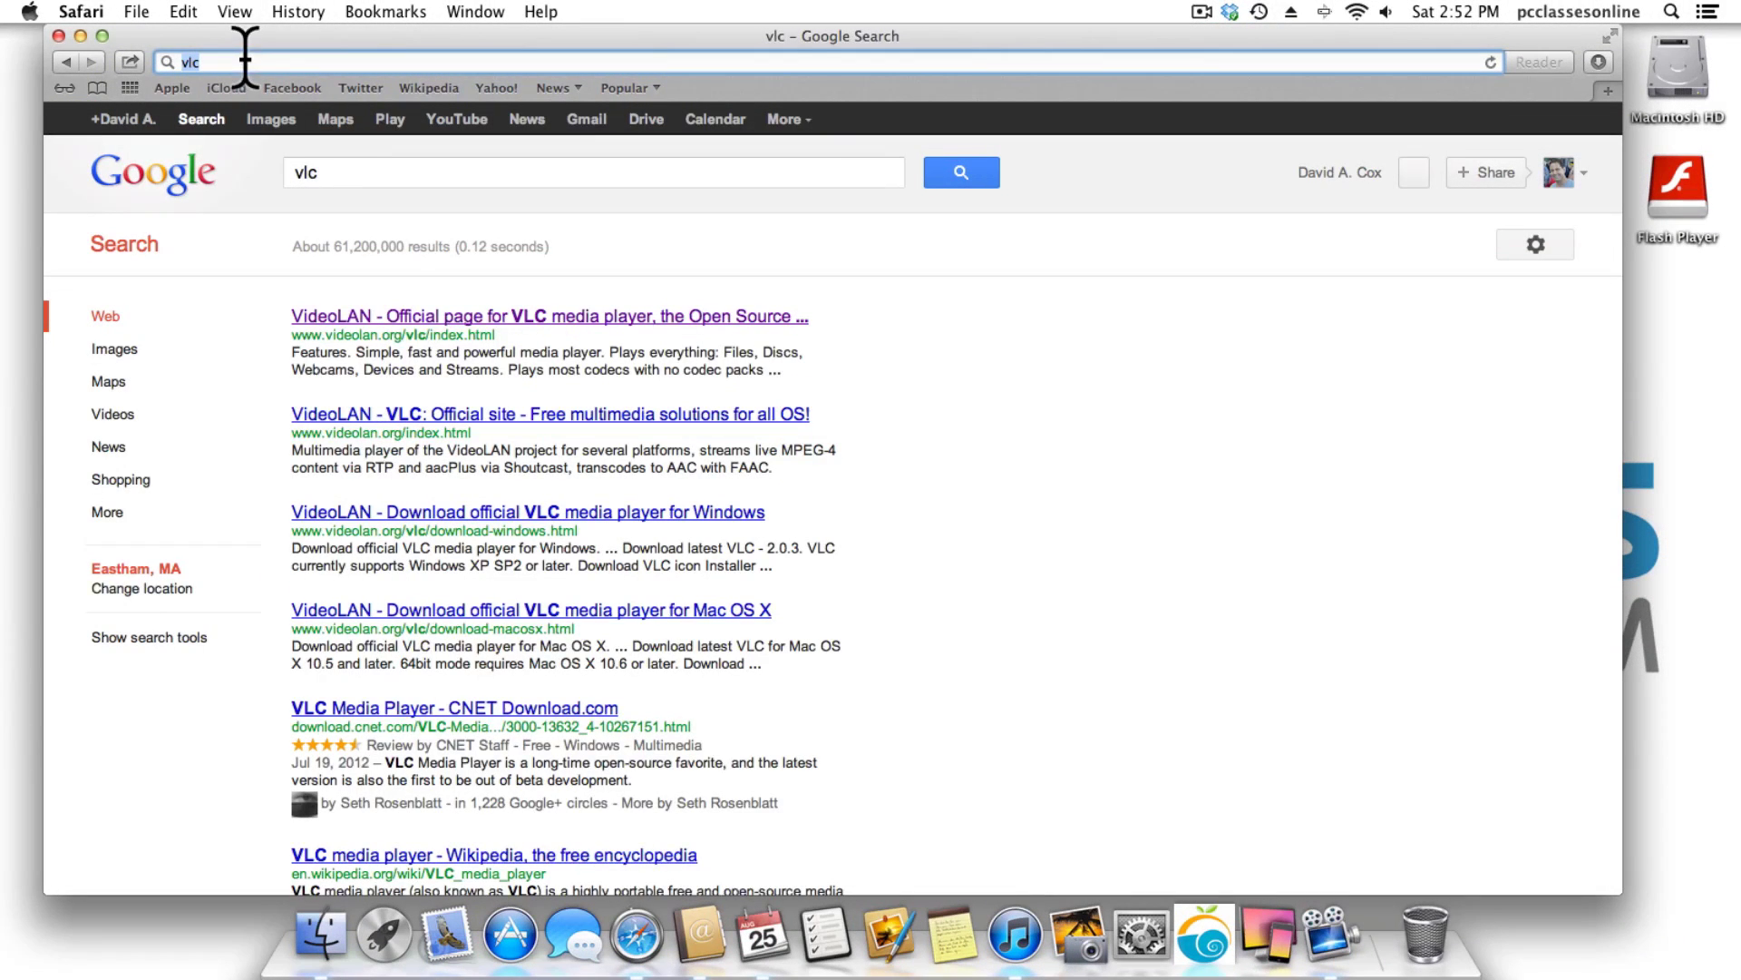
click(480, 318)
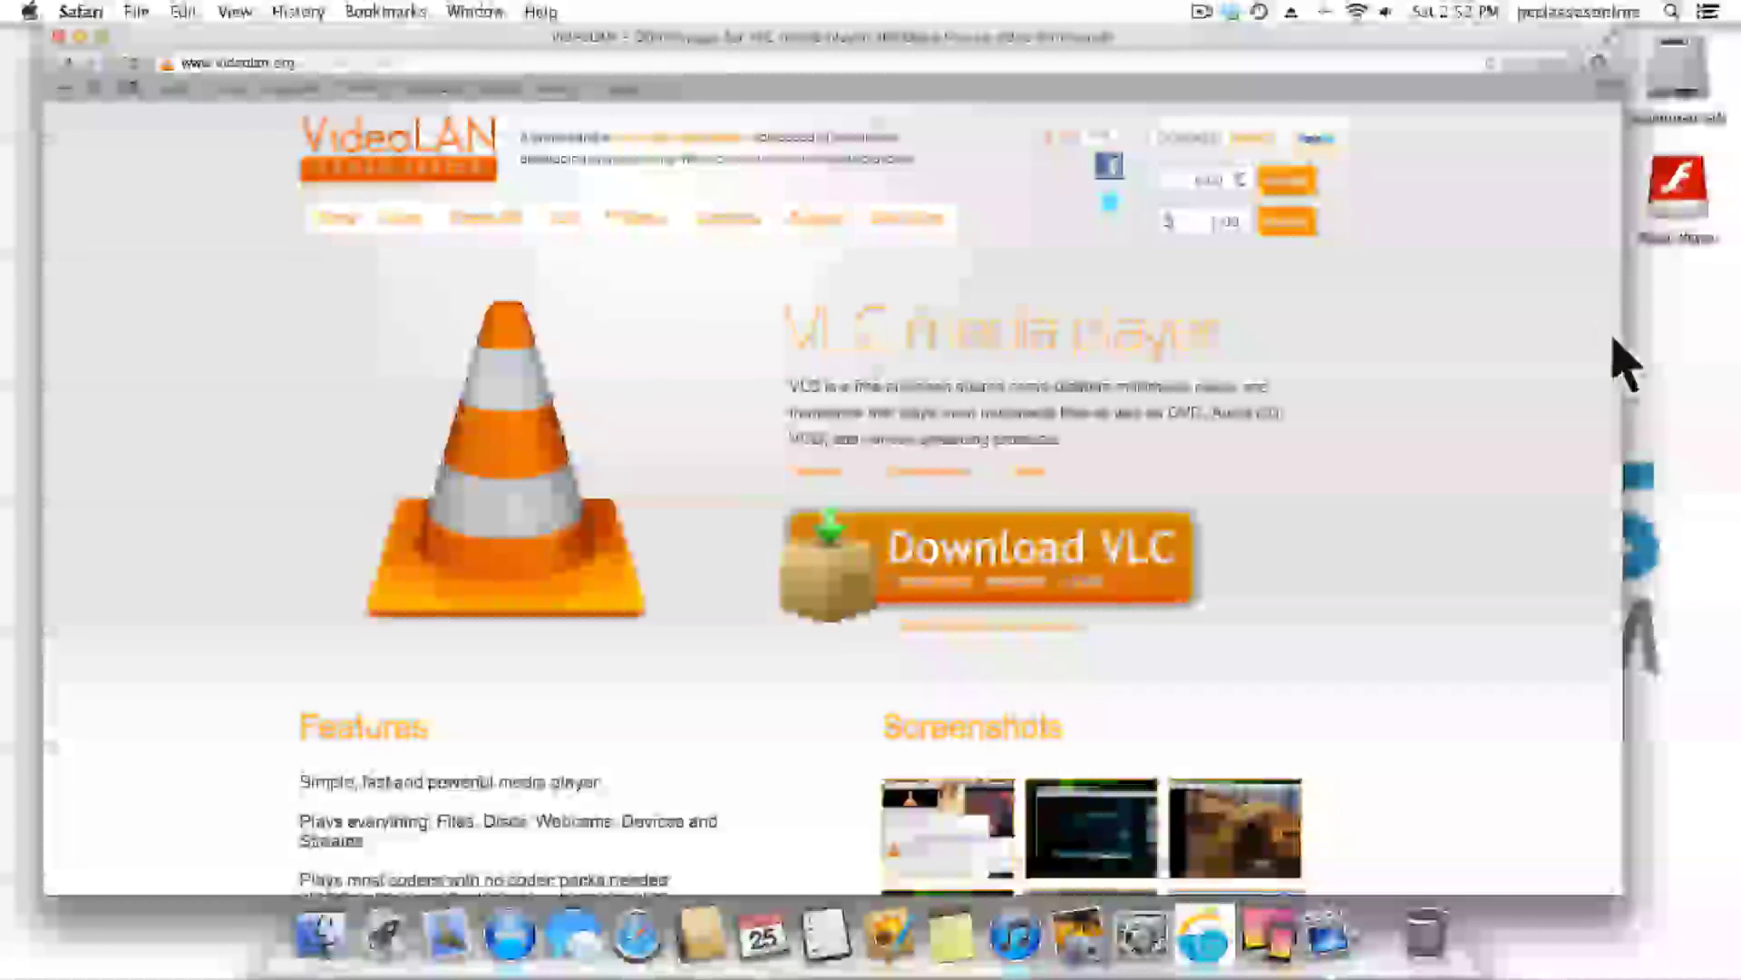
Open the downloaded vlc-2.0.3.dmg disk image and close the Safari window.
click(1604, 63)
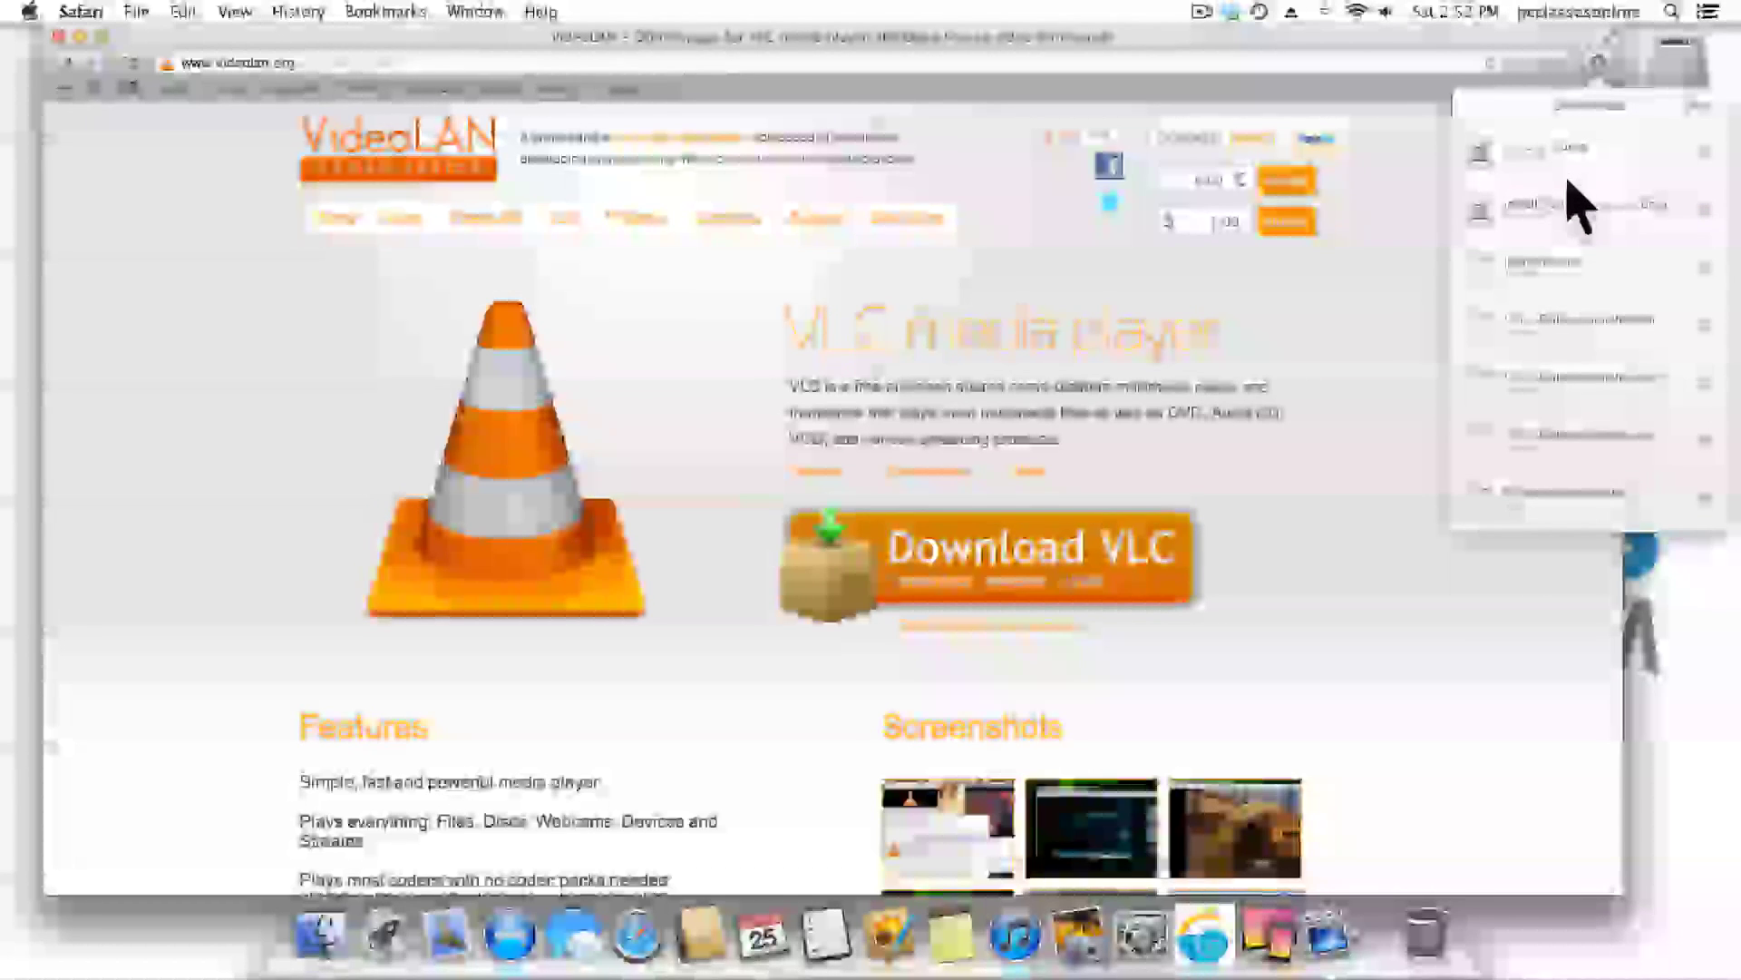
double_click(1571, 165)
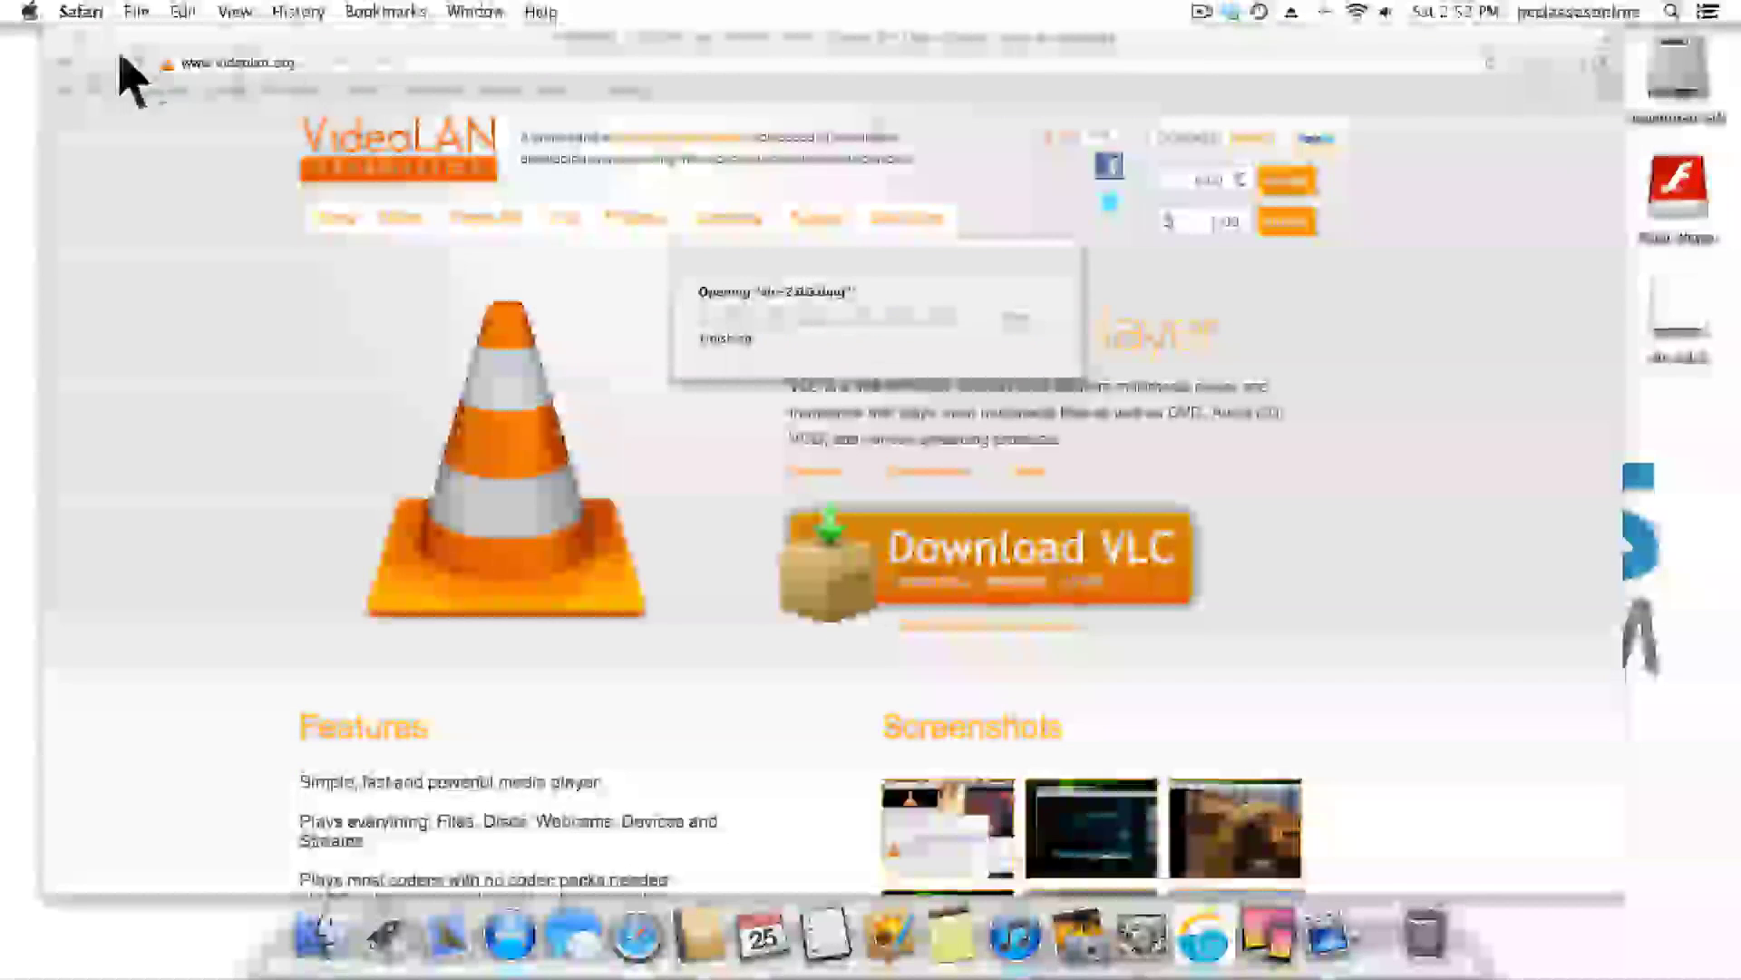
click(54, 37)
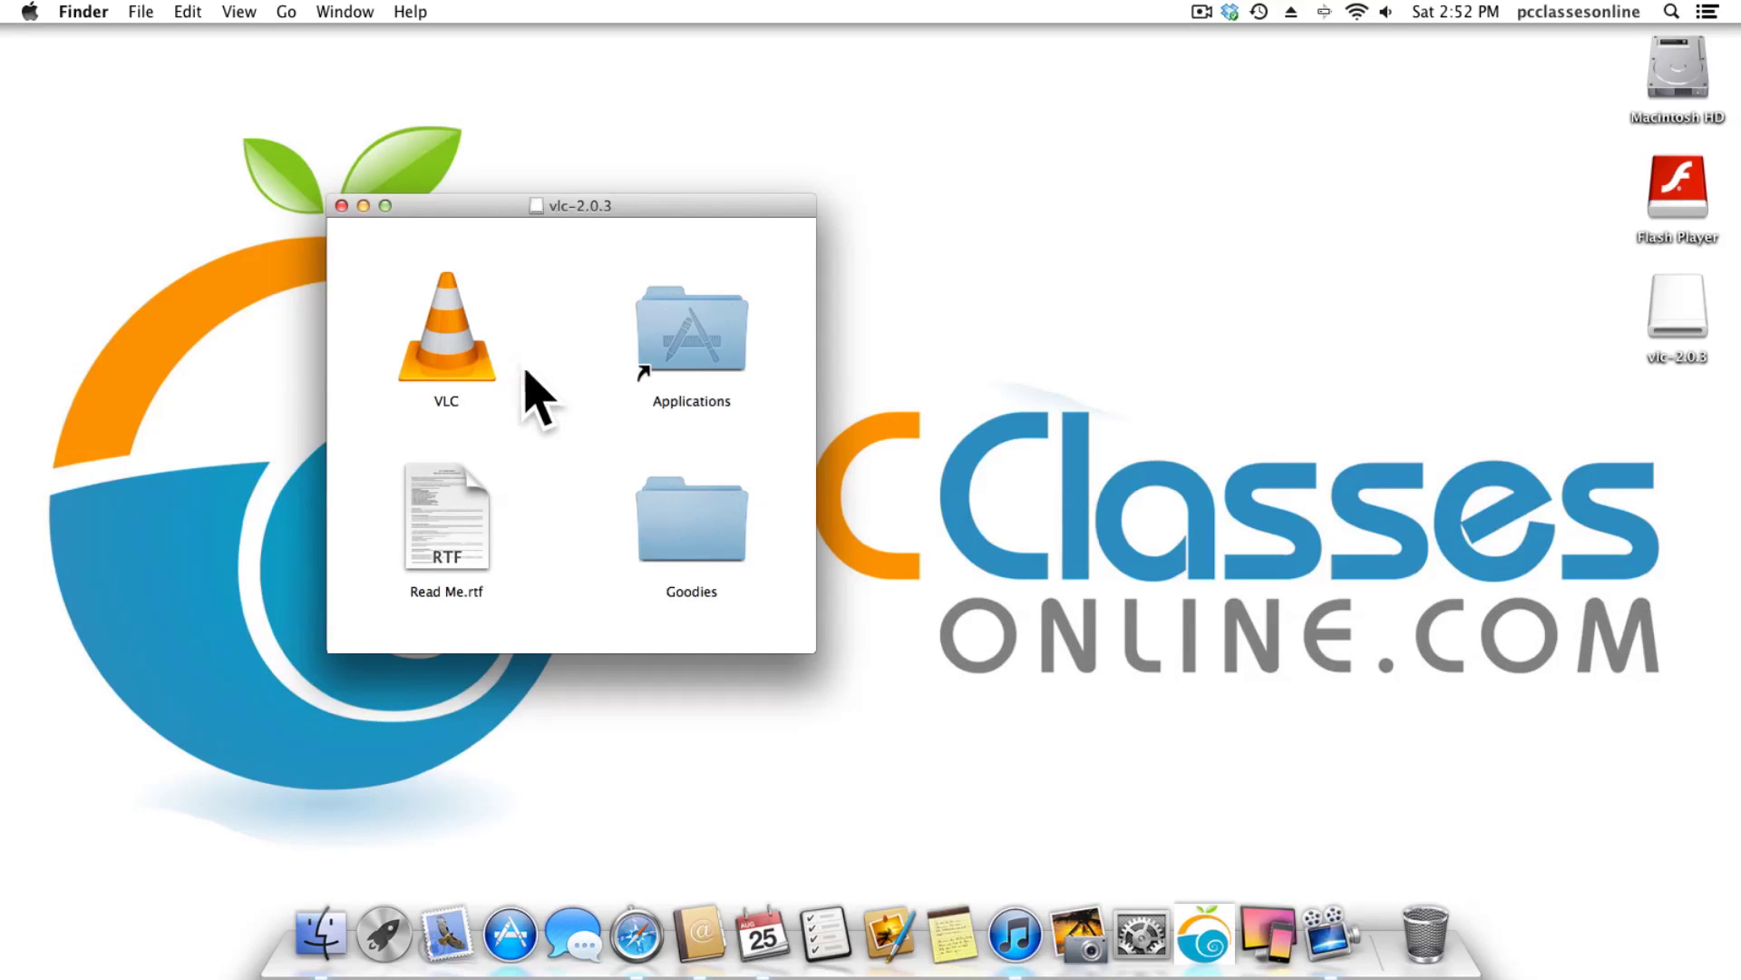
Select the VLC application in the vlc-2.0.3 disk image window.
click(445, 333)
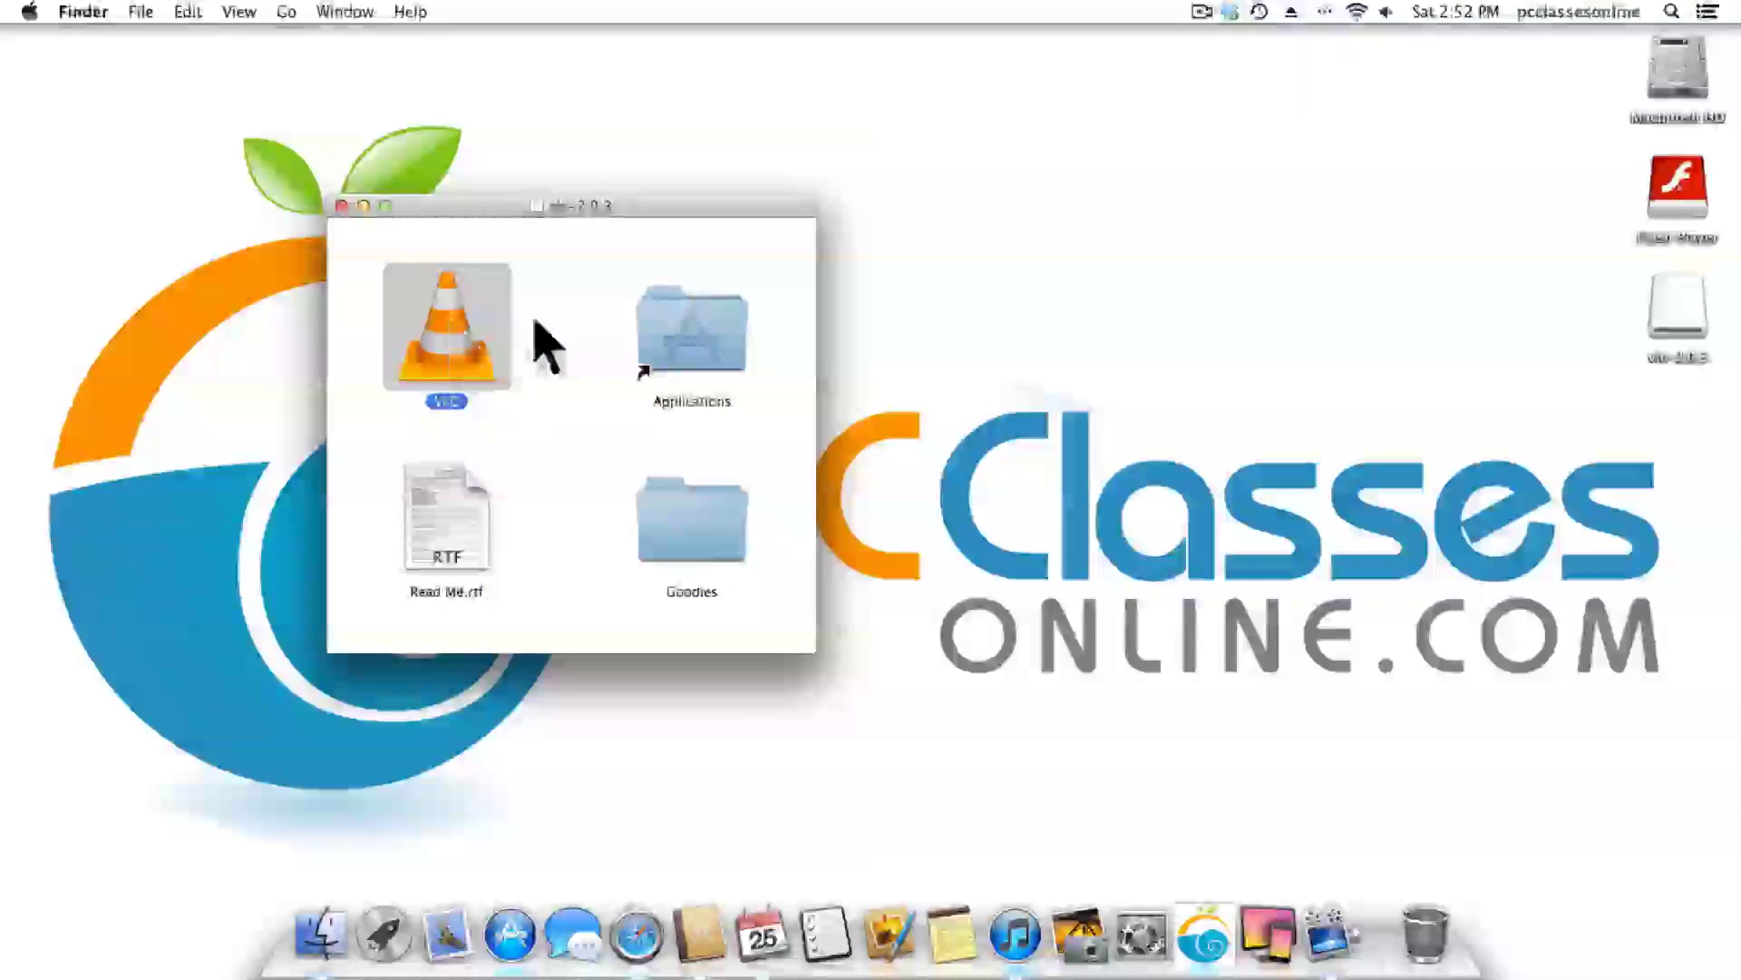